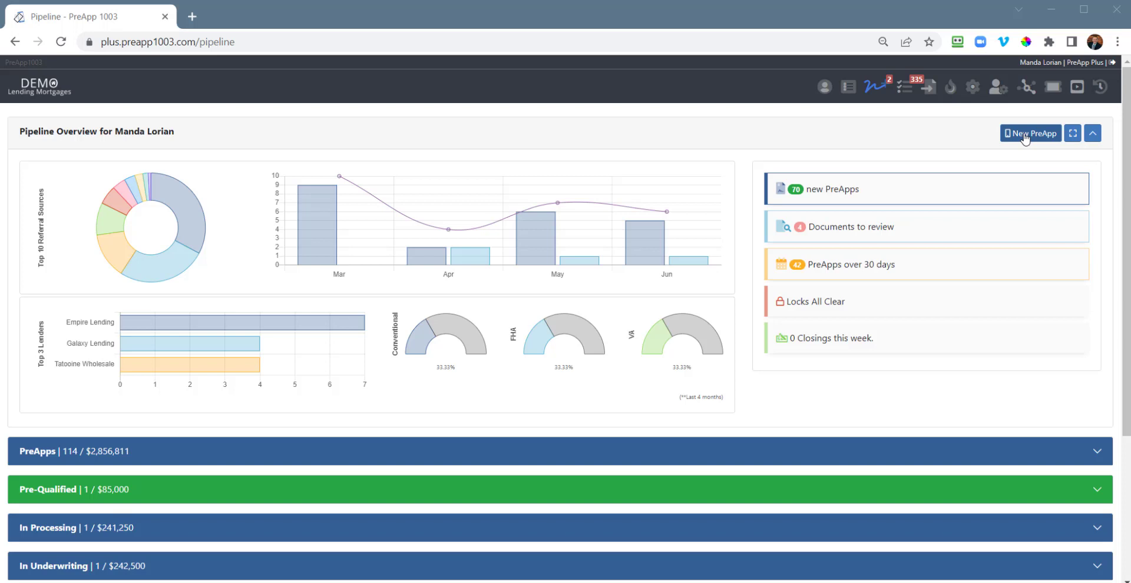
Step: Start a new PreApp, filling in the borrower's and co-borrower's names and emails
left_click(1025, 139)
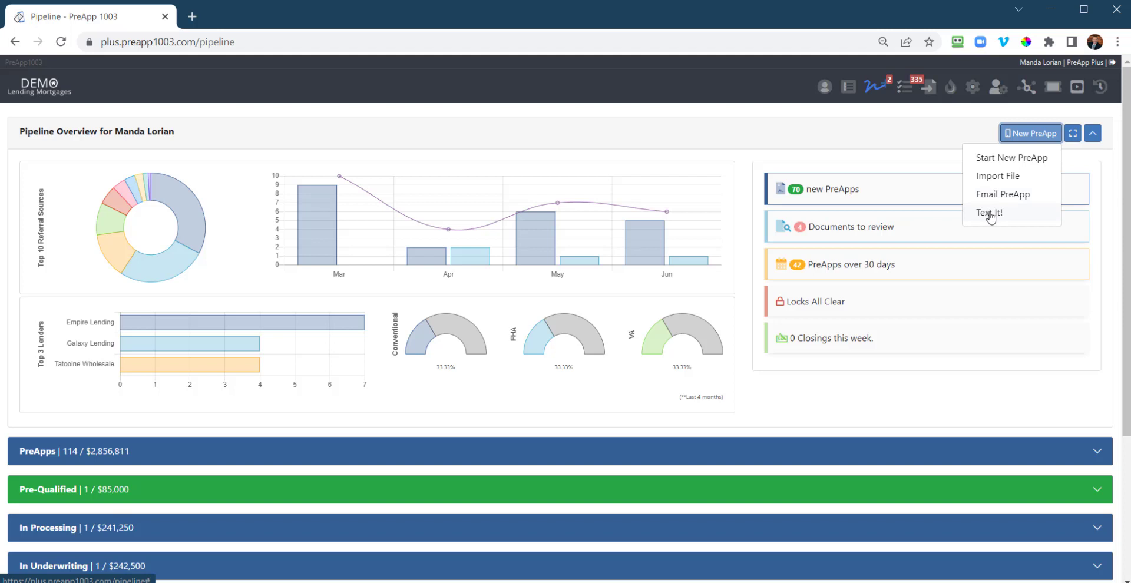
left_click(1006, 165)
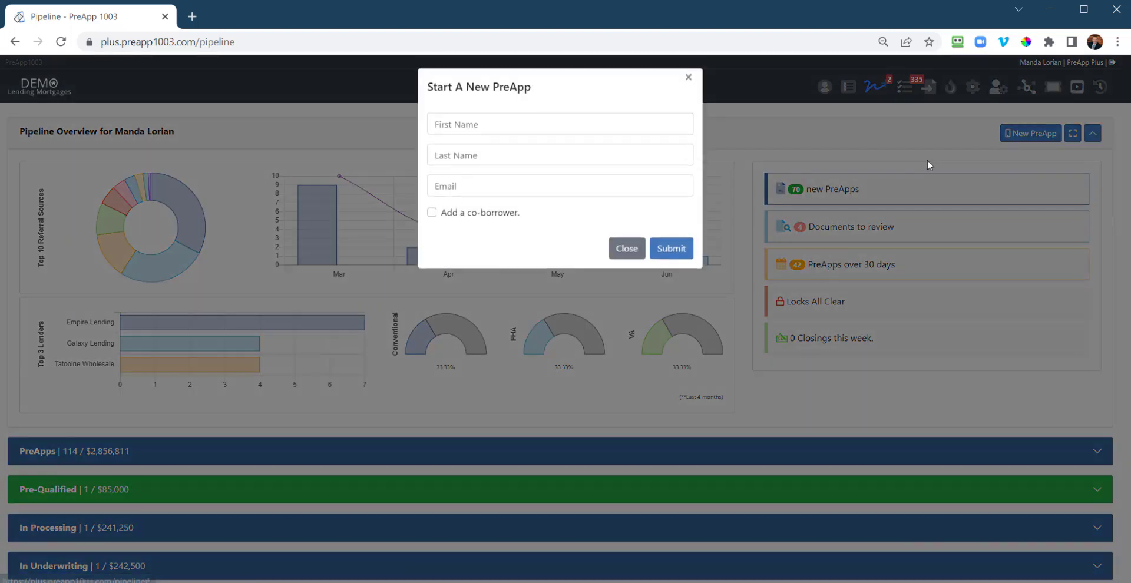
left_click(493, 132)
left_click(693, 354)
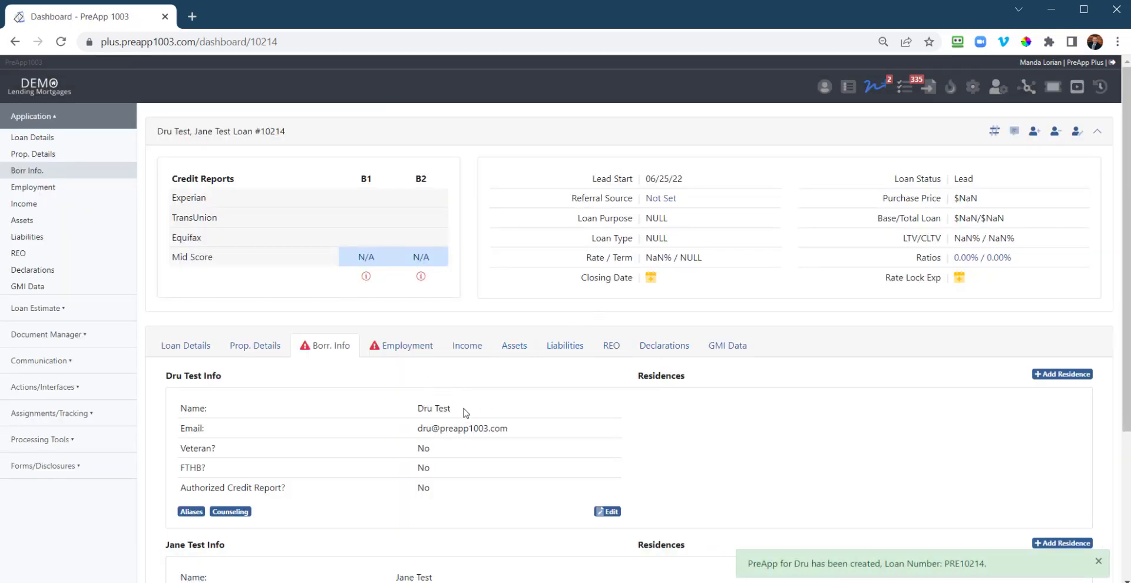
Step: Review the flagged borrower and employment sections and the first borrower's list of data missing for the credit report
scroll(472, 411, "down", 2)
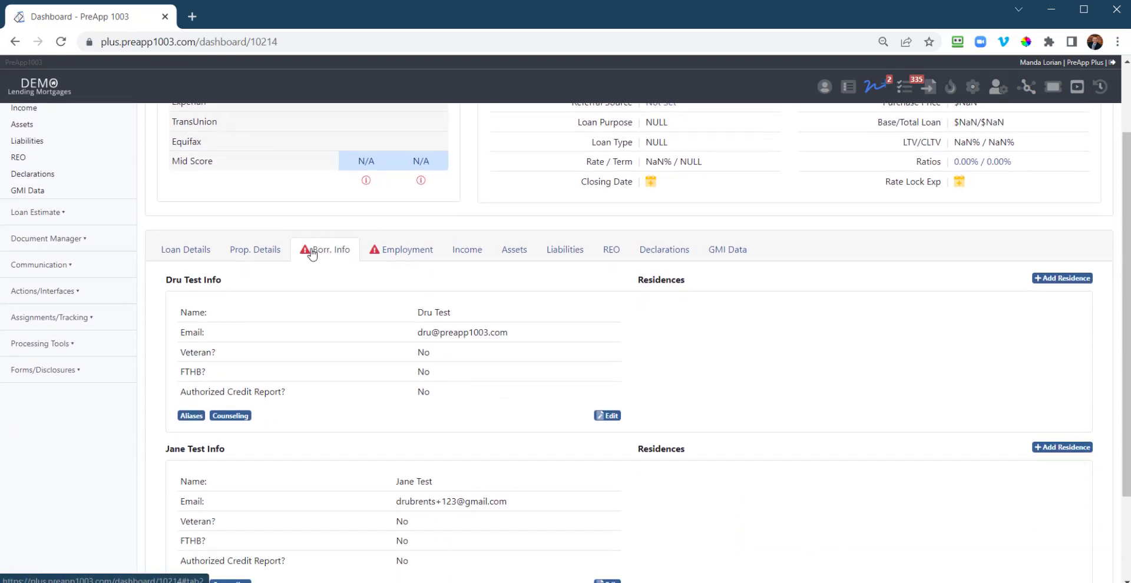
mouse_move(303, 255)
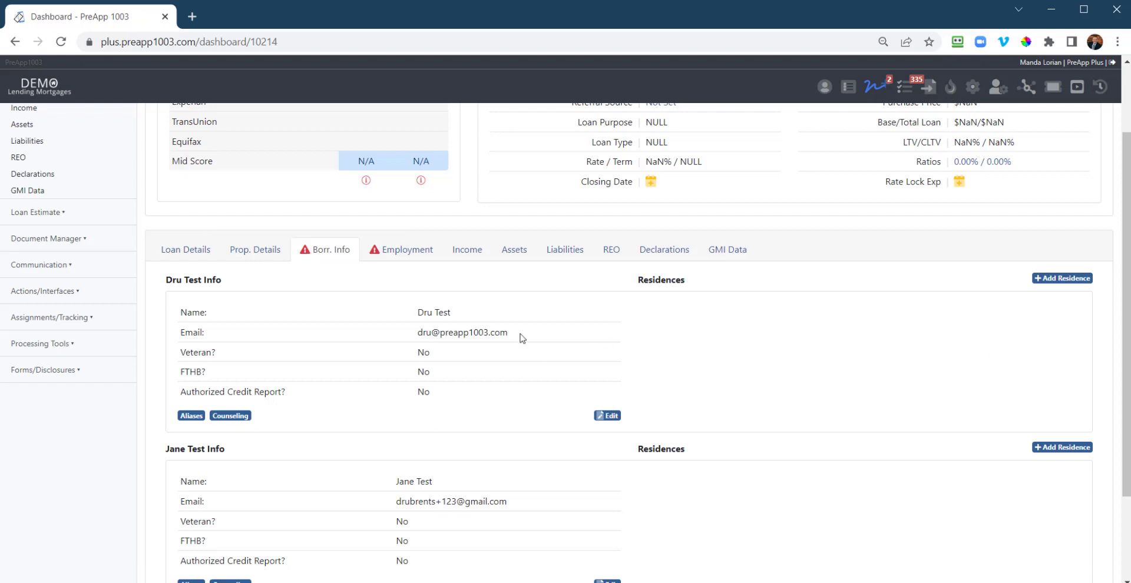
mouse_move(374, 254)
scroll(464, 395, "up", 3)
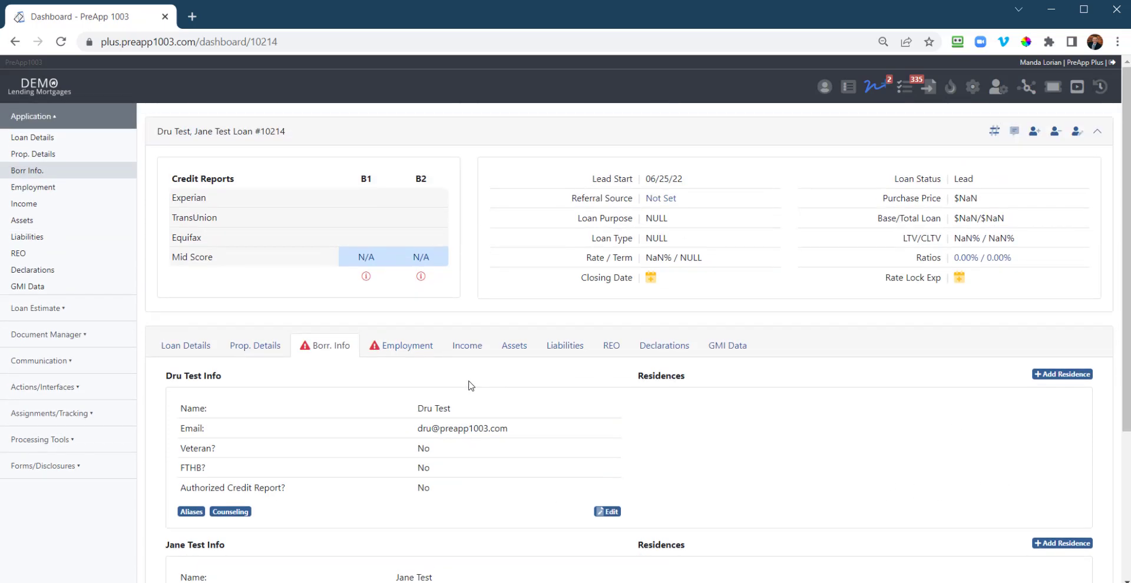
left_click(366, 278)
left_click(501, 285)
left_click(366, 278)
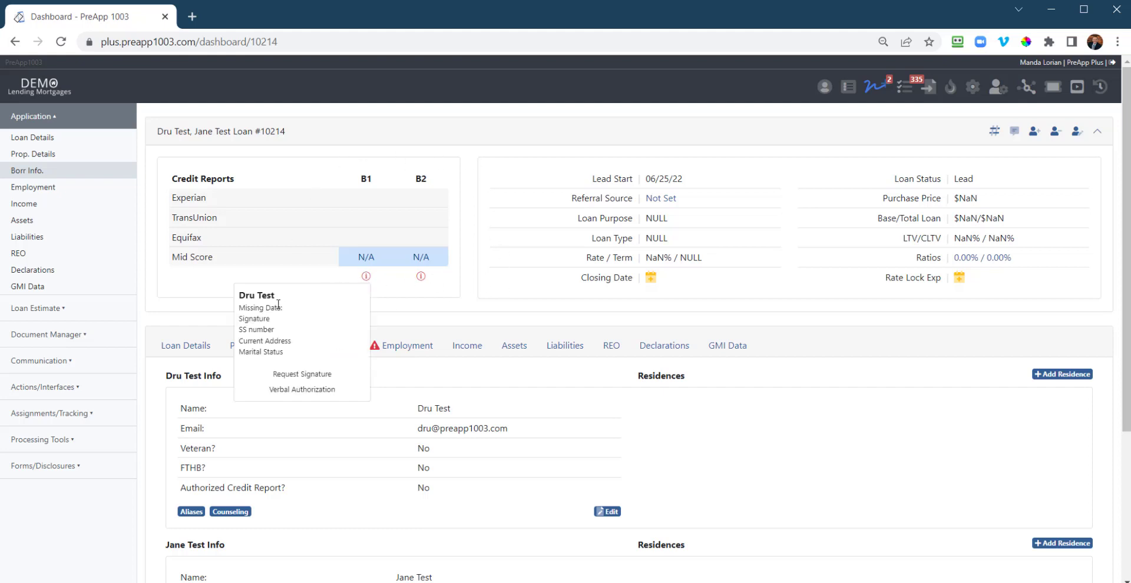
left_click(410, 291)
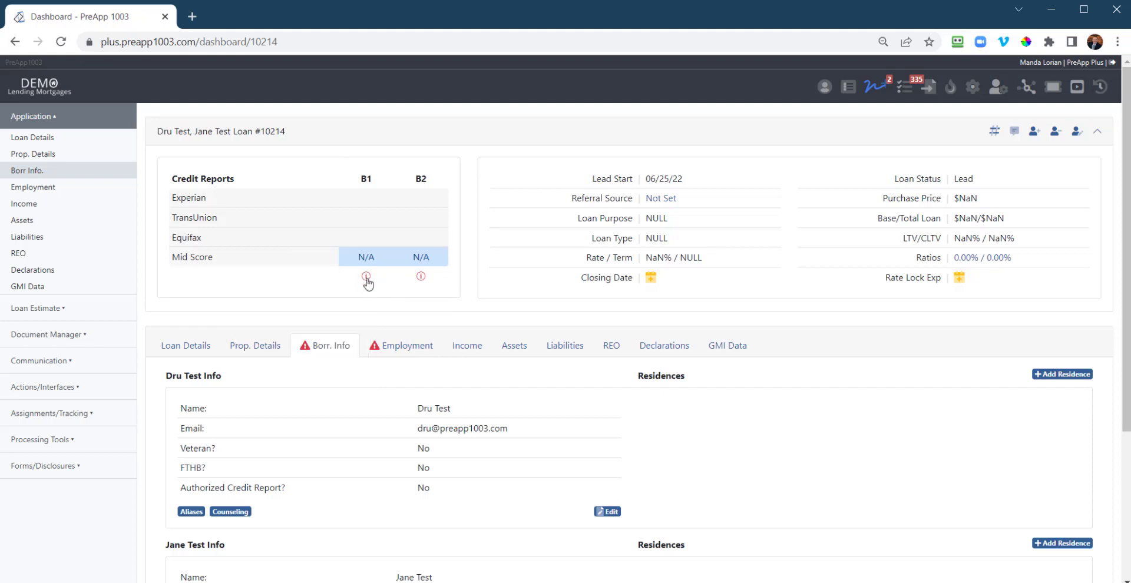
Step: Record the first borrower's verbal authorization for the credit report as Yes
left_click(366, 278)
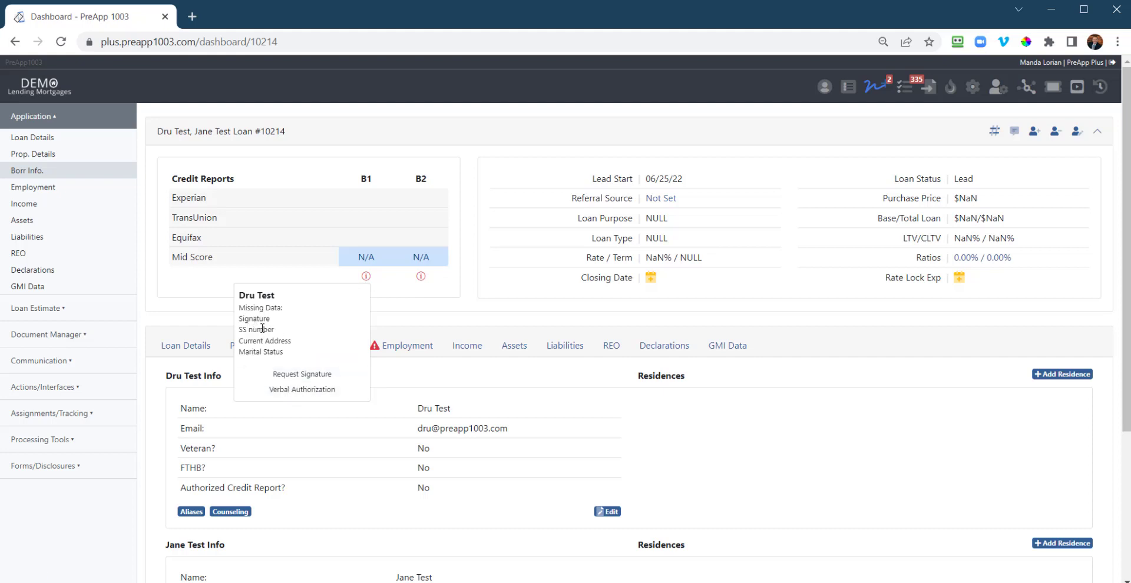
left_click(308, 389)
left_click(714, 129)
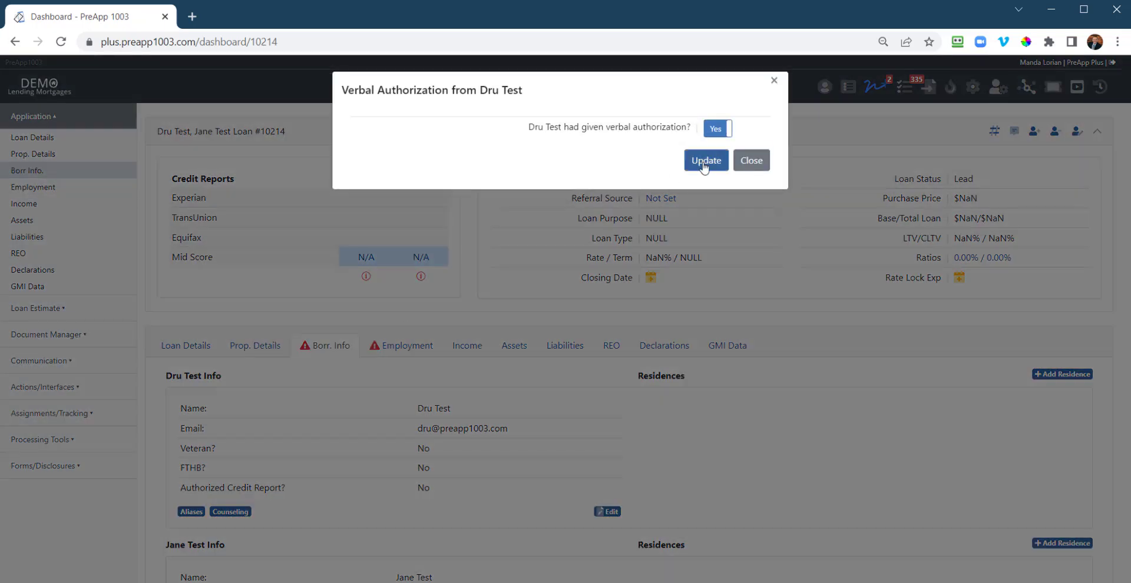
left_click(704, 165)
left_click(705, 160)
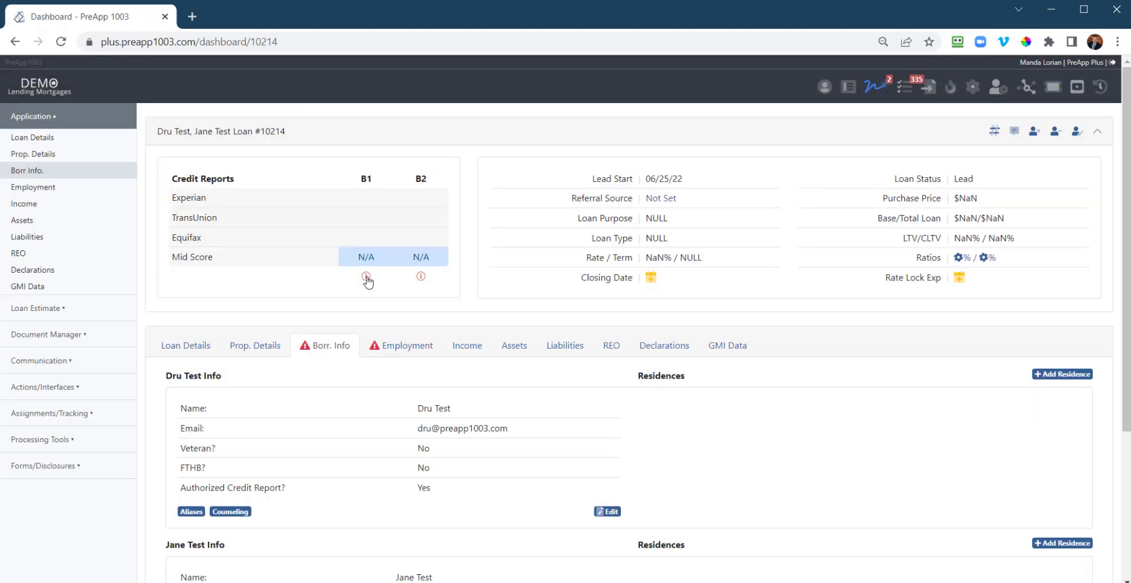
Step: Open the first borrower's details for editing and enter the date of birth and Social Security number
mouse_move(366, 283)
scroll(352, 366, "down", 3)
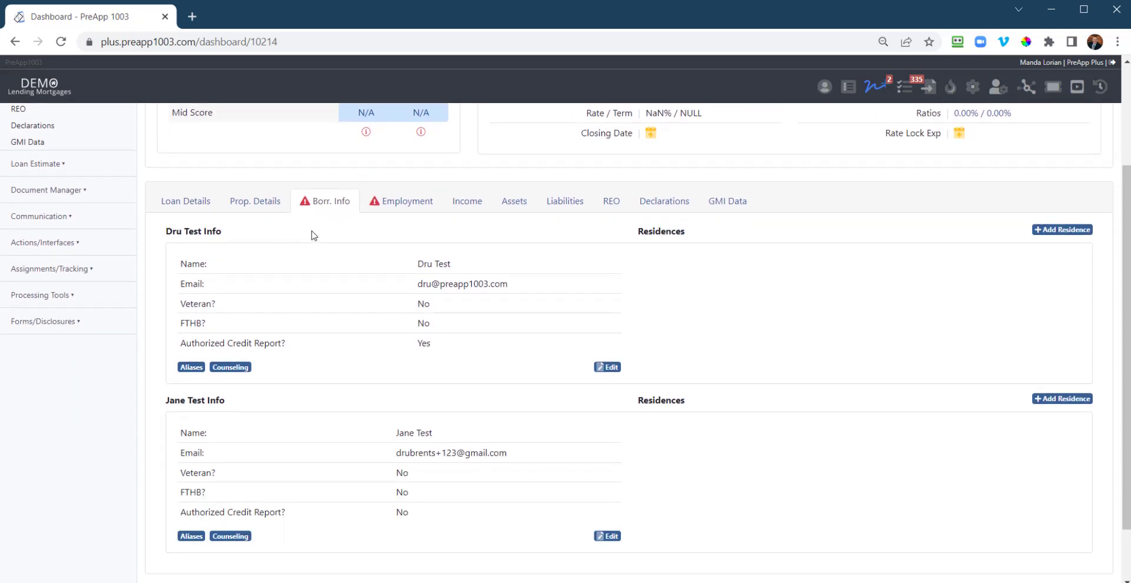
left_click(598, 367)
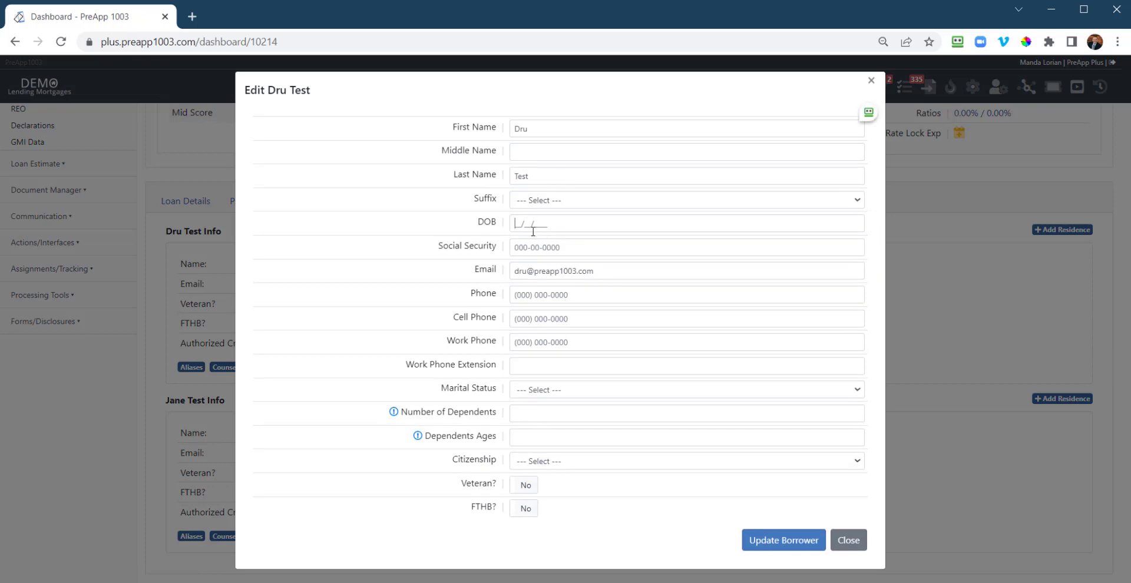
left_click(536, 229)
type("01")
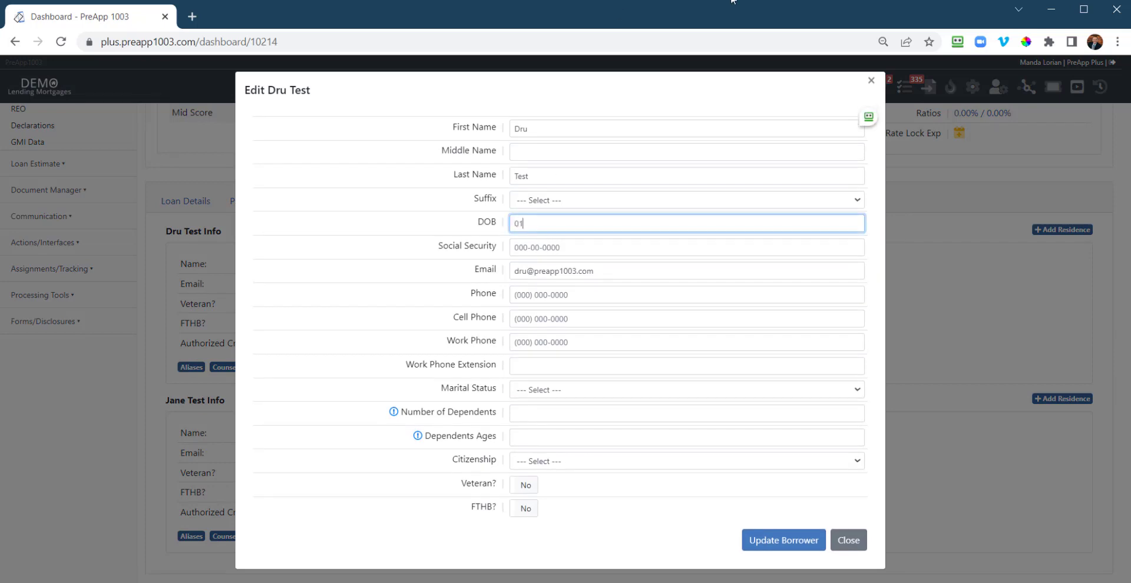
type("/01/2001")
key("Tab")
type("555-55")
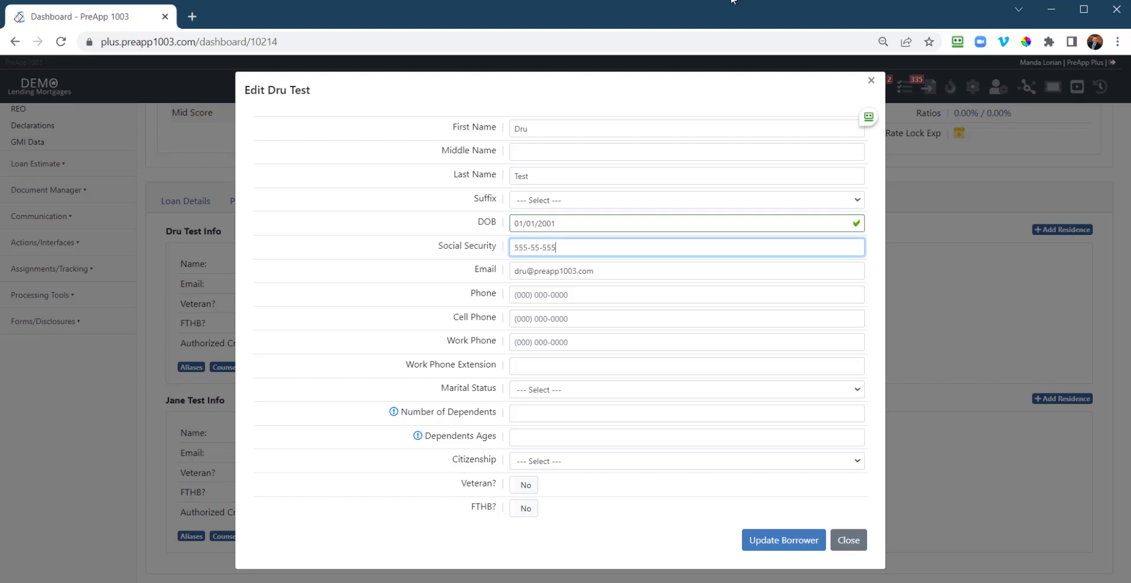
type("-5555")
Step: Enter the first borrower's cell phone number, leaving the other phone fields empty
key("Tab")
key("Tab")
key("Tab")
type("(555) 5")
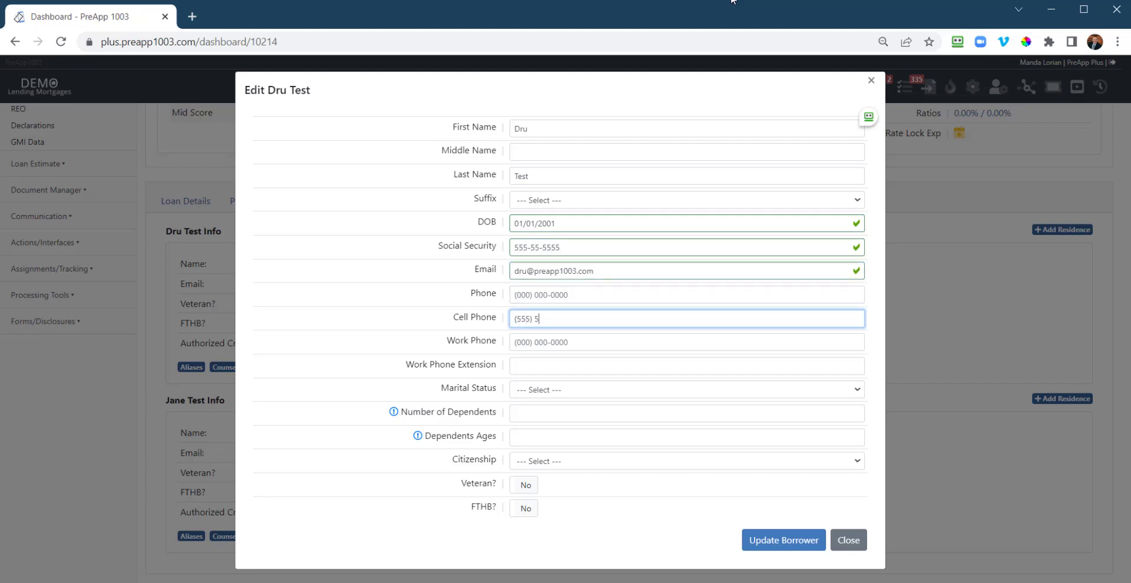
type("55-5555")
key("Tab")
key("Tab")
key("Tab")
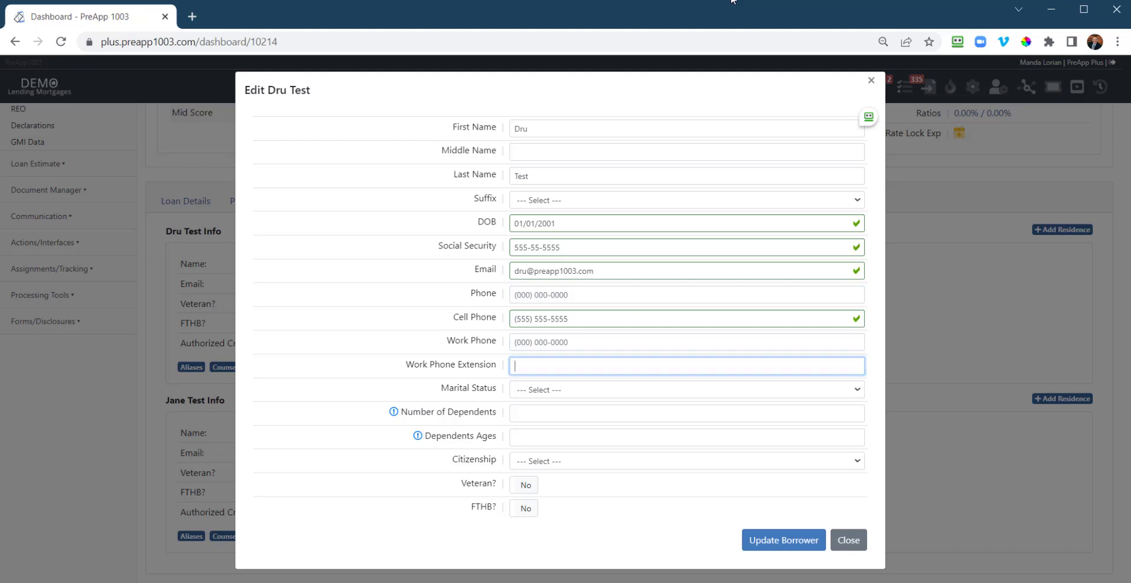
Step: Set the first borrower's marital status to Married and choose the co-borrower as the spouse
left_click(602, 391)
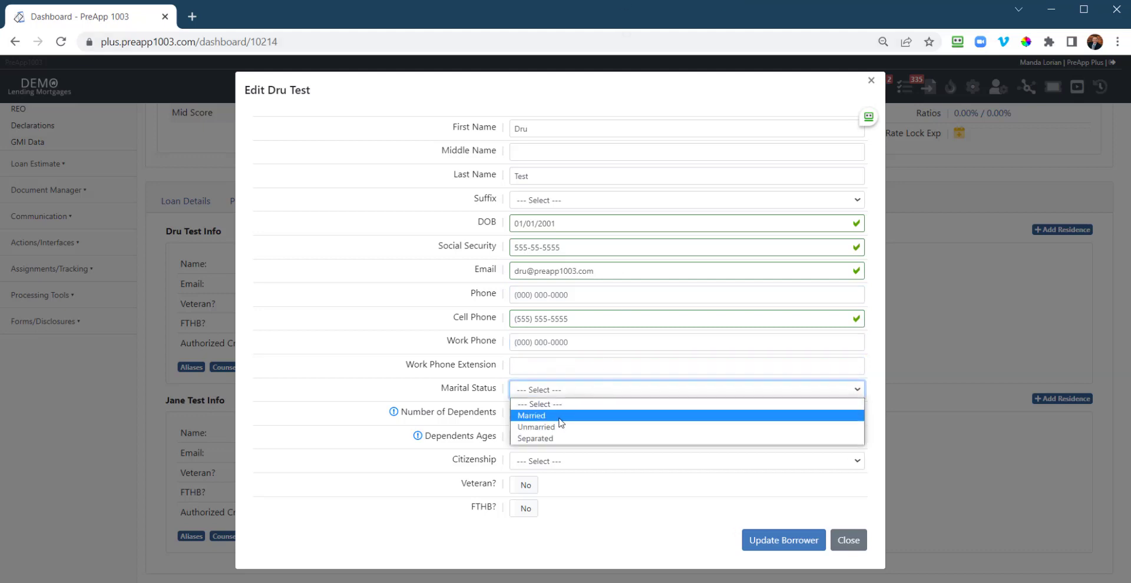
left_click(561, 415)
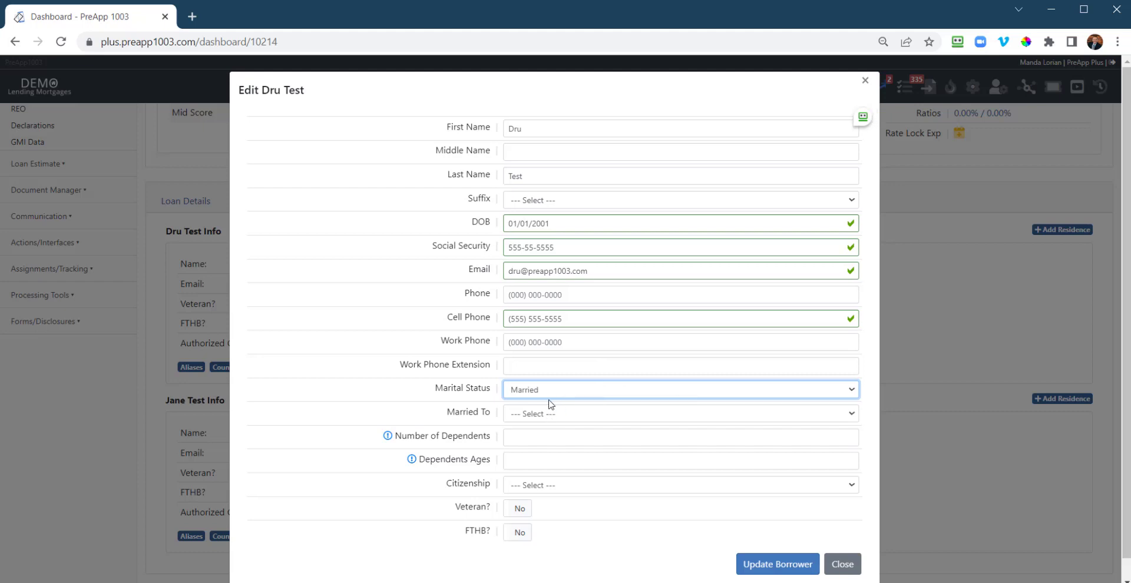
left_click(549, 416)
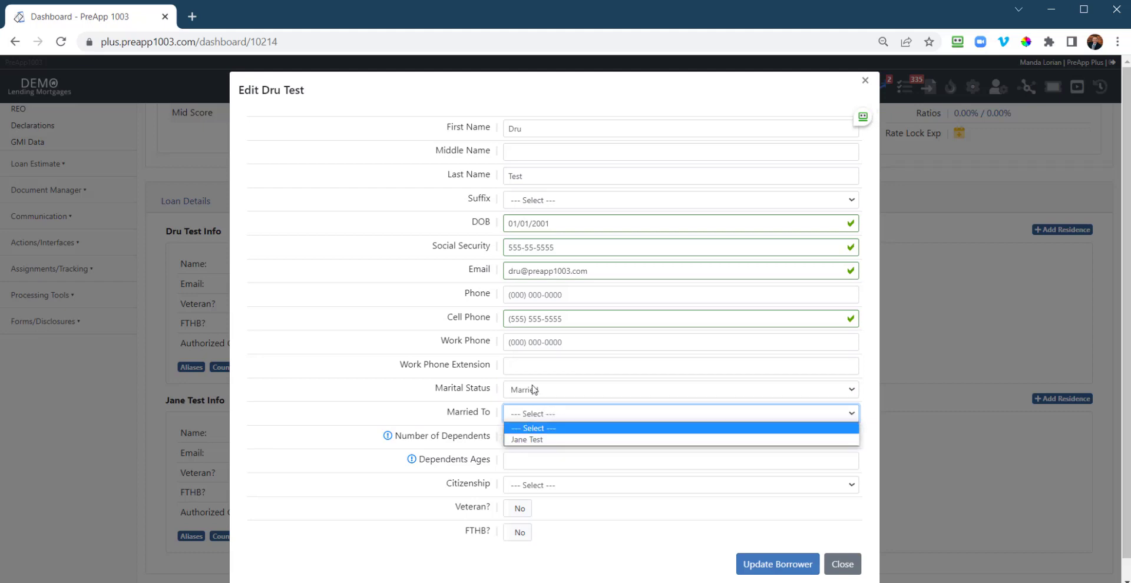
left_click(539, 441)
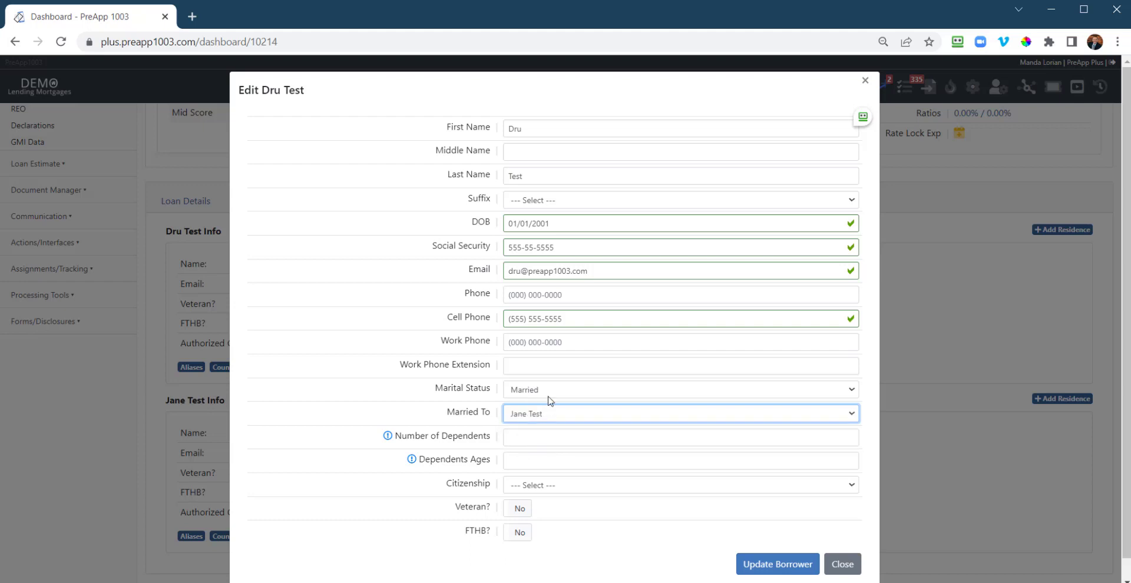
left_click(552, 416)
left_click(553, 420)
left_click(568, 413)
Step: Change the marital status to Unmarried, turn on Unmarried Parties of Interest, and view the relationship type and state choices
left_click(560, 394)
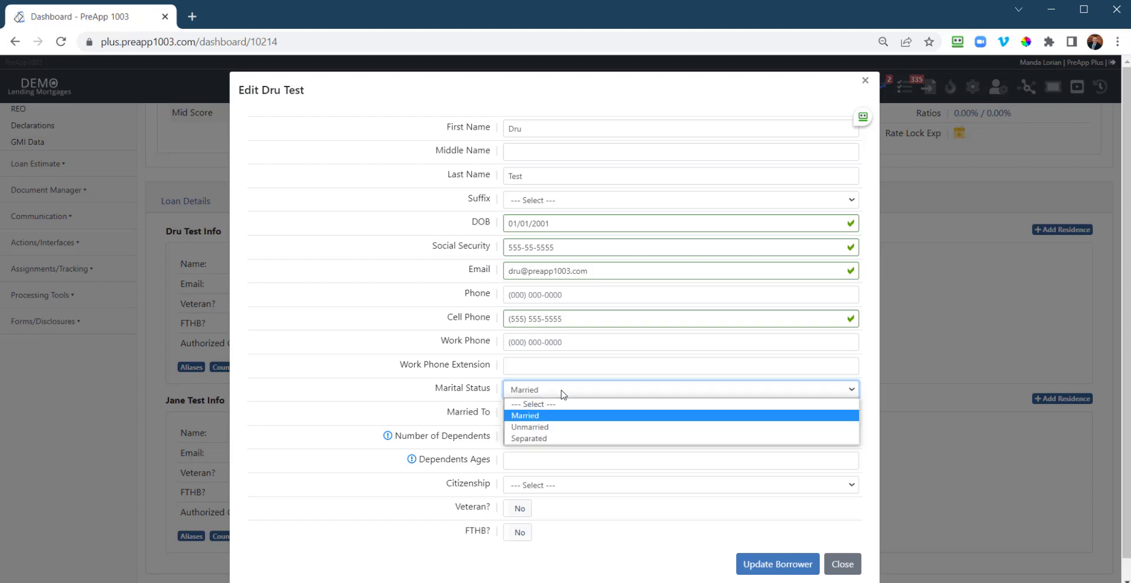
left_click(543, 426)
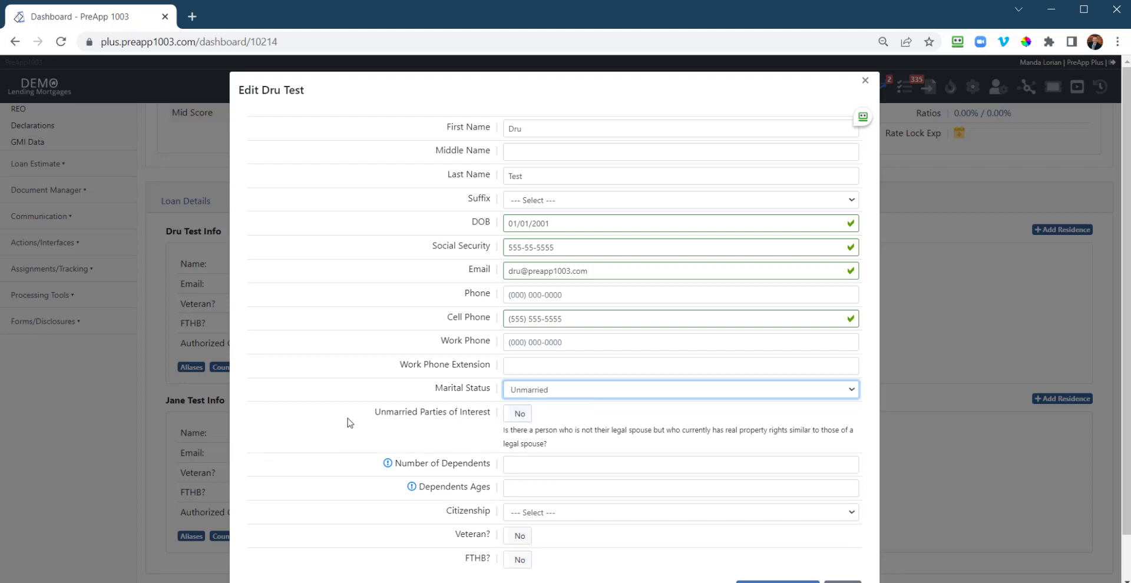
left_click_drag(375, 419, 498, 421)
left_click(586, 420)
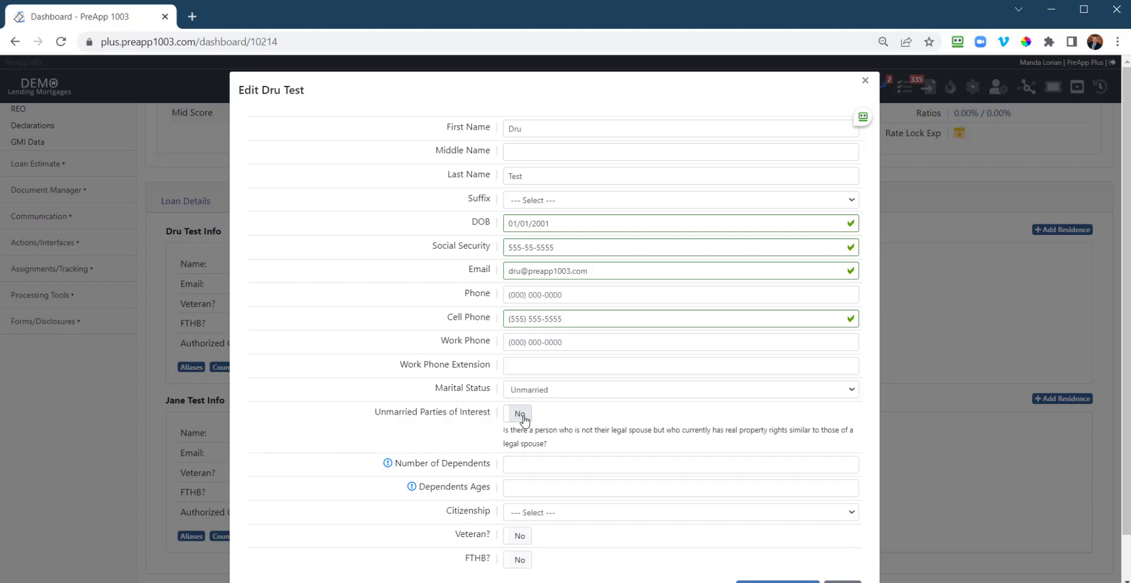
left_click(520, 415)
scroll(566, 406, "down", 2)
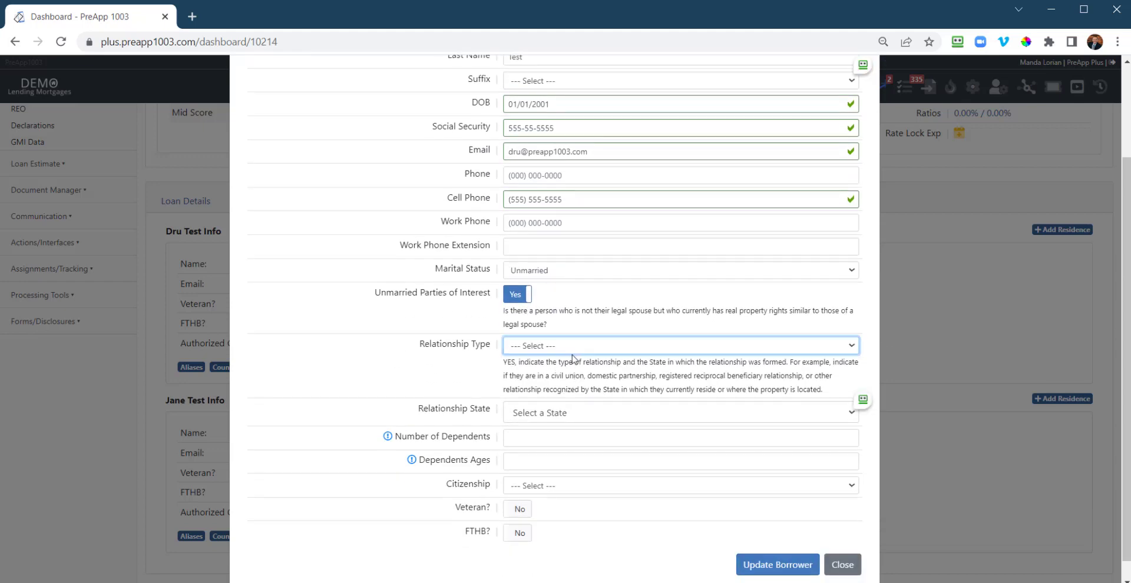
left_click(572, 352)
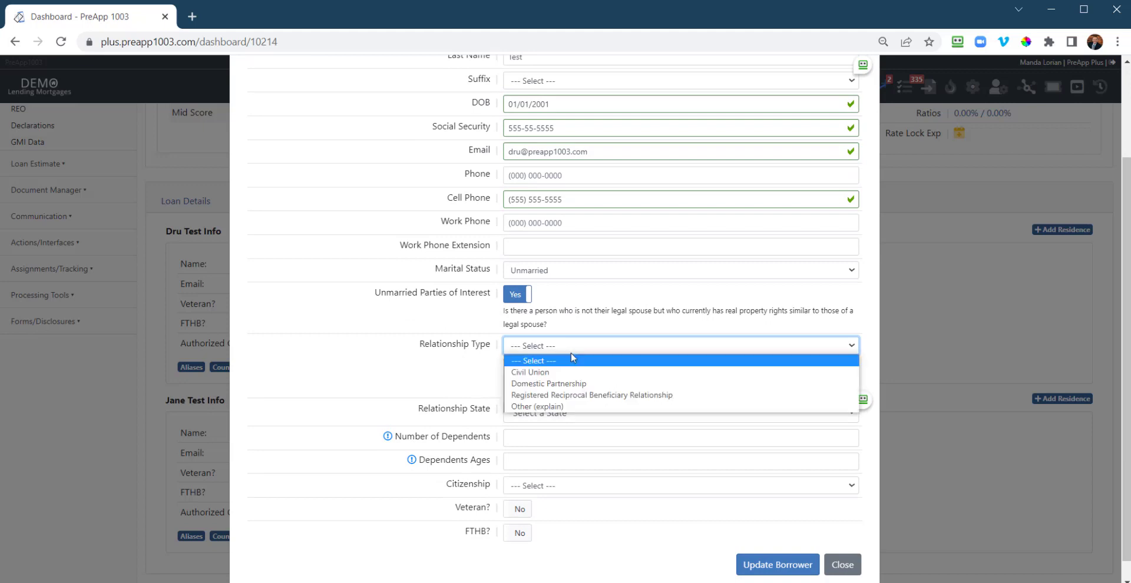
left_click(517, 396)
left_click(572, 415)
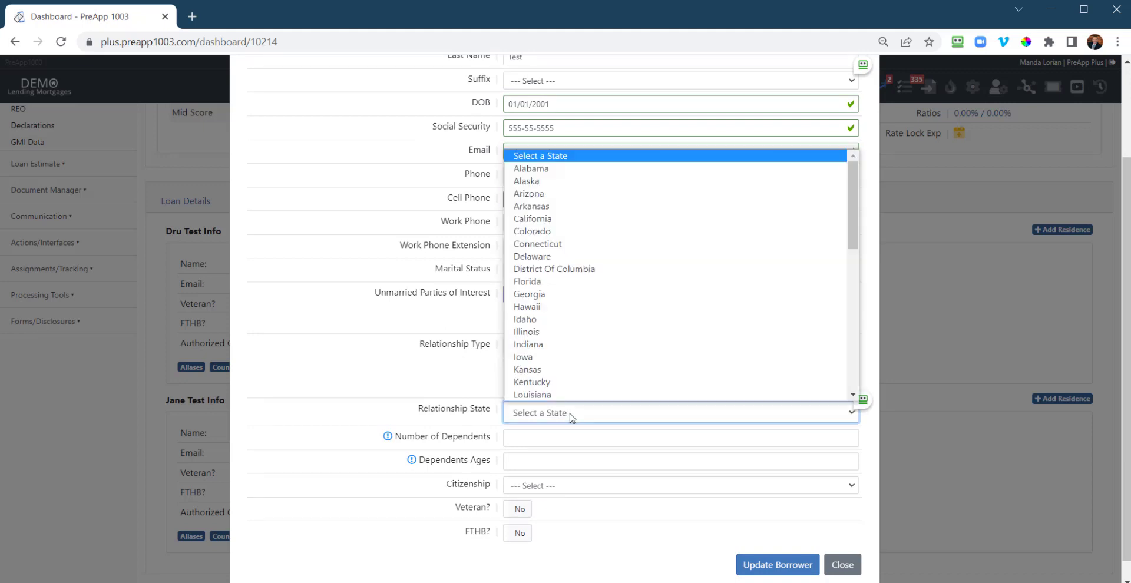
left_click(384, 367)
Step: Turn off Unmarried Parties of Interest and set the marital status back to Married
left_click(517, 297)
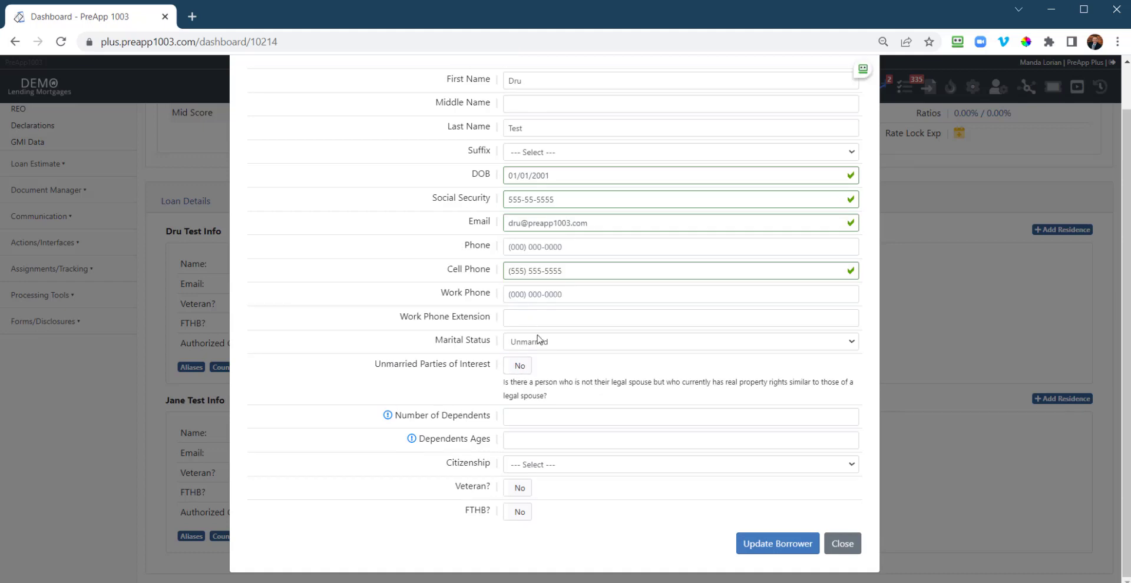
left_click(542, 343)
left_click(543, 367)
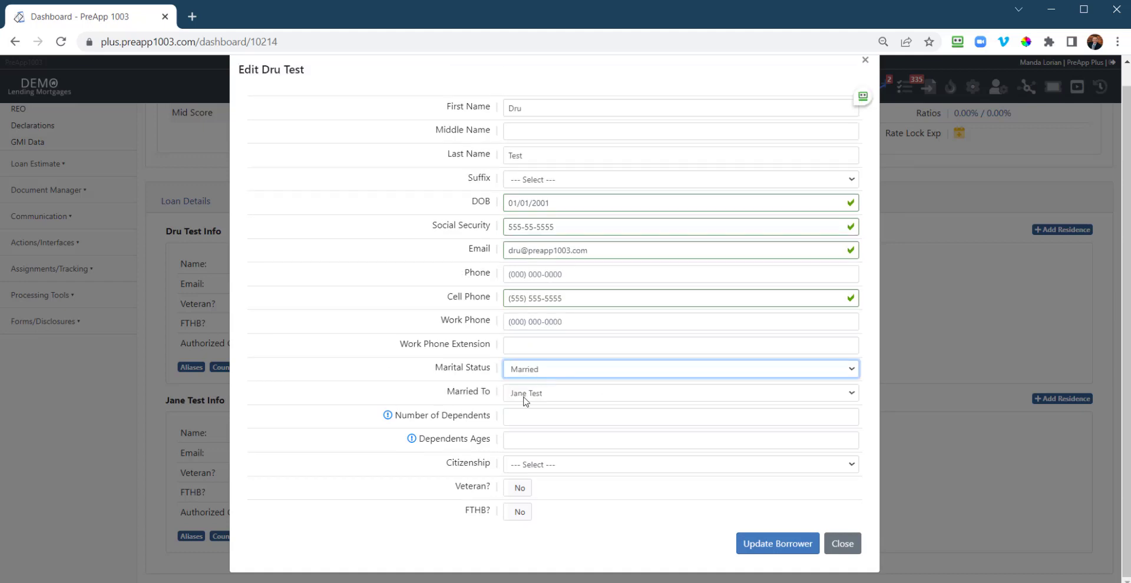
left_click(411, 403)
Step: Set the number of dependents to 2 and the dependents' ages to 9and11, and check the ages field's format hint
left_click(514, 418)
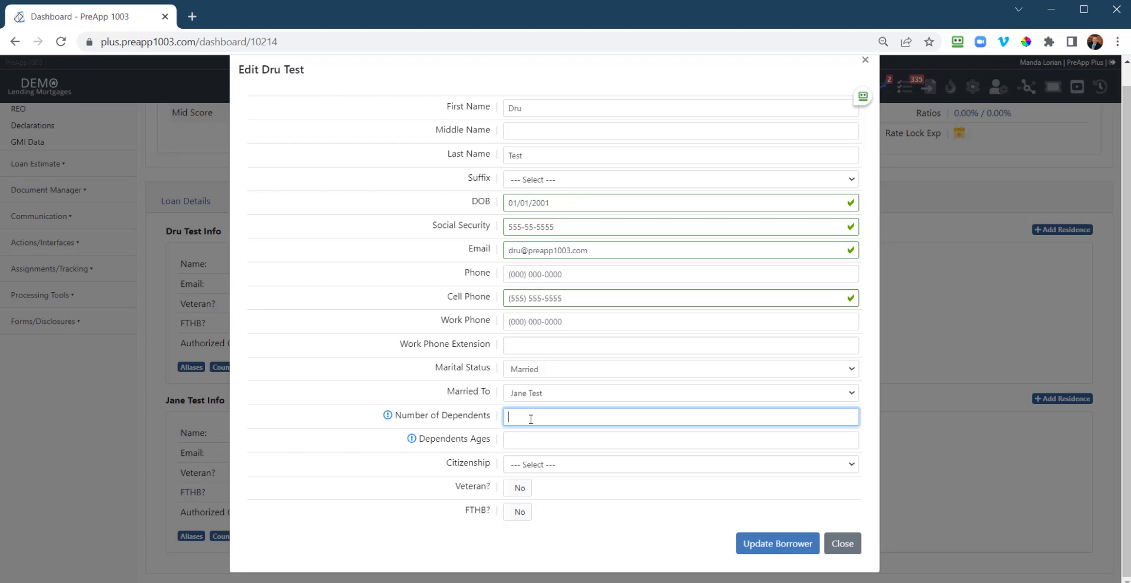
type("2")
key("Tab")
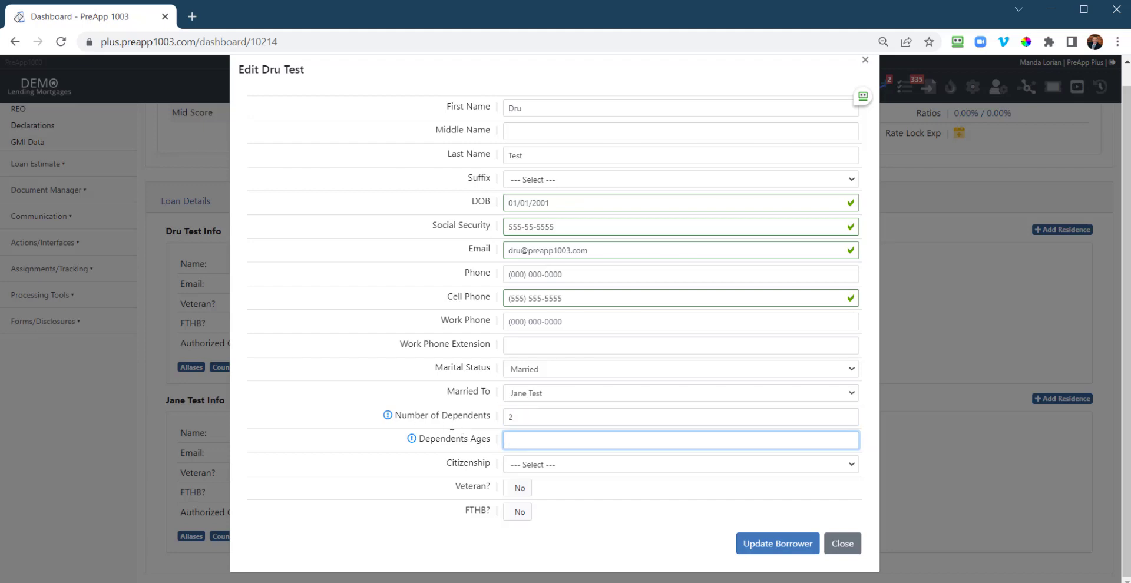
mouse_move(412, 443)
mouse_move(388, 416)
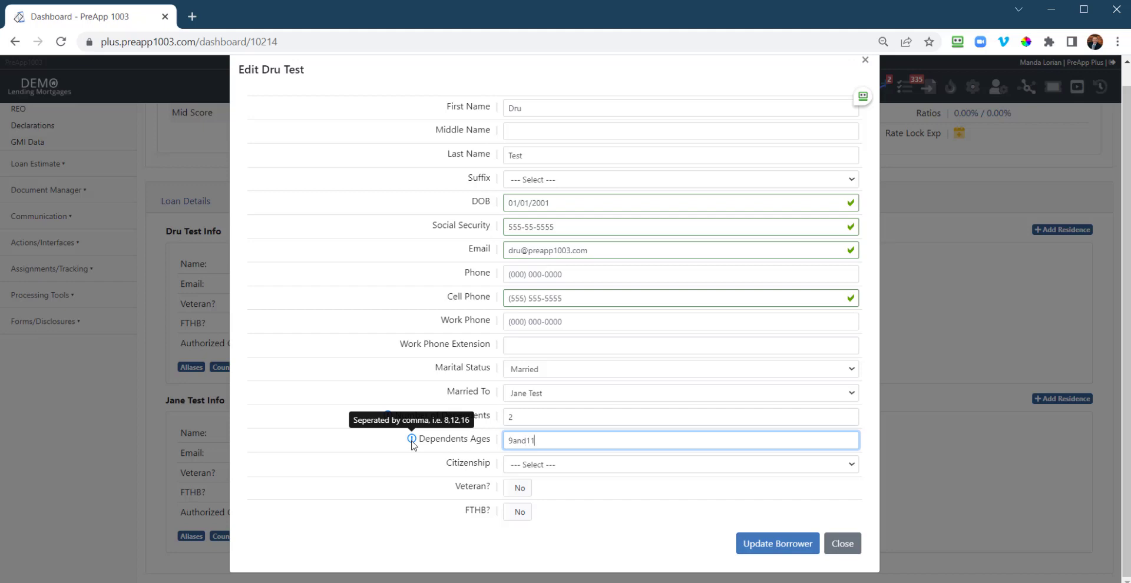
left_click(628, 536)
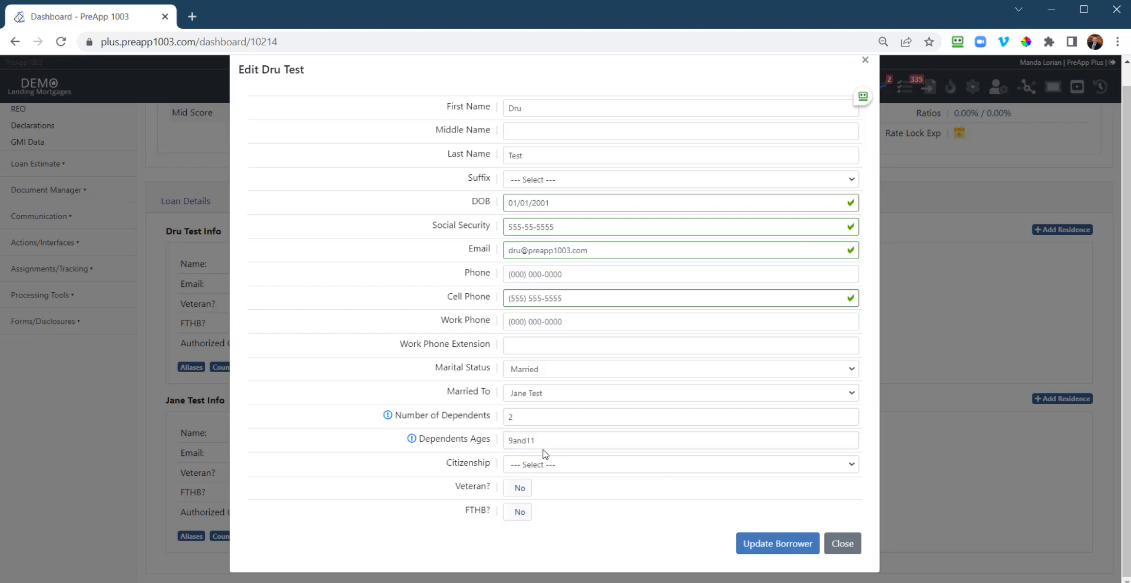
double_click(561, 444)
left_click(424, 470)
left_click(494, 438)
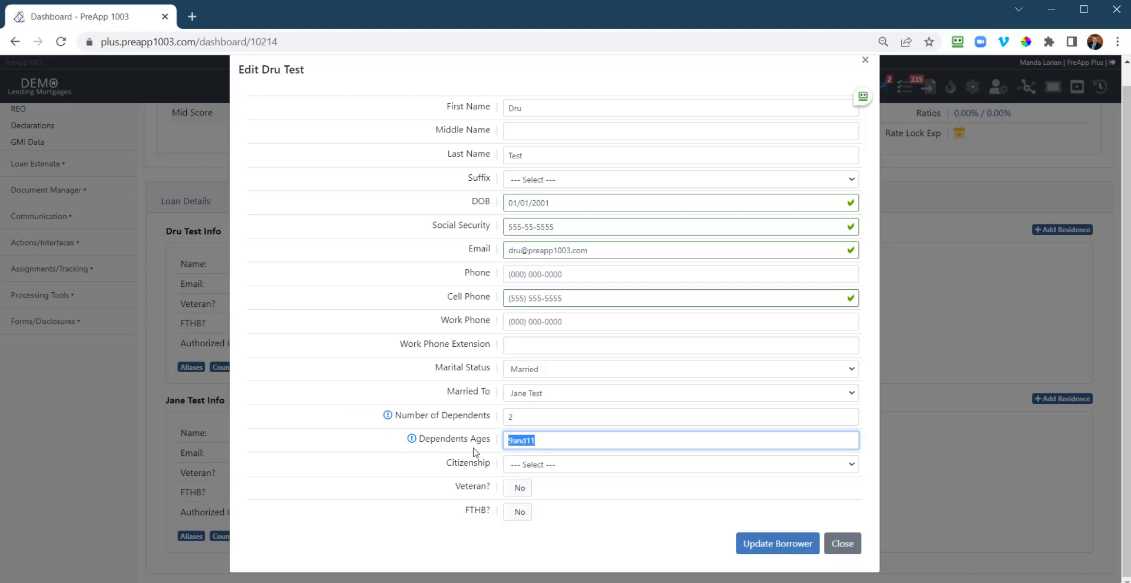
left_click(569, 443)
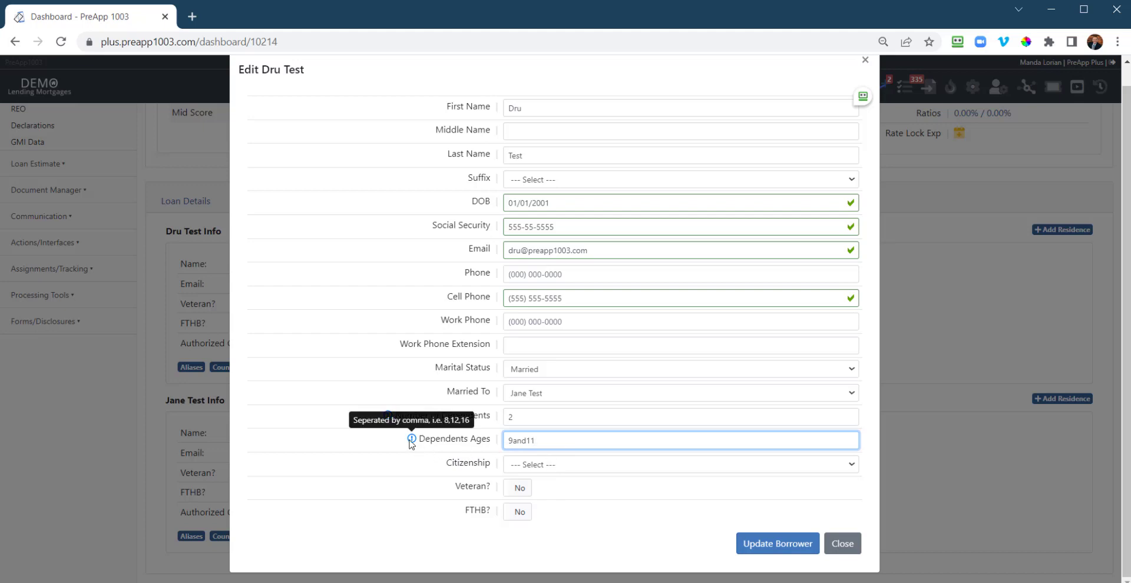
Step: Replace the dependents' ages with 9,11 and set the first borrower's citizenship to US Citizen
left_click_drag(579, 445, 364, 448)
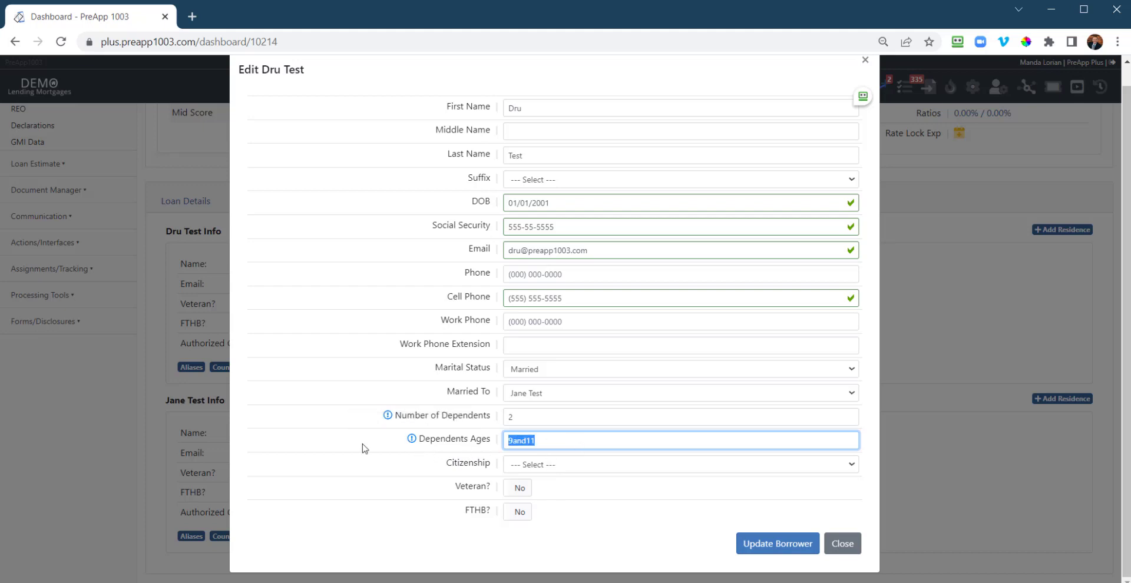
type("9")
left_click(579, 466)
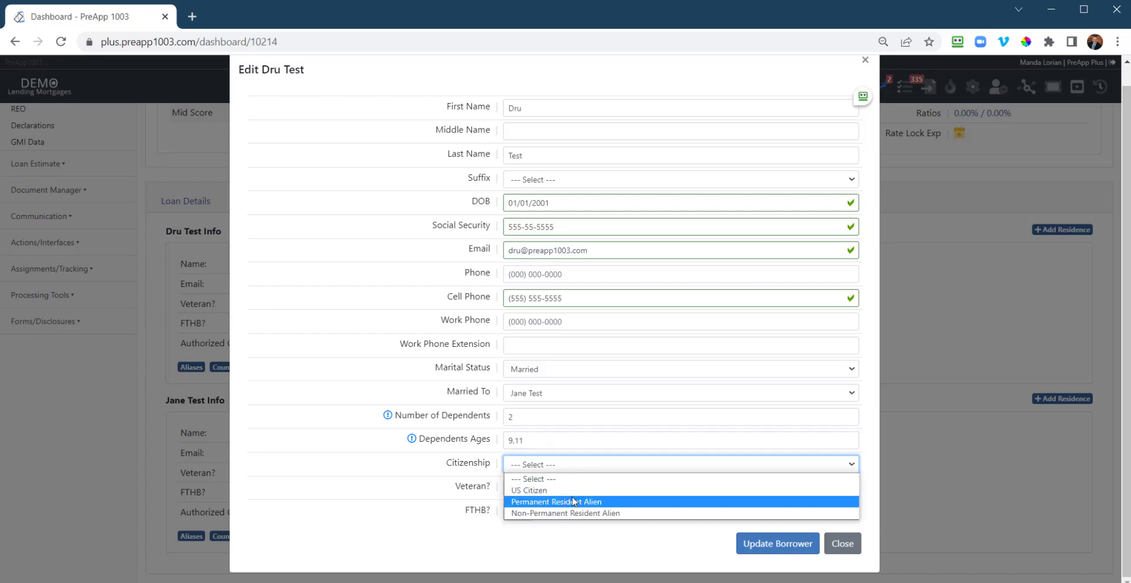
left_click(571, 493)
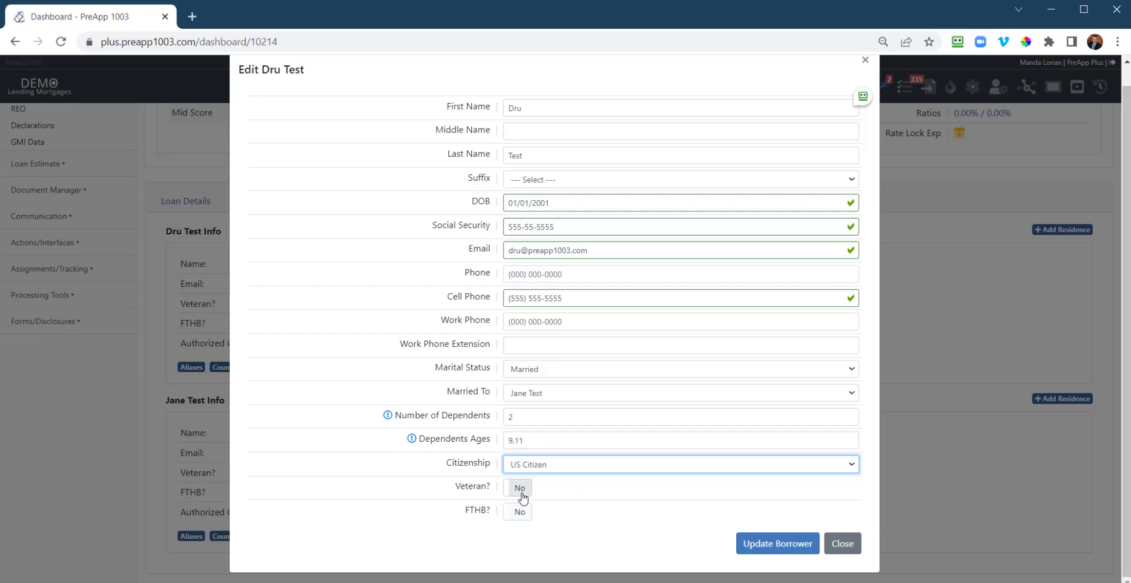
Step: Turn on the Veteran option to view the military service choices, and turn it off again
left_click(522, 492)
scroll(520, 465, "down", 3)
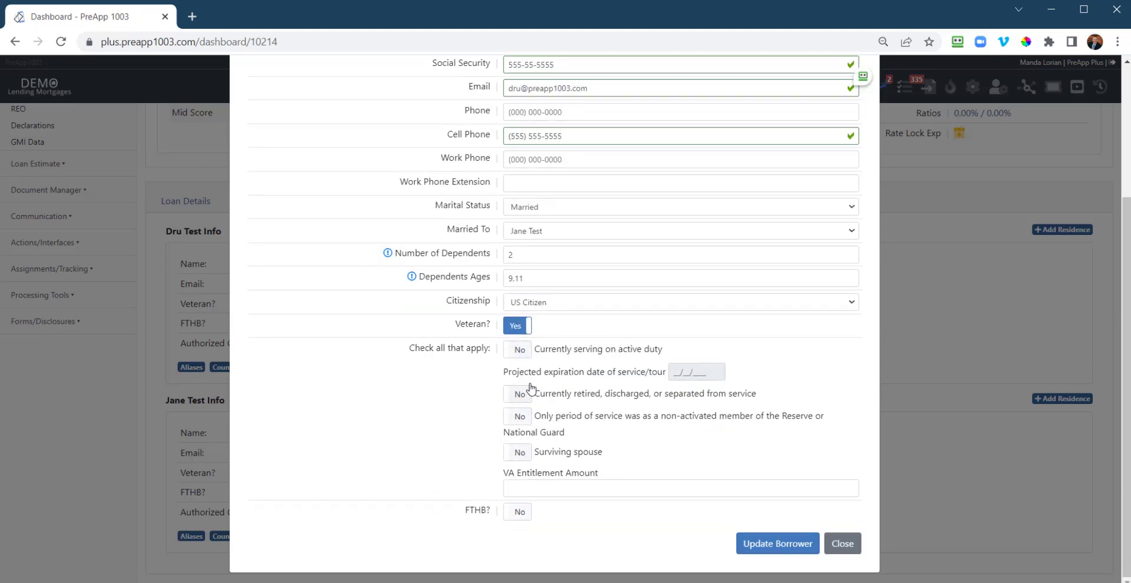
left_click(517, 326)
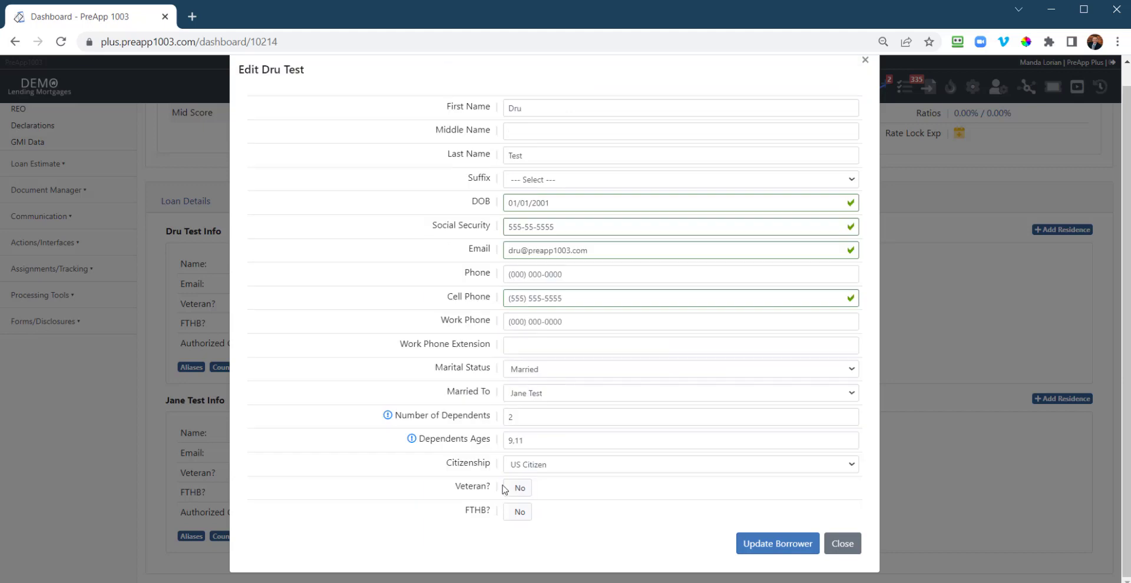
Step: Try the FTHB option, set it back to No, and save the first borrower's updated information
left_click(516, 514)
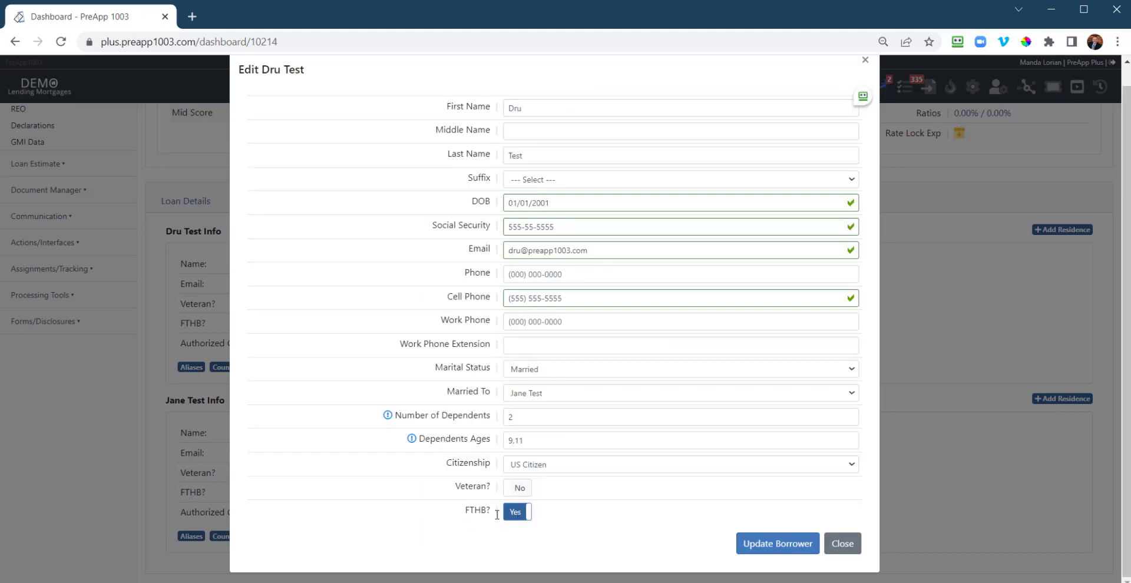
left_click(516, 514)
left_click(516, 514)
left_click(516, 514)
left_click(777, 547)
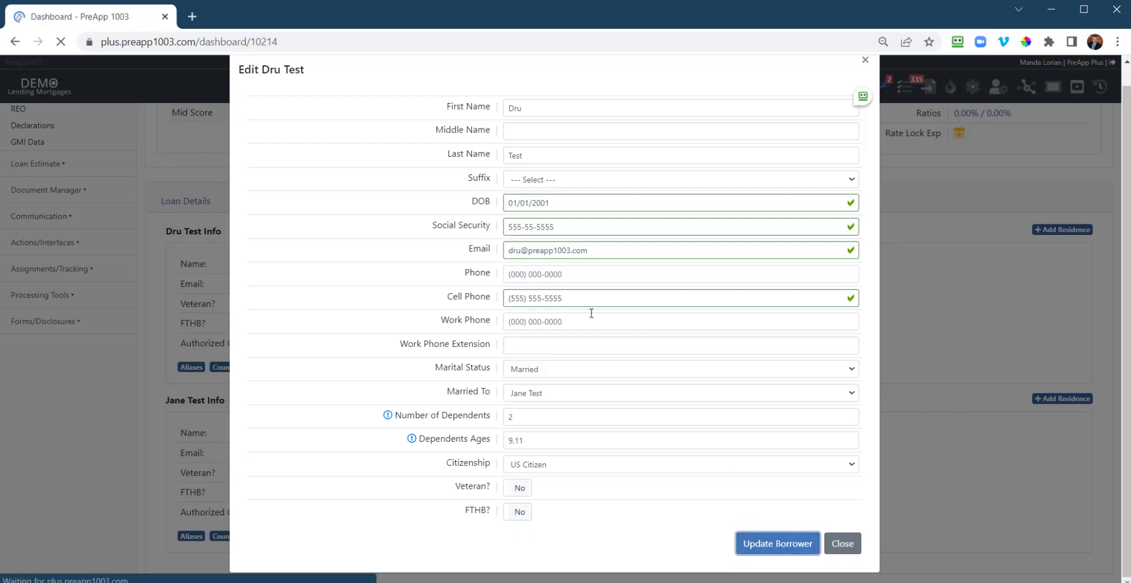
Step: Start adding a current residence for the first borrower and enter the street address
scroll(965, 350, "down", 3)
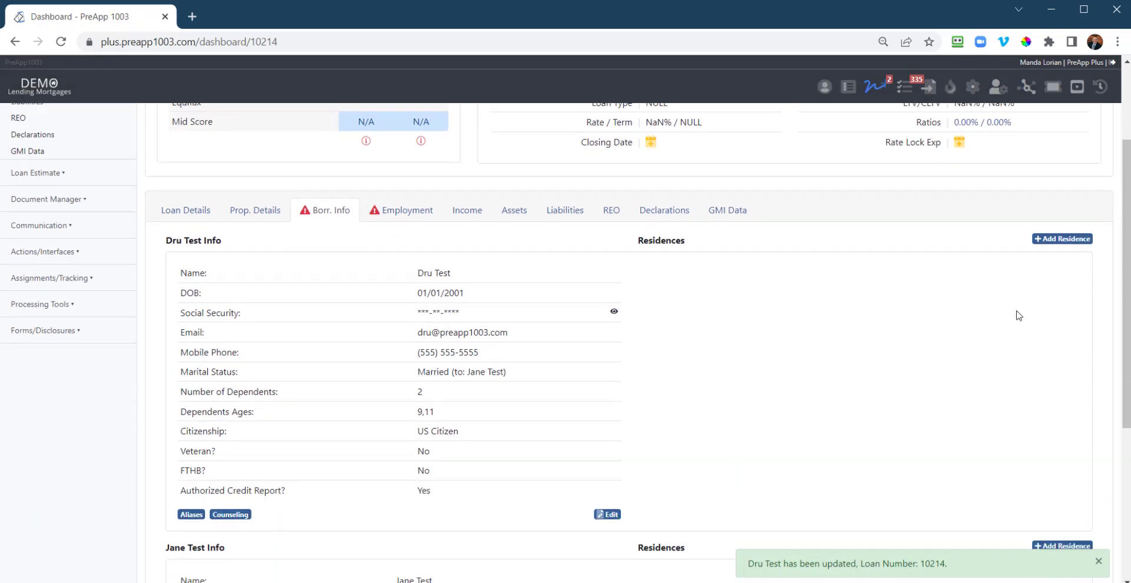
left_click(1061, 222)
left_click(538, 130)
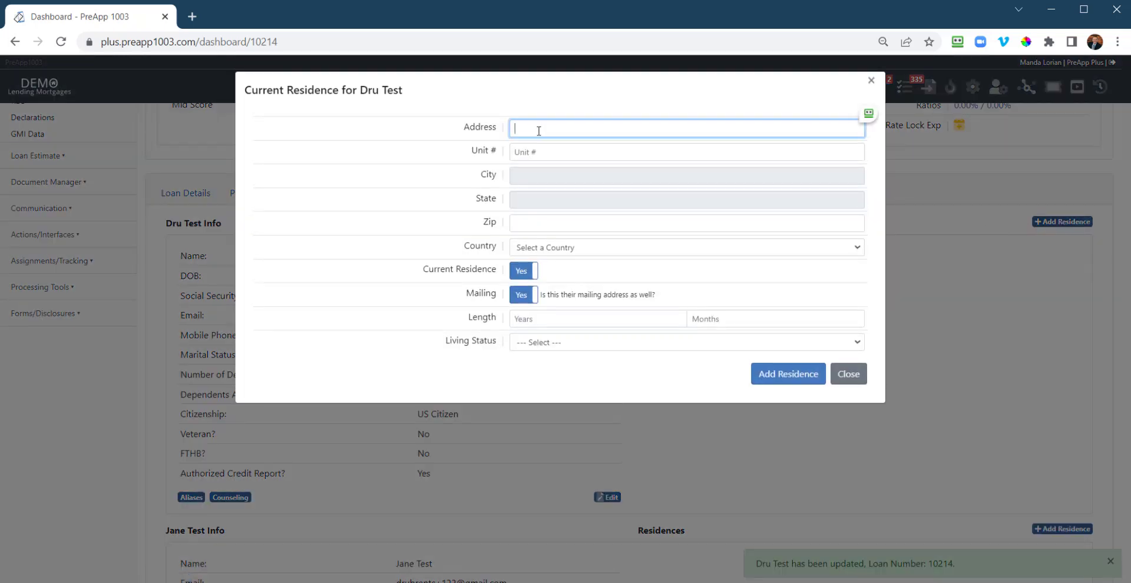
type("123 Happy Lane")
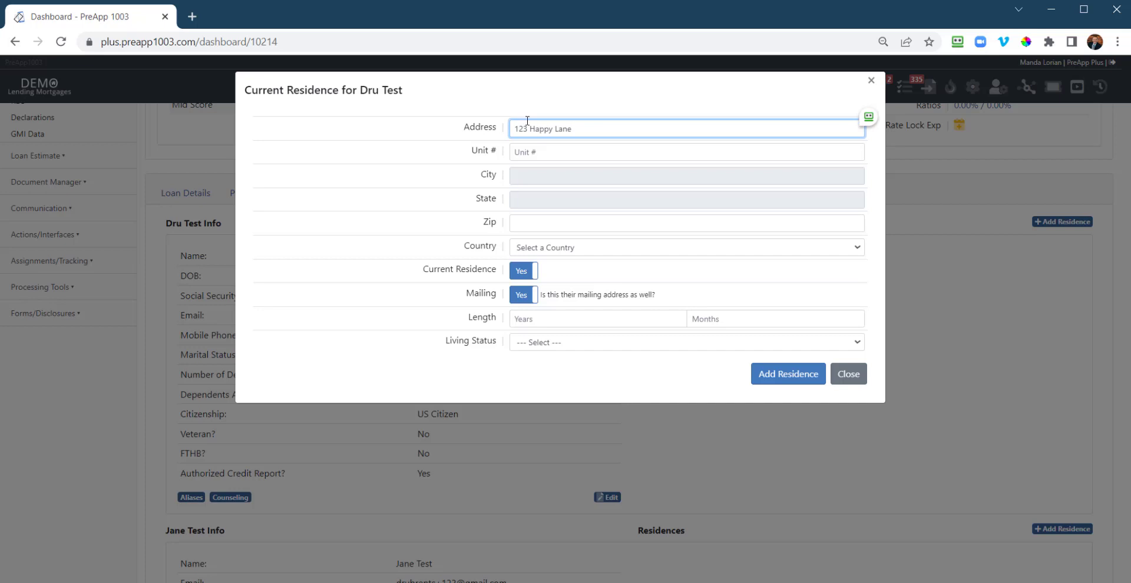
Step: Check whether the residence's Unit #, City, State and Zip fields accept entry before a ZIP code is given
left_click(553, 155)
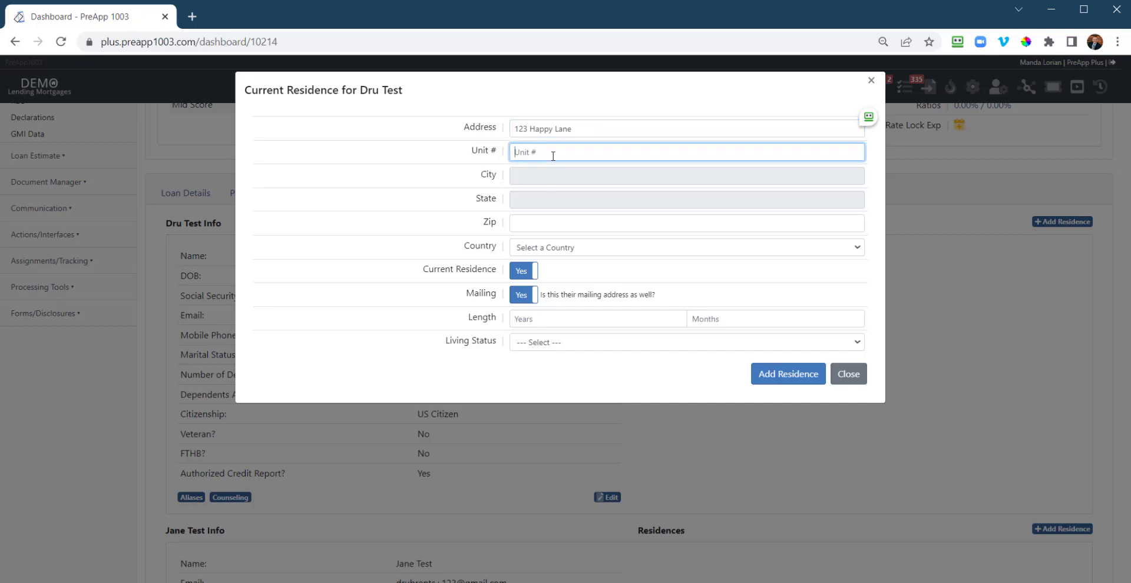
left_click(525, 179)
left_click(525, 196)
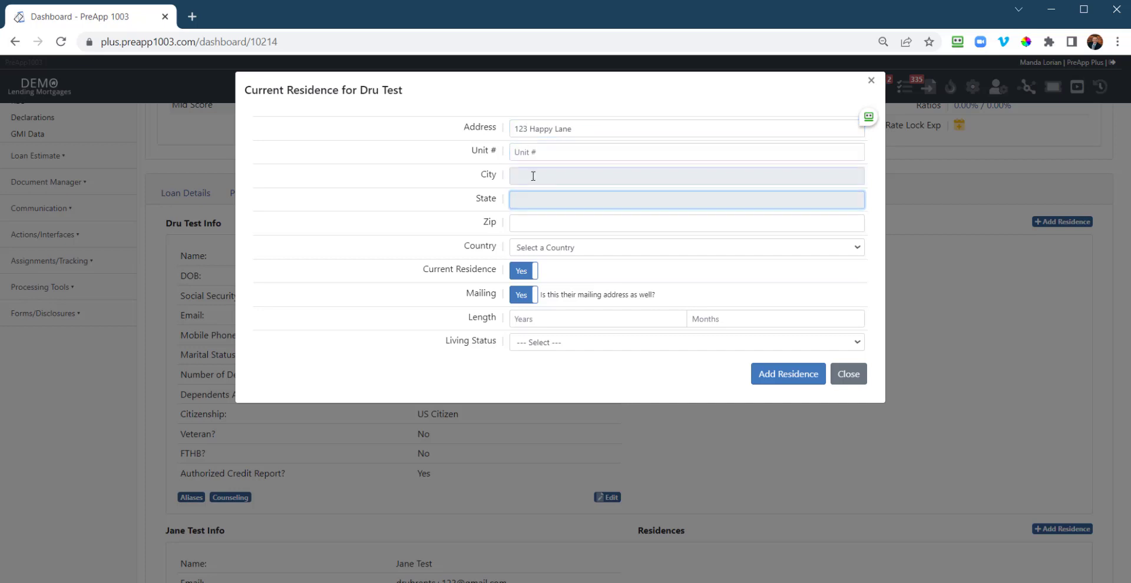
left_click(533, 177)
left_click(527, 203)
left_click(523, 224)
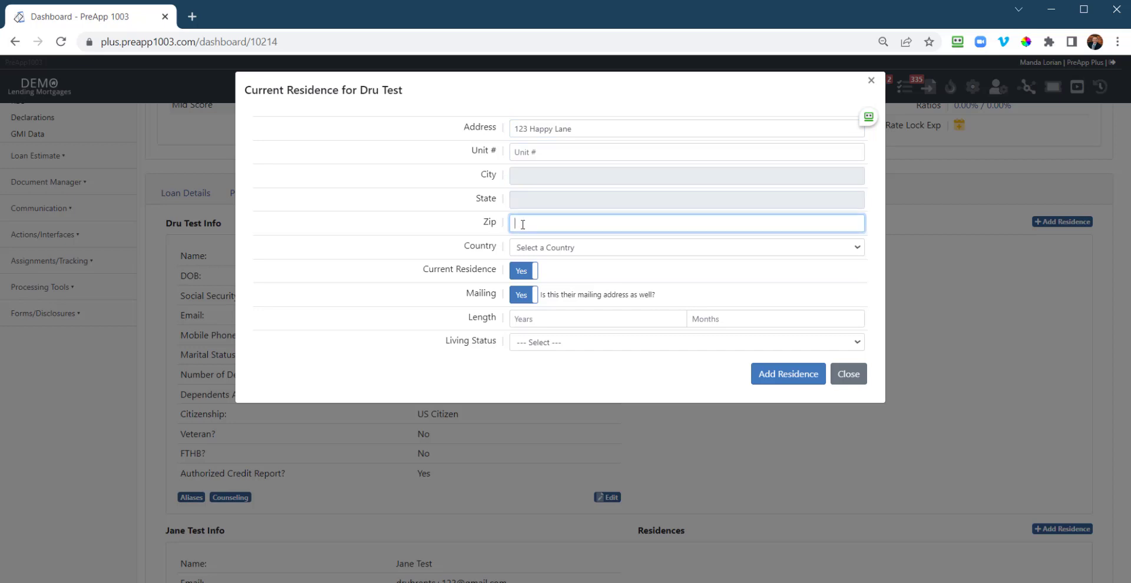
left_click(551, 175)
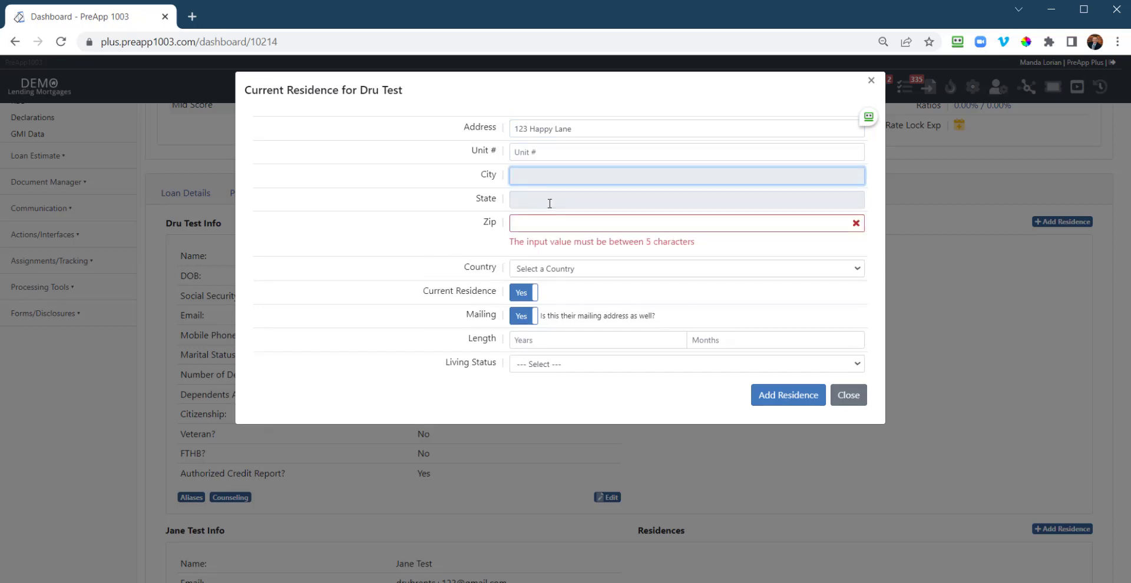
left_click(550, 204)
Step: Enter the residence's ZIP code to fill in the city and state, and set the country to United States
left_click(540, 223)
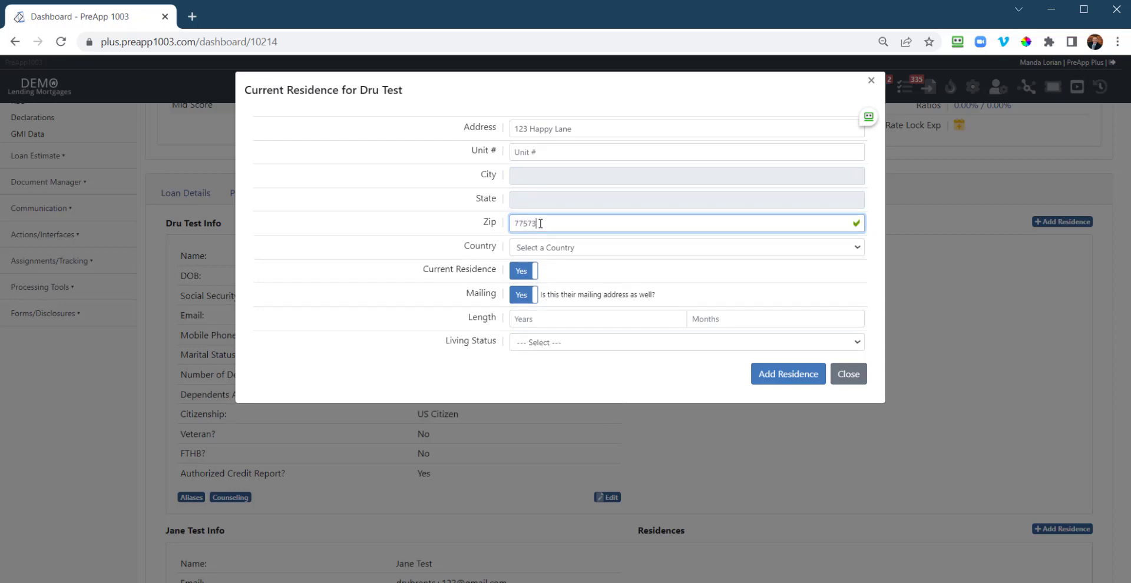
key("Tab")
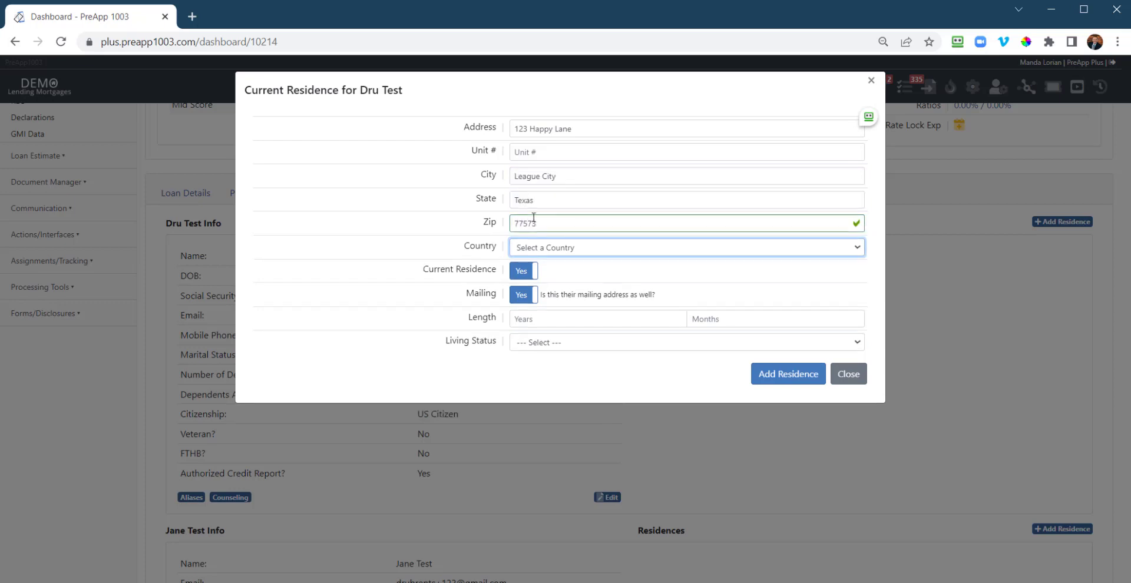
left_click(569, 179)
left_click(576, 198)
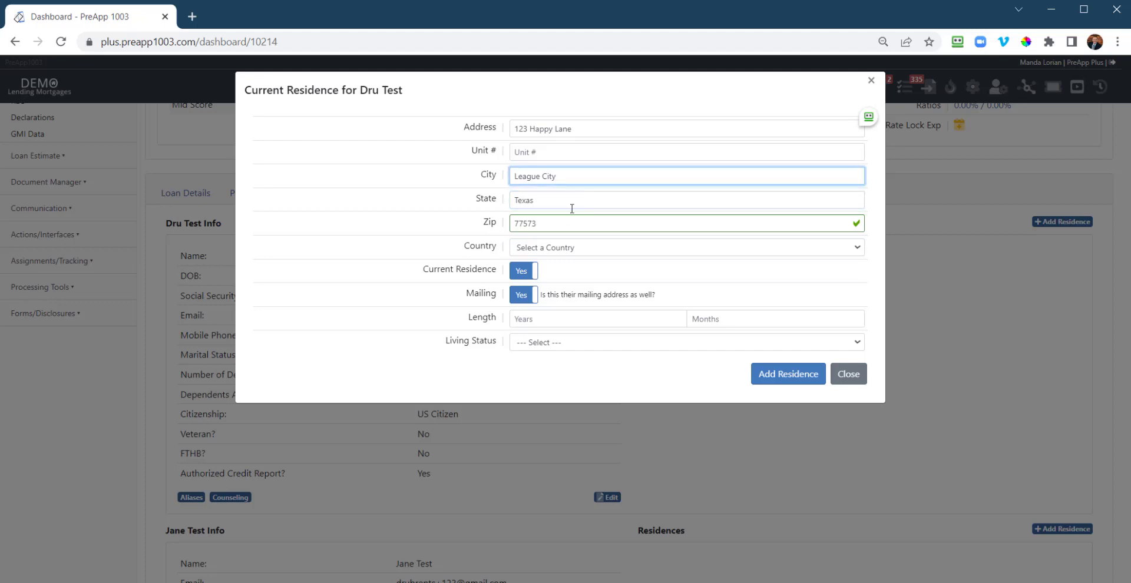
left_click(574, 254)
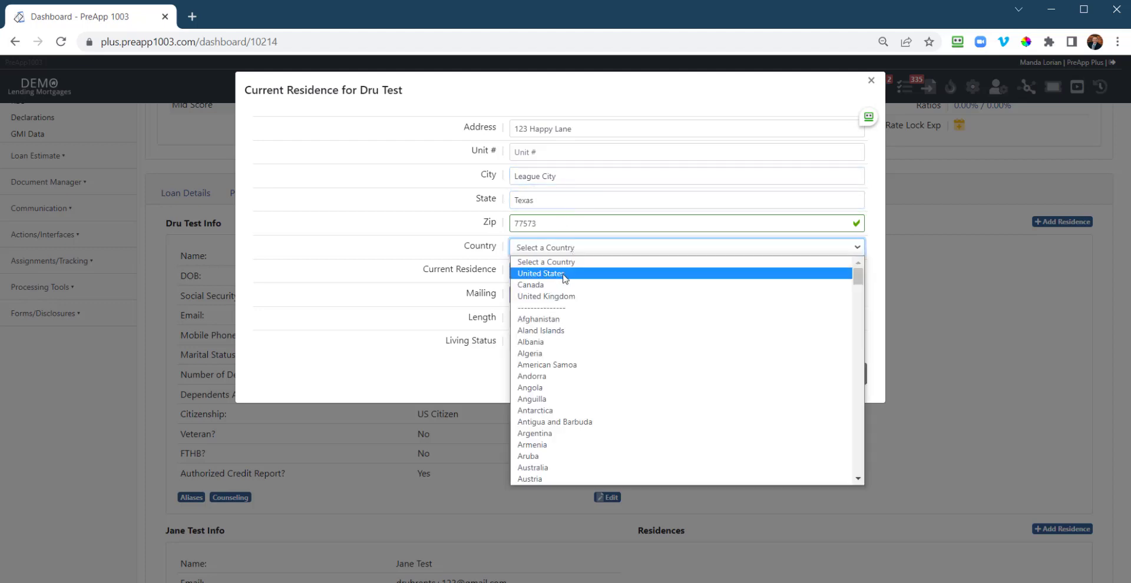
left_click(545, 273)
Step: Turn the Current Residence and Mailing options off and on again to view how the form's fields change
left_click(522, 273)
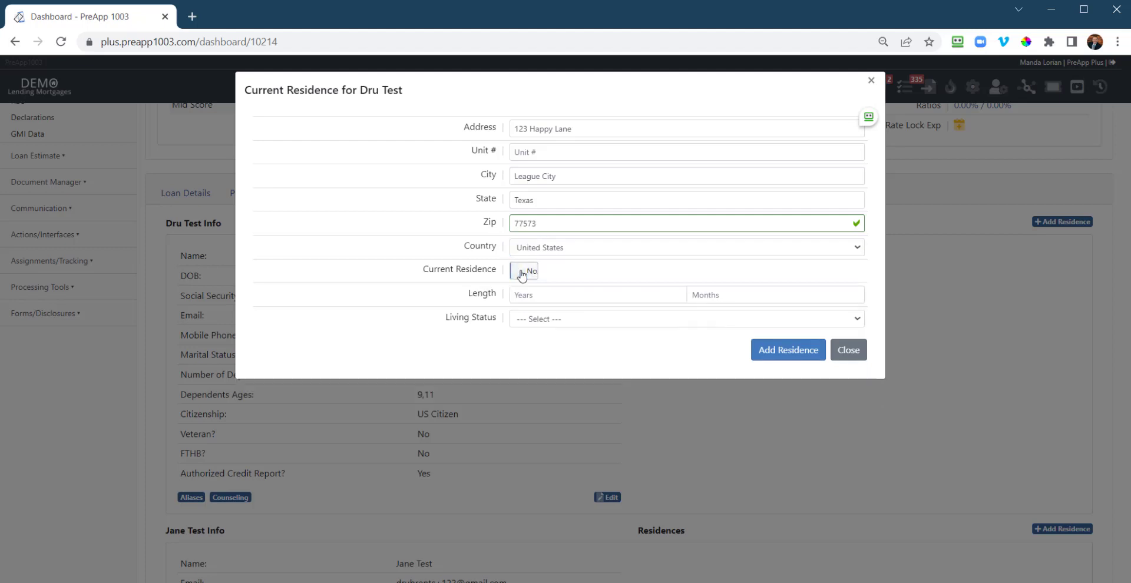
left_click(521, 273)
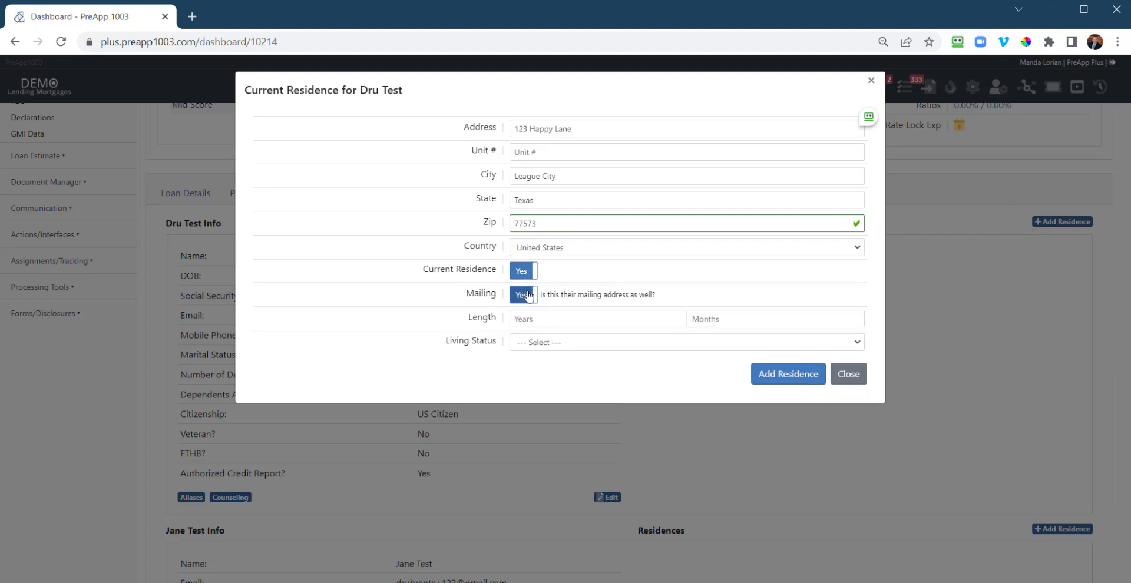
left_click(524, 295)
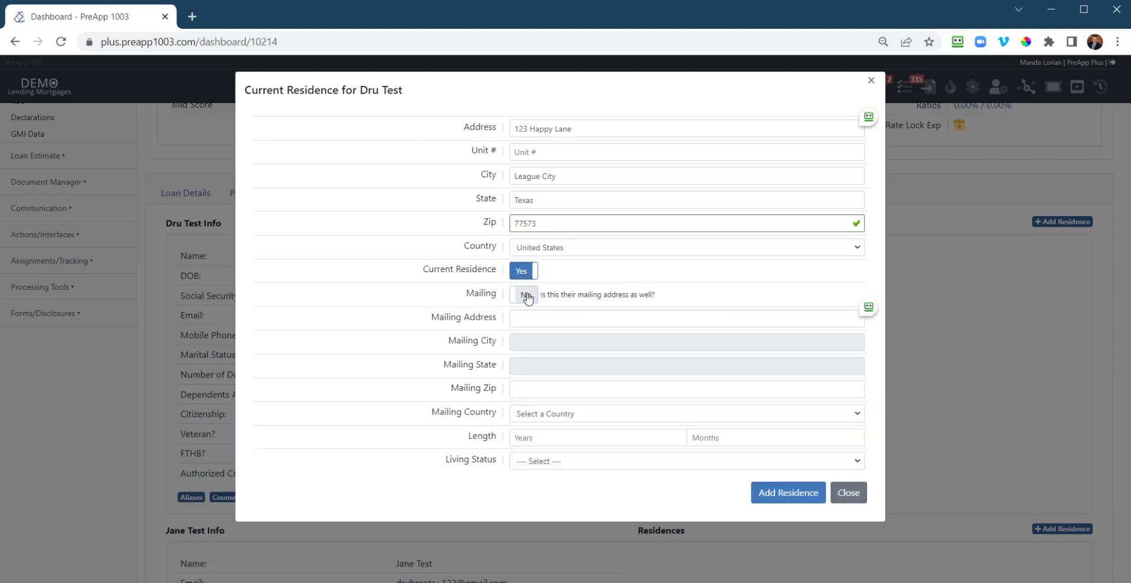
left_click(528, 296)
Step: Set the length of stay at the current residence to 2 years and 0 months
left_click(573, 318)
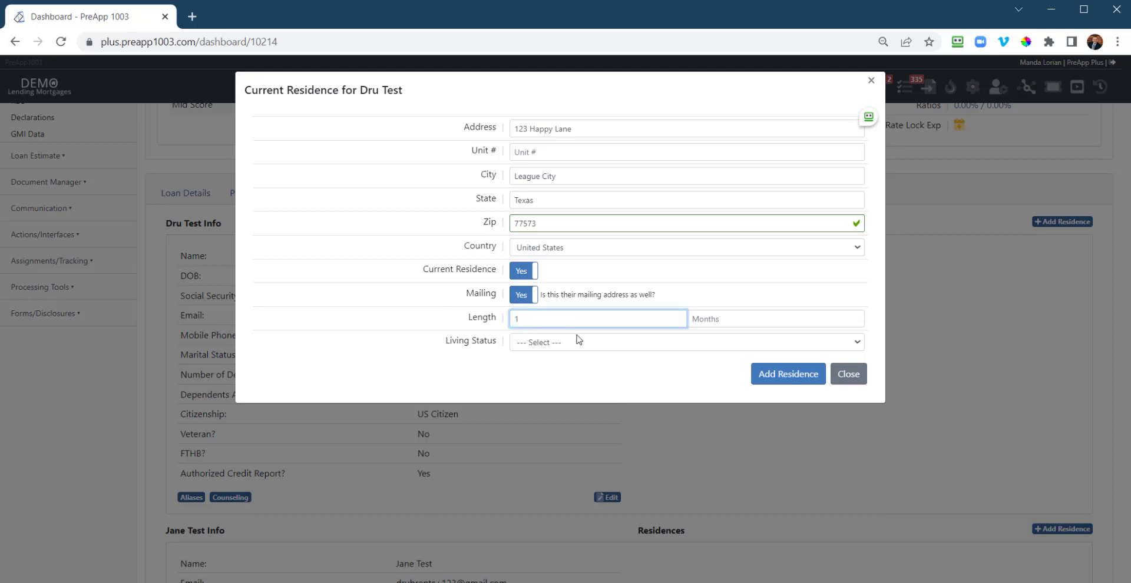
key("Tab")
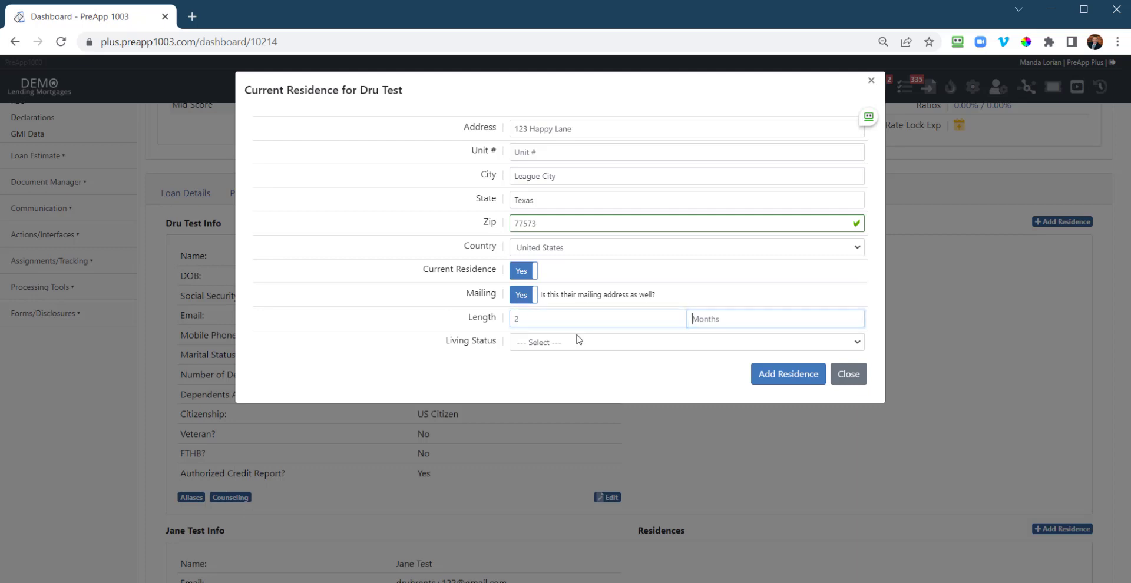
type("0")
key("Tab")
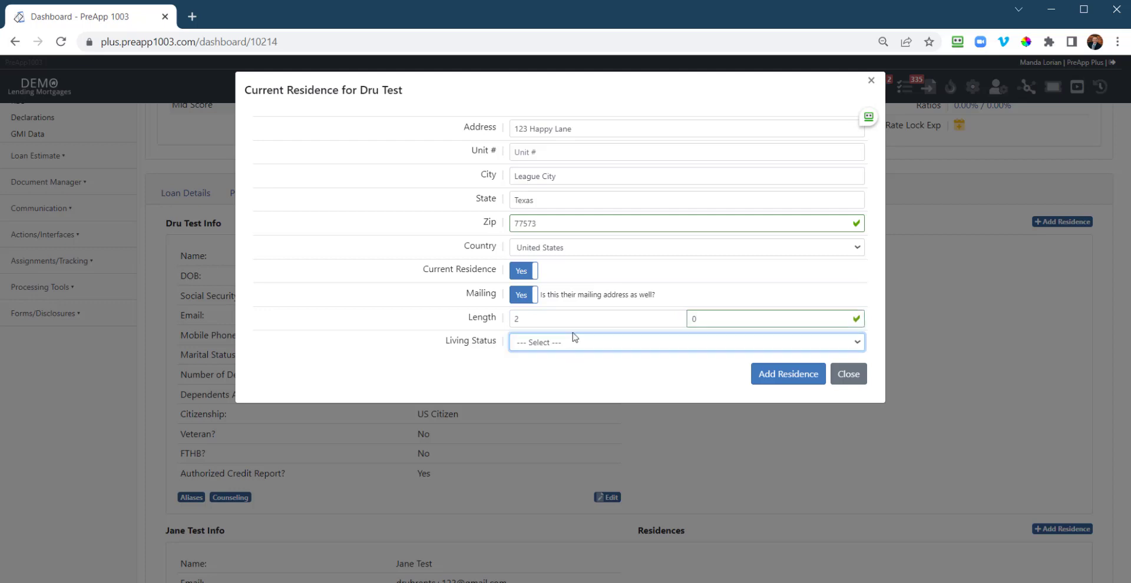
Step: Set the living status to Rent with a rent amount of 1,500.00 and add the residence
left_click(573, 341)
left_click(545, 370)
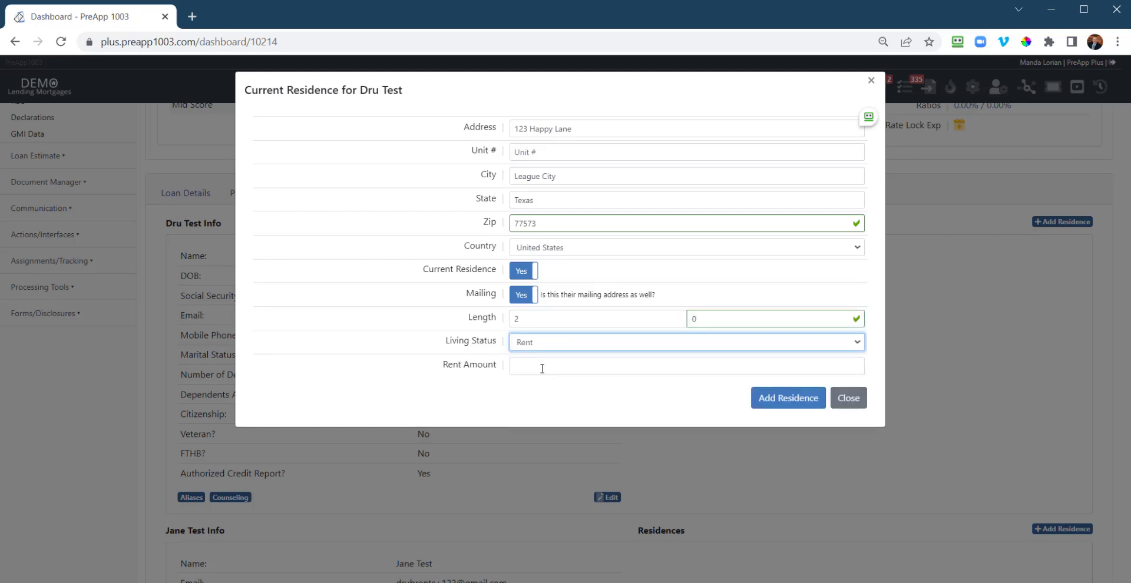
left_click(542, 369)
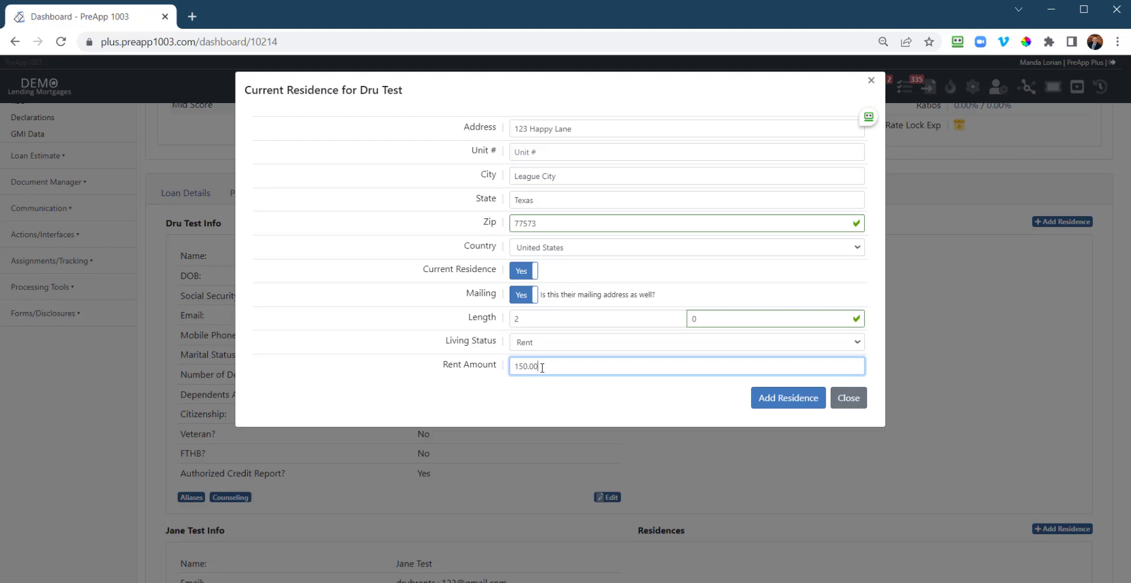
left_click(776, 400)
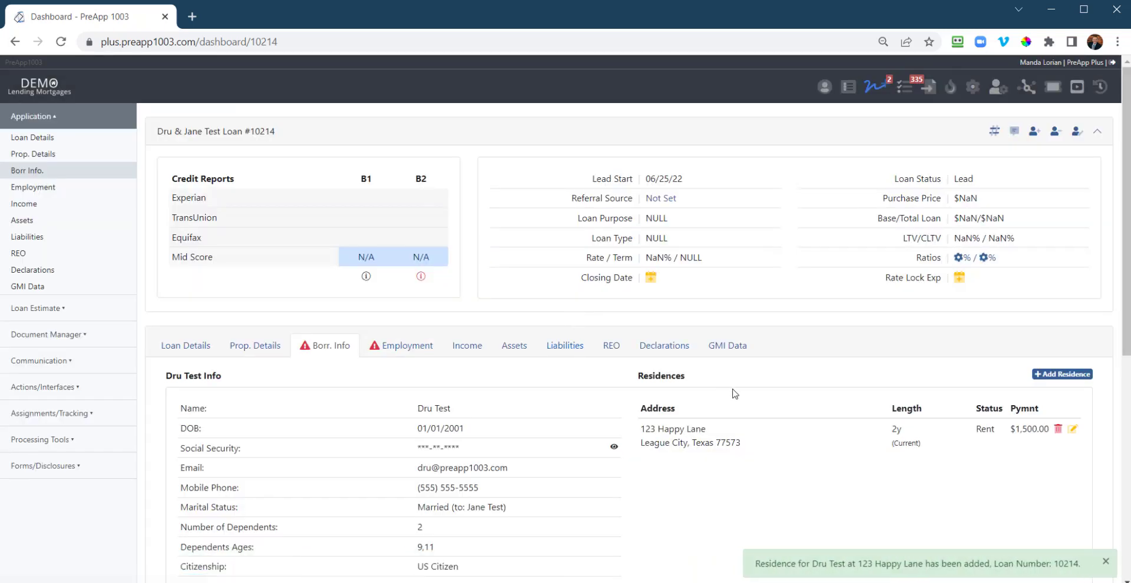
Step: View the first borrower's alias fields and homeownership counseling fields, closing each form without changes
scroll(734, 393, "down", 2)
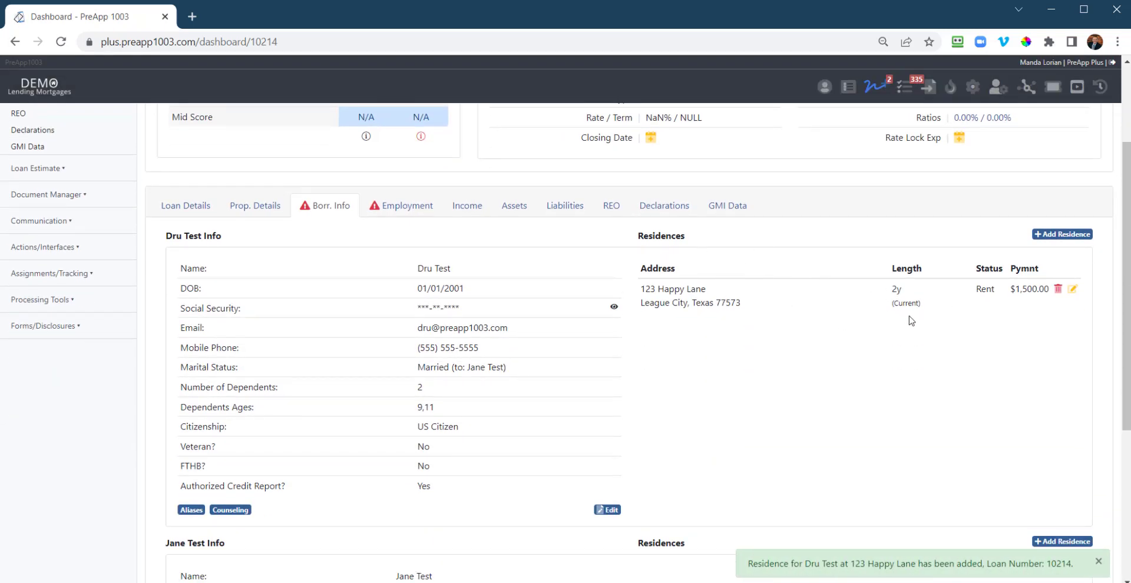
scroll(834, 305, "down", 4)
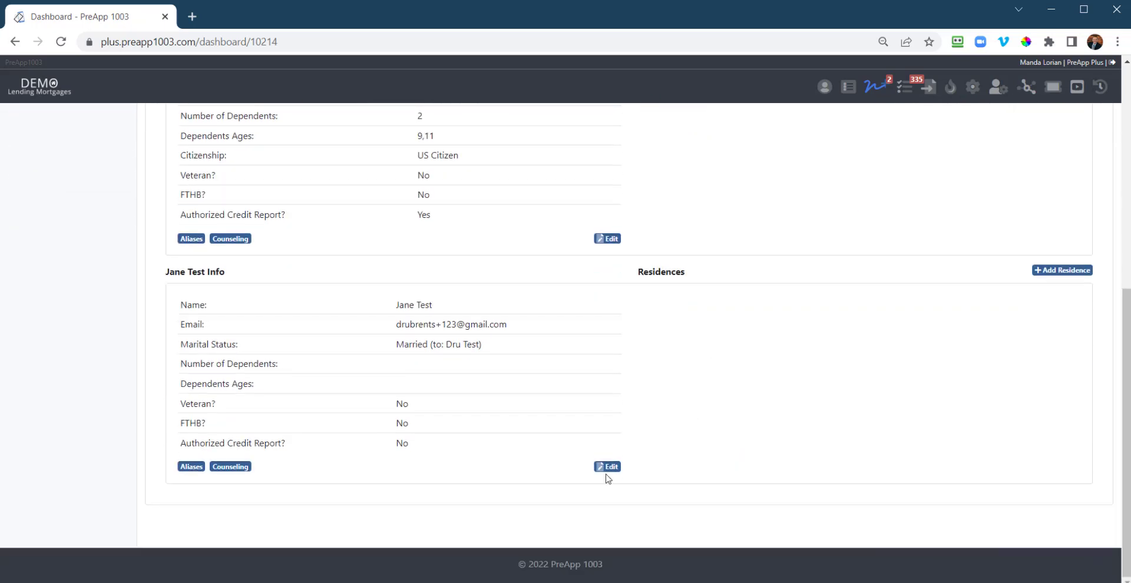
scroll(558, 410, "up", 2)
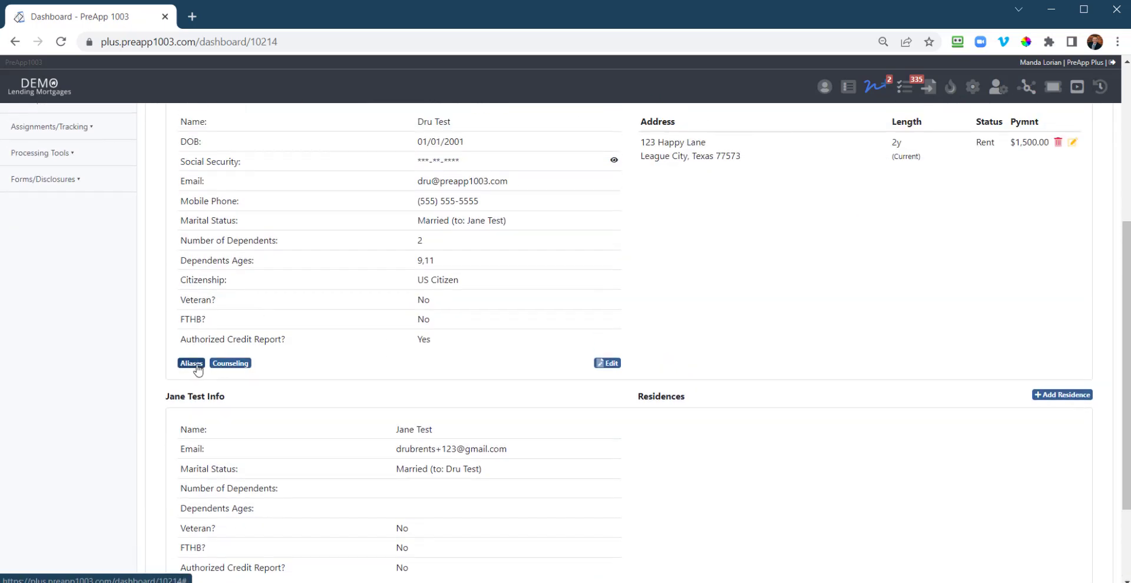
left_click(191, 363)
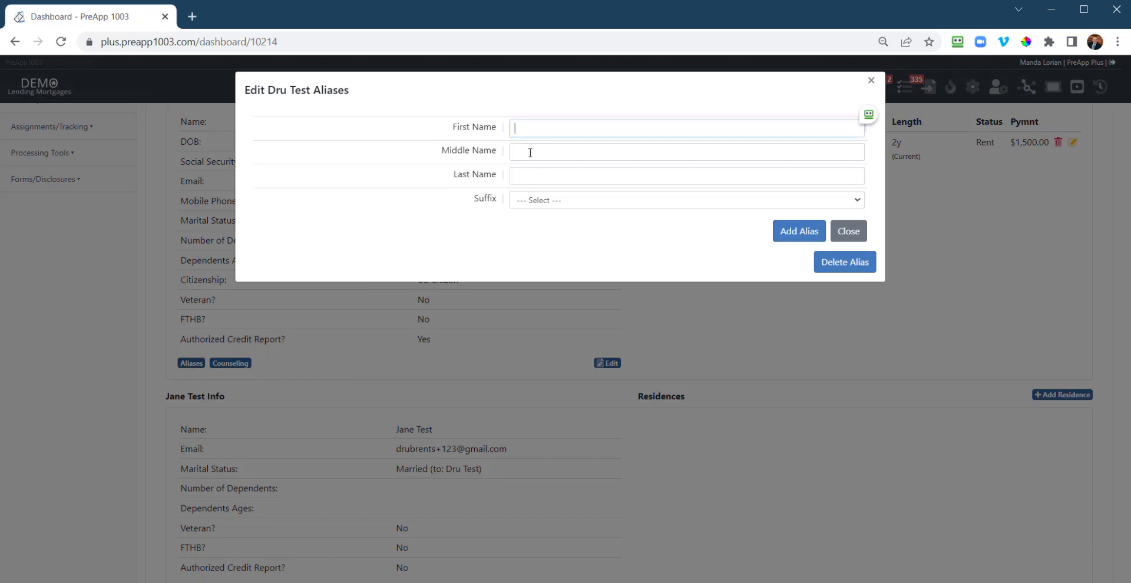
left_click(871, 80)
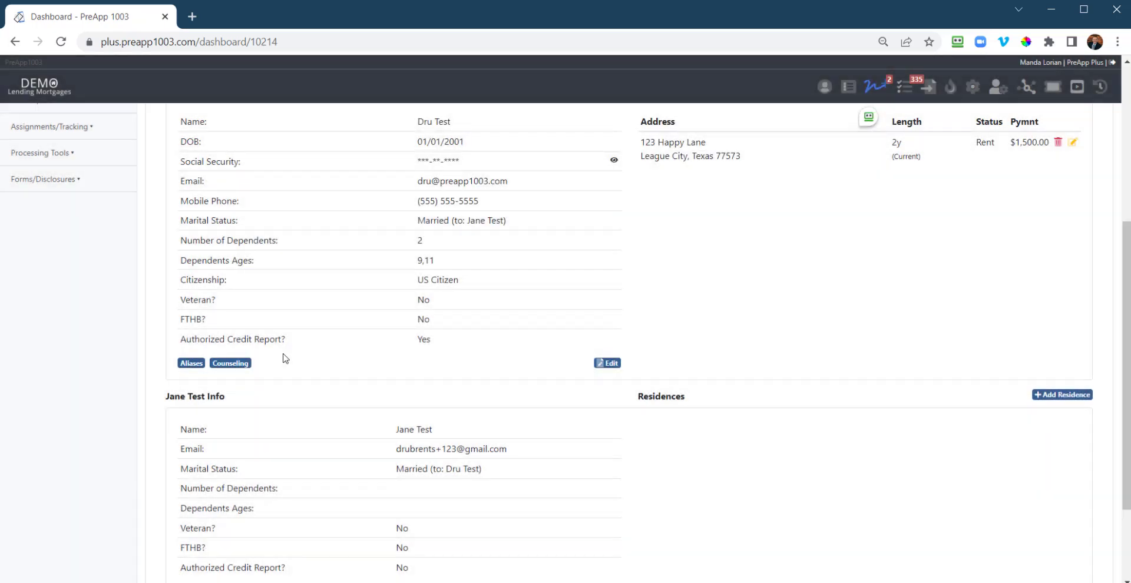
left_click(231, 363)
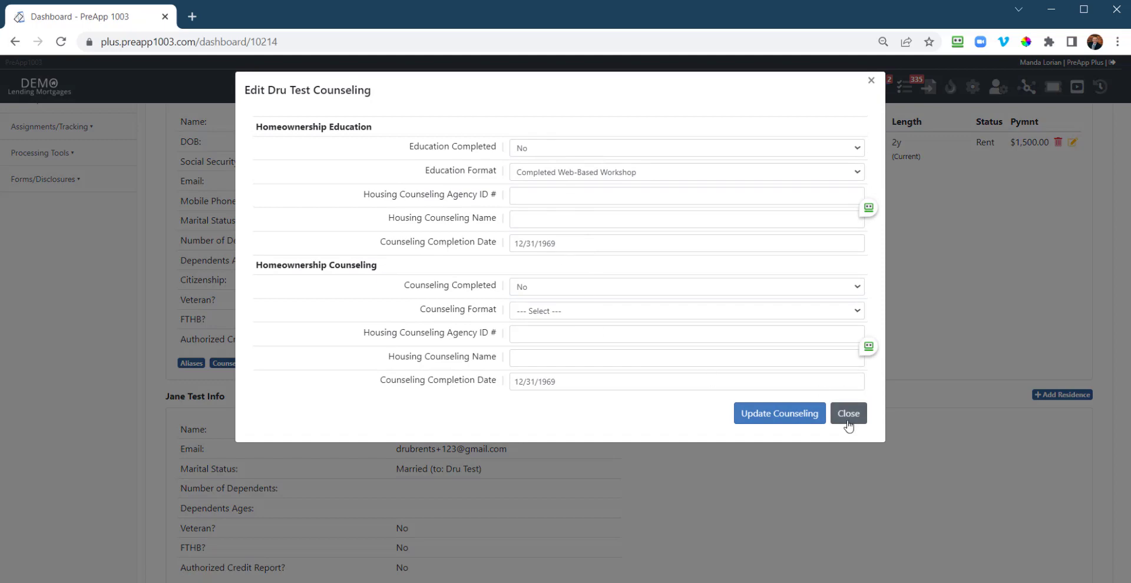
left_click(774, 415)
Step: Edit the co-borrower's information with the date of birth, Social Security number and cell phone number, and save it
scroll(773, 416, "down", 2)
left_click(608, 469)
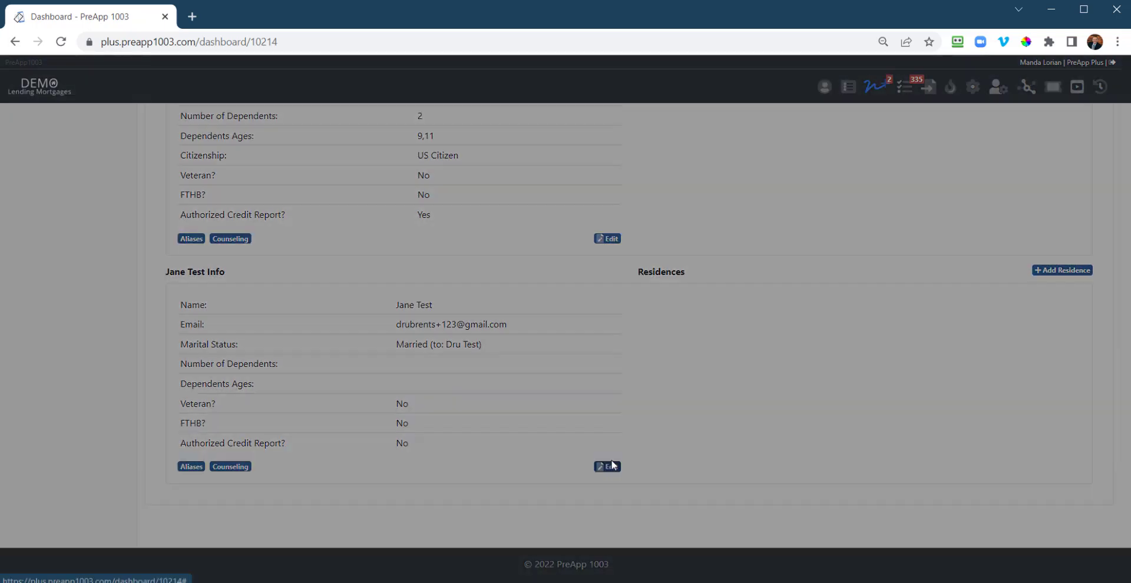
scroll(943, 416, "down", 5)
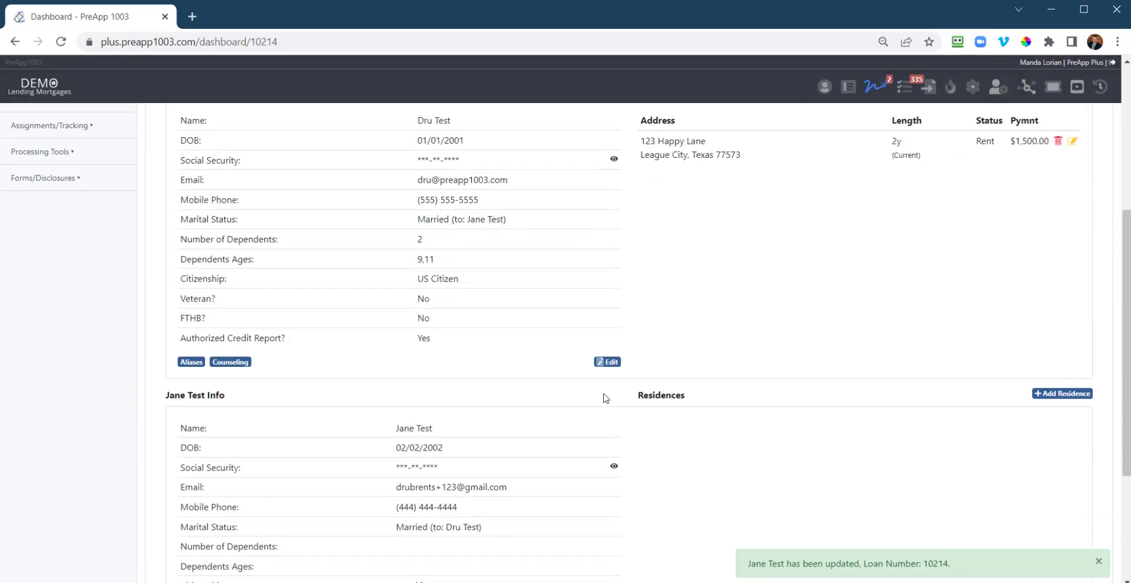
Step: Add the co-borrower's current residence by reusing the borrower's saved address, with a length of stay of 2 years and 0 months
left_click(1070, 399)
left_click(471, 130)
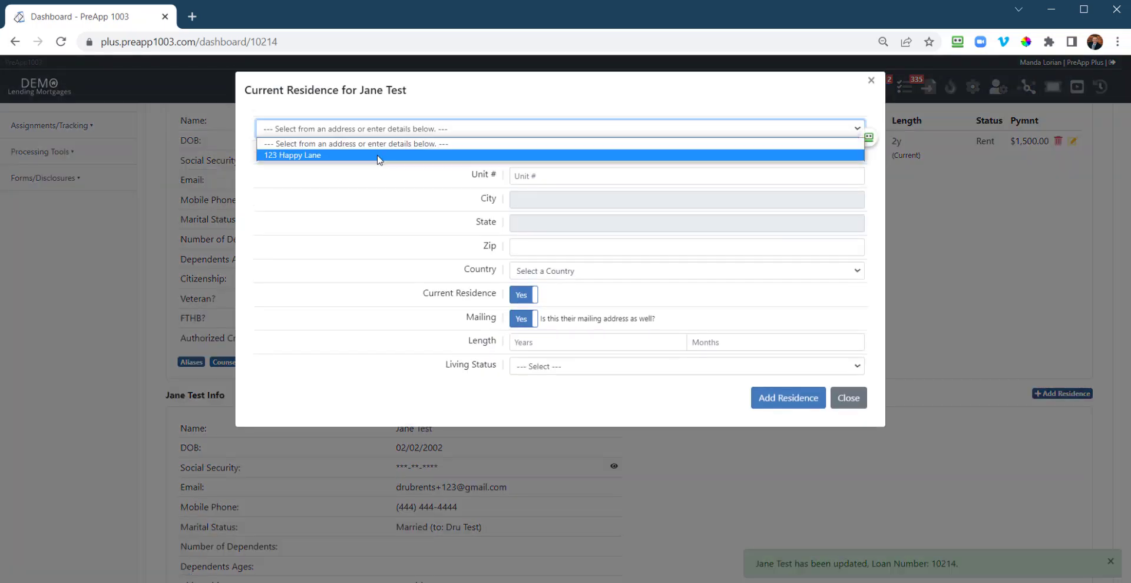
left_click(296, 156)
left_click(580, 346)
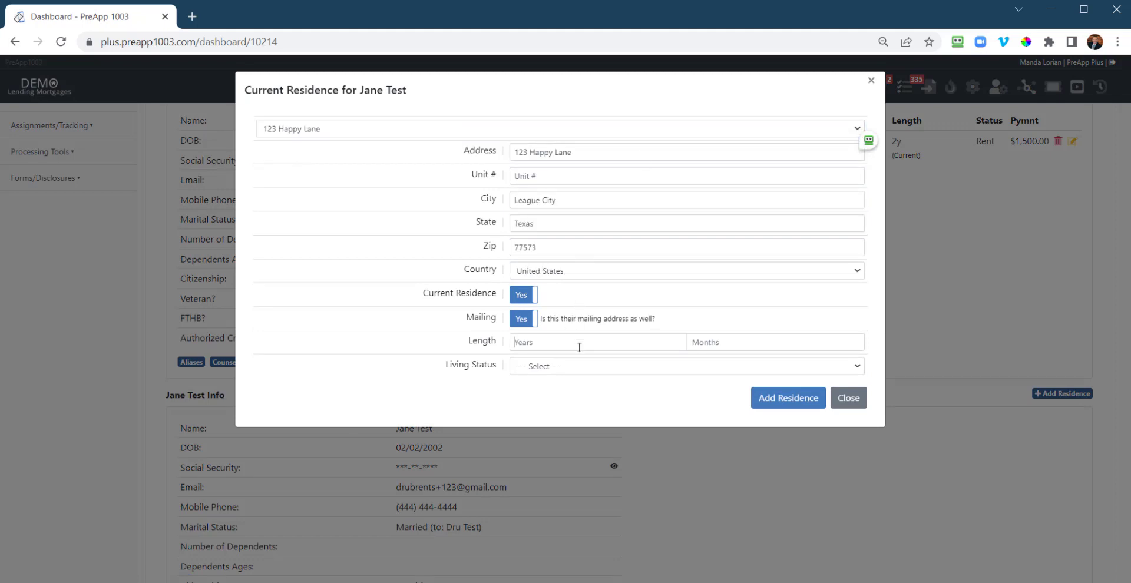
type("2")
key("Tab")
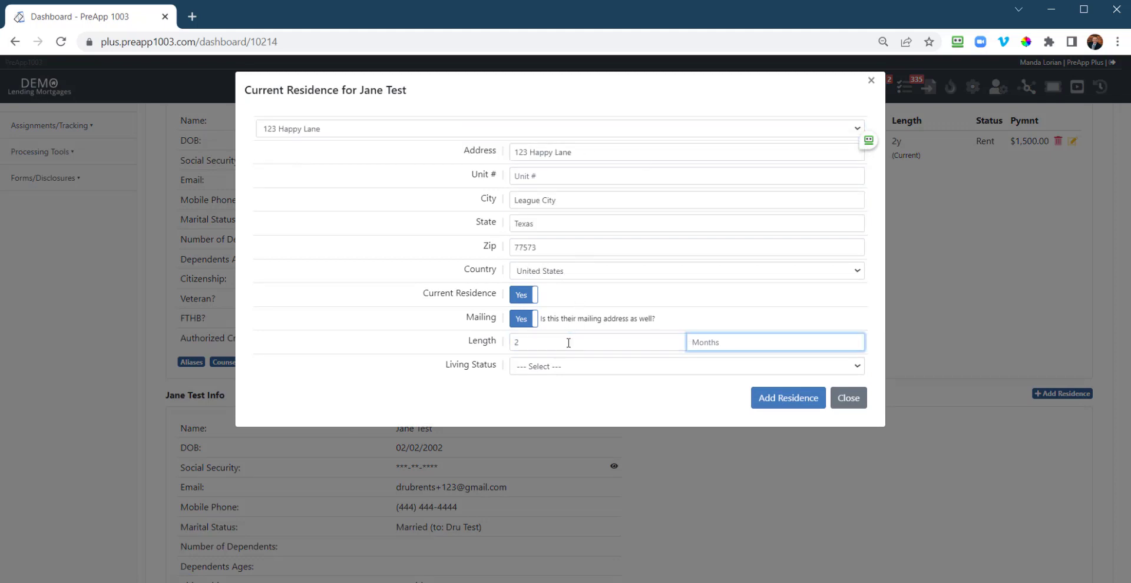
type("0")
key("Tab")
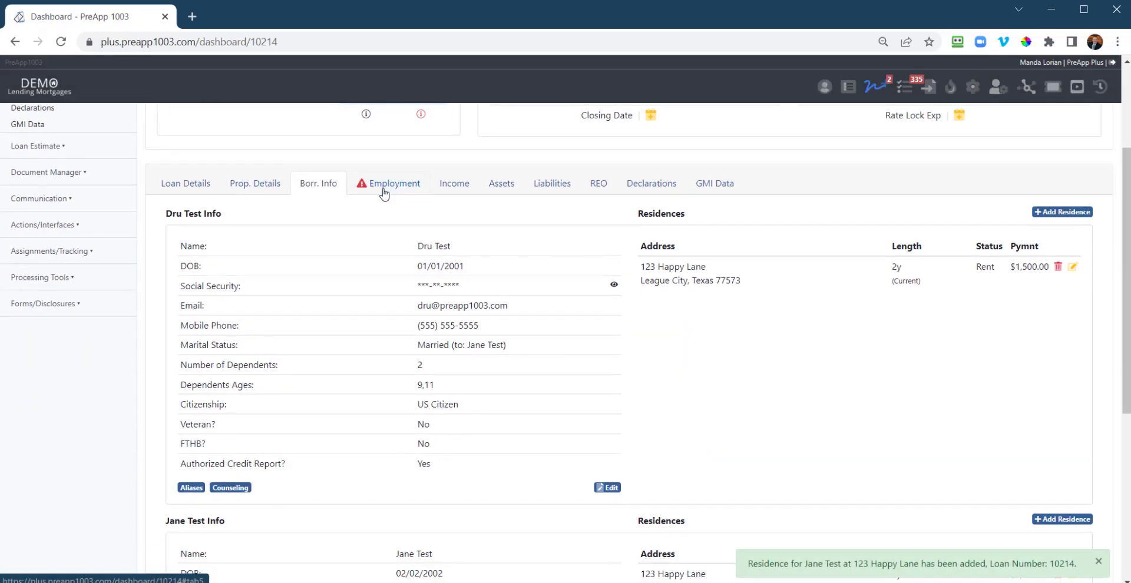
Step: Start an employment entry for the borrower and examine the Owner or Self Employed form, including its ownership share, status and employed-by switches
left_click(385, 195)
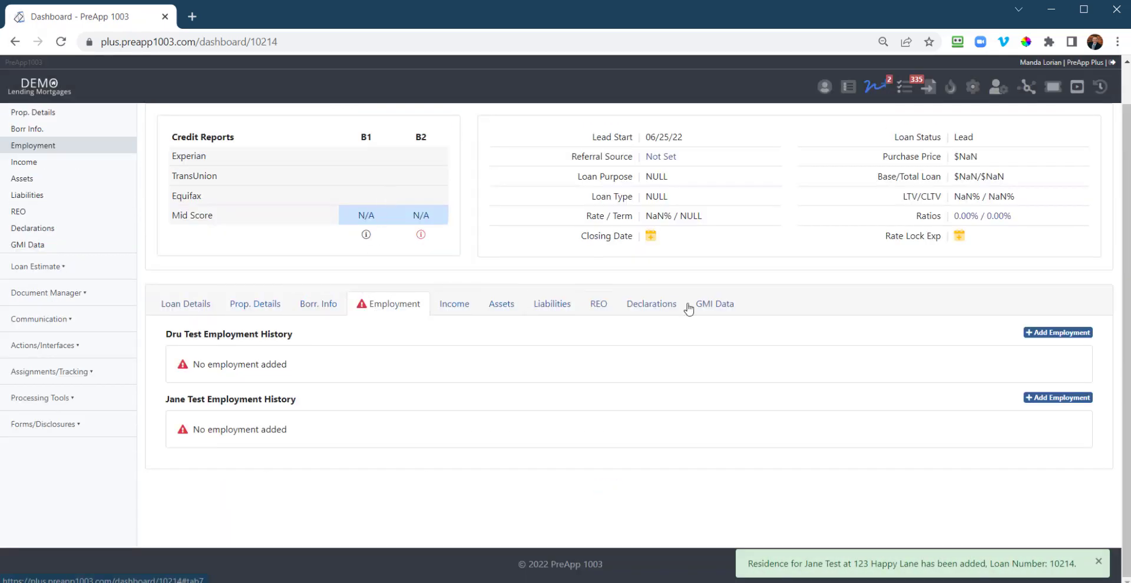
left_click(1045, 333)
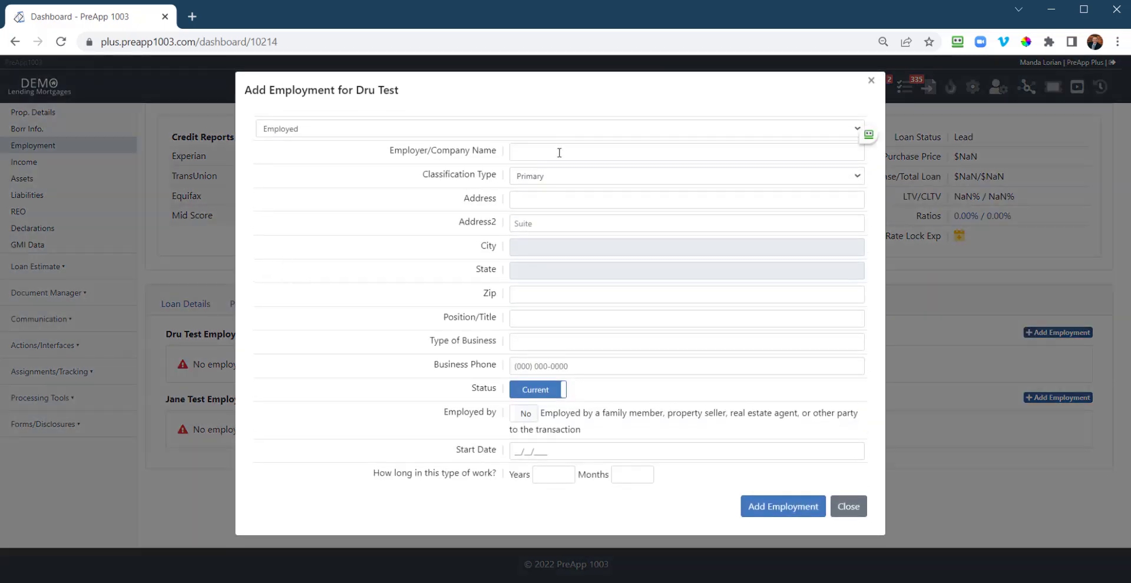
left_click(401, 133)
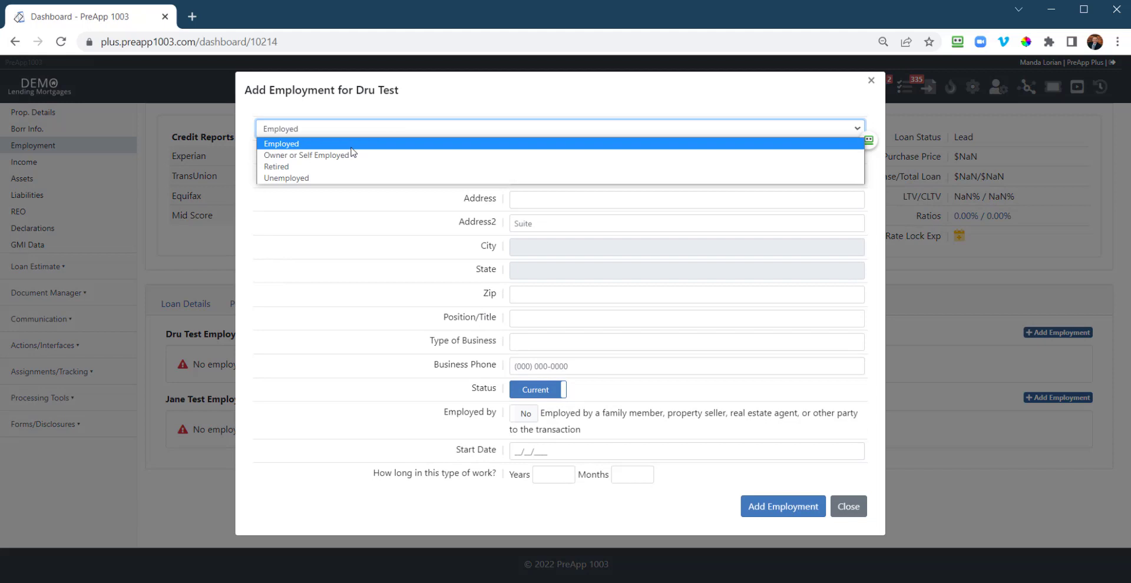
left_click(312, 156)
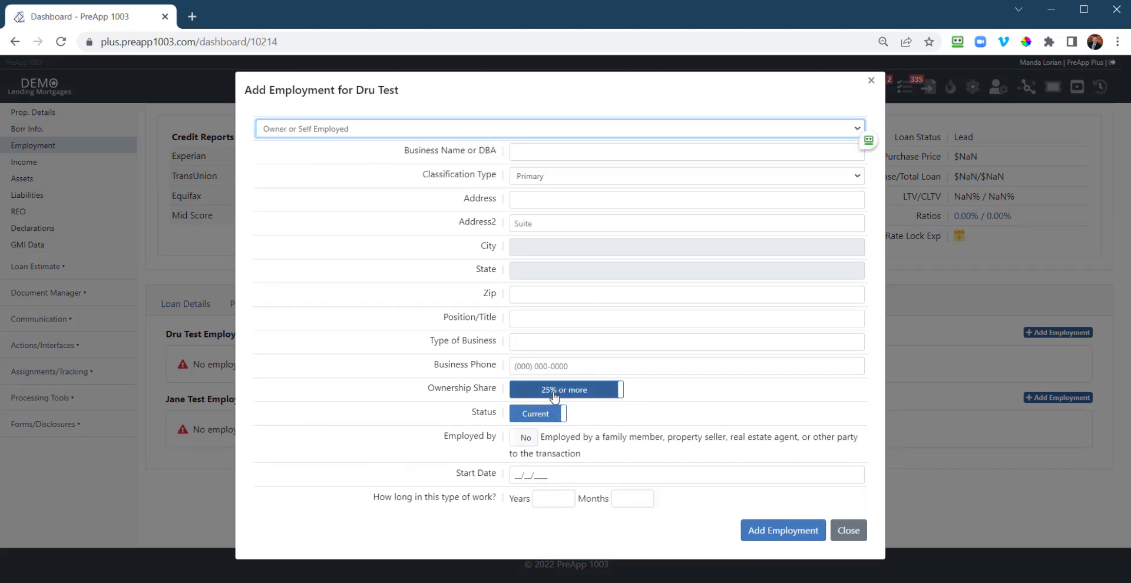
left_click(602, 393)
left_click(601, 392)
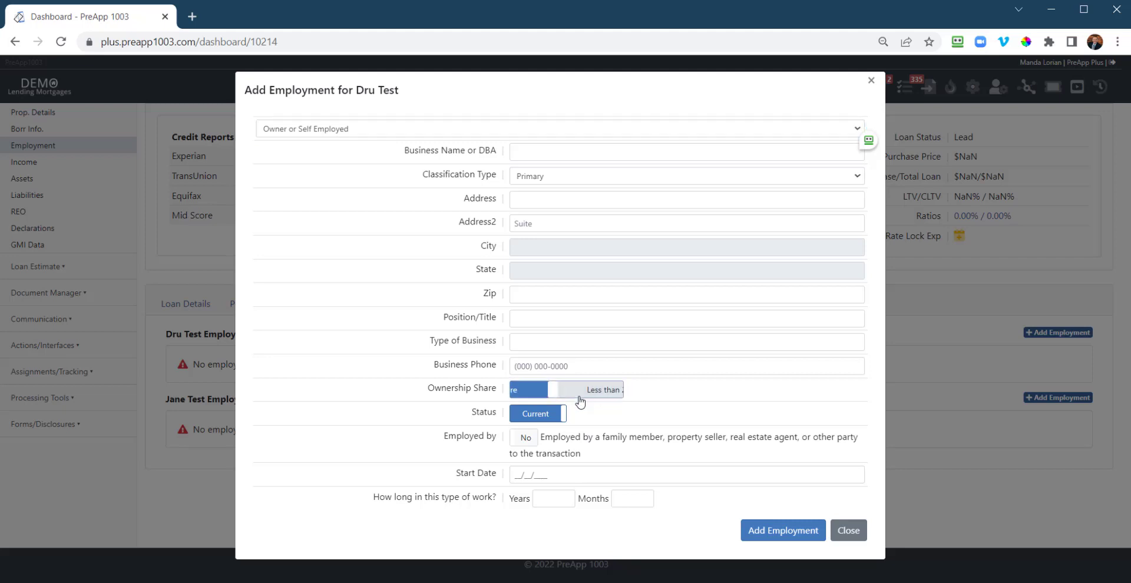
left_click(537, 415)
left_click(538, 415)
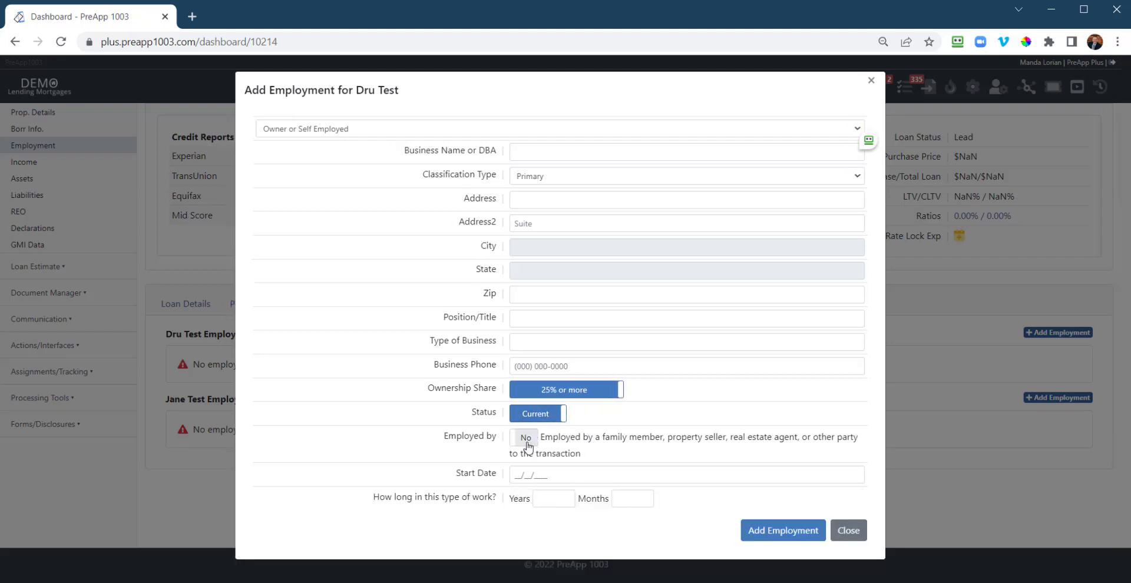
left_click(534, 445)
left_click(533, 446)
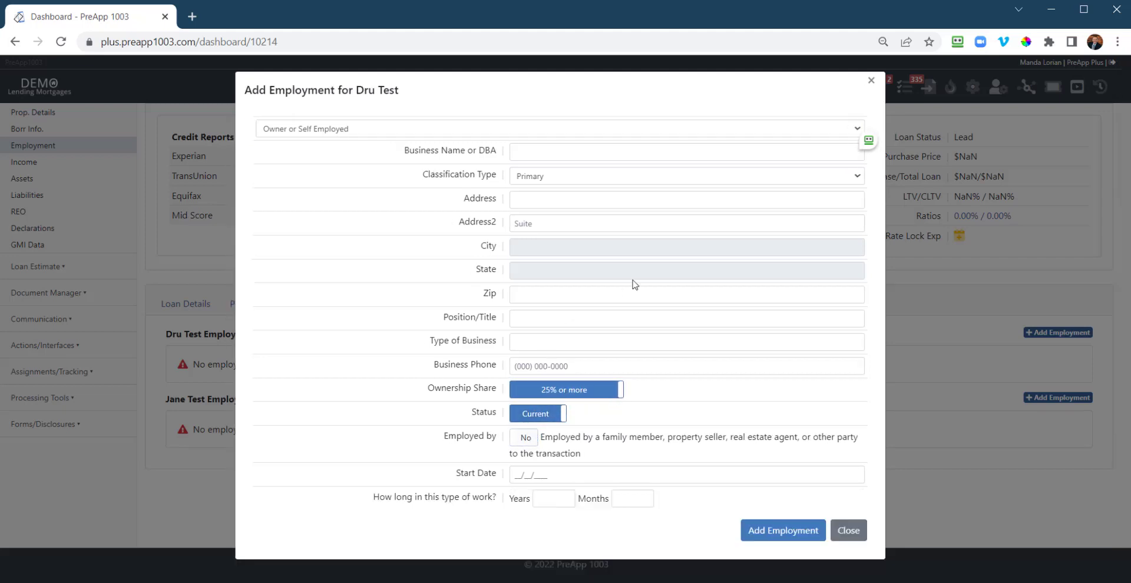
Step: View the form fields for the Retired and Unemployed employment types in the borrower's employment entry
left_click(339, 128)
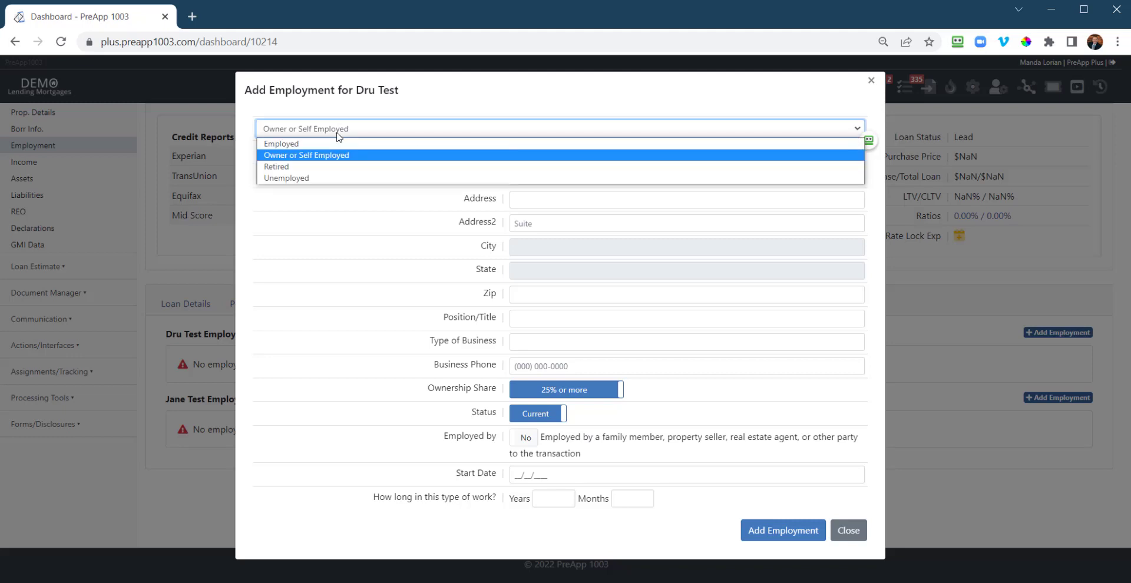
left_click(303, 167)
left_click(452, 128)
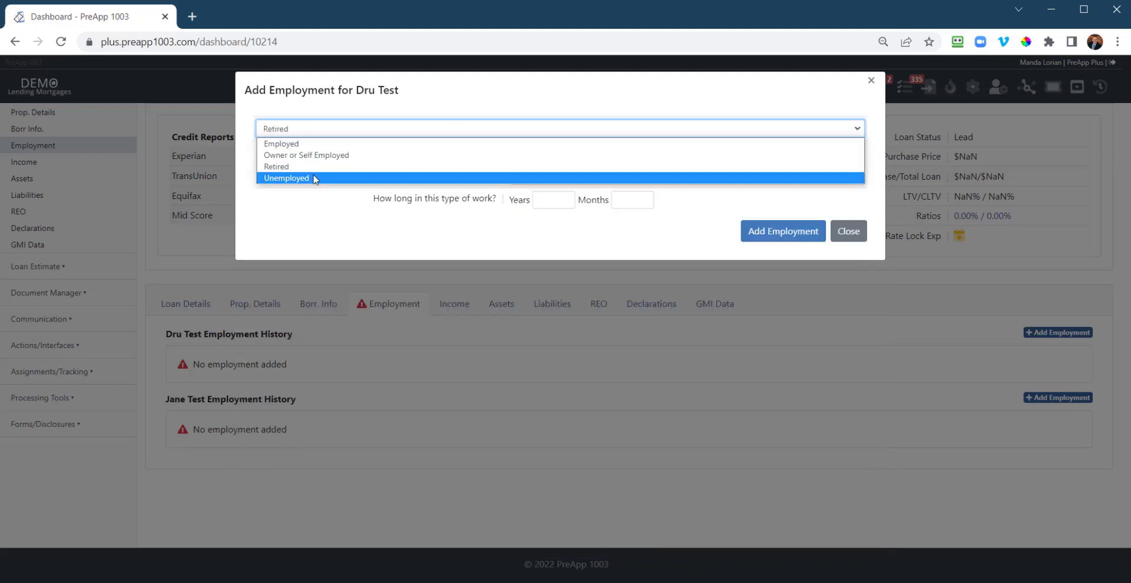
left_click(386, 177)
Step: Add the borrower's current Employed entry at Best Job as Best guy in Best industry, starting 02/01/2022, with 20 years in this work and employer contact details
left_click(425, 134)
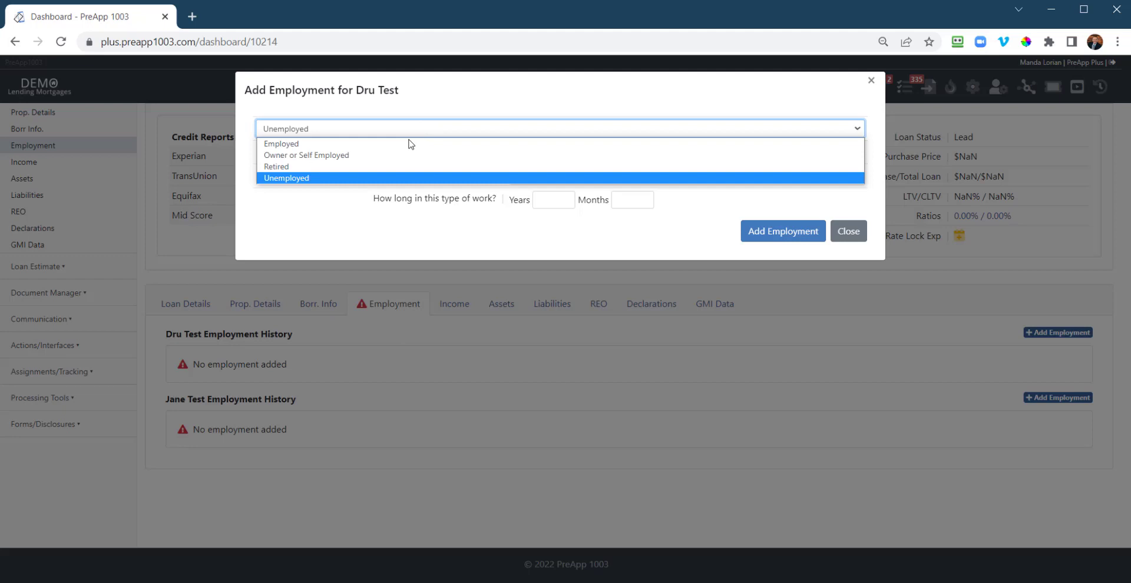
left_click(307, 145)
left_click(556, 151)
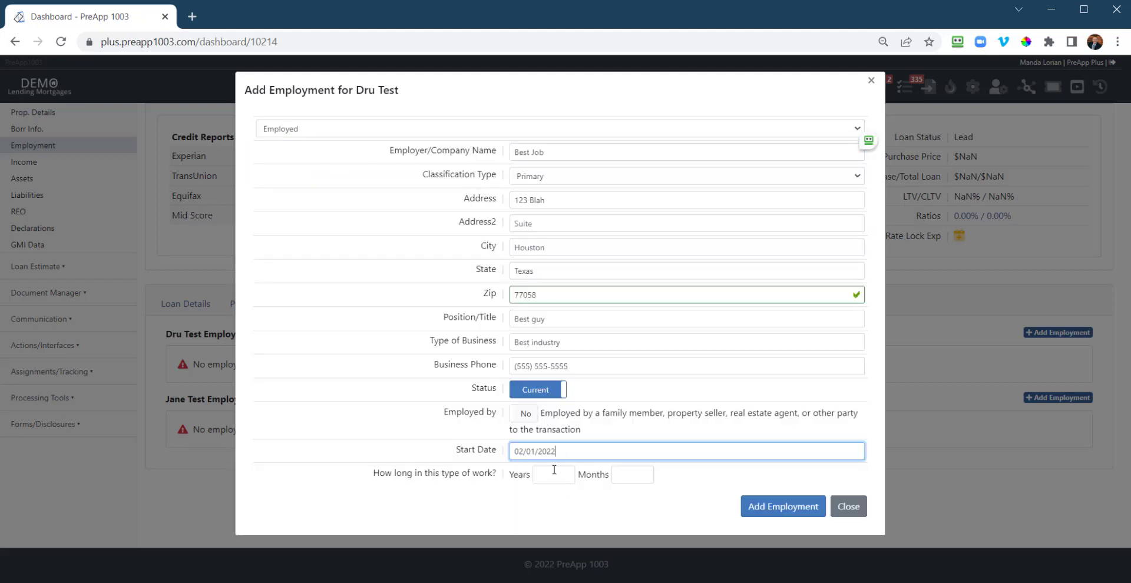
left_click(554, 474)
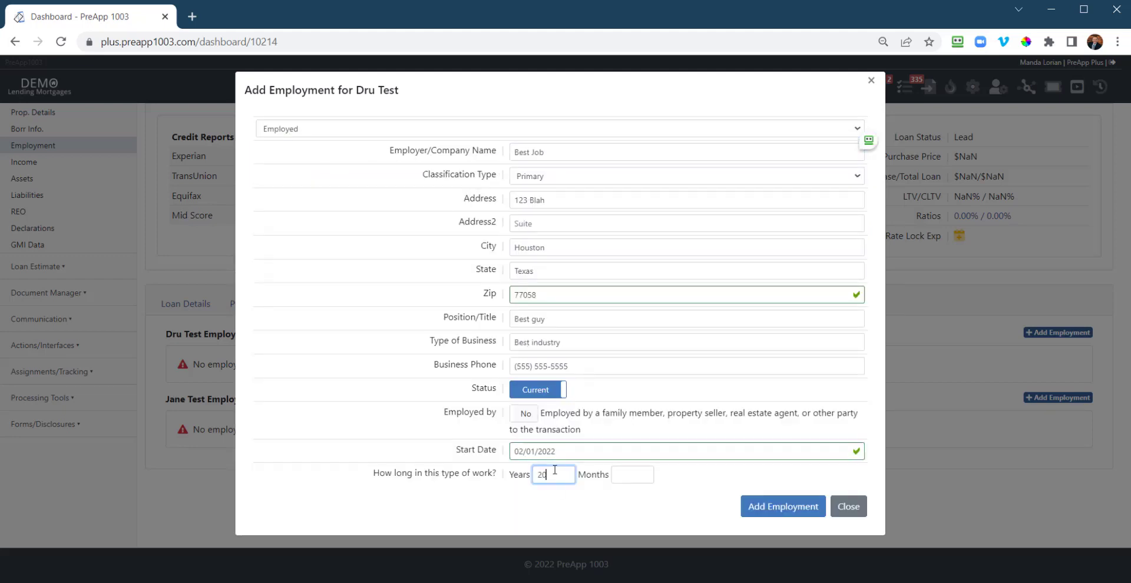
key("Tab")
left_click(782, 508)
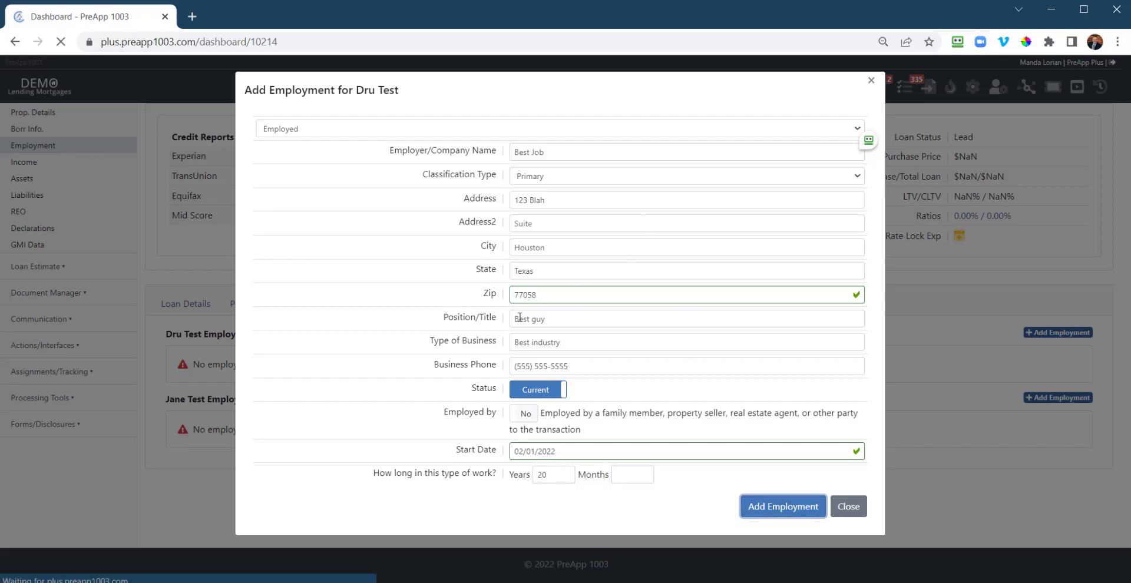
scroll(765, 337, "down", 1)
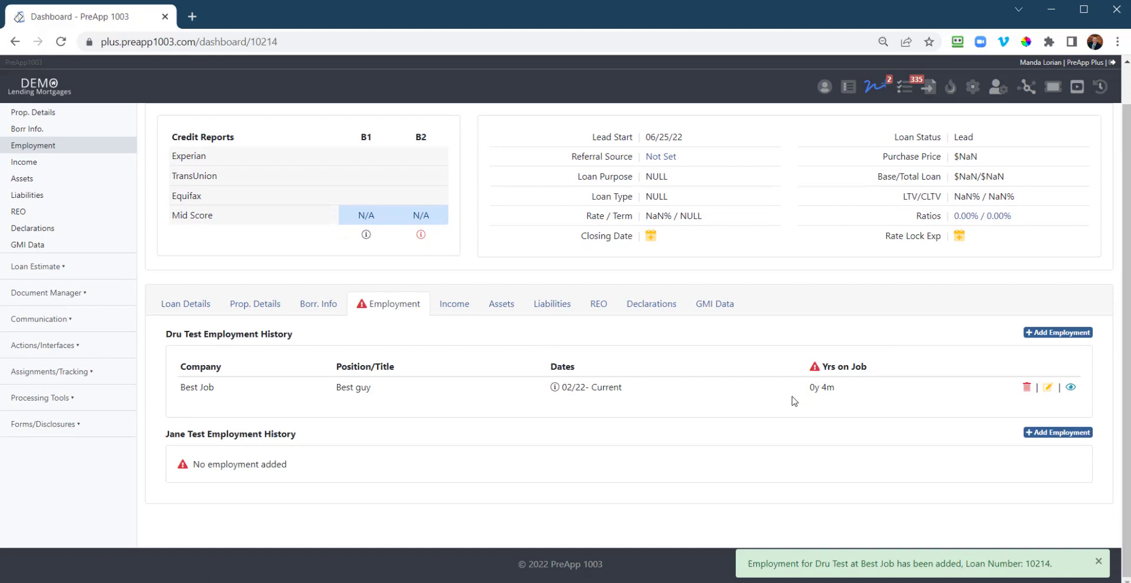
Step: Add the borrower's former job at Worst Job, 01/01/2000 to 02/02/2022, with monthly income 5000, 20 years 0 months in this work and employer contact details
mouse_move(815, 366)
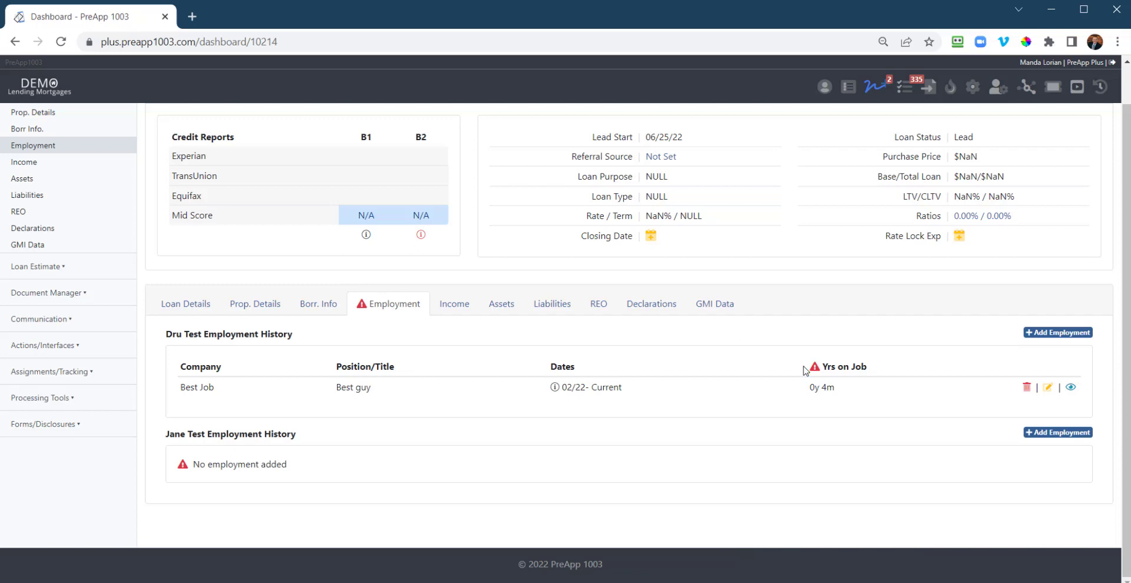
left_click(1054, 333)
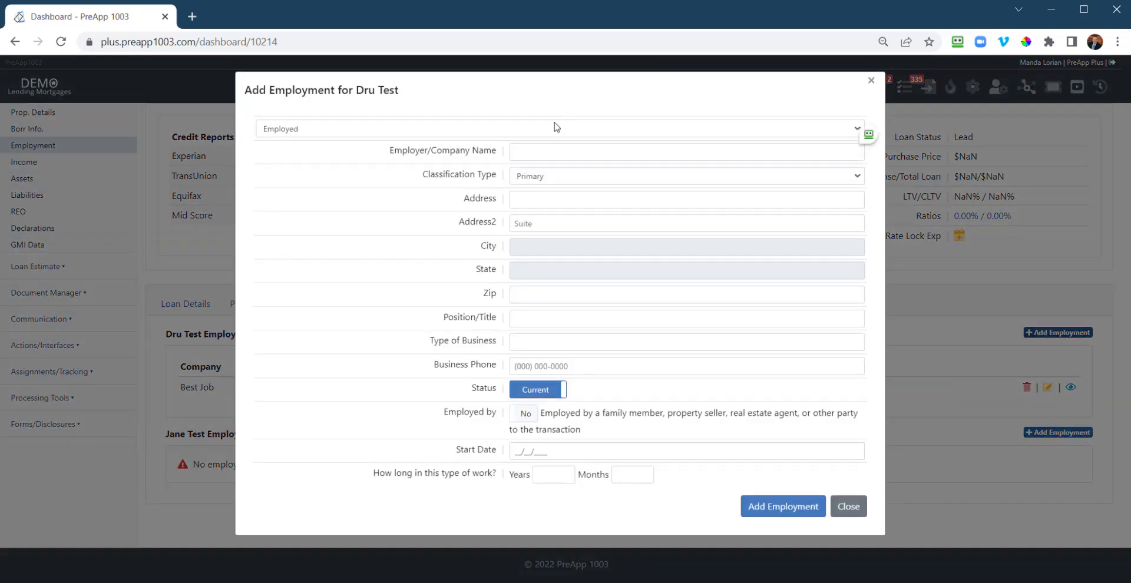
left_click(525, 129)
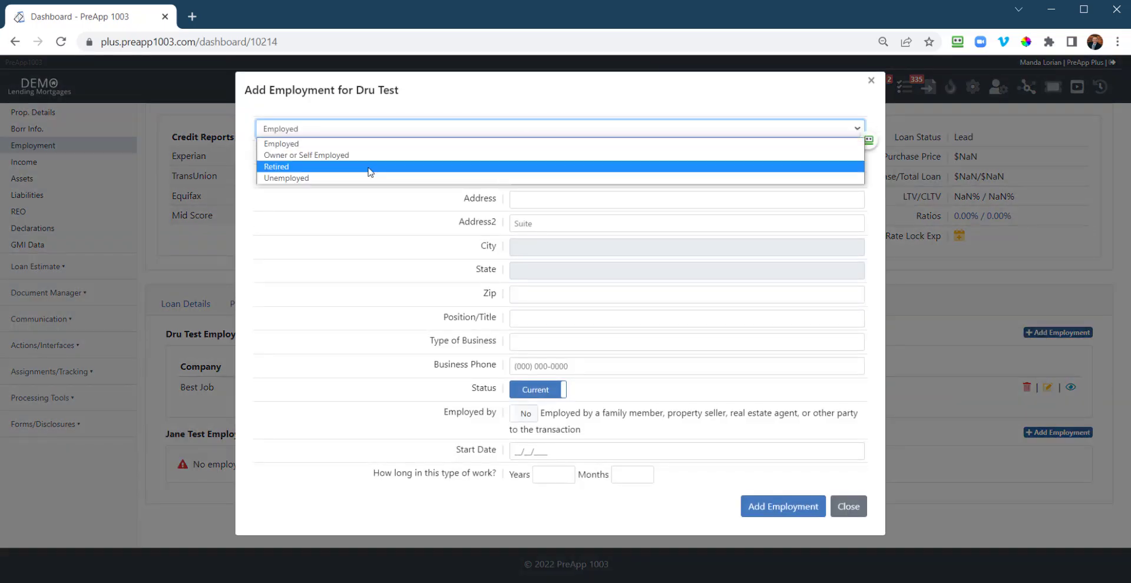
left_click(342, 144)
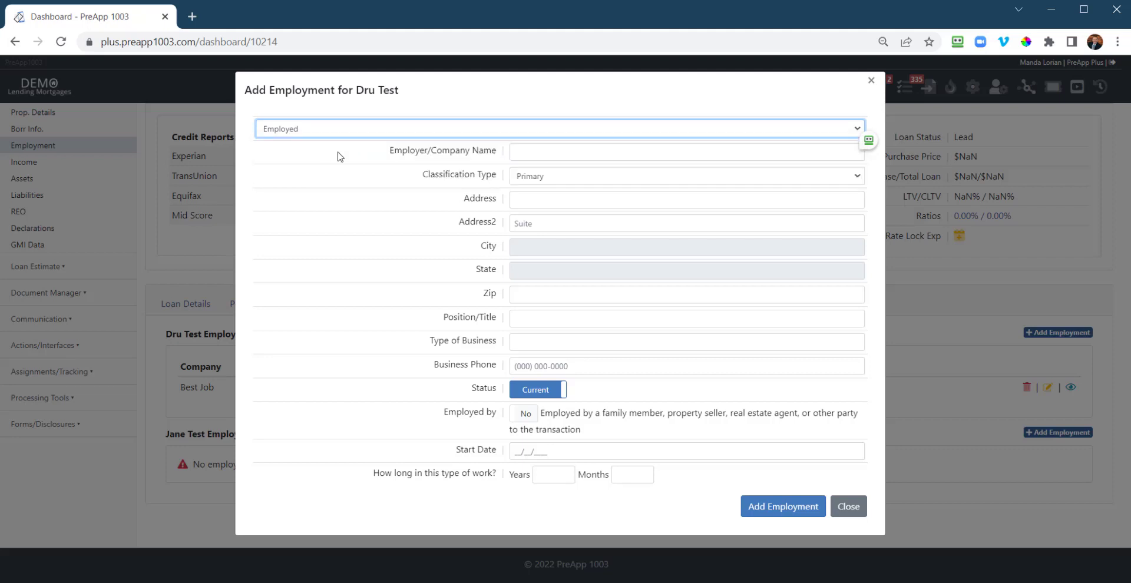
left_click(543, 151)
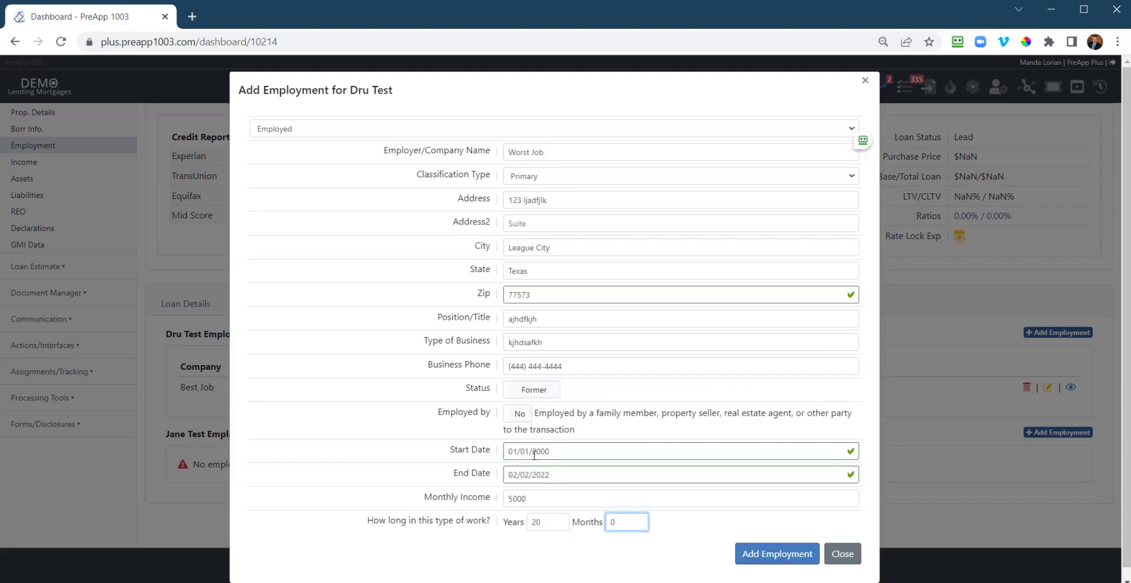
key("Tab")
left_click(773, 562)
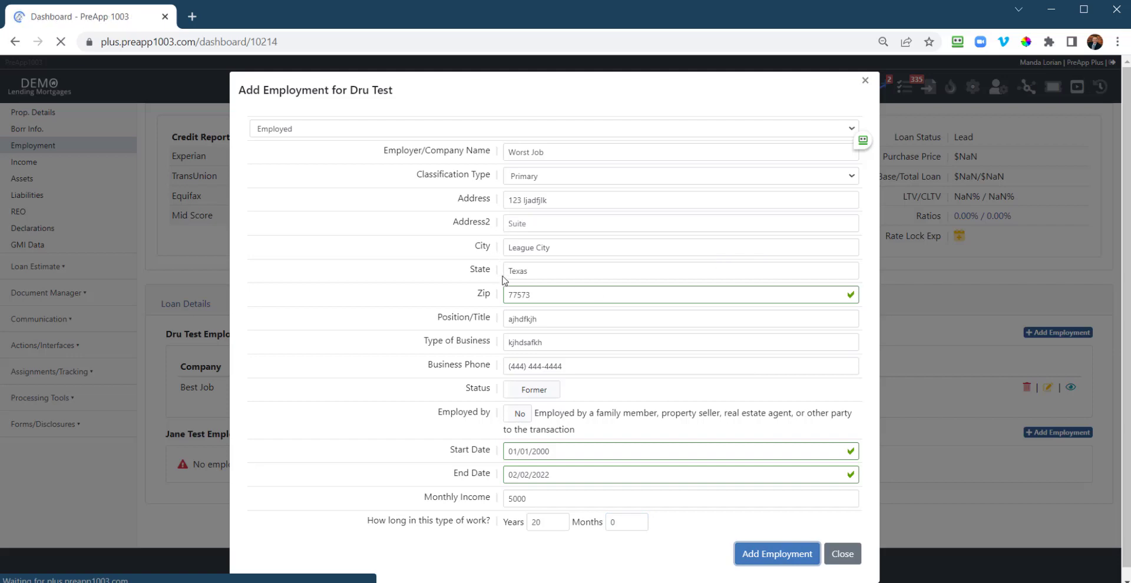
scroll(475, 391, "down", 1)
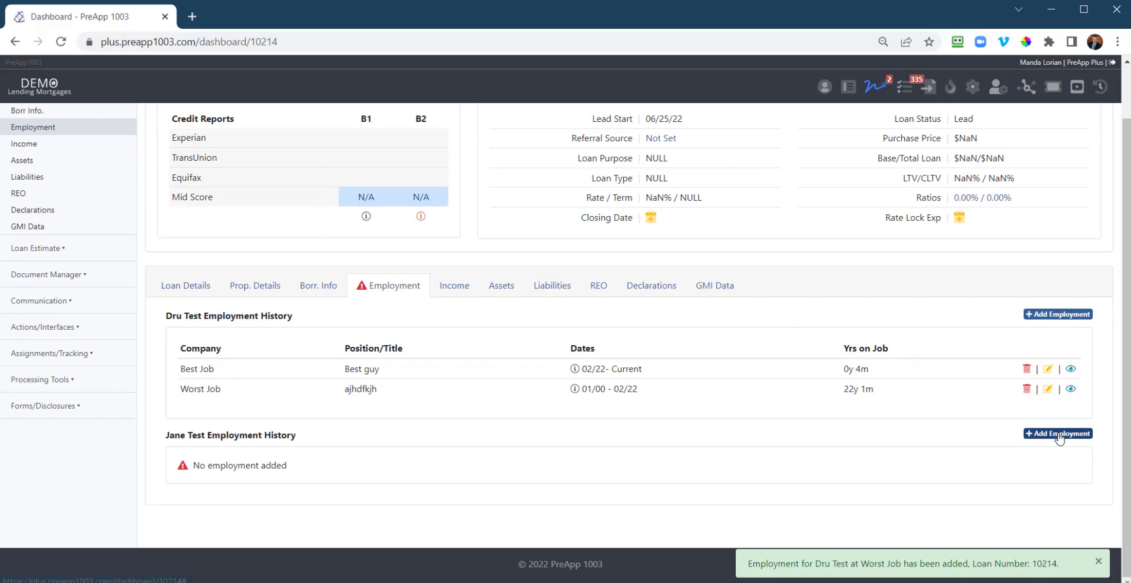
Step: Add an Unemployed entry with a start date in 02/00 to the co-borrower's employment history
left_click(1035, 433)
left_click(516, 128)
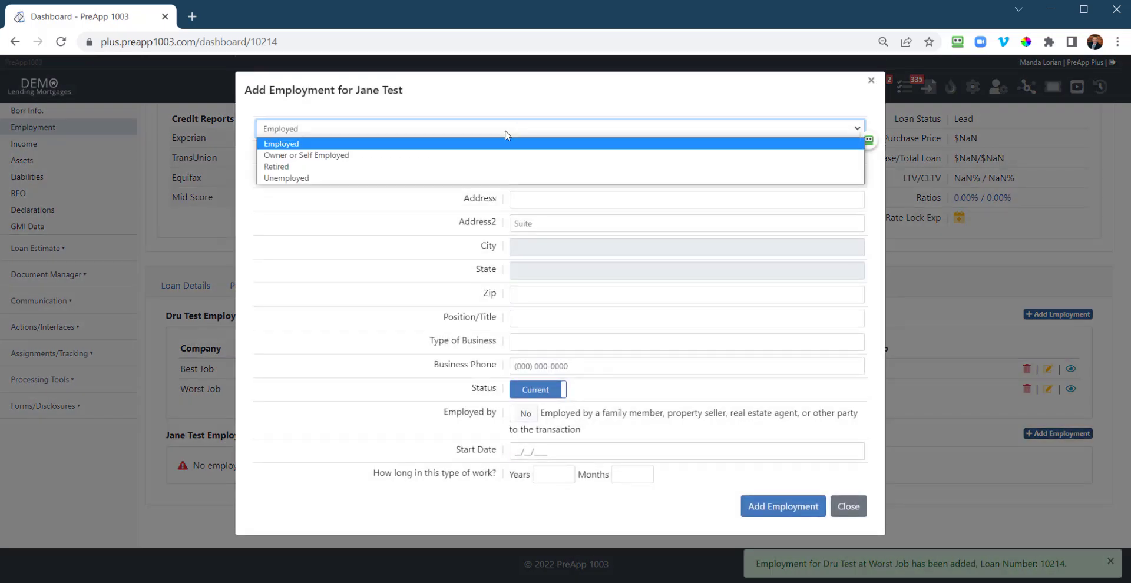
left_click(310, 178)
scroll(553, 376, "down", 2)
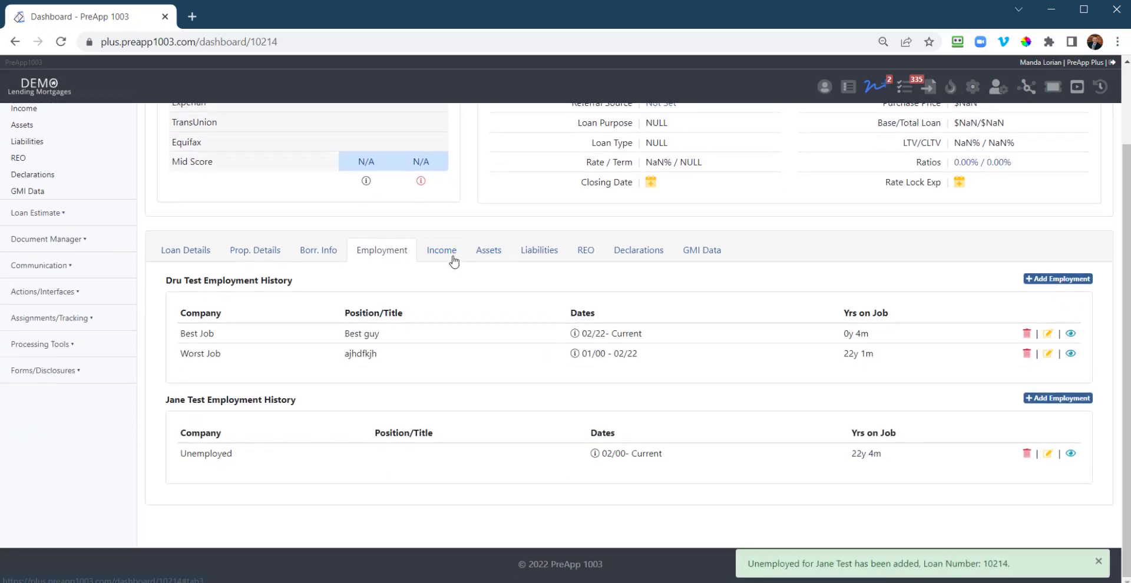
Step: Compare both borrowers' income entries with their employment histories
left_click(453, 261)
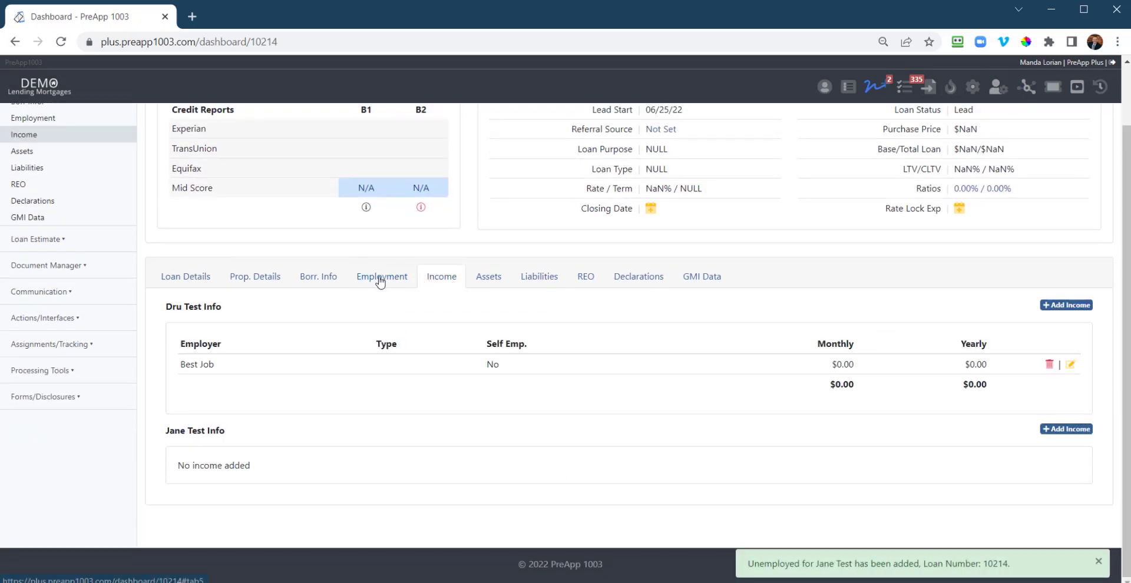
left_click(380, 282)
left_click(443, 286)
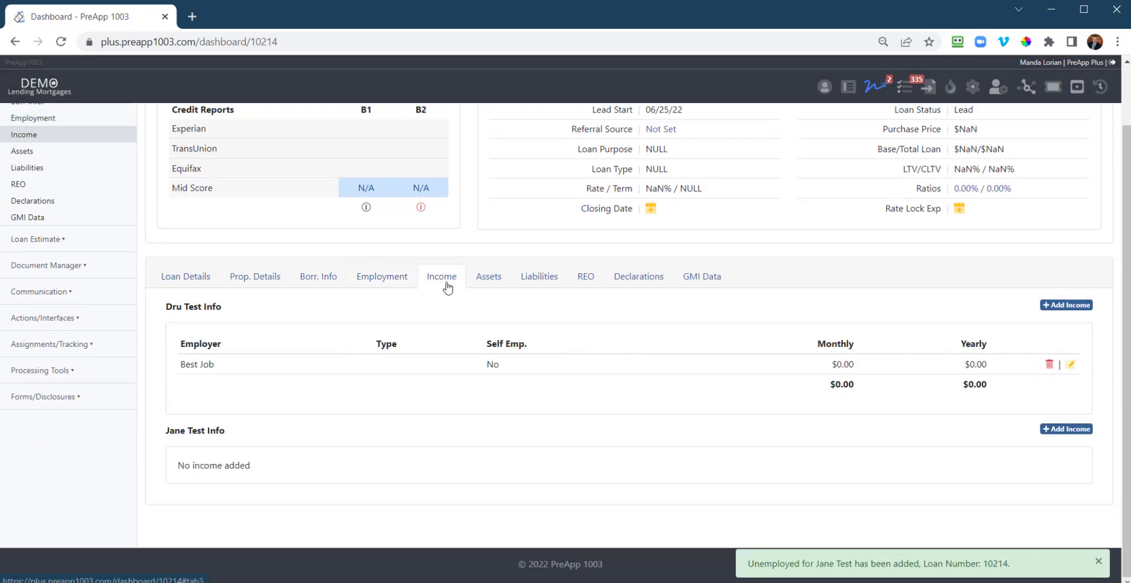
left_click(382, 280)
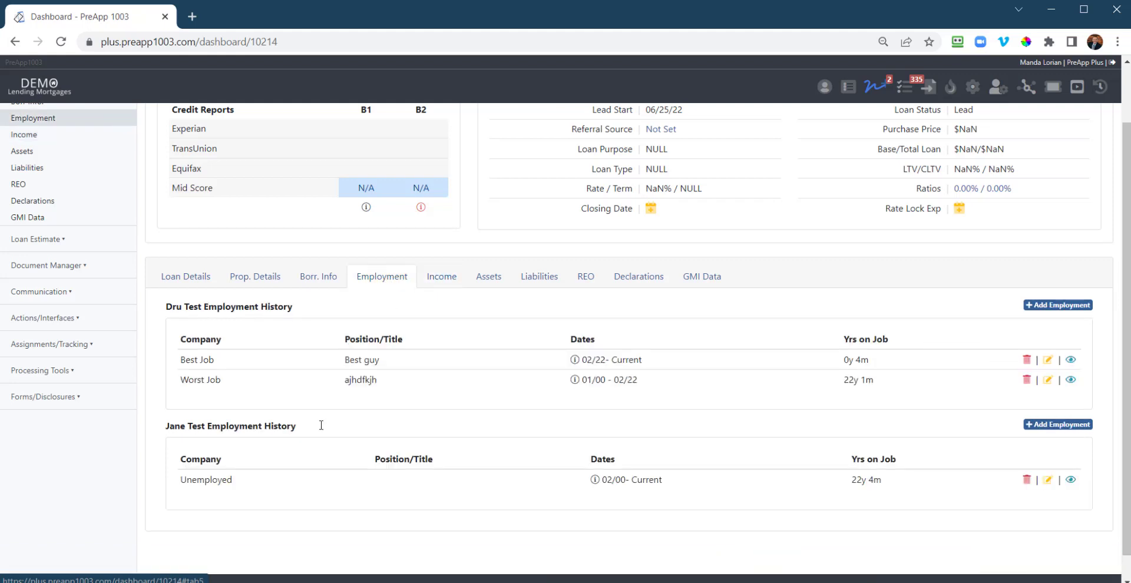
left_click(450, 281)
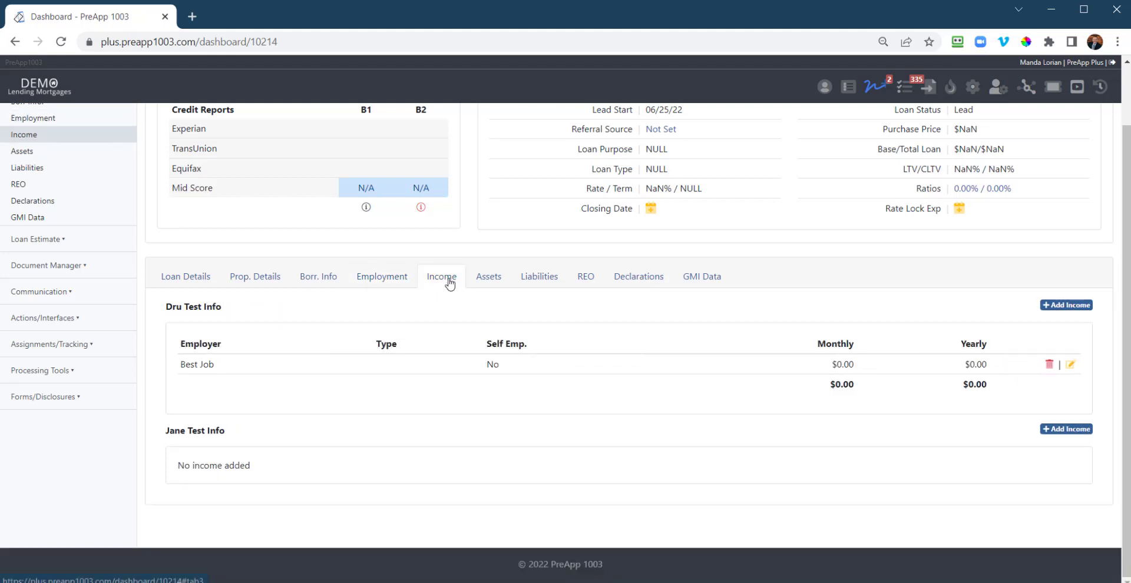
left_click(368, 281)
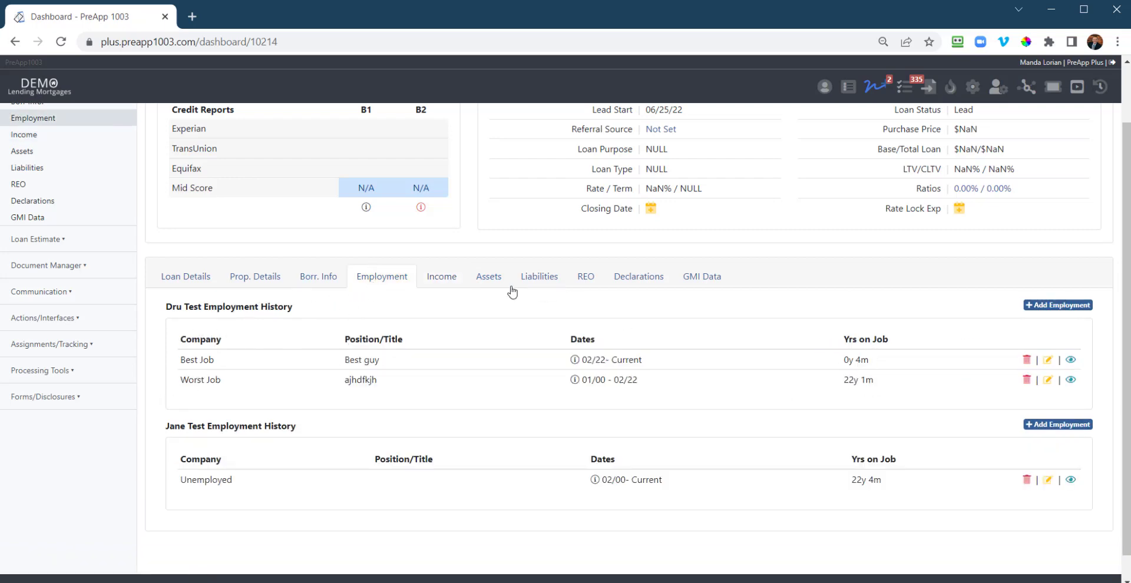
Step: Edit the borrower's Best Job income as Base Income, not self-employed, with Yearly frequency and an amount of 80000
left_click(441, 279)
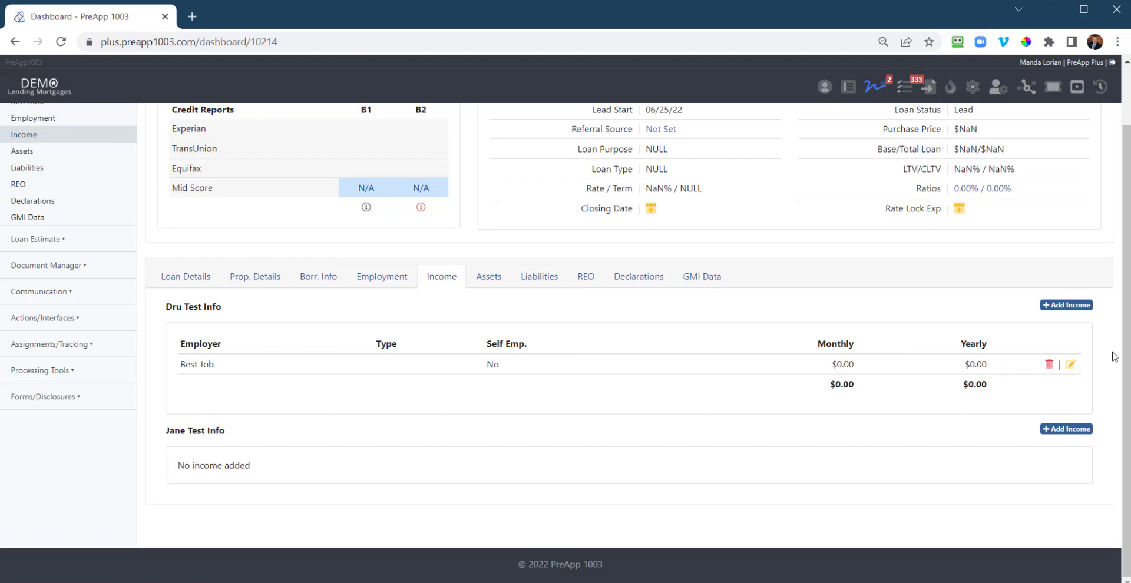
left_click(1071, 364)
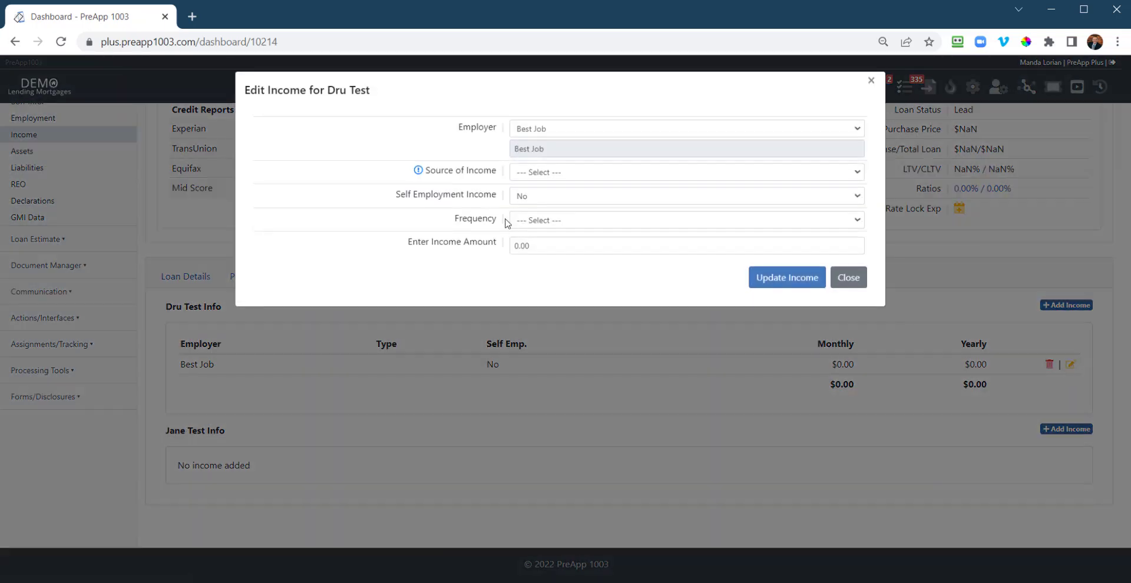
left_click(569, 172)
left_click(560, 198)
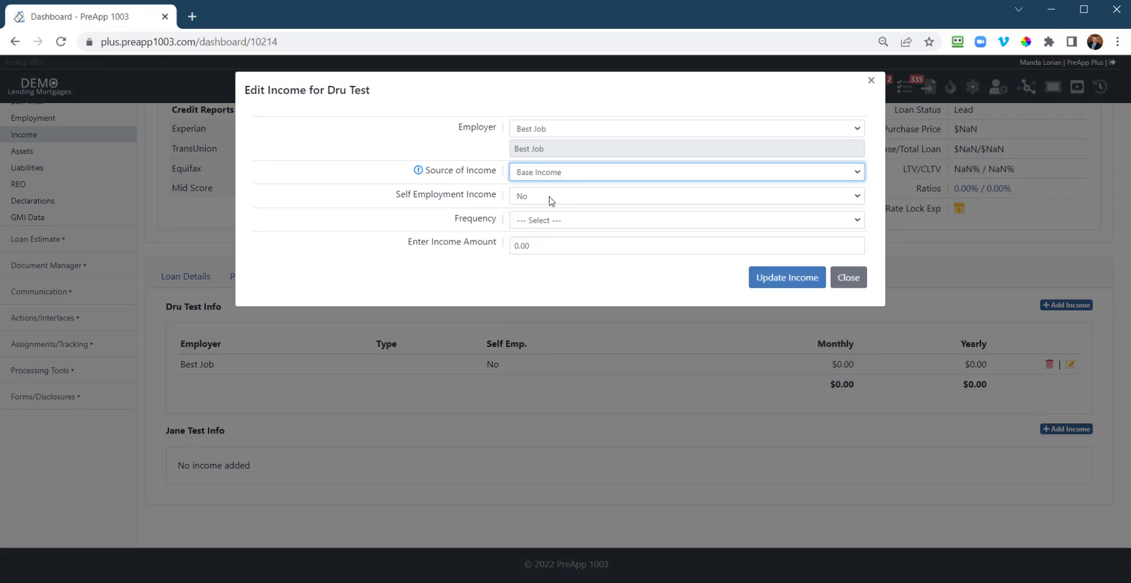
left_click(551, 200)
left_click(556, 198)
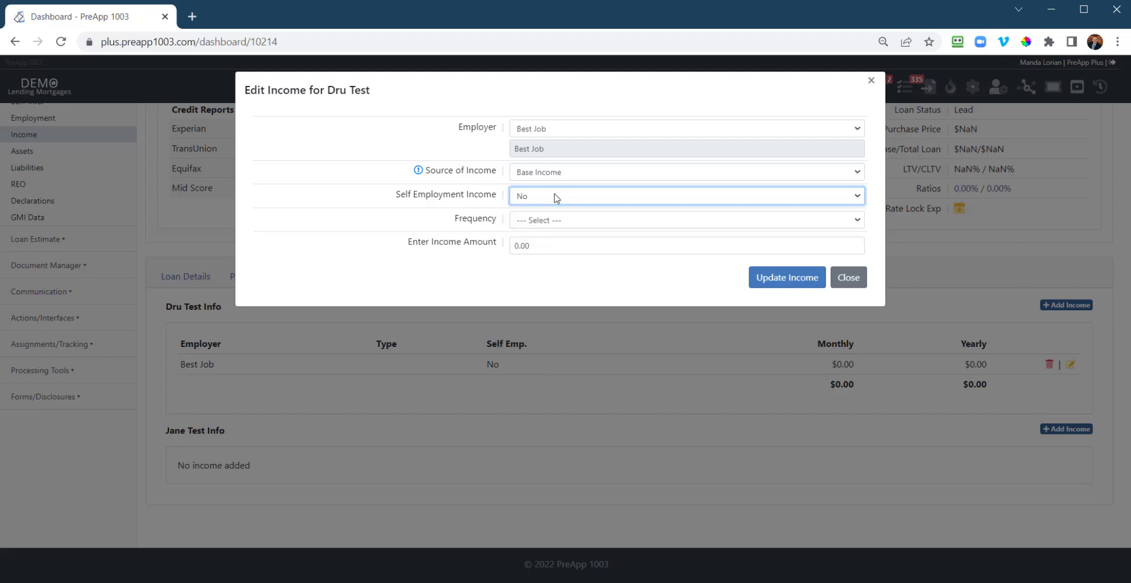
left_click(566, 222)
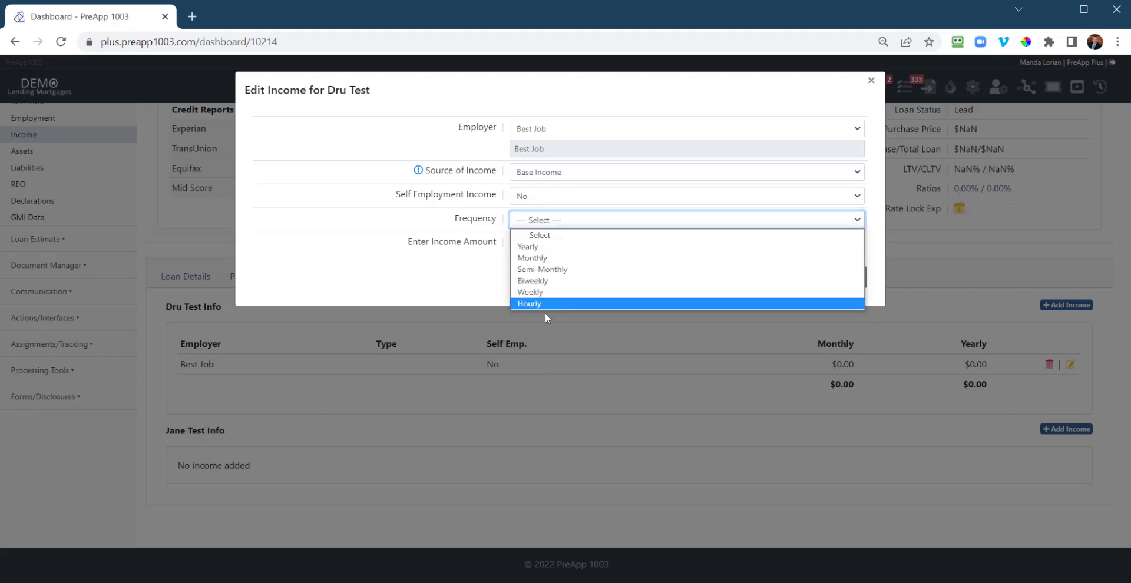
left_click(540, 248)
key("Tab")
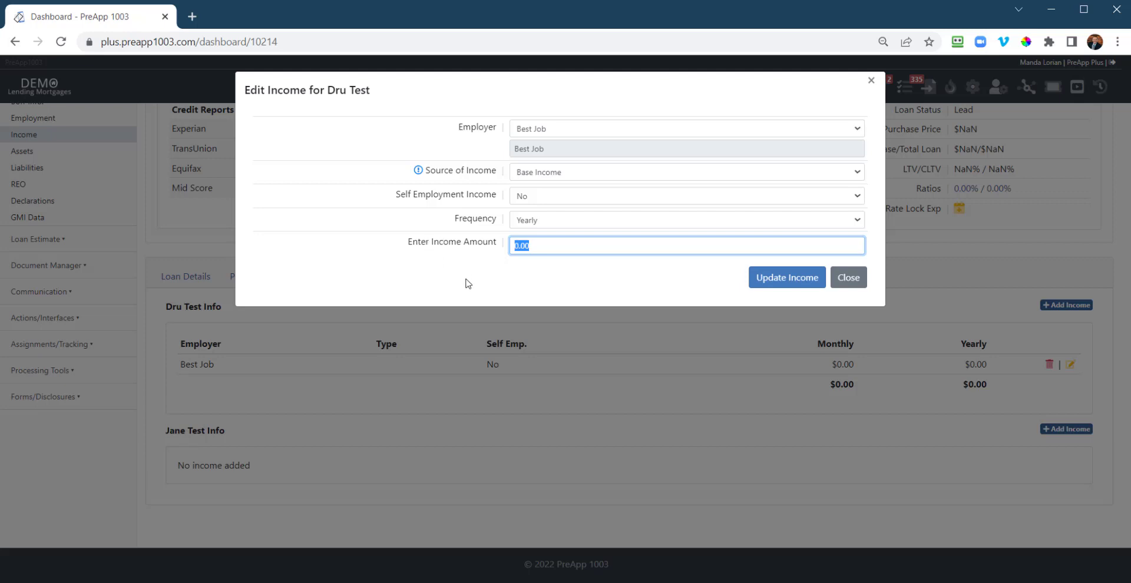
type("80000")
key("Tab")
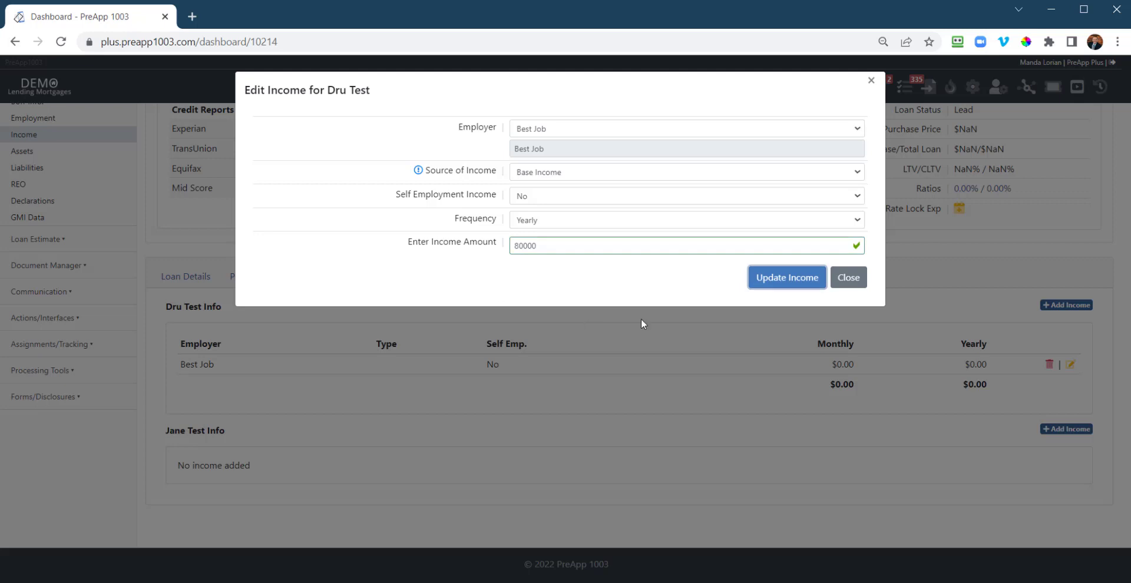
Step: Try Hourly as the income frequency to bring up the Hours Per Week field
left_click(587, 218)
left_click(555, 305)
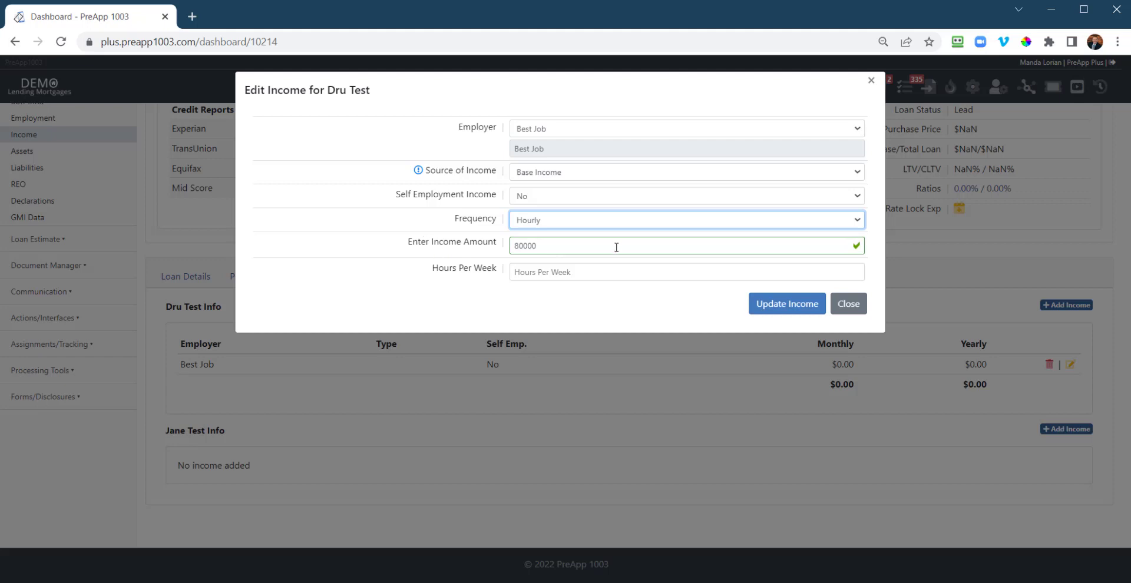
left_click(587, 272)
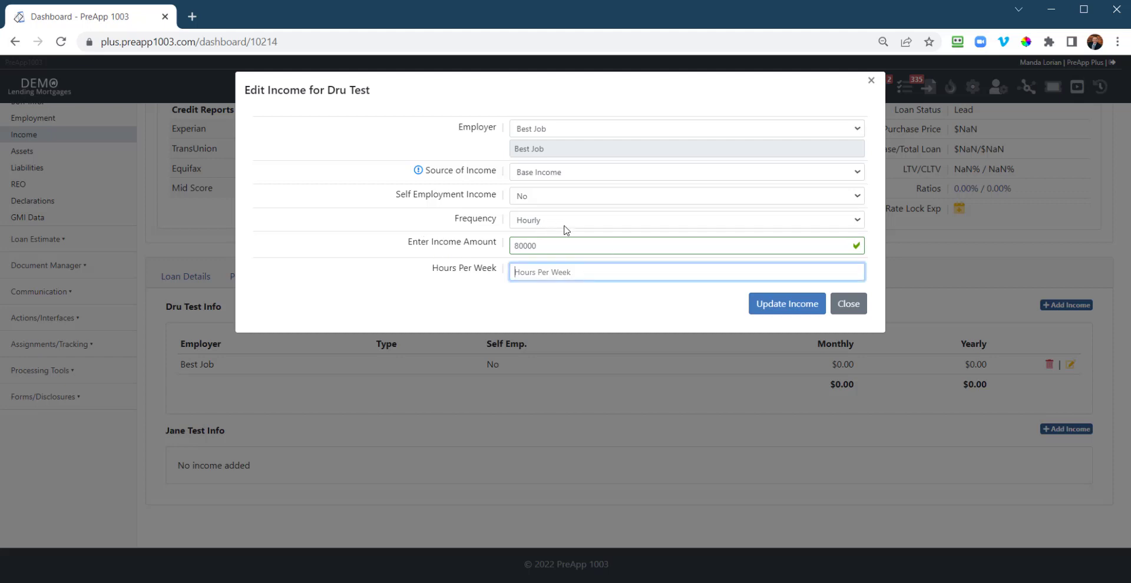
Step: Set the Best Job income frequency to Yearly and save the updated income
left_click(565, 224)
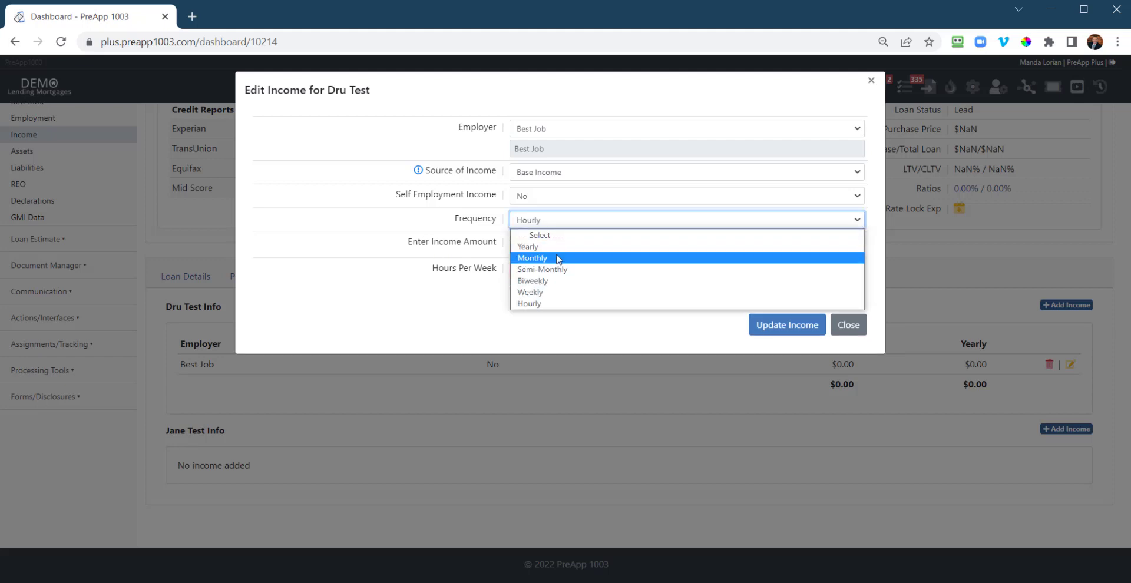
left_click(558, 246)
left_click(777, 278)
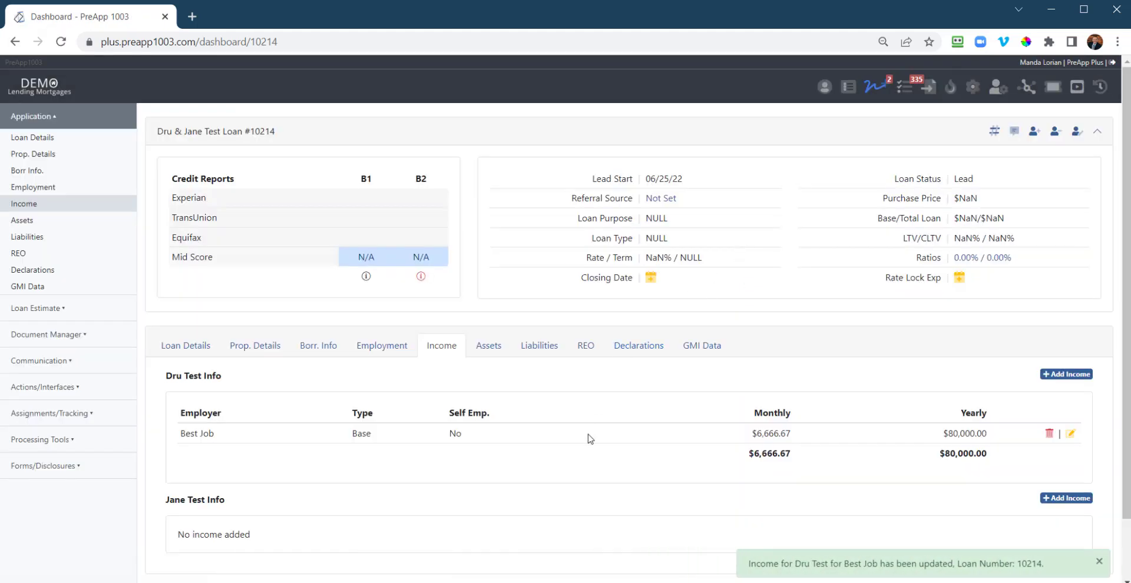
Step: Compare the borrower's updated income entry with the employment history
scroll(590, 439, "down", 2)
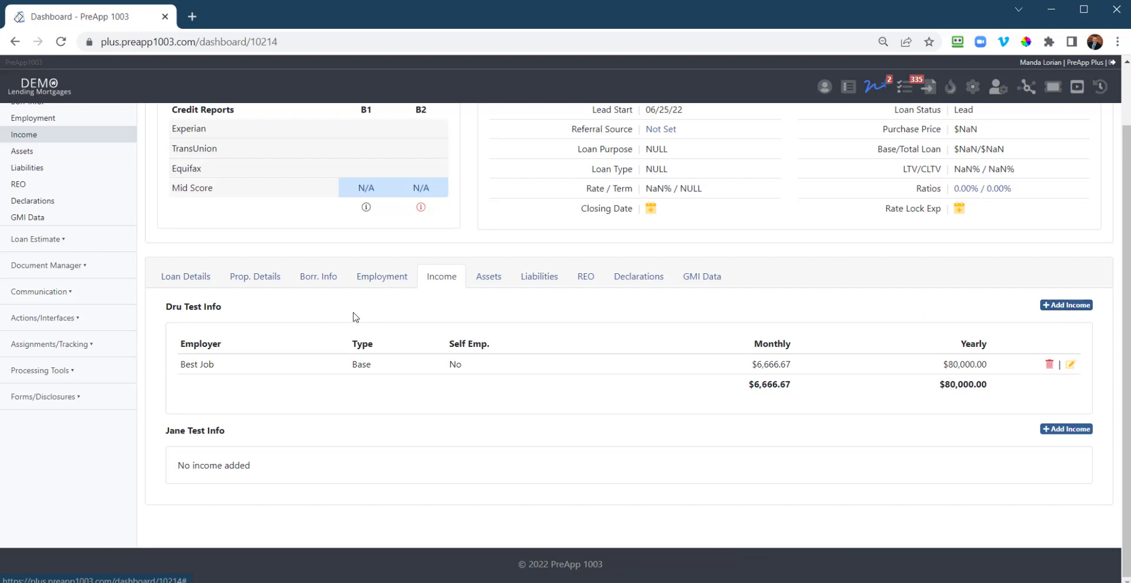
left_click(391, 283)
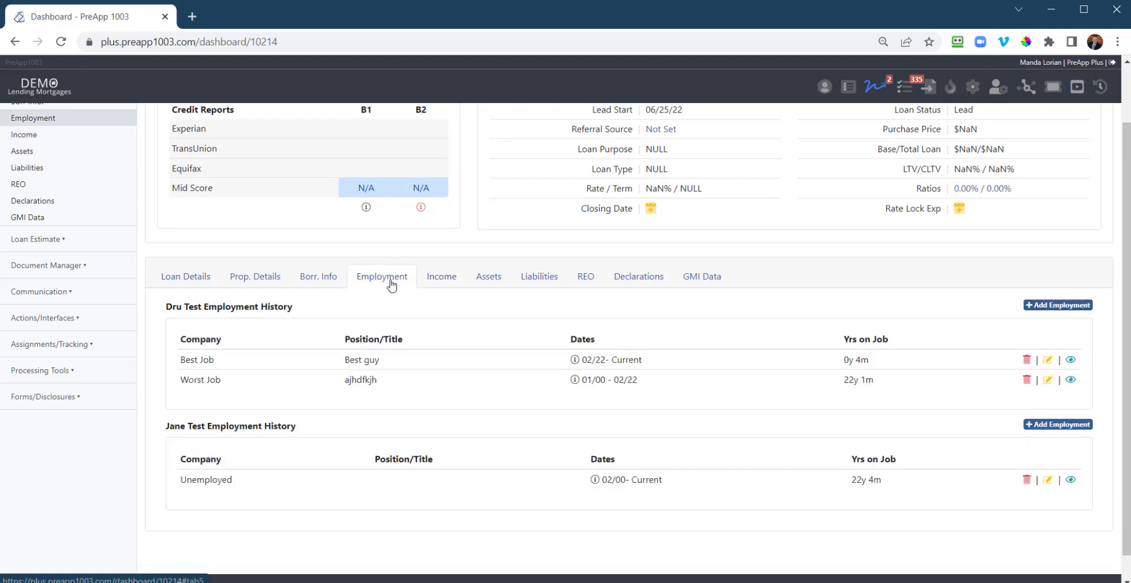
left_click(438, 284)
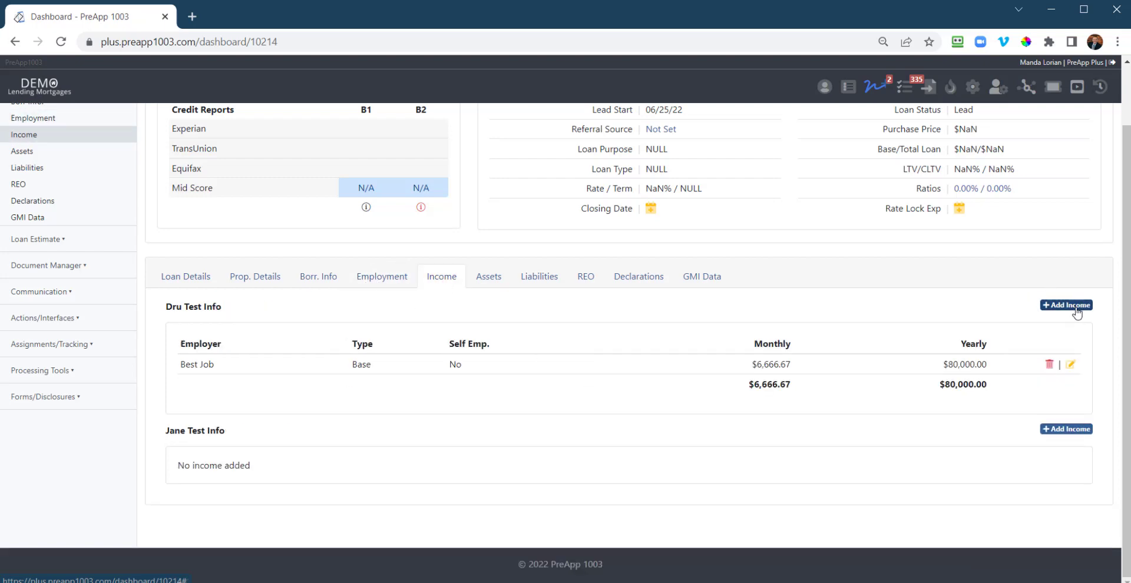
Step: Examine the employer choices and the free name entry for a new borrower income, and leave without adding it
left_click(1076, 312)
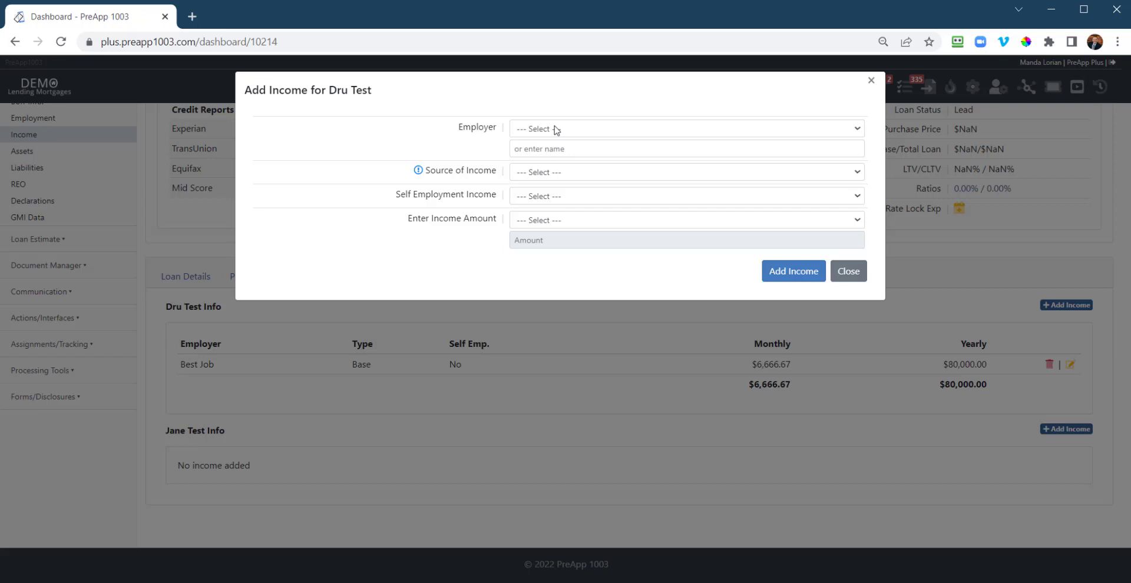
left_click(556, 130)
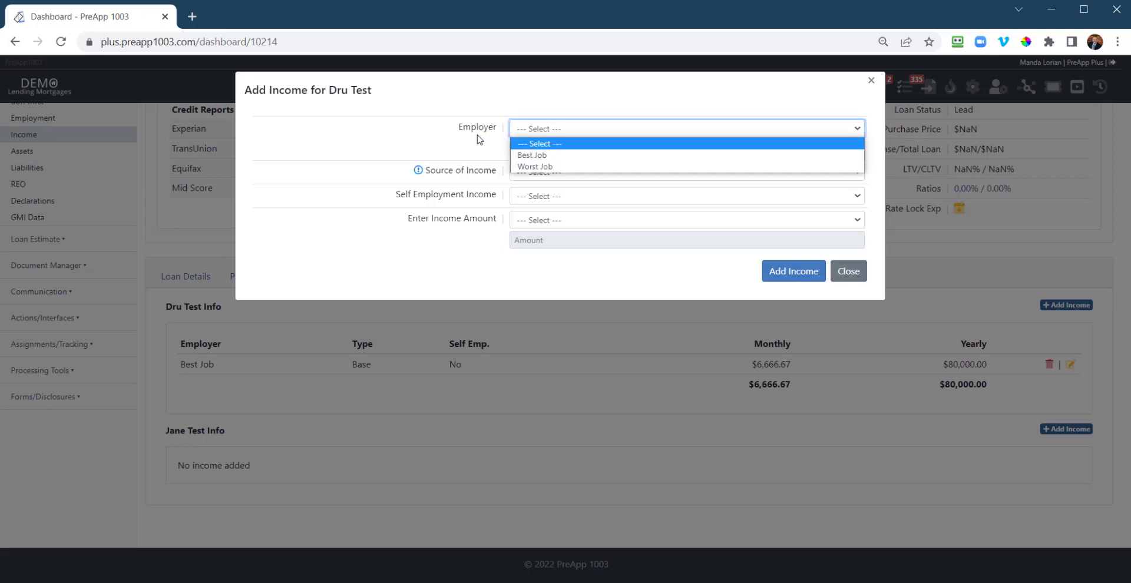
left_click(499, 154)
left_click(555, 148)
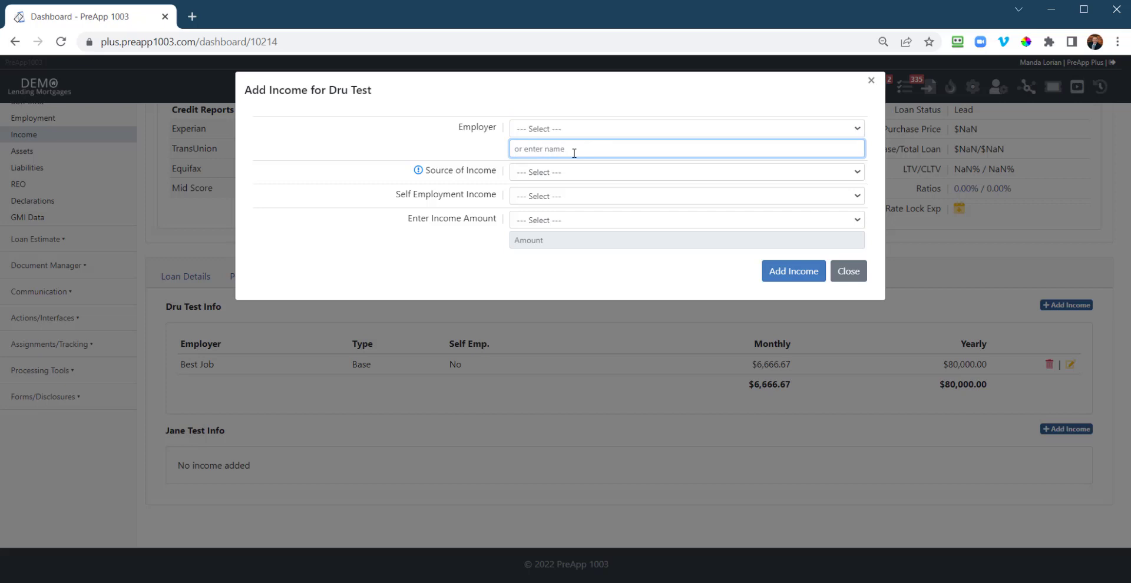
left_click(596, 125)
left_click(463, 152)
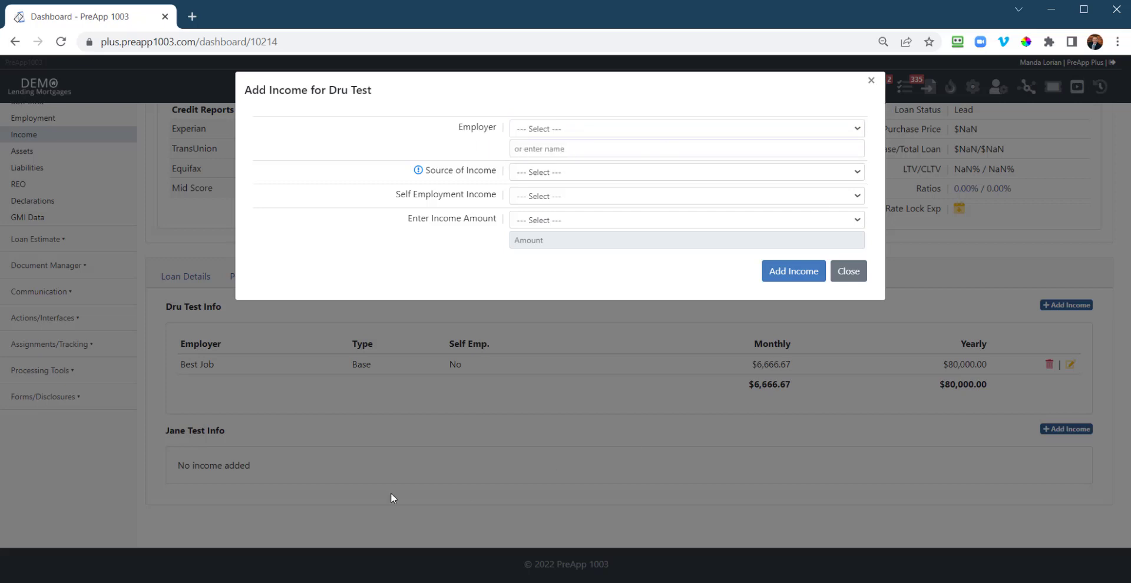
left_click(569, 130)
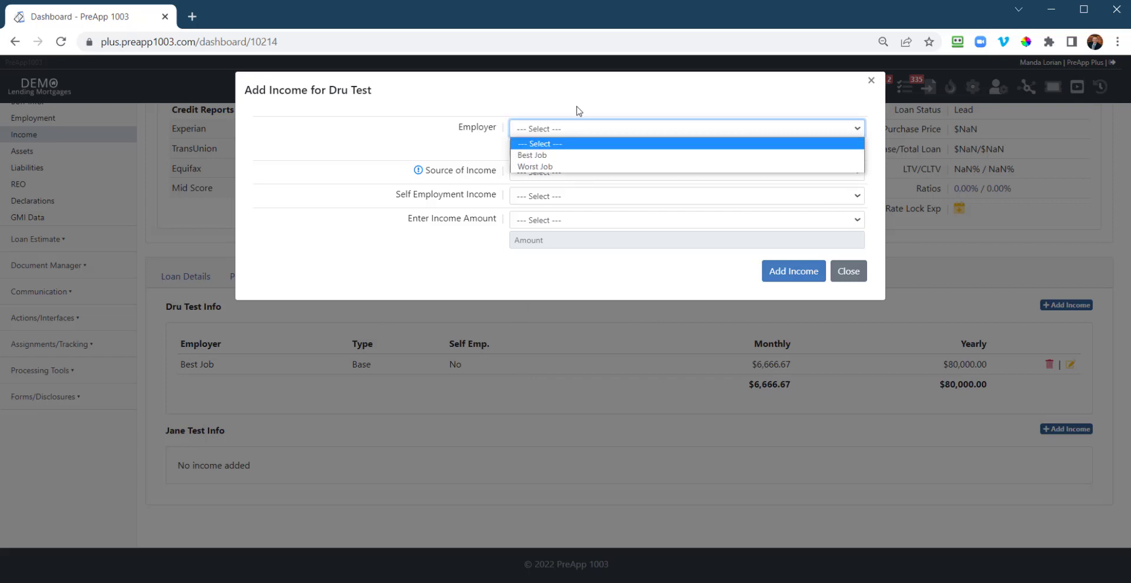
left_click(442, 157)
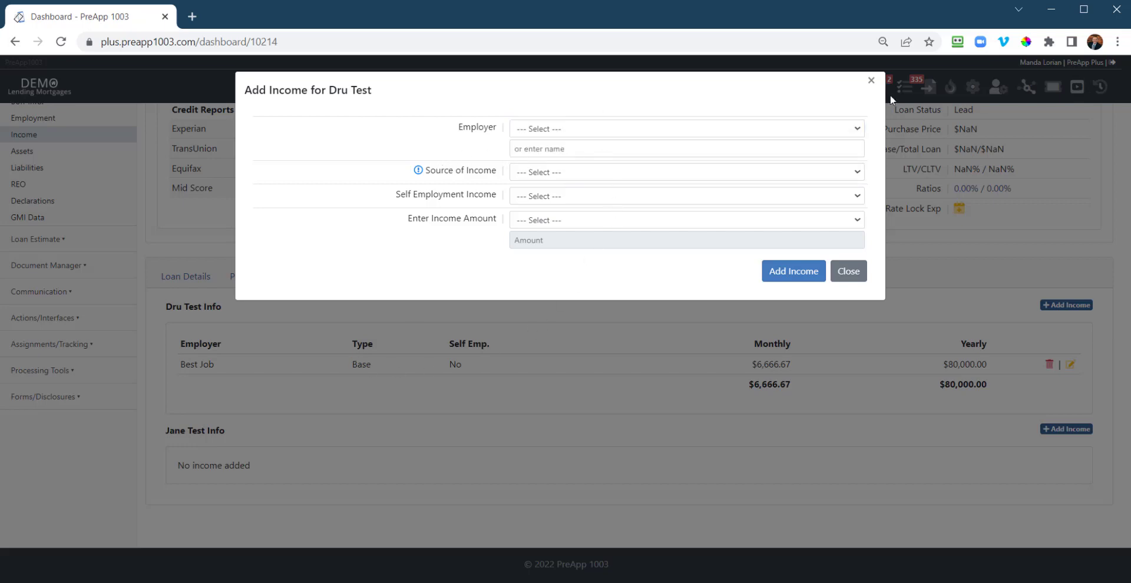
left_click(871, 80)
Step: Add a 2nd Job income of 2,000 per month, not self-employed, for the borrower
left_click(385, 278)
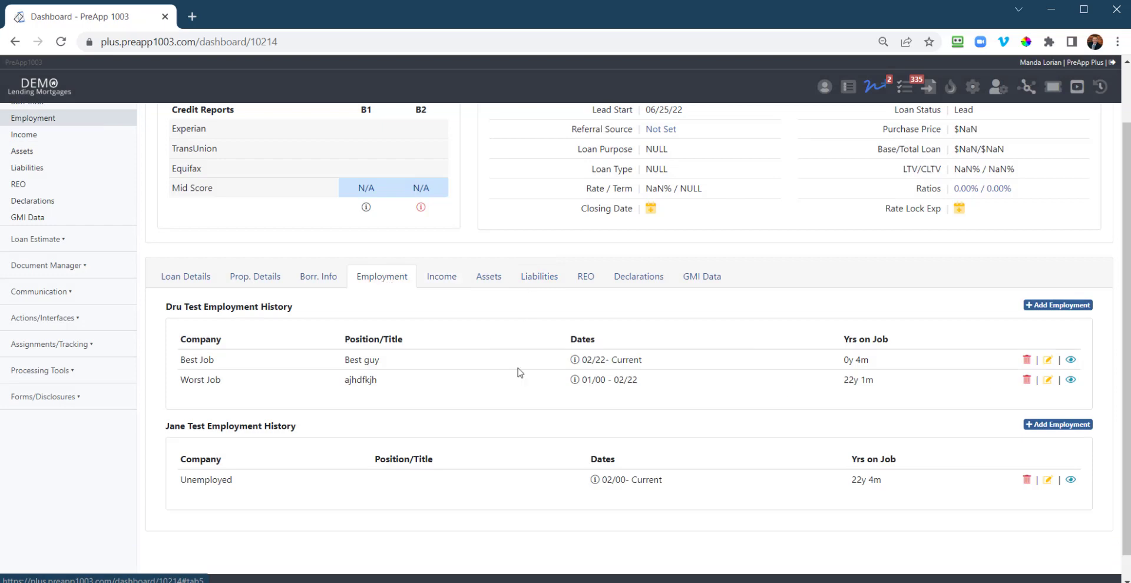
left_click(445, 282)
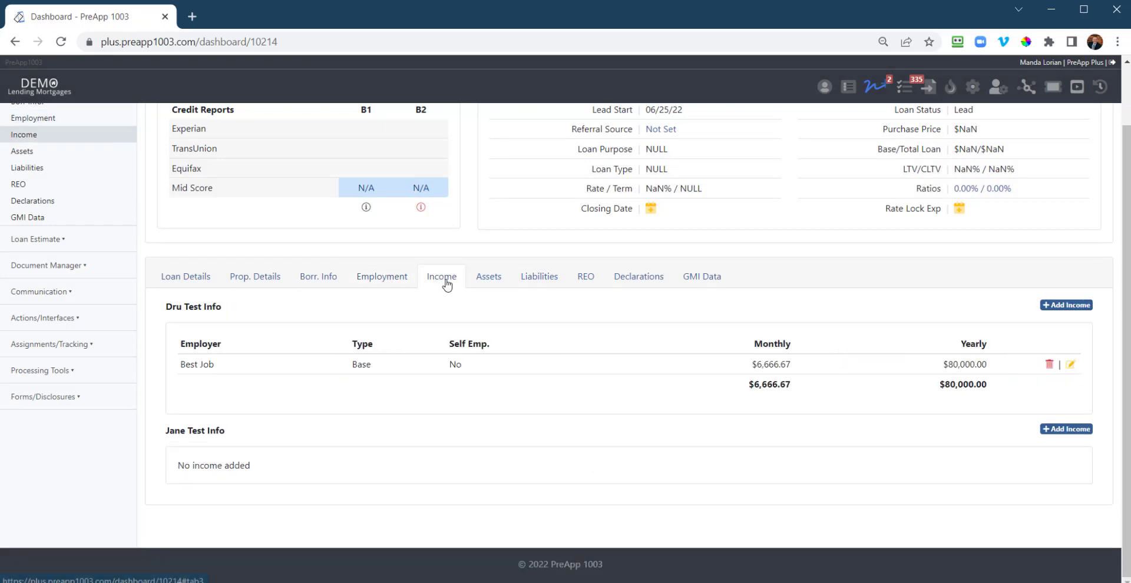
left_click(1078, 304)
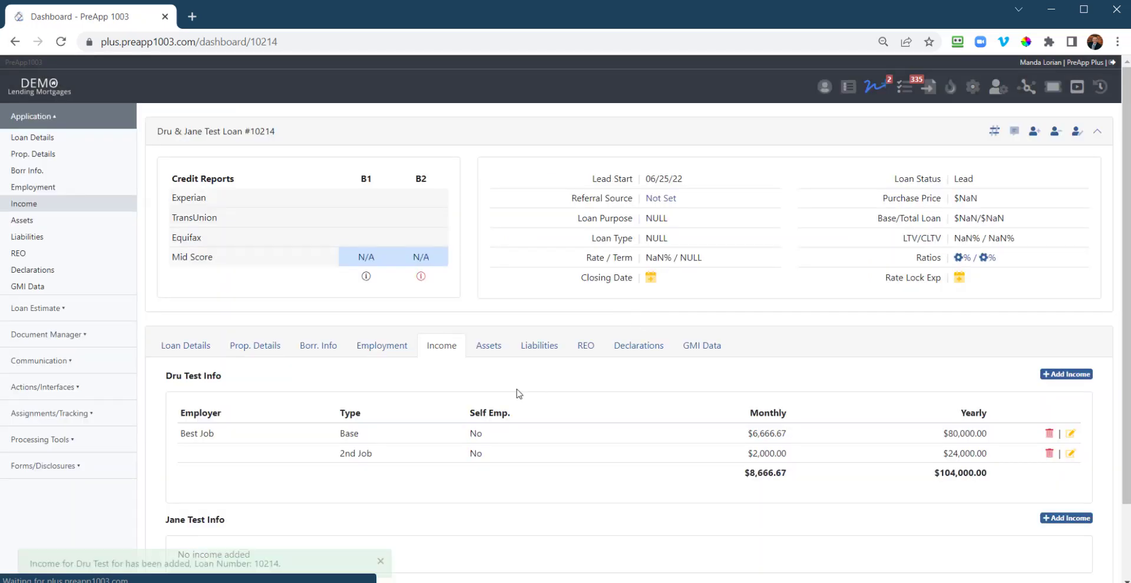
Step: Check the employment history for the 2nd Job income and delete that income entry from the borrower
left_click(380, 347)
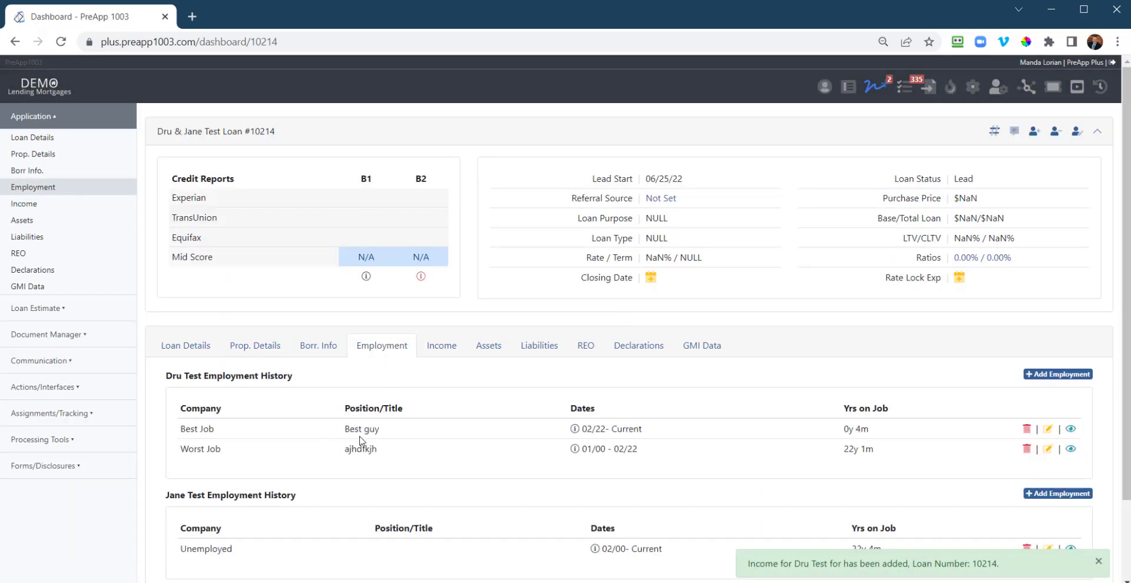
left_click(423, 350)
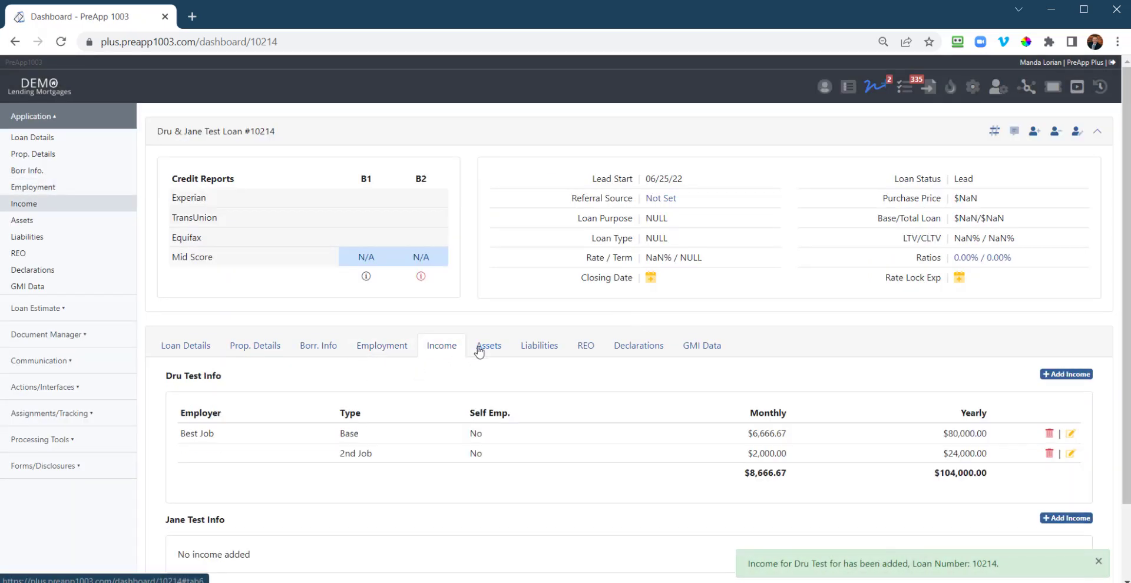
left_click(1049, 454)
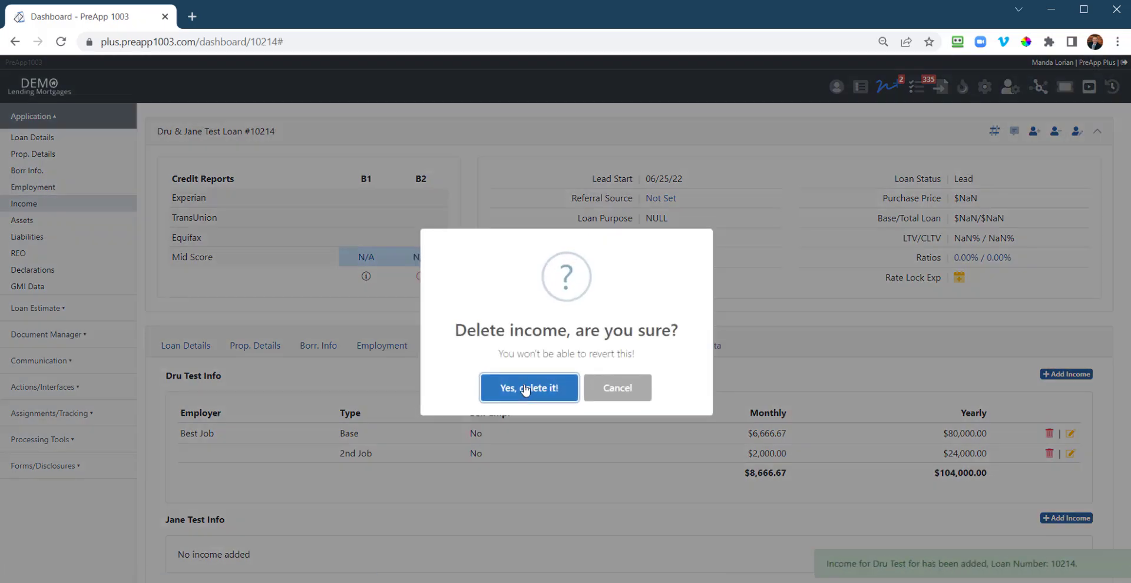
left_click(518, 389)
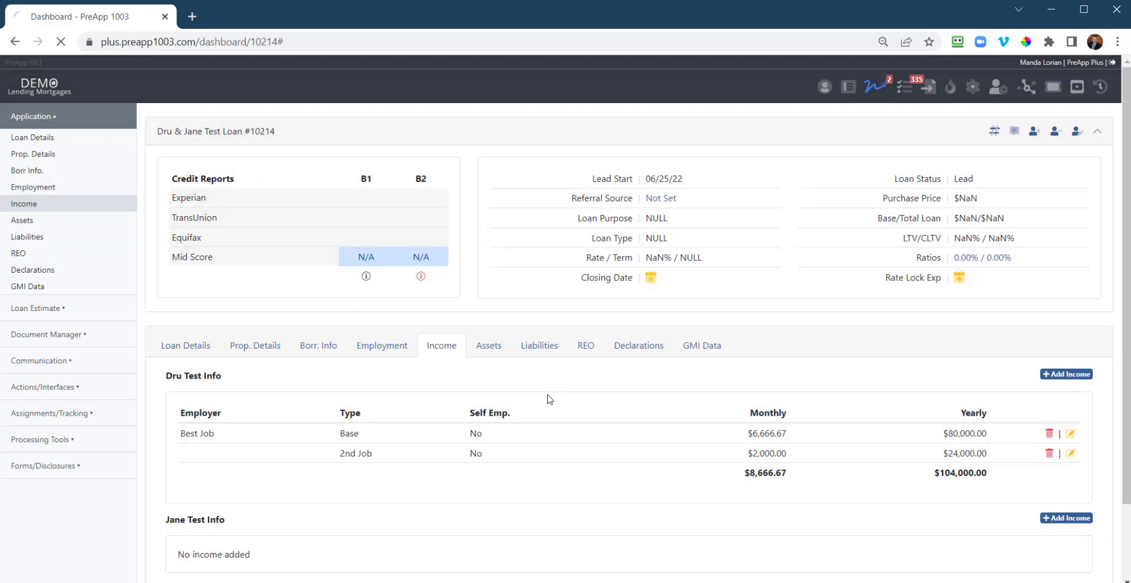
Step: Start a new asset for the borrower with Checking as its asset type
left_click(495, 353)
scroll(1099, 346, "down", 1)
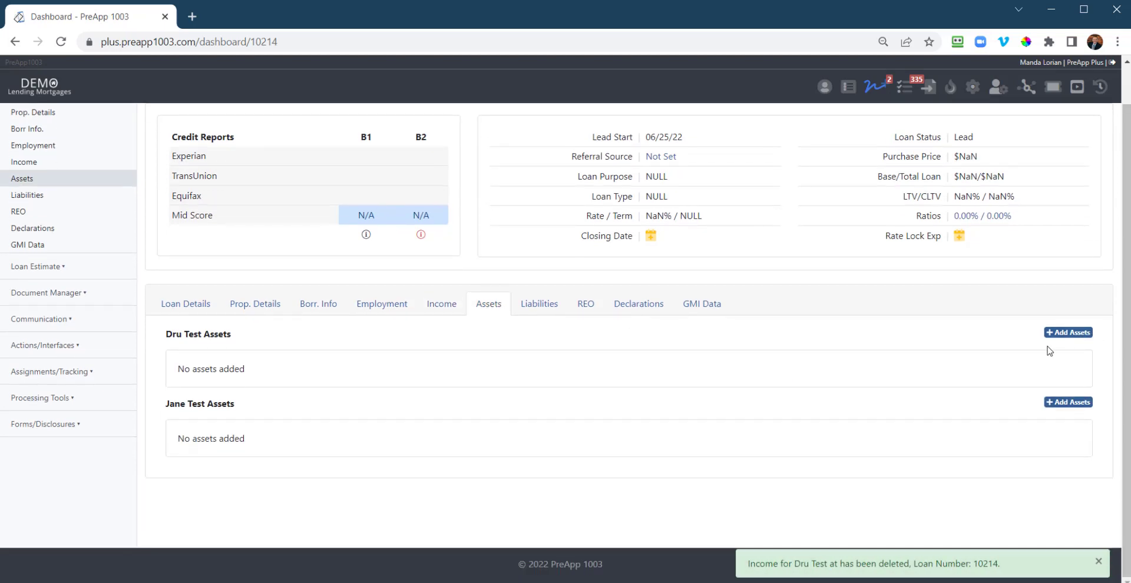
left_click(1068, 333)
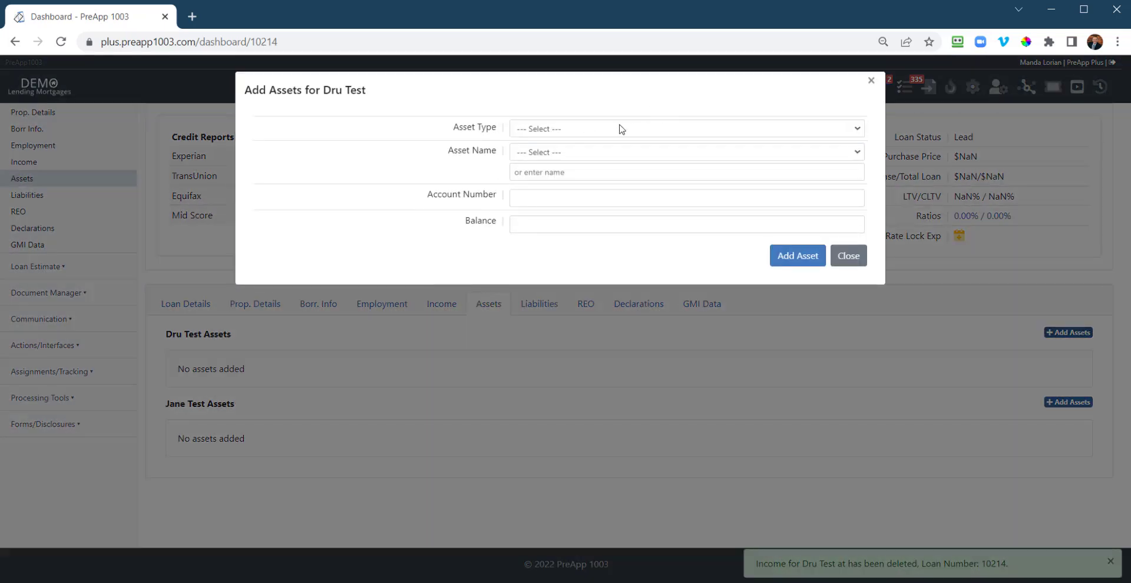
left_click(621, 129)
left_click(558, 155)
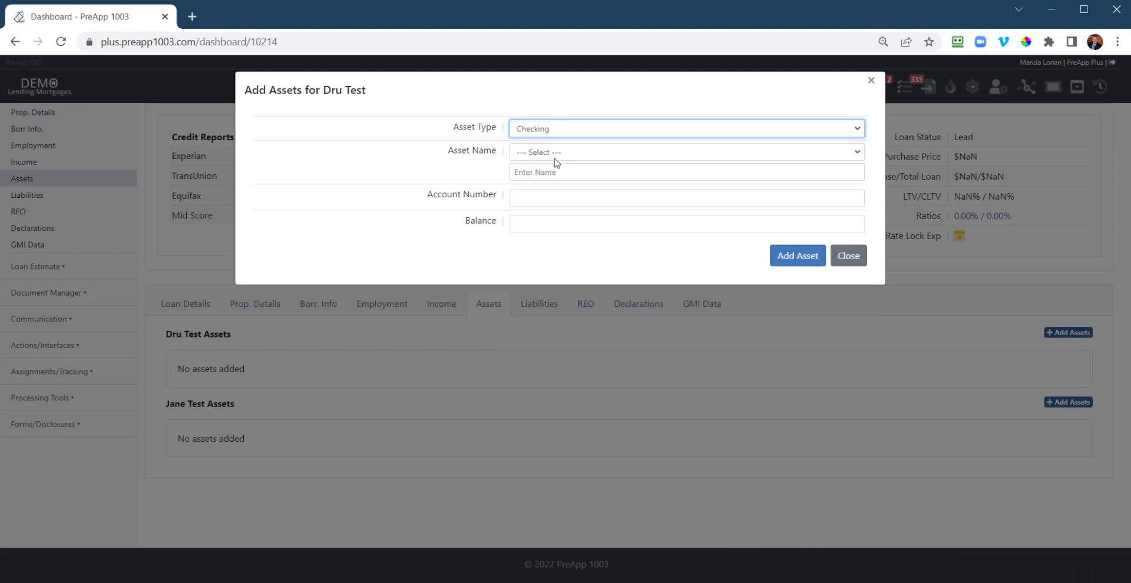
Step: Select Bank of america as the checking asset's name and enter a balance of 5,000.00
left_click(559, 154)
left_click(426, 151)
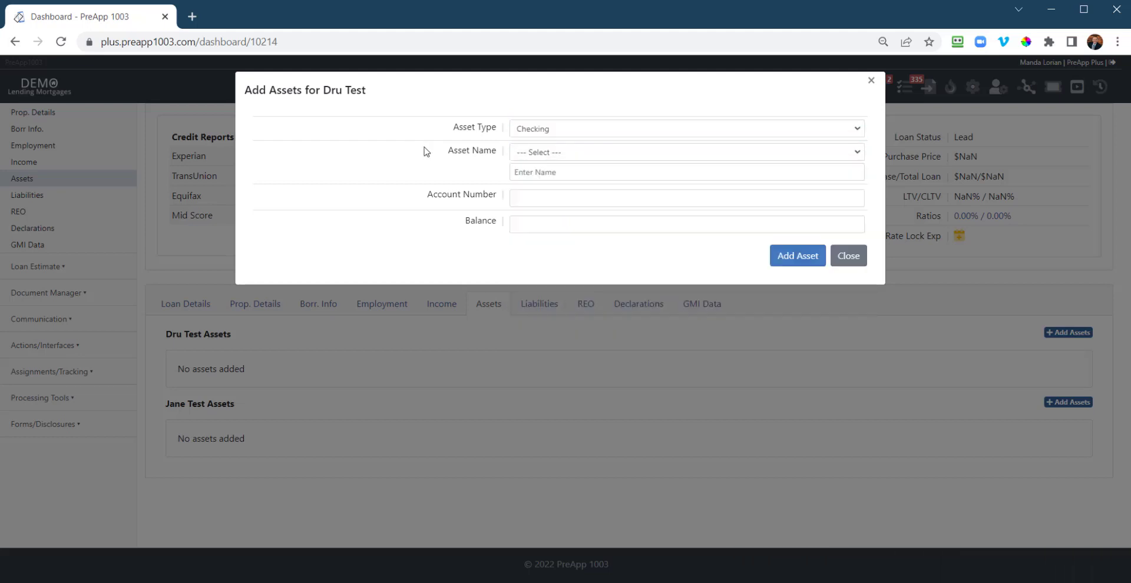
left_click(546, 172)
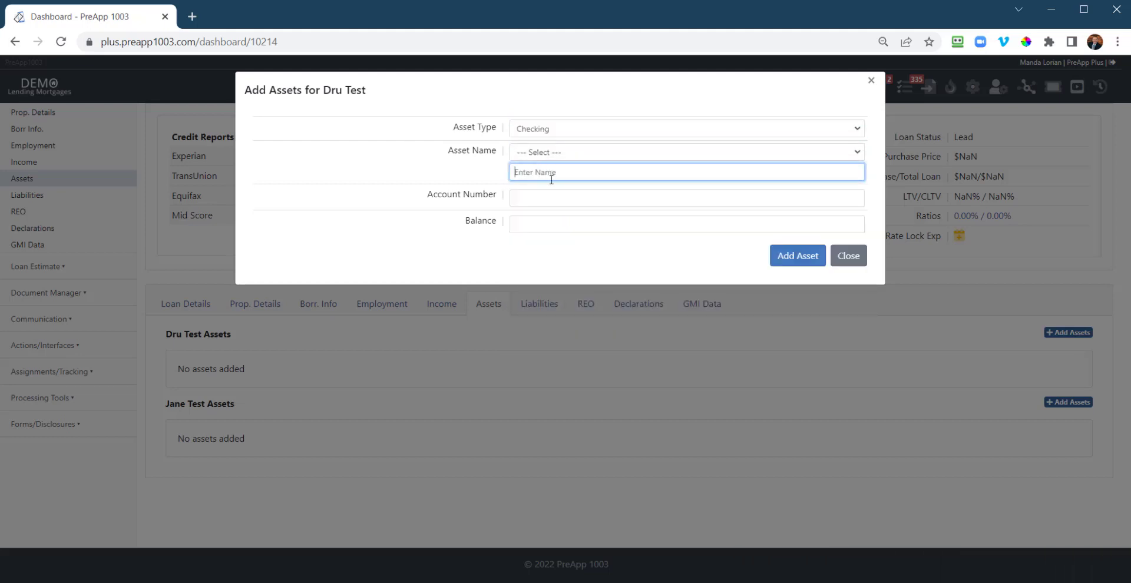
left_click(570, 154)
scroll(554, 265, "down", 5)
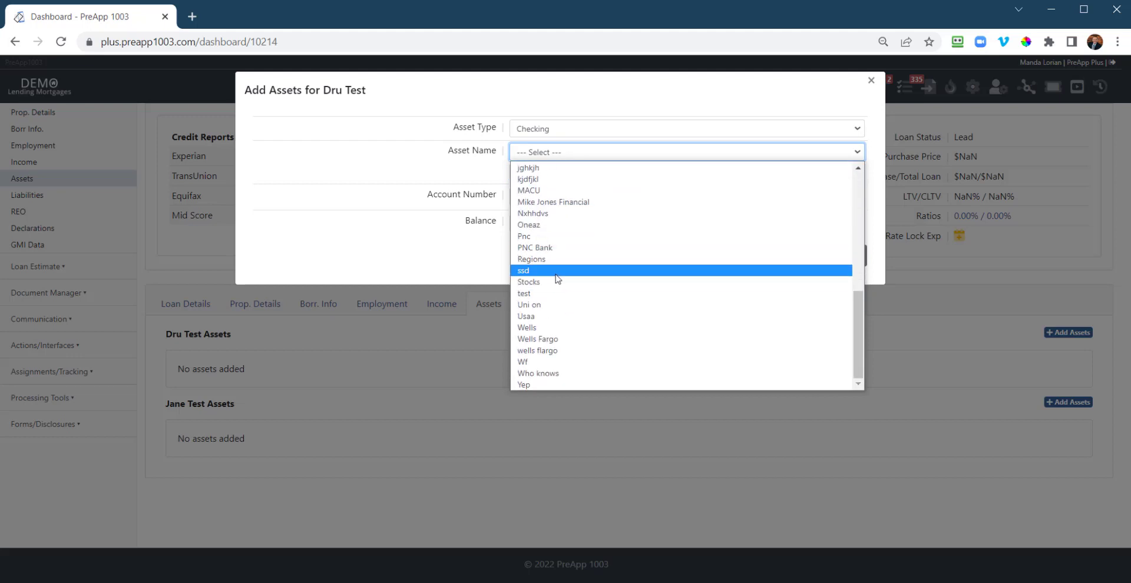
scroll(555, 265, "up", 5)
left_click(557, 233)
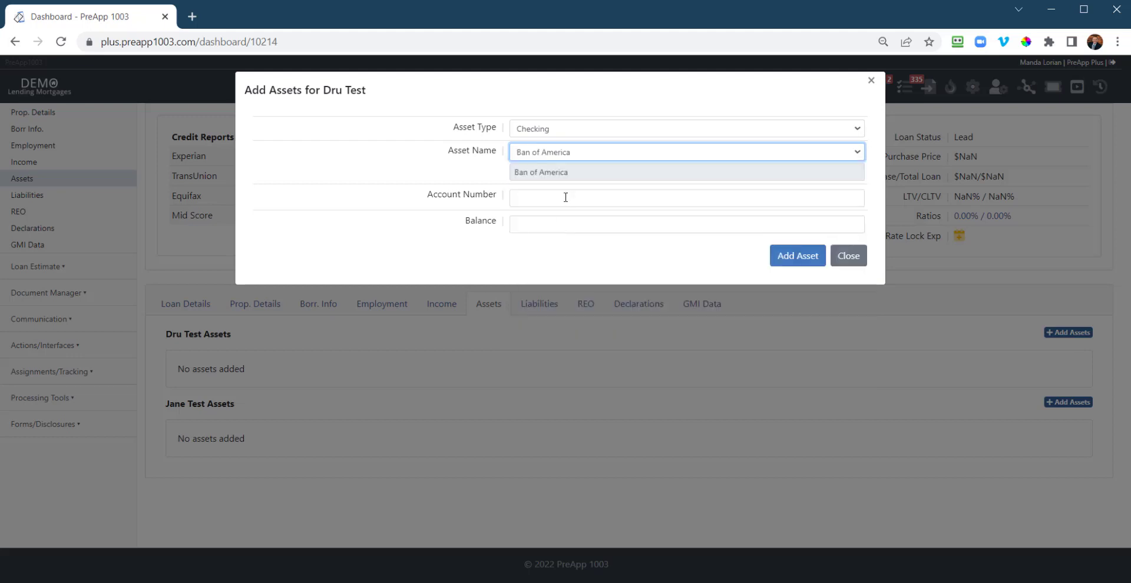
left_click(552, 154)
left_click(538, 263)
left_click(538, 197)
left_click(535, 224)
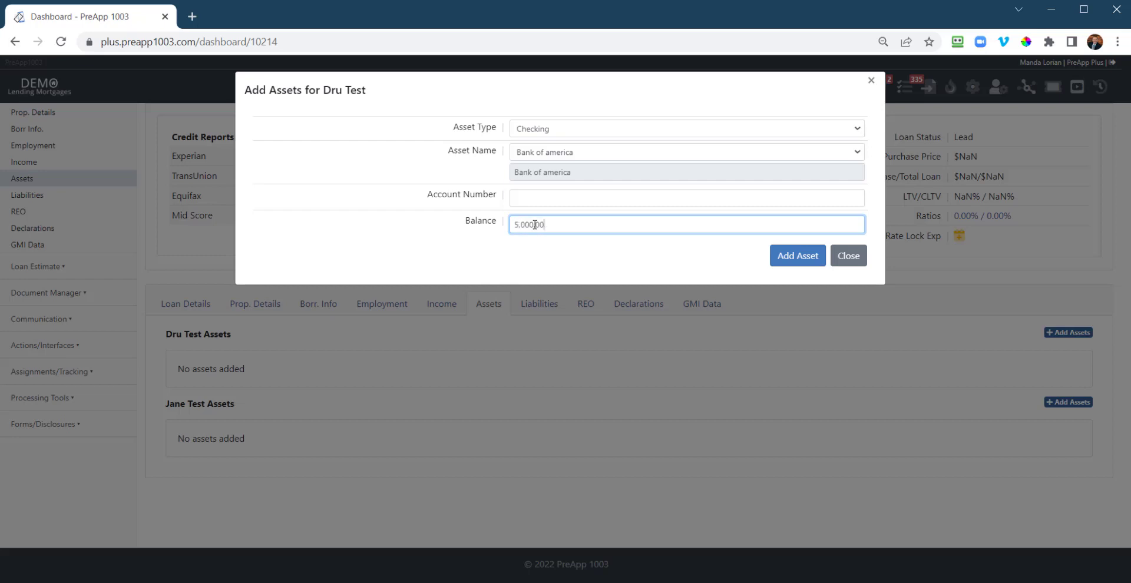
Step: Save the checking asset and add a Bank of america Savings asset with a balance of 25,000.00 for the borrower
left_click(801, 256)
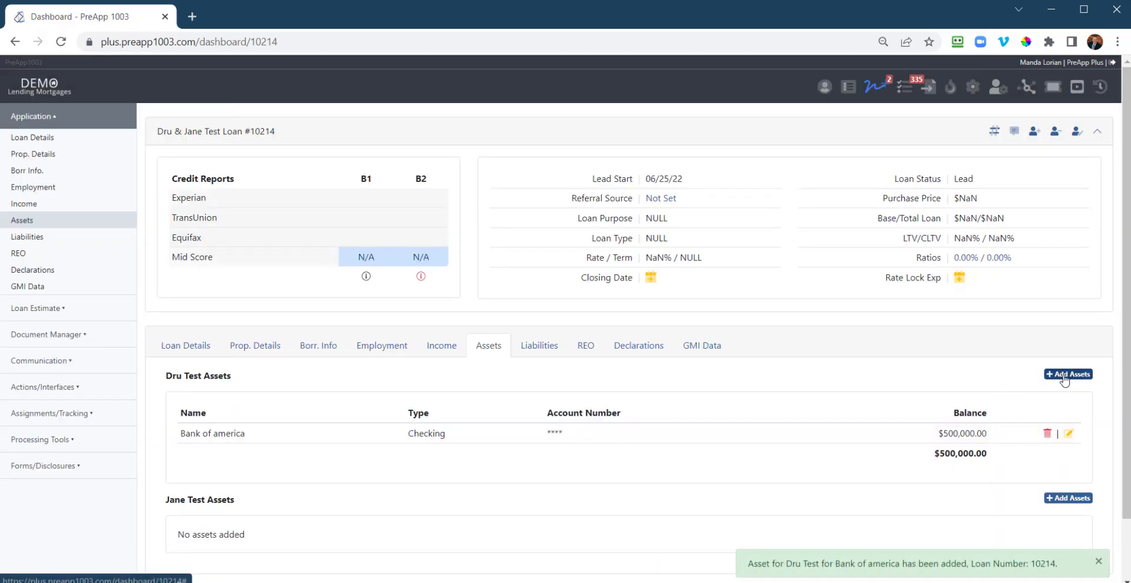
left_click(1064, 376)
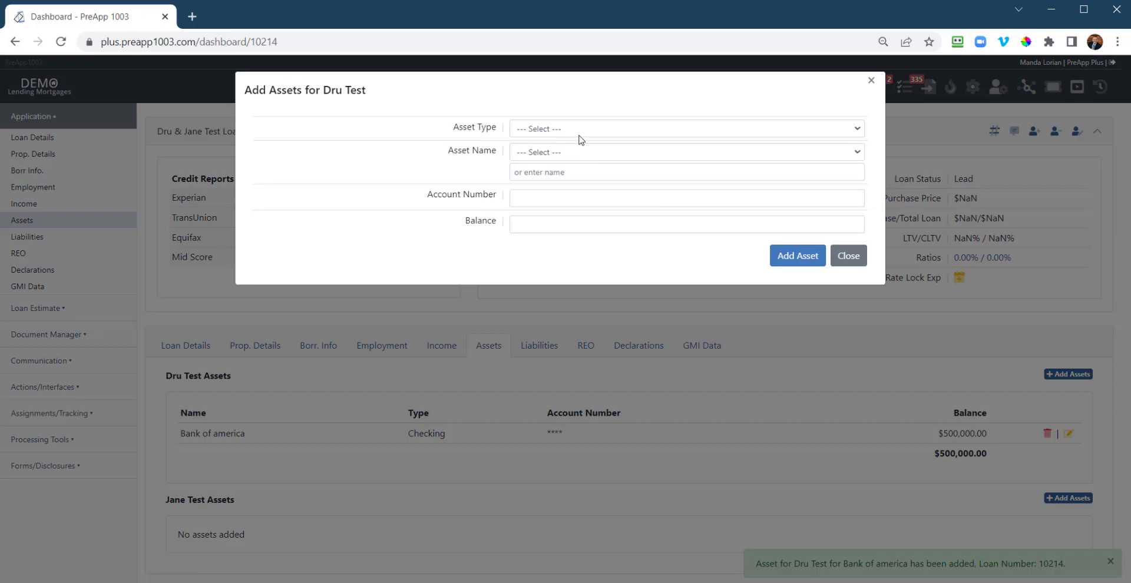
left_click(570, 154)
left_click(580, 130)
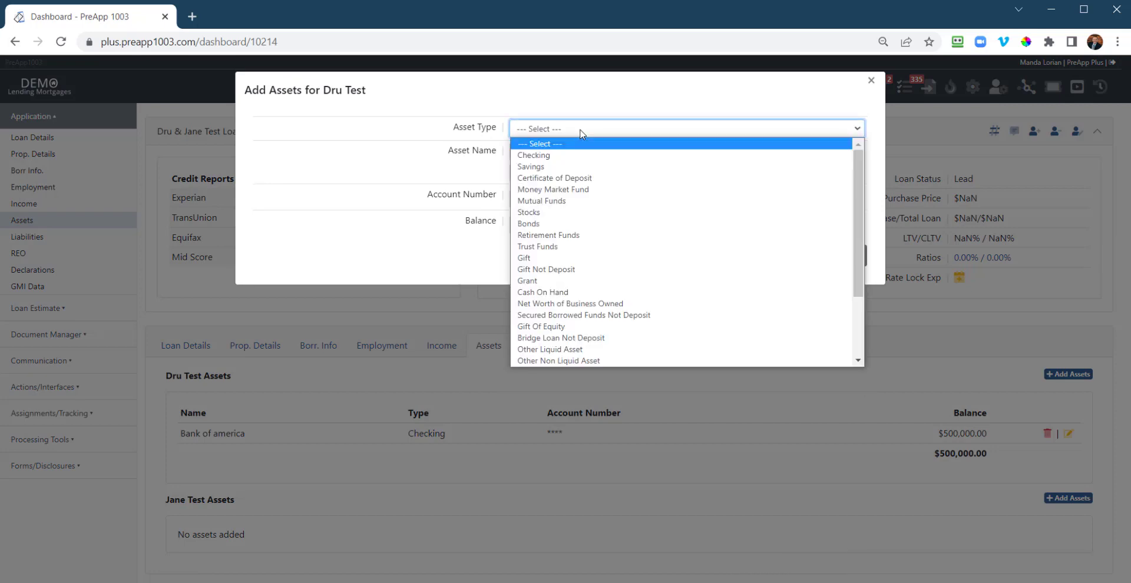
left_click(555, 166)
left_click(575, 154)
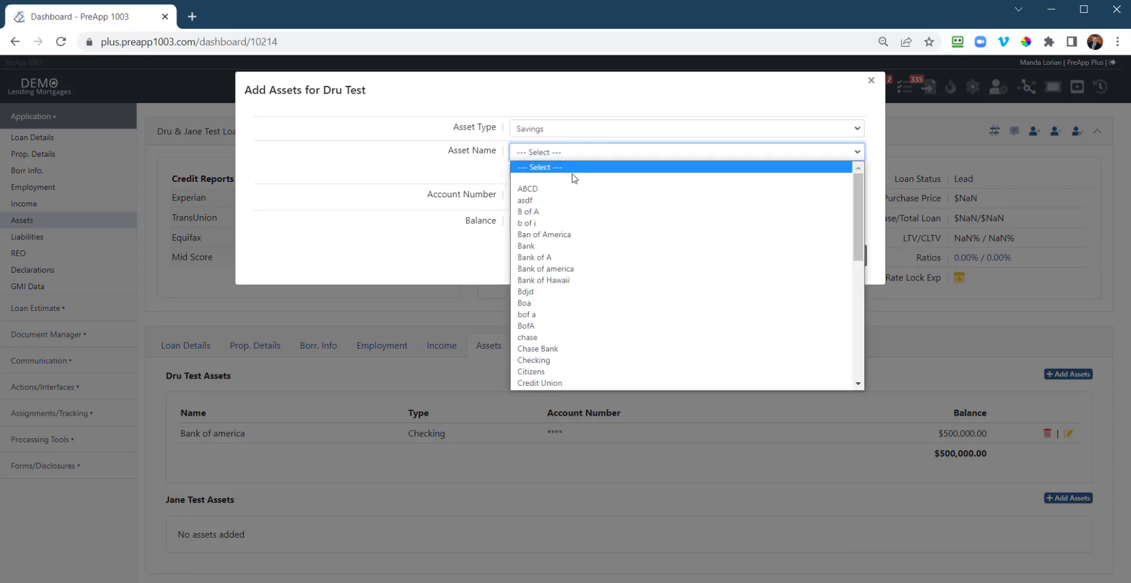
left_click(554, 269)
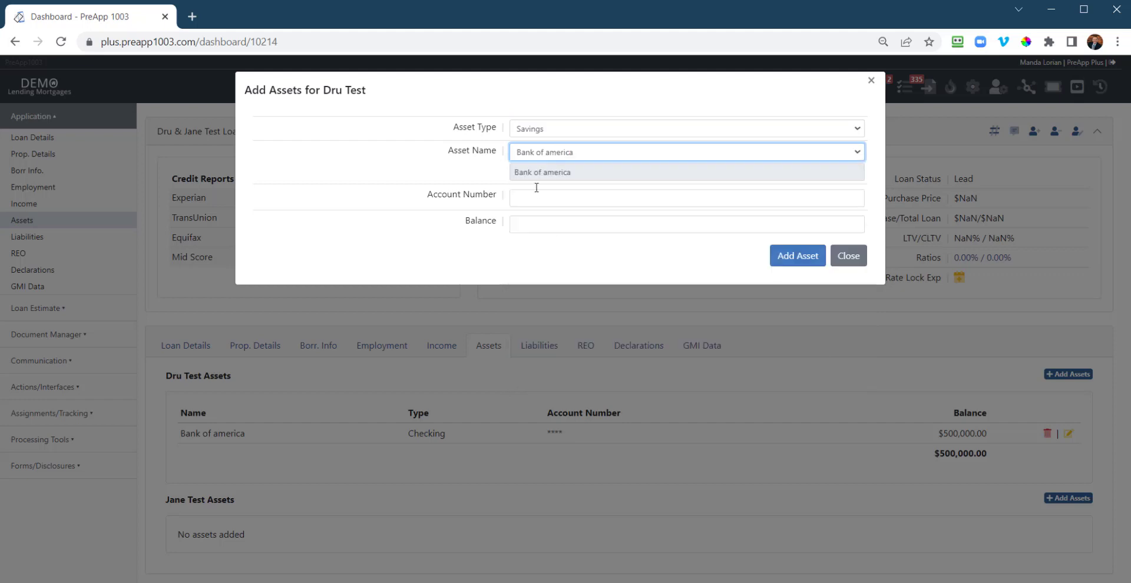
left_click(533, 225)
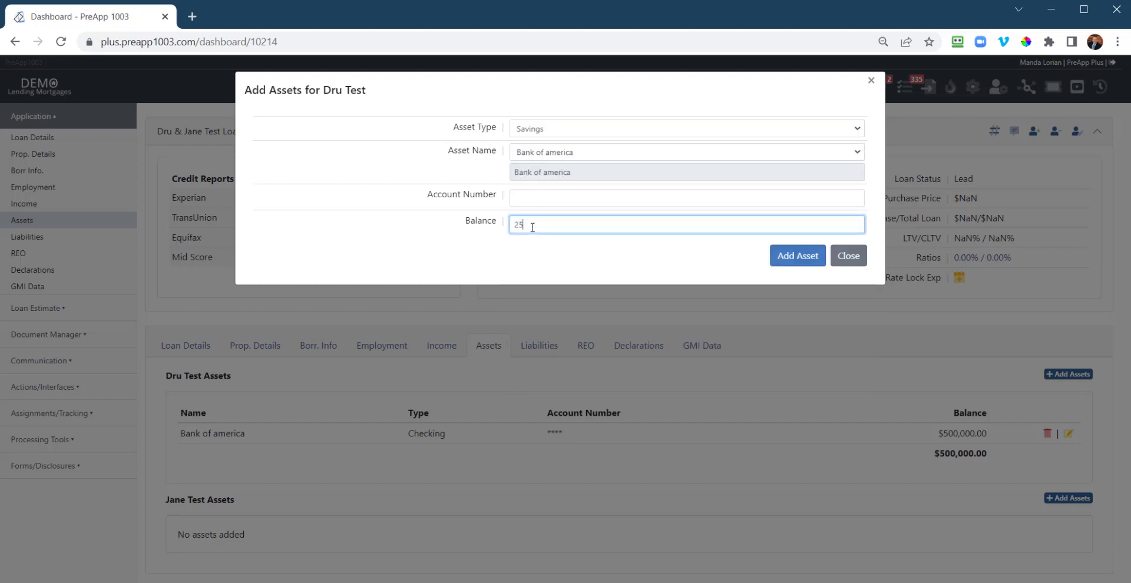
type("2,500,00")
left_click(776, 255)
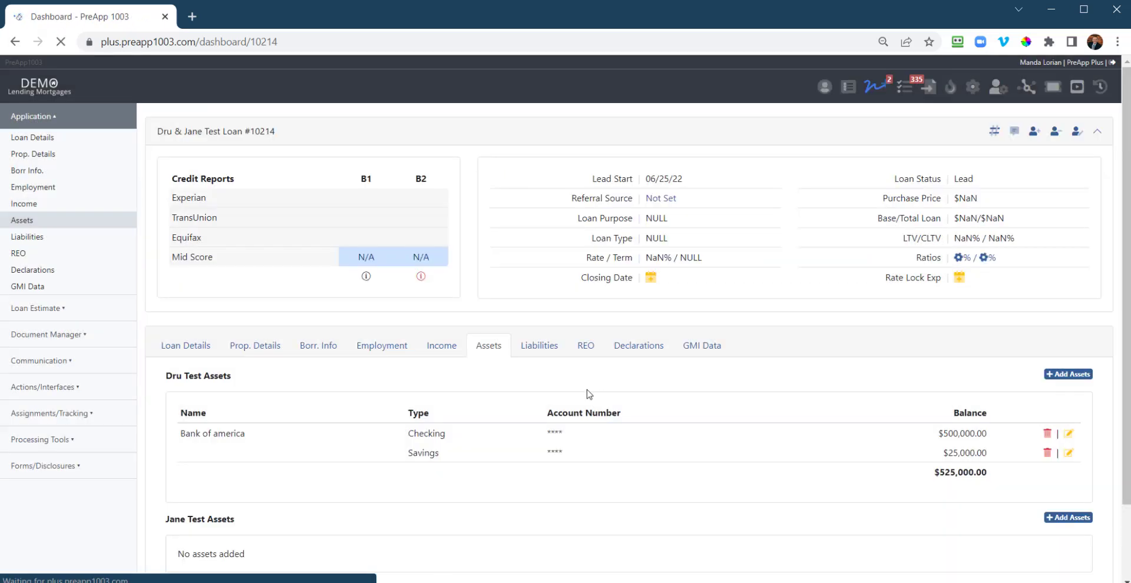
scroll(273, 424, "down", 2)
left_click_drag(185, 357, 270, 362)
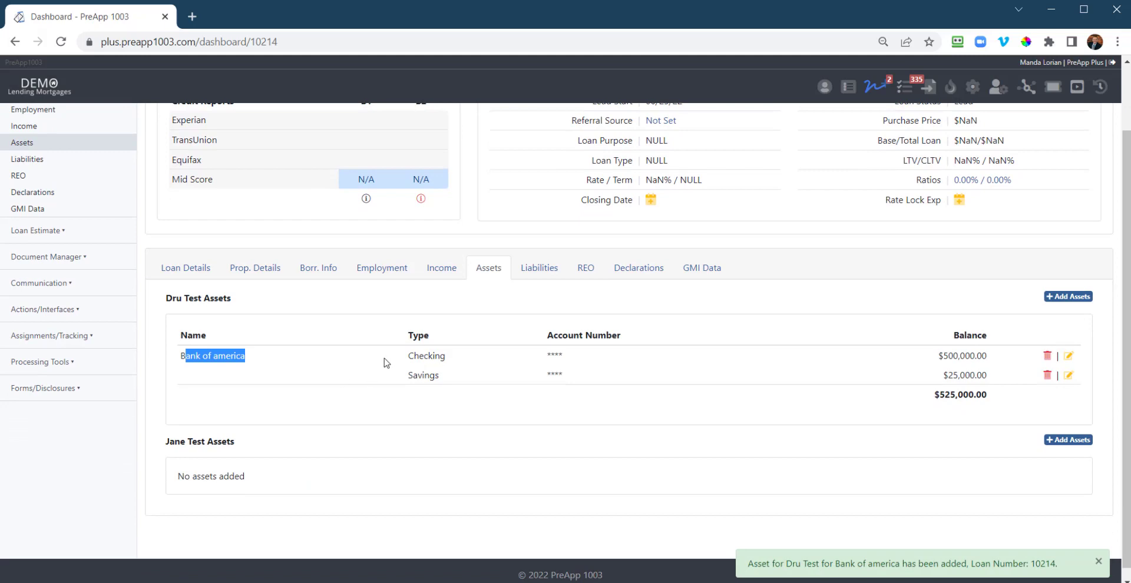
left_click(444, 356)
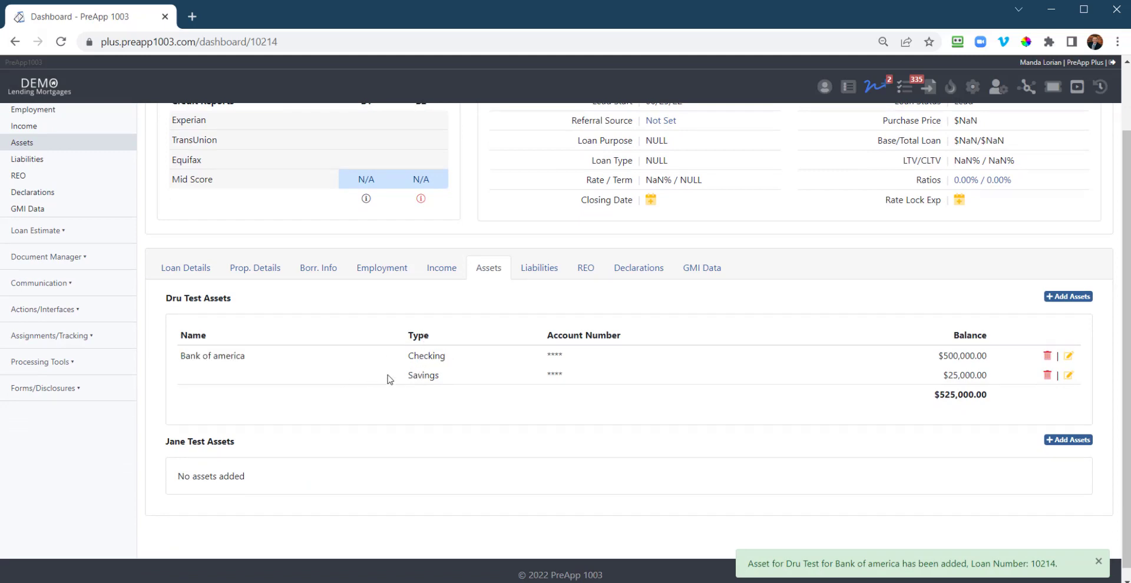
Step: Add a Mutual Funds asset for the borrower at Chase Bank with a balance of 100,000.00
left_click(1067, 296)
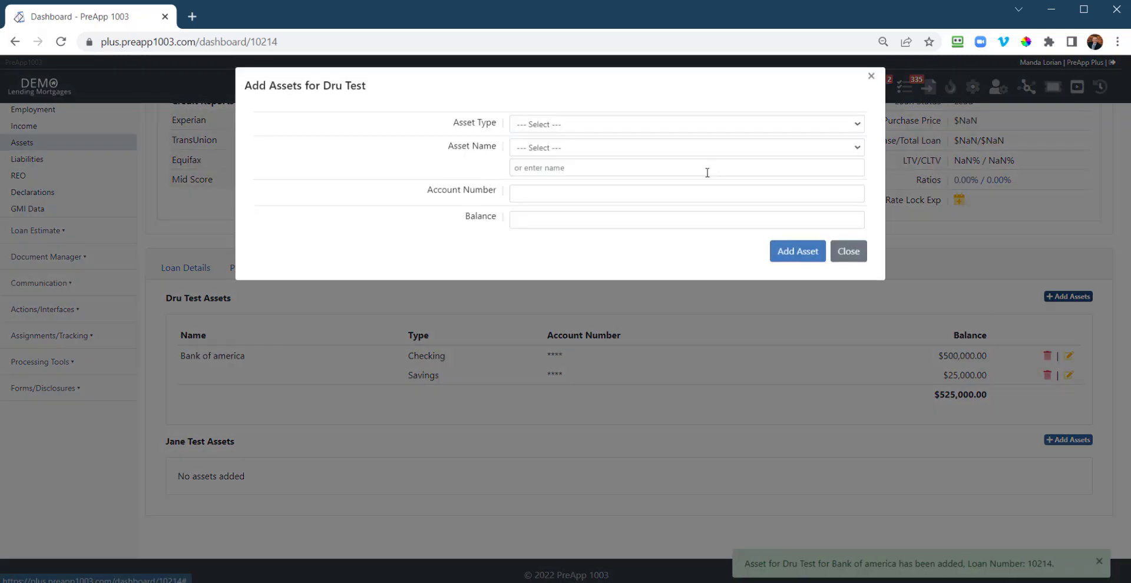
left_click(629, 128)
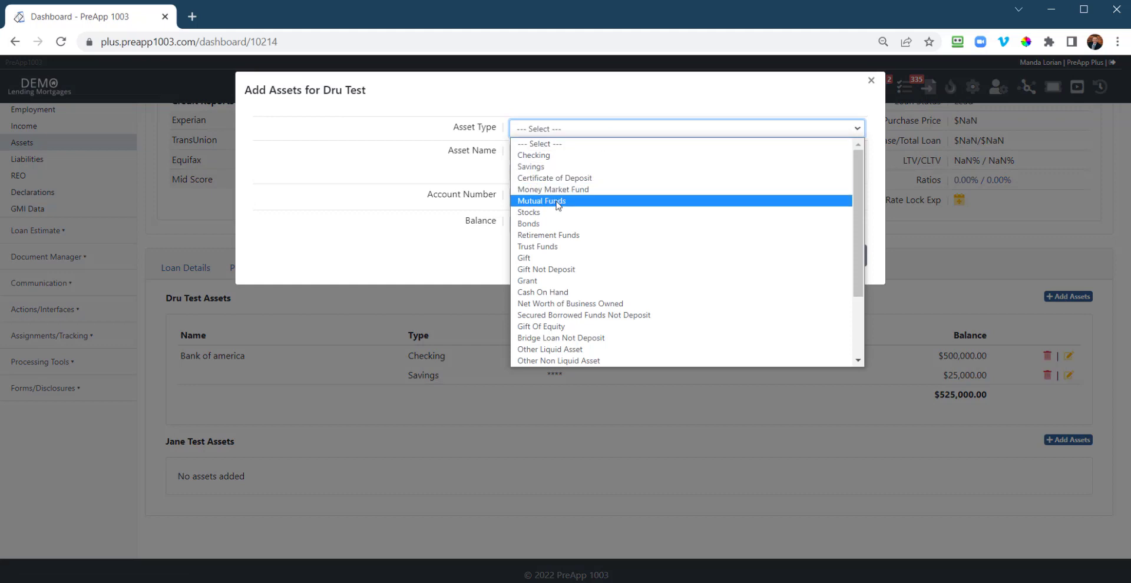
left_click(556, 202)
left_click(577, 155)
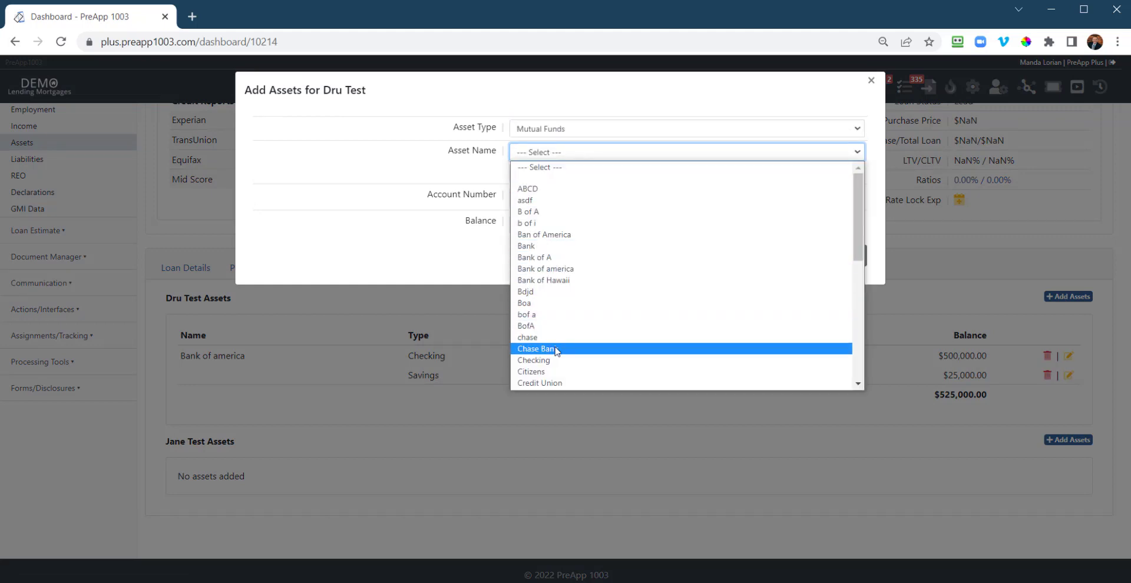
left_click(554, 348)
left_click(591, 226)
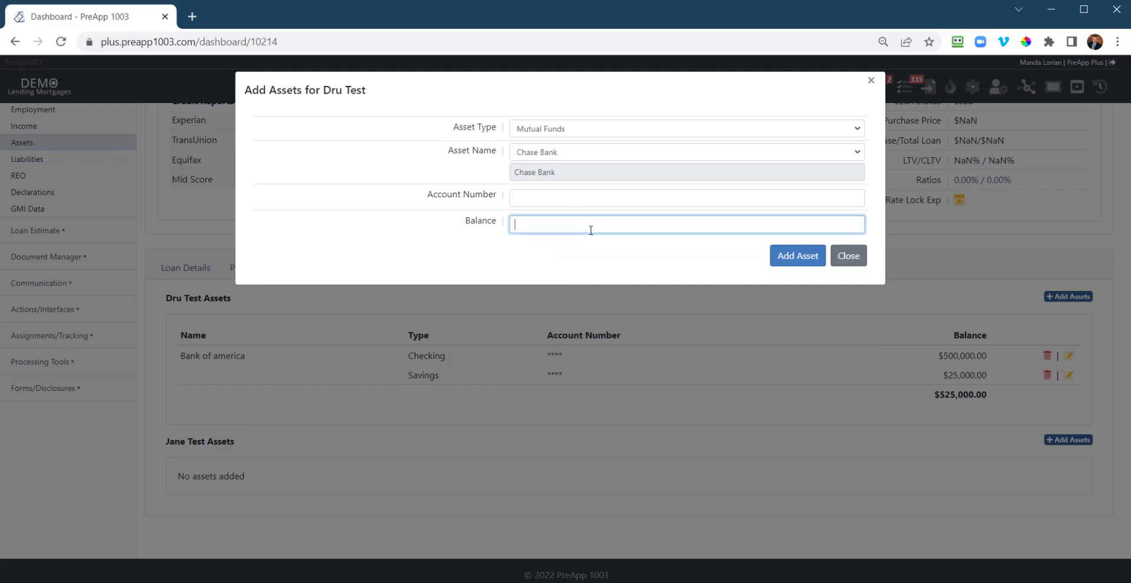
type("10,000")
left_click(809, 253)
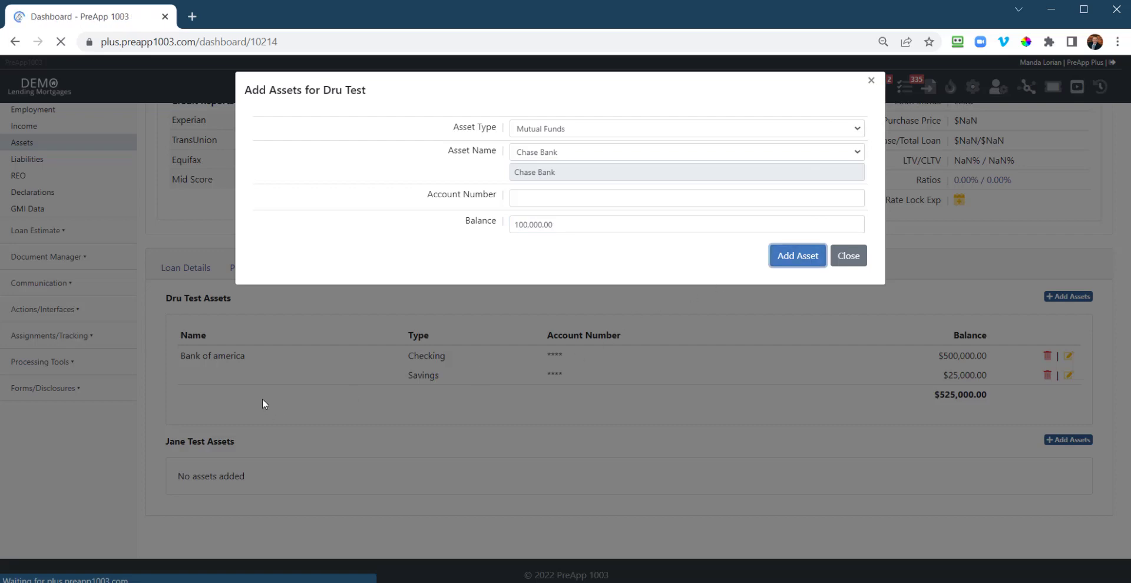
scroll(257, 399, "down", 2)
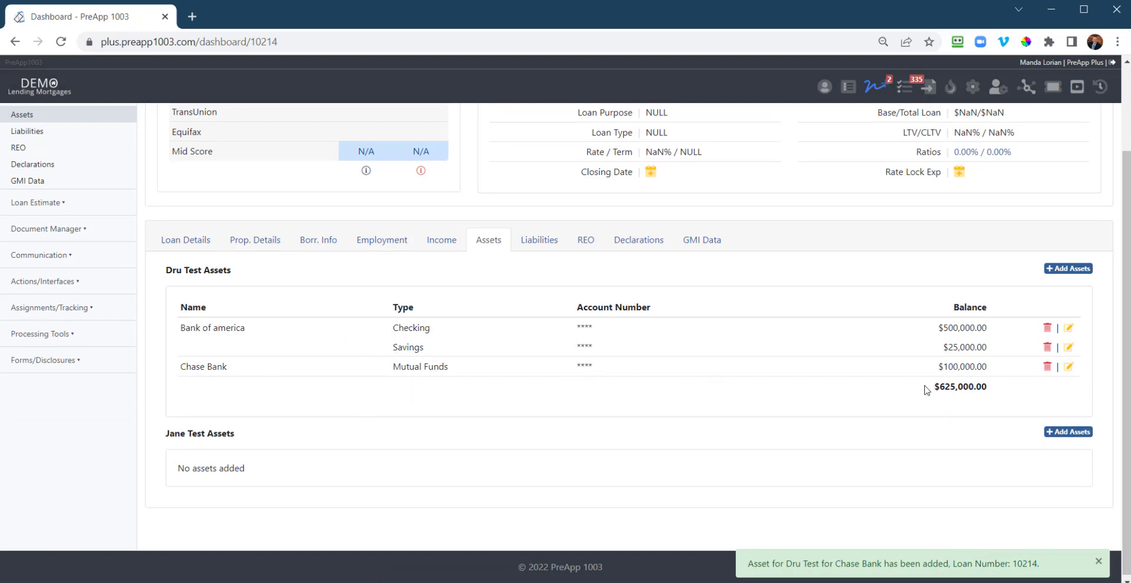
Step: Open the liabilities and check the borrower's credit status and the co-borrower's signature request options, without sending a request
left_click(537, 240)
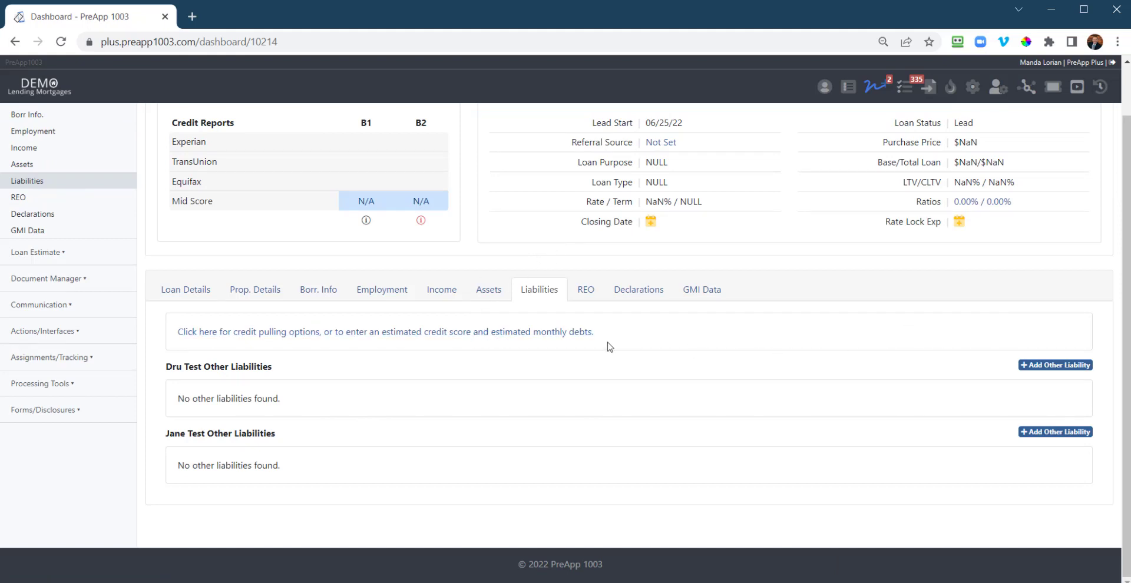
scroll(430, 223, "up", 1)
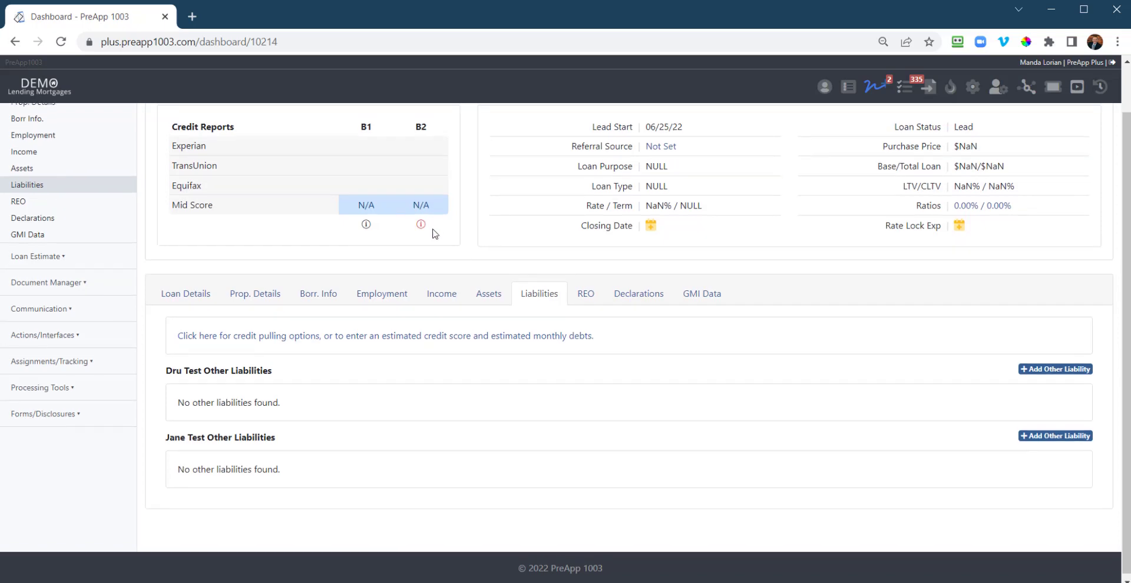
left_click(365, 225)
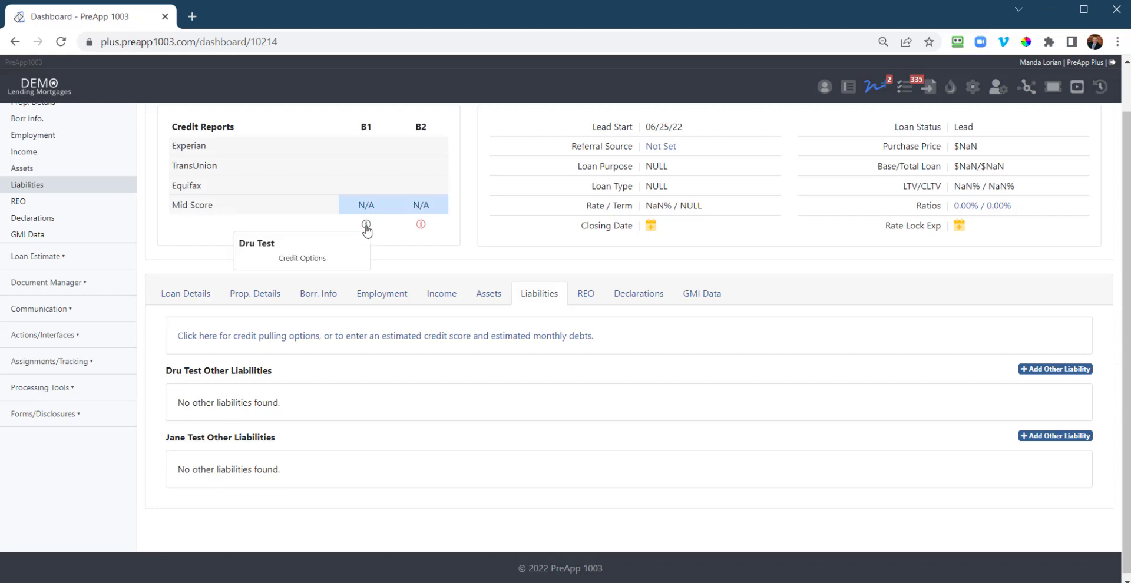
left_click(386, 243)
left_click(420, 226)
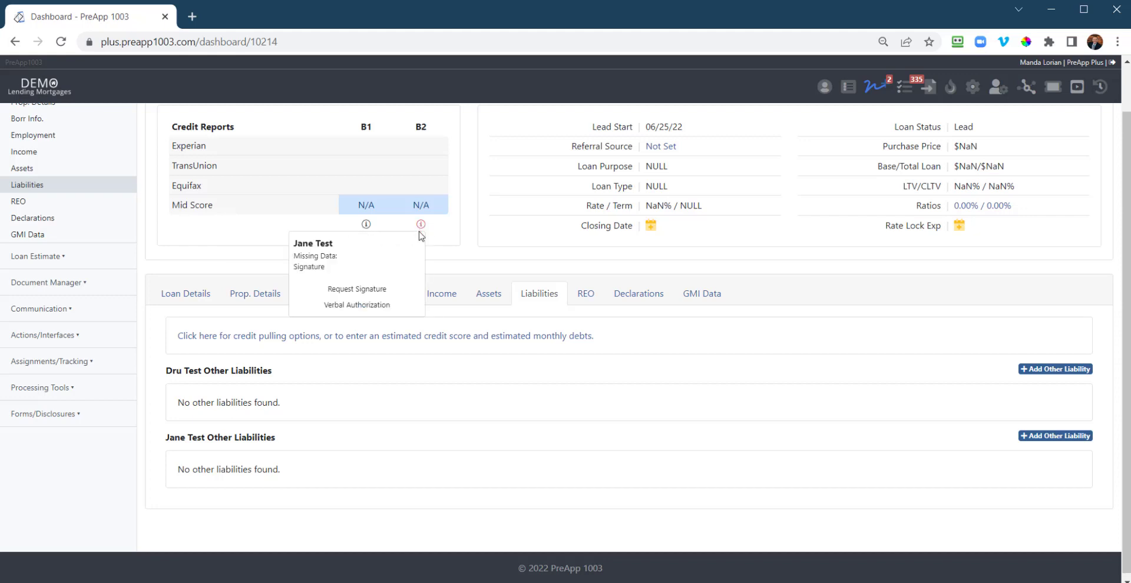
left_click(371, 289)
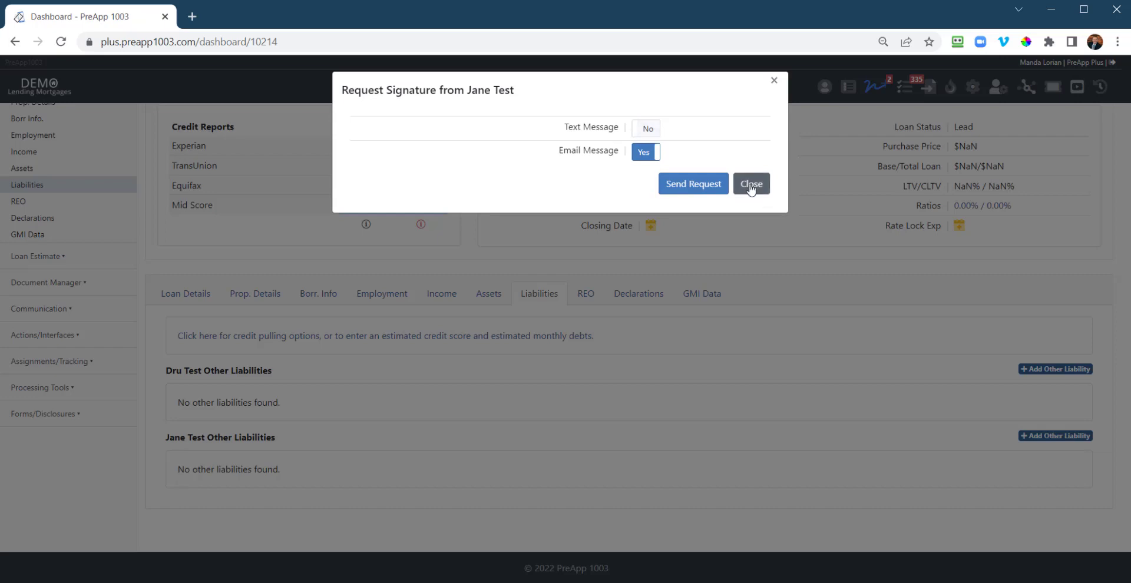
left_click(751, 186)
Step: Record that the co-borrower has given verbal authorization for the credit pull
mouse_move(420, 226)
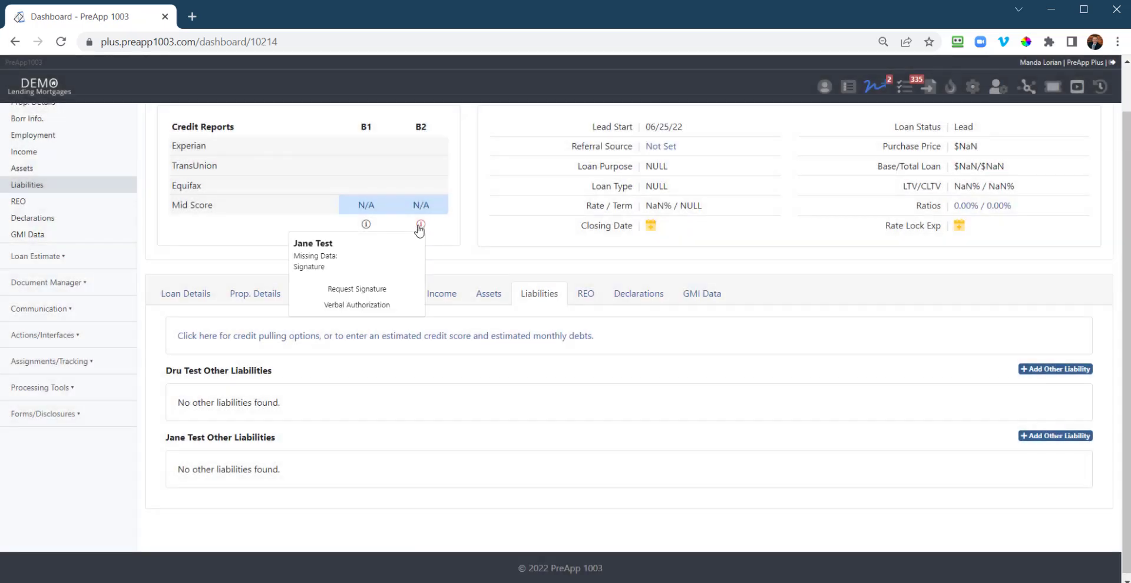
left_click(375, 305)
left_click(719, 128)
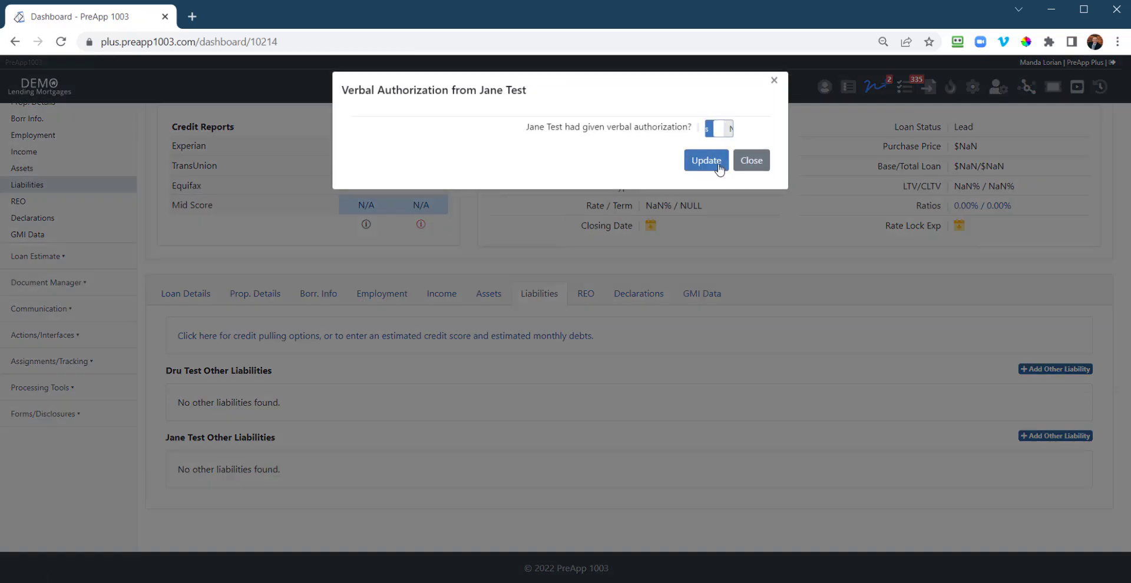
left_click(718, 167)
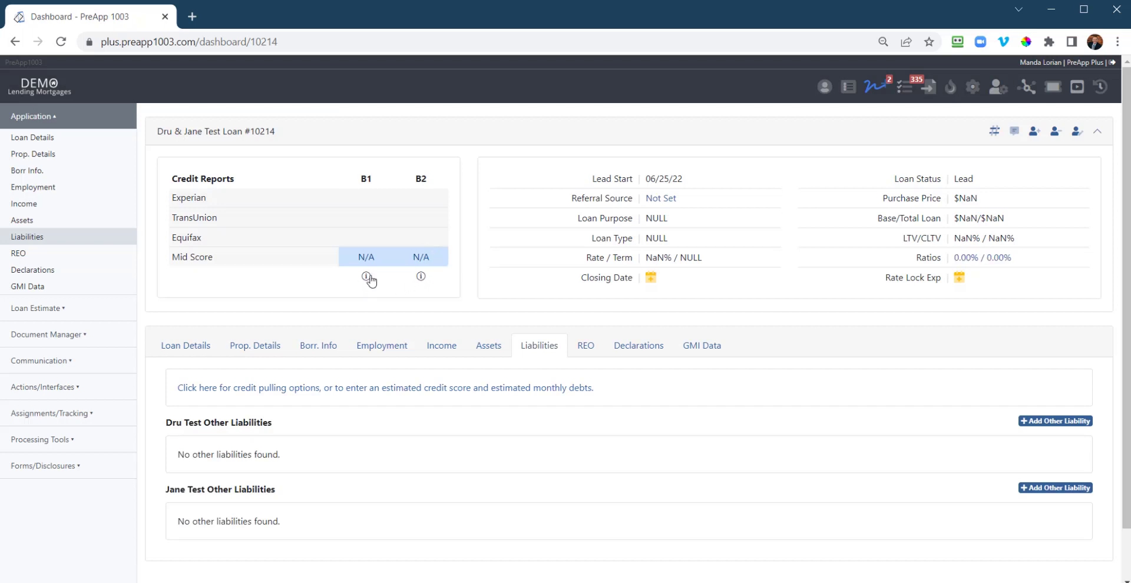
Step: Open the borrower's credit options in a new browser tab and look at the credit pull form
mouse_move(366, 277)
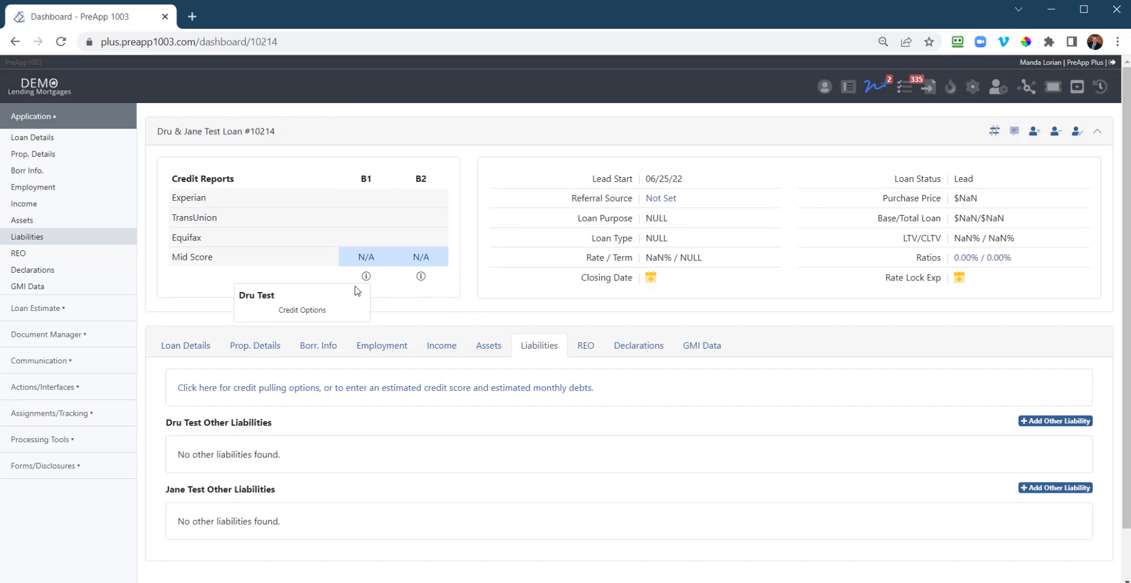
right_click(311, 312)
left_click(360, 318)
left_click(263, 17)
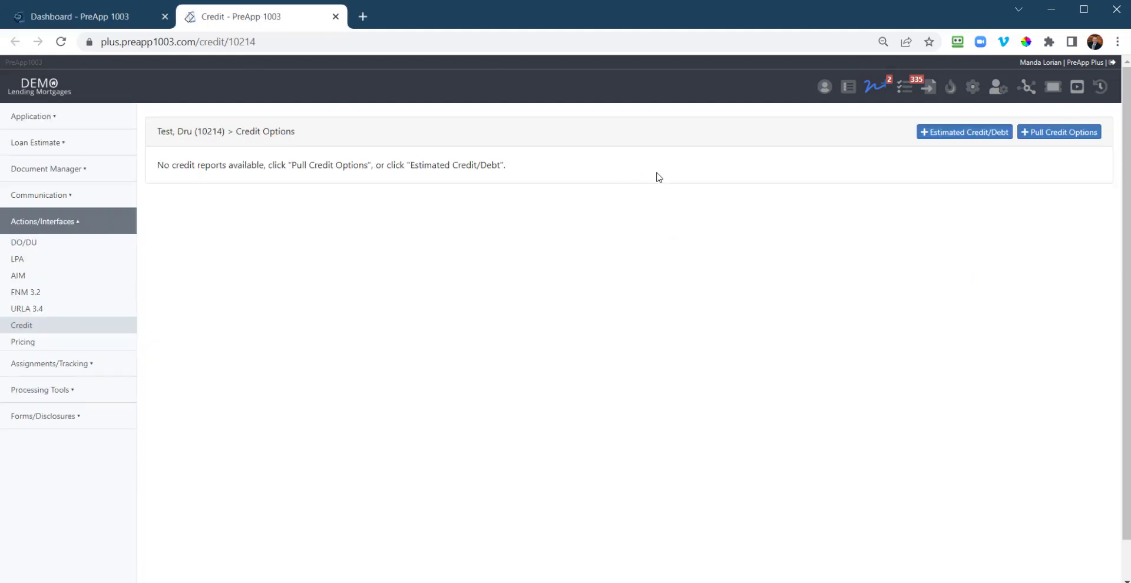
left_click(1073, 139)
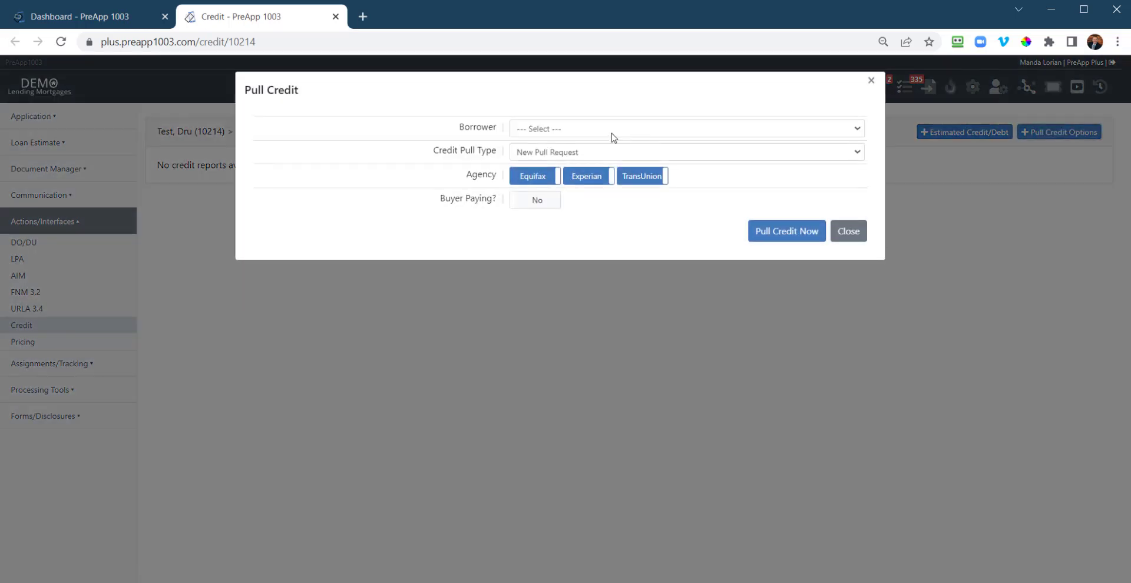
left_click(871, 80)
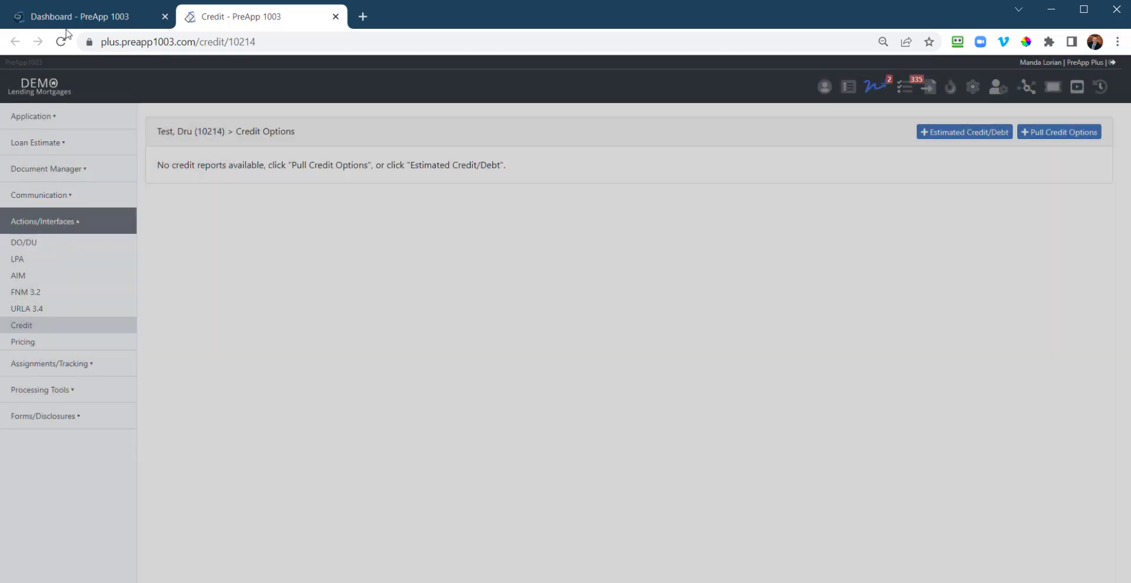
left_click(92, 17)
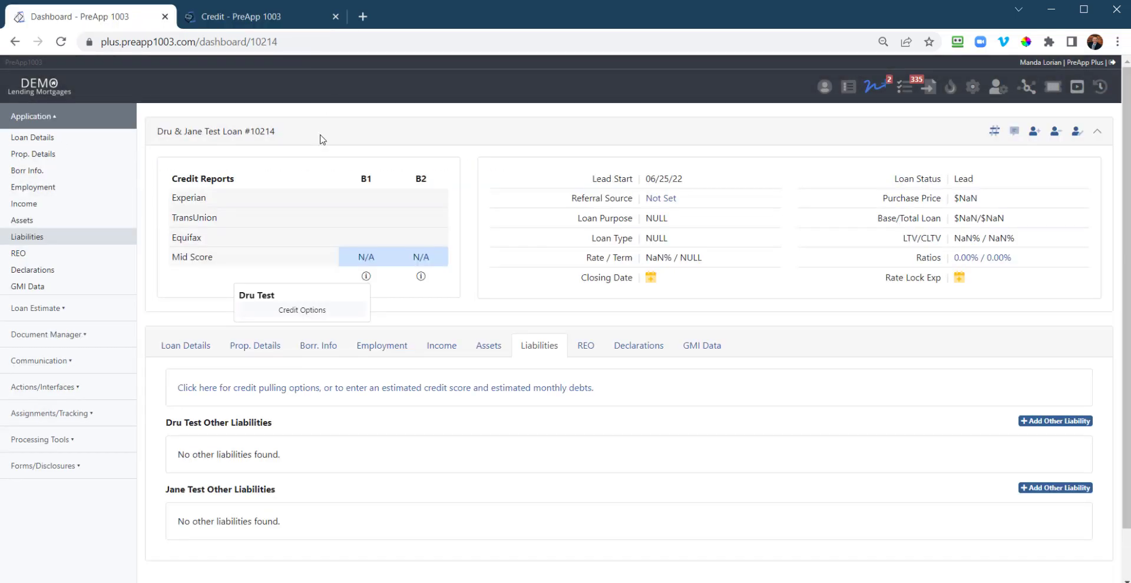
right_click(307, 315)
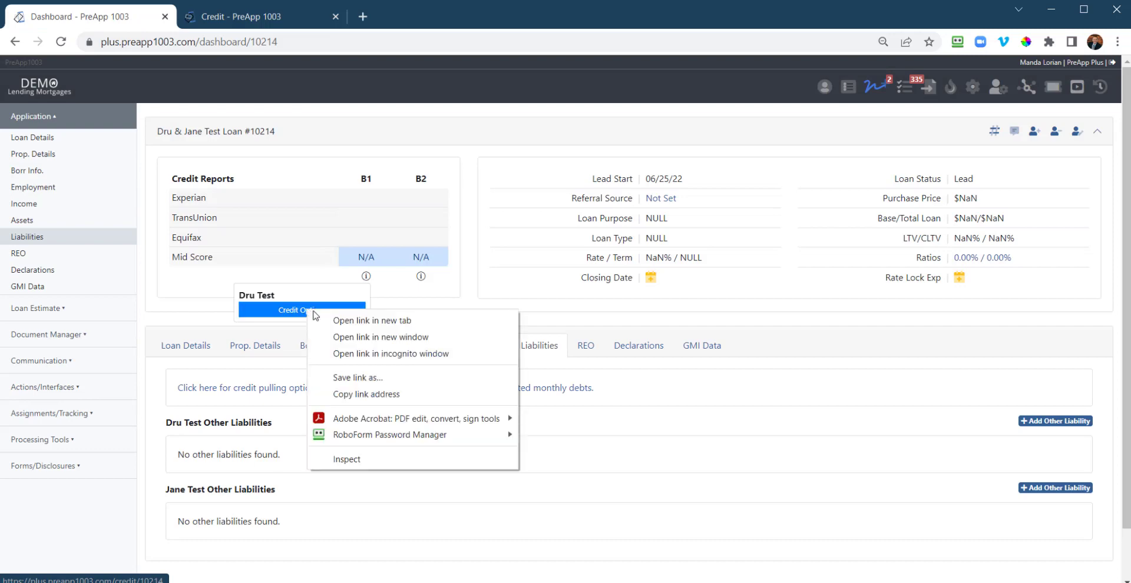
left_click(277, 17)
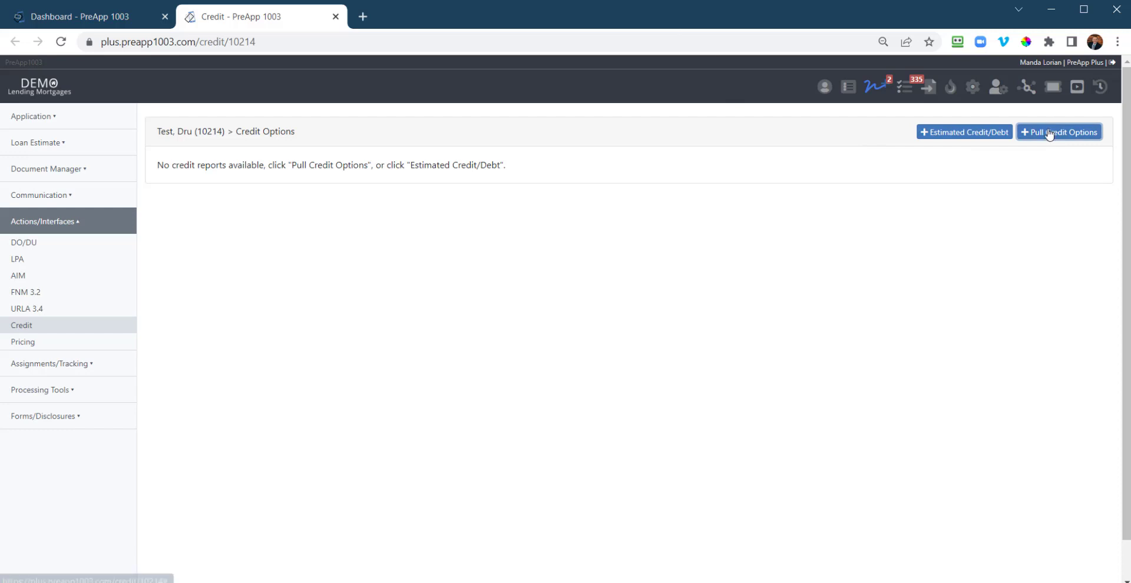
Step: Examine the estimated credit score and monthly debt fields for both borrowers, then close the form without entering values
left_click(951, 139)
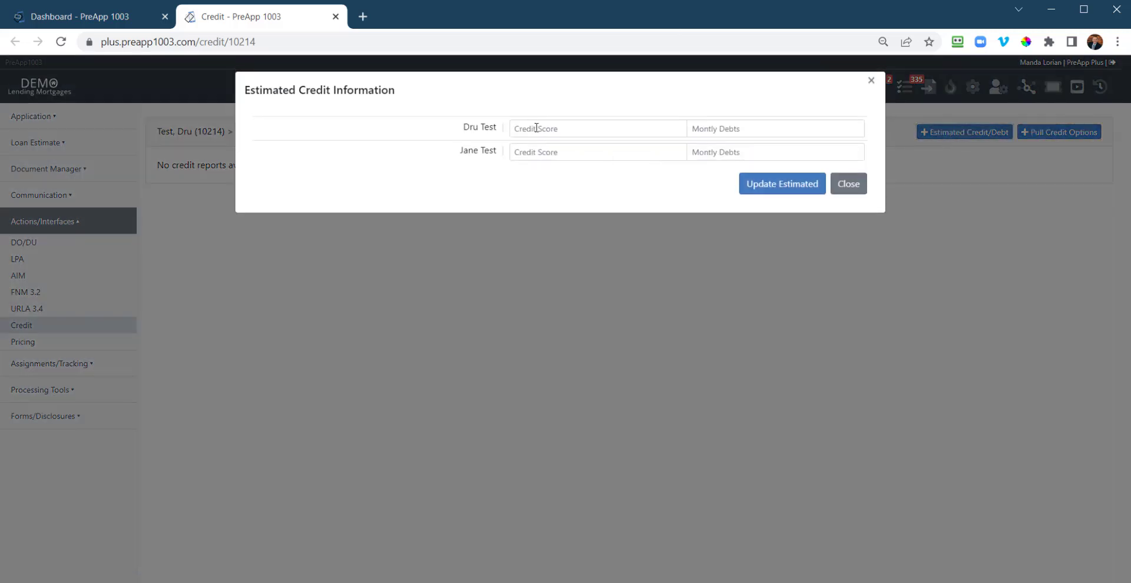
left_click(533, 125)
left_click(741, 129)
left_click(716, 155)
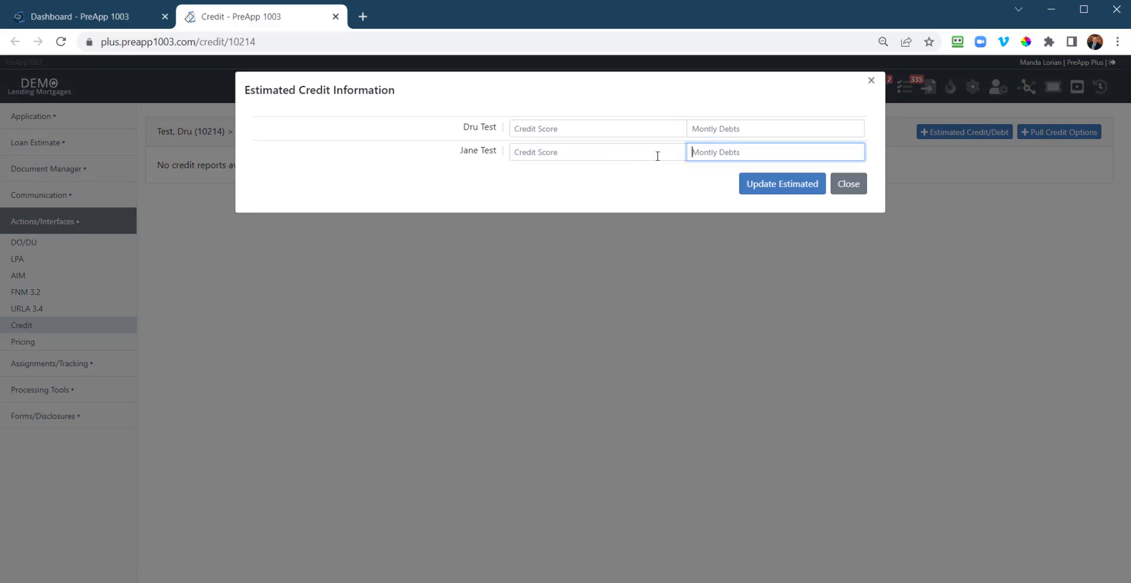
left_click(599, 155)
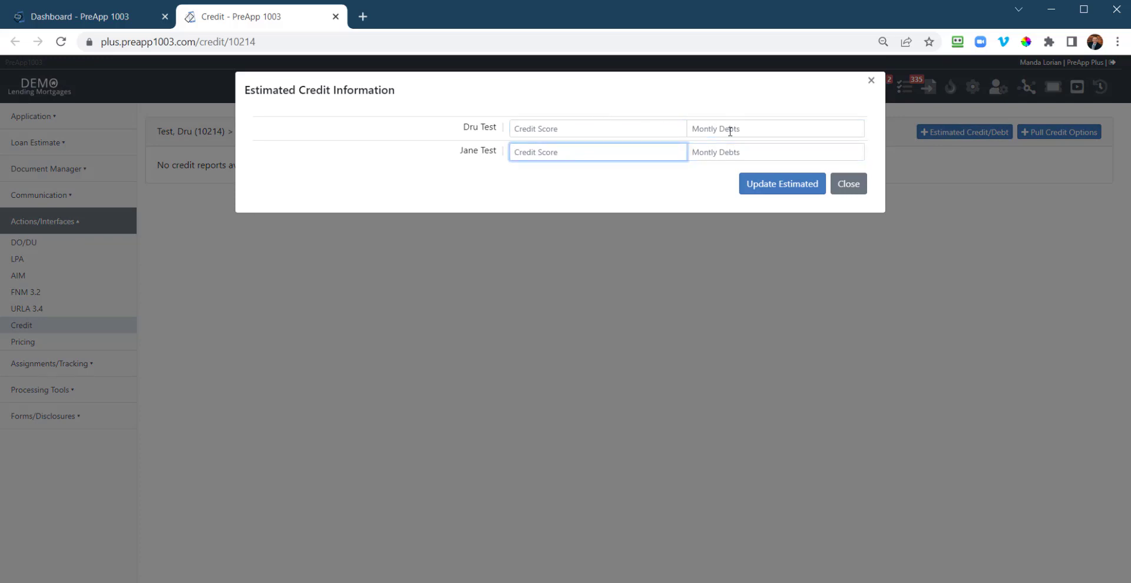
left_click(845, 187)
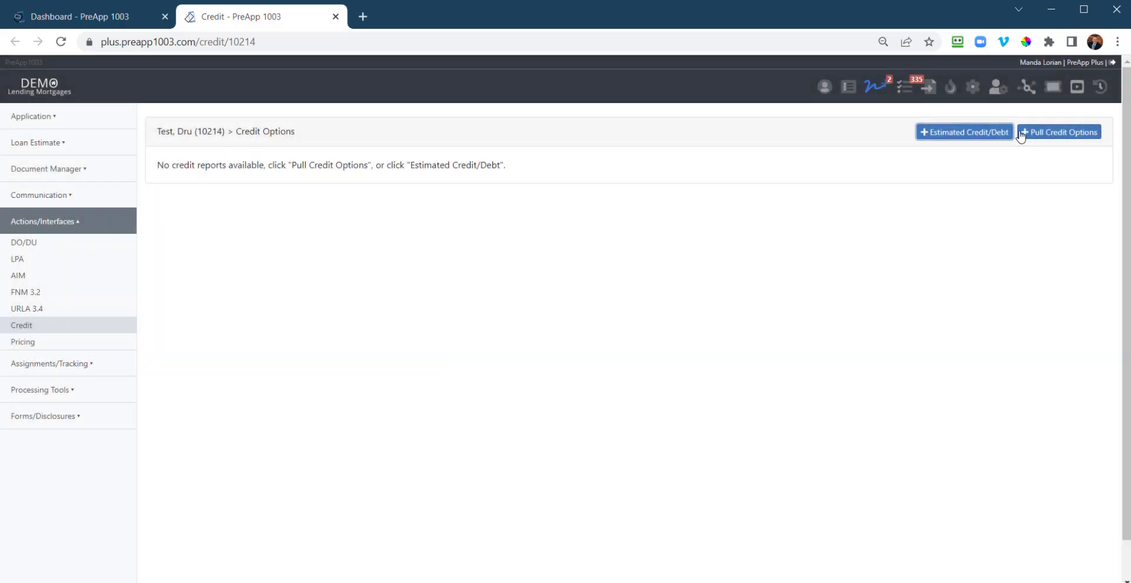
Step: Open the credit pull form and look at which borrowers can be selected for the pull
left_click(1052, 133)
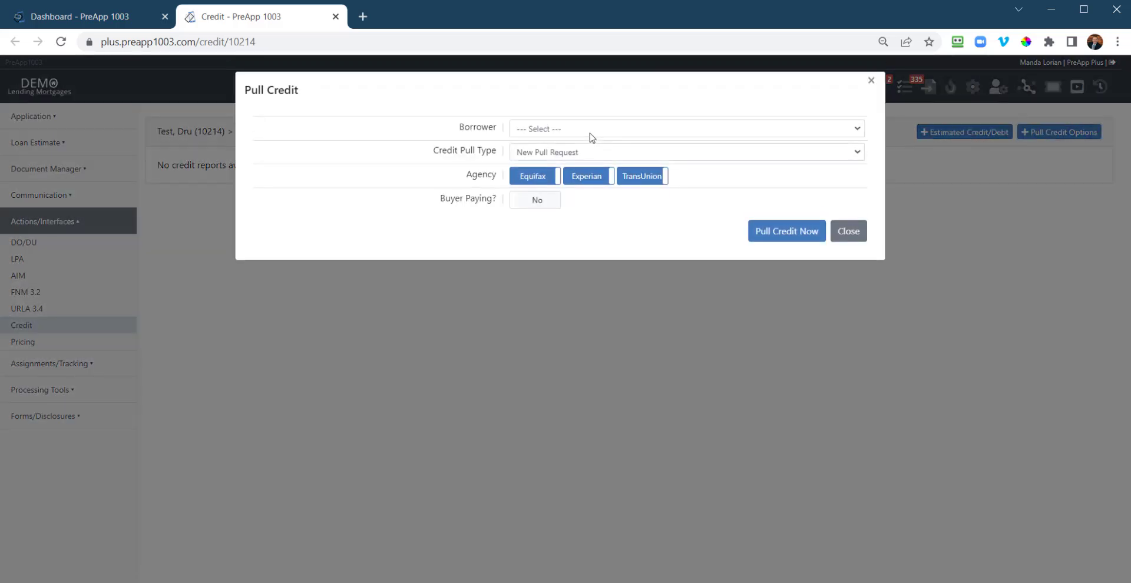
left_click(590, 133)
left_click(574, 102)
left_click(571, 127)
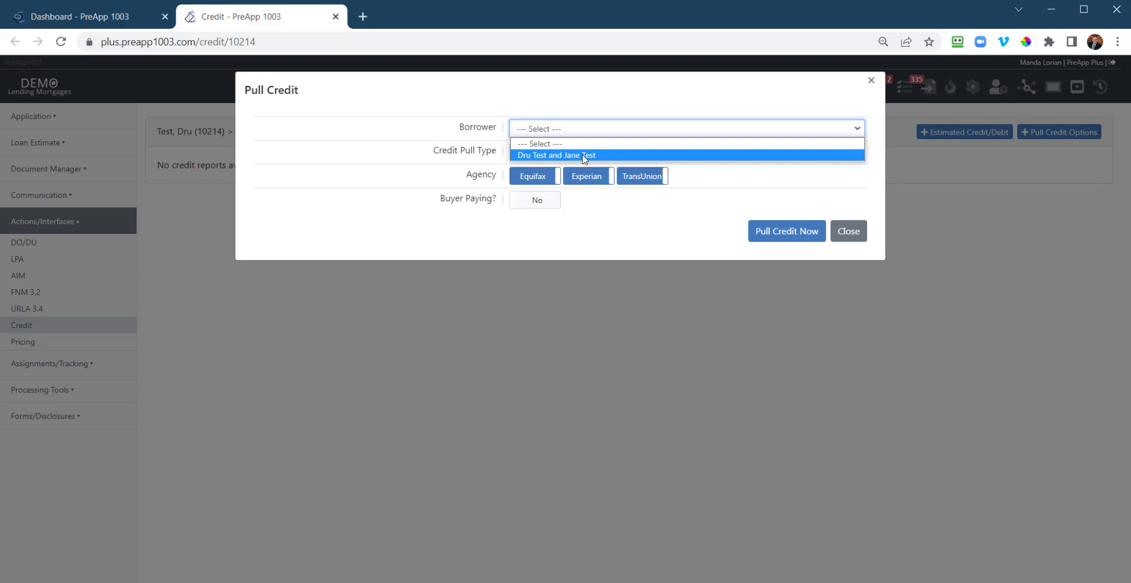
left_click(584, 105)
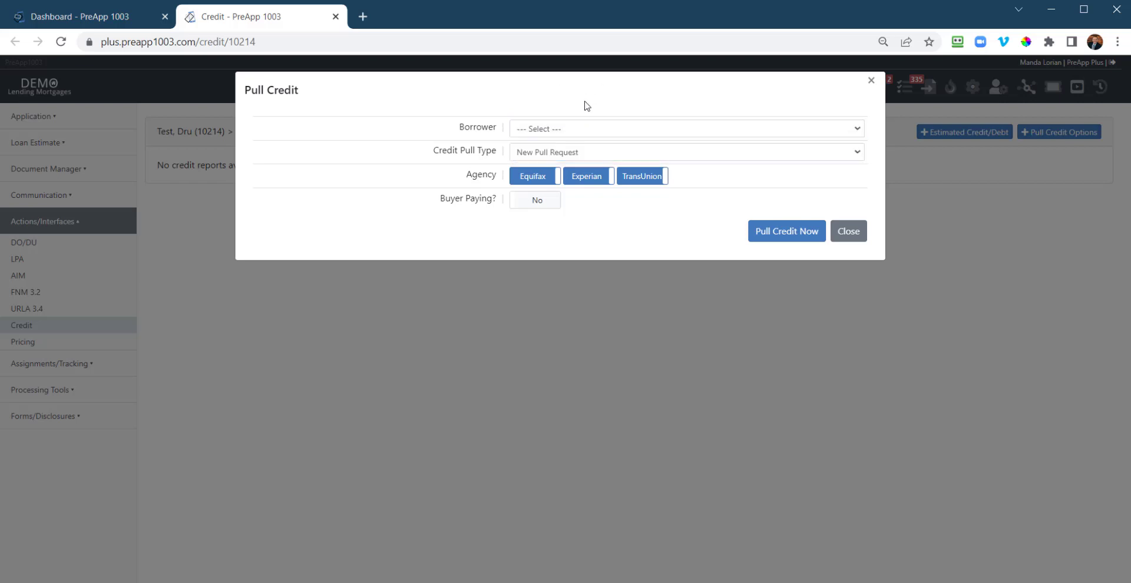
left_click(542, 130)
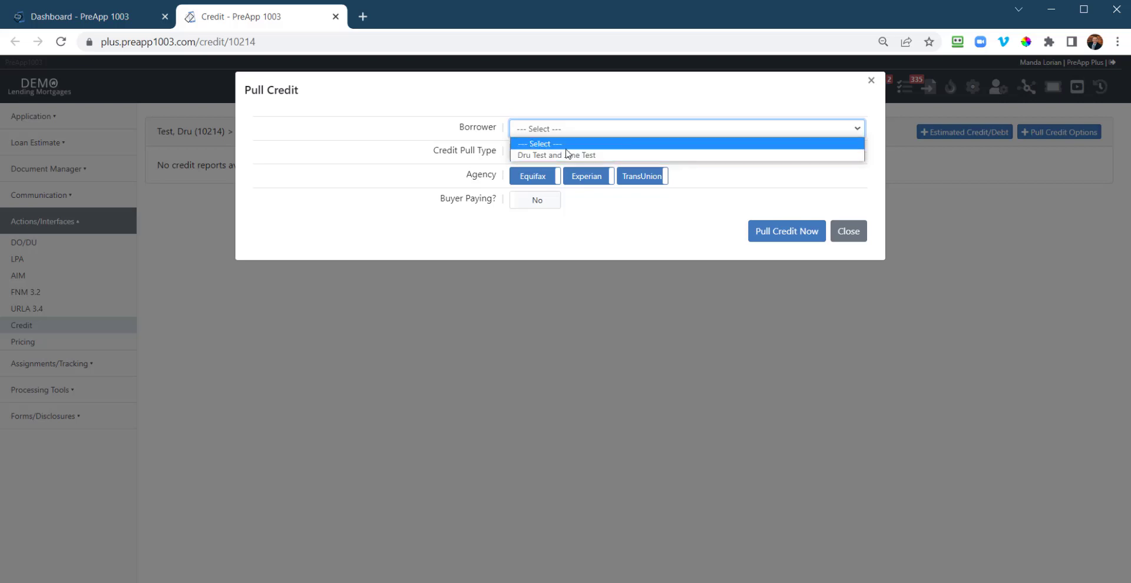
left_click(625, 98)
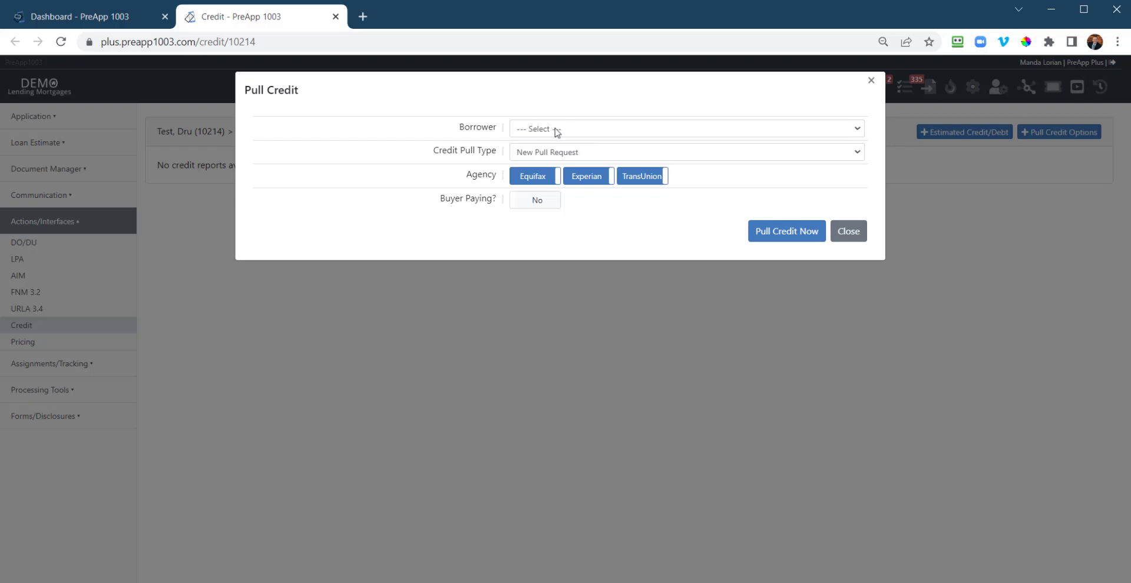
Step: Select the borrower and co-borrower together and check the credit pull type options, keeping New Pull Request
left_click(595, 153)
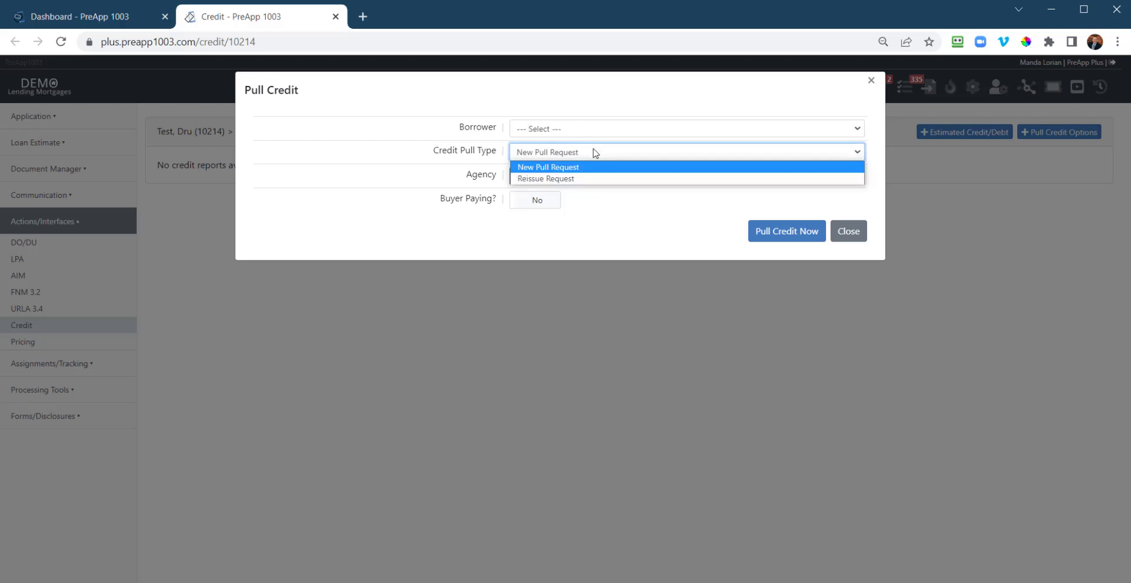
left_click(591, 129)
left_click(559, 155)
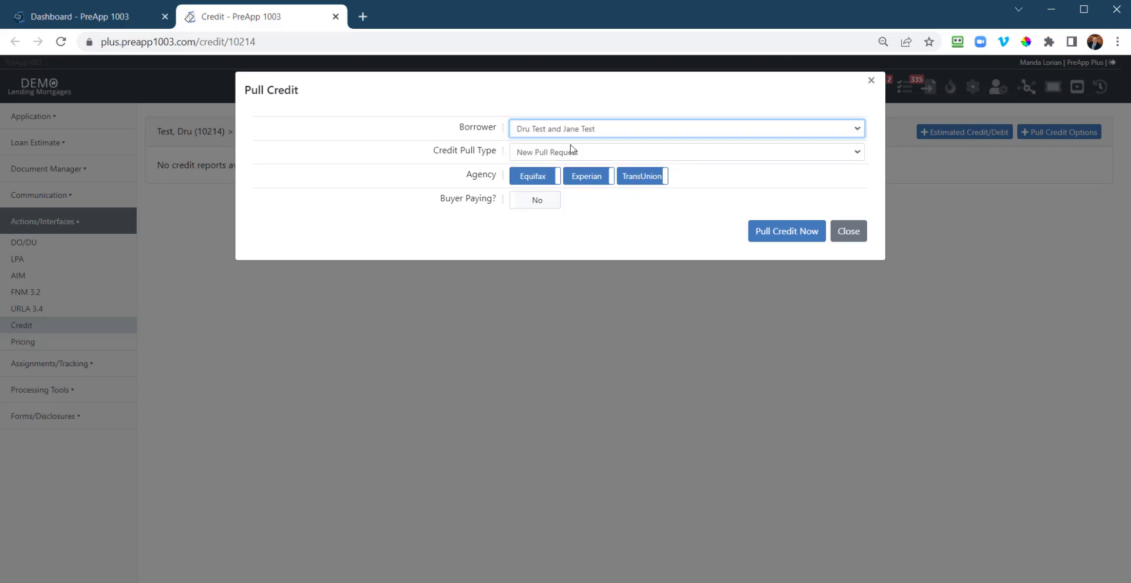
left_click(606, 153)
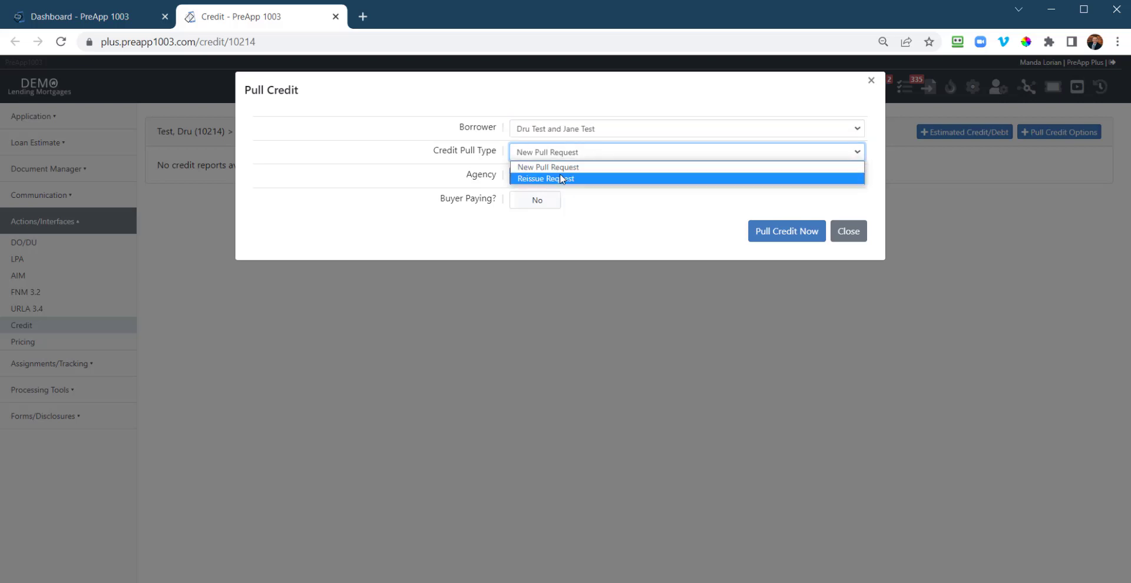
left_click(355, 176)
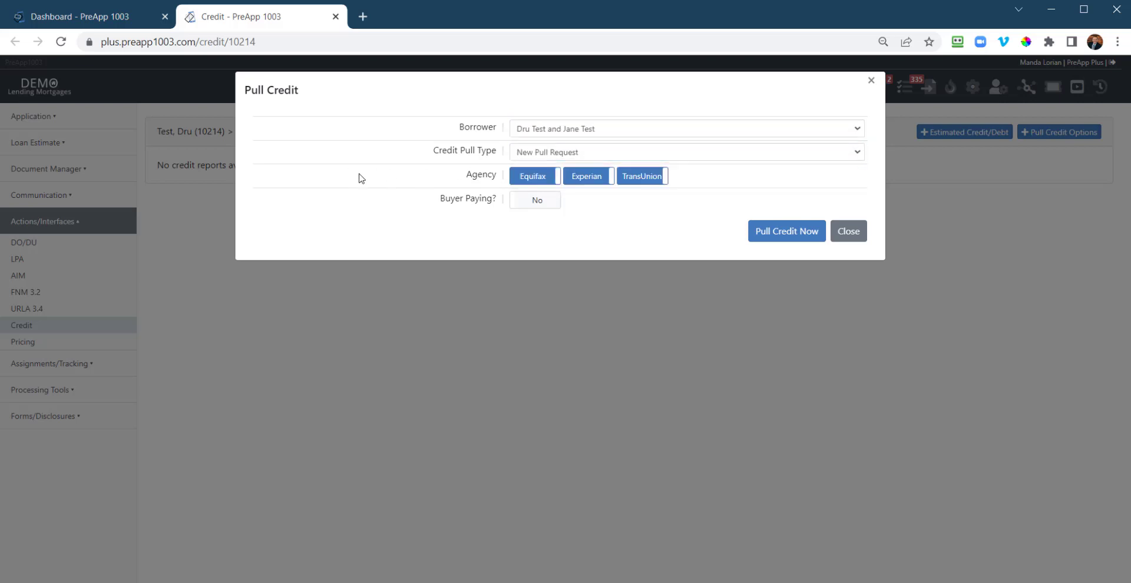
Step: Set Buyer Paying to Yes to examine the card and billing fields, then close the form without pulling credit
left_click(537, 202)
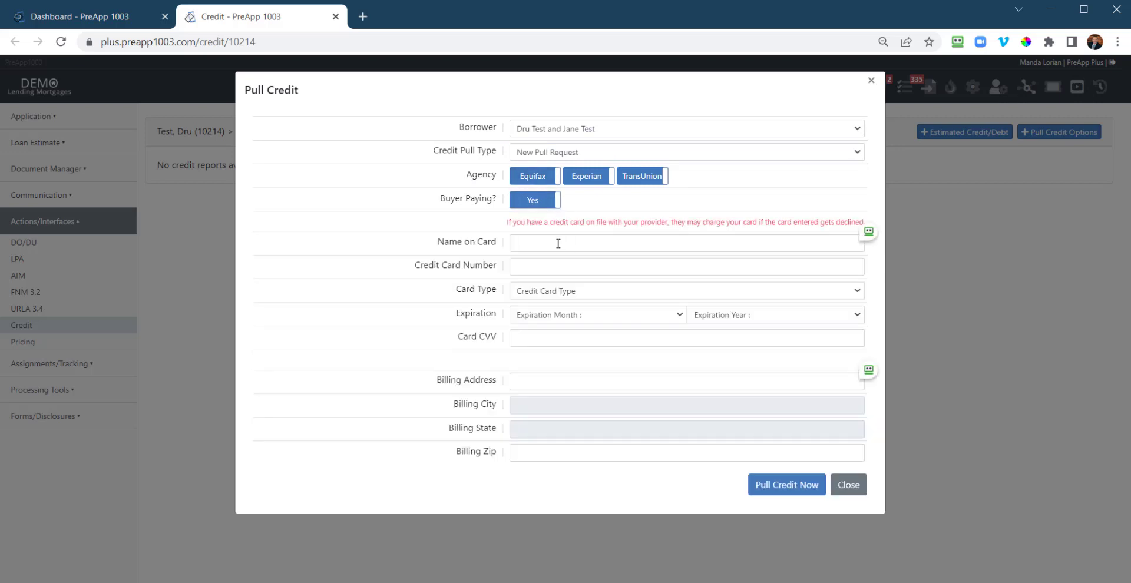
left_click(537, 242)
left_click(537, 266)
left_click(536, 340)
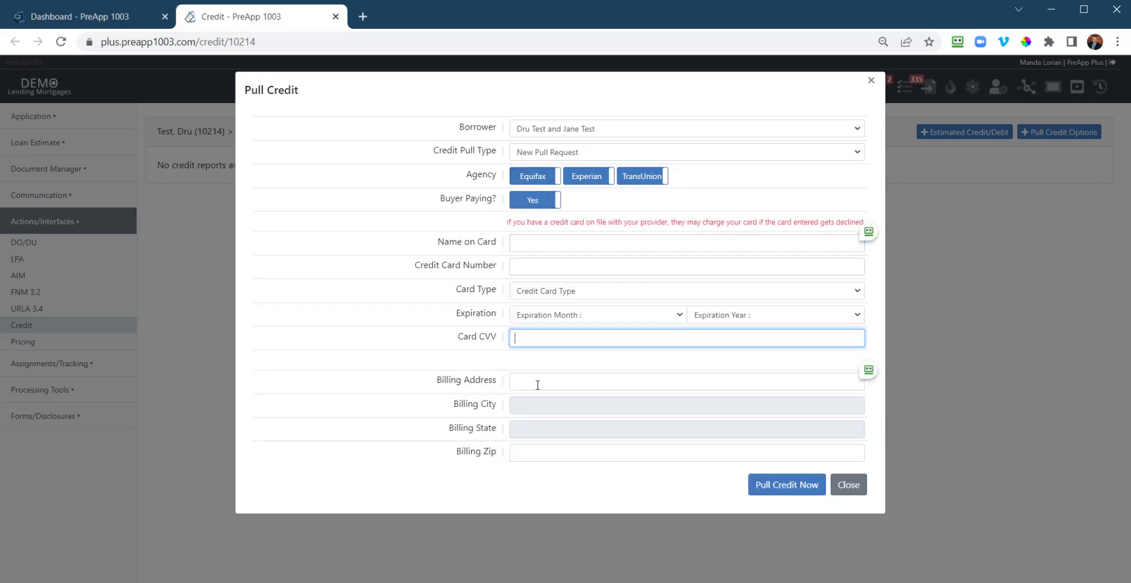
left_click(538, 382)
left_click(848, 485)
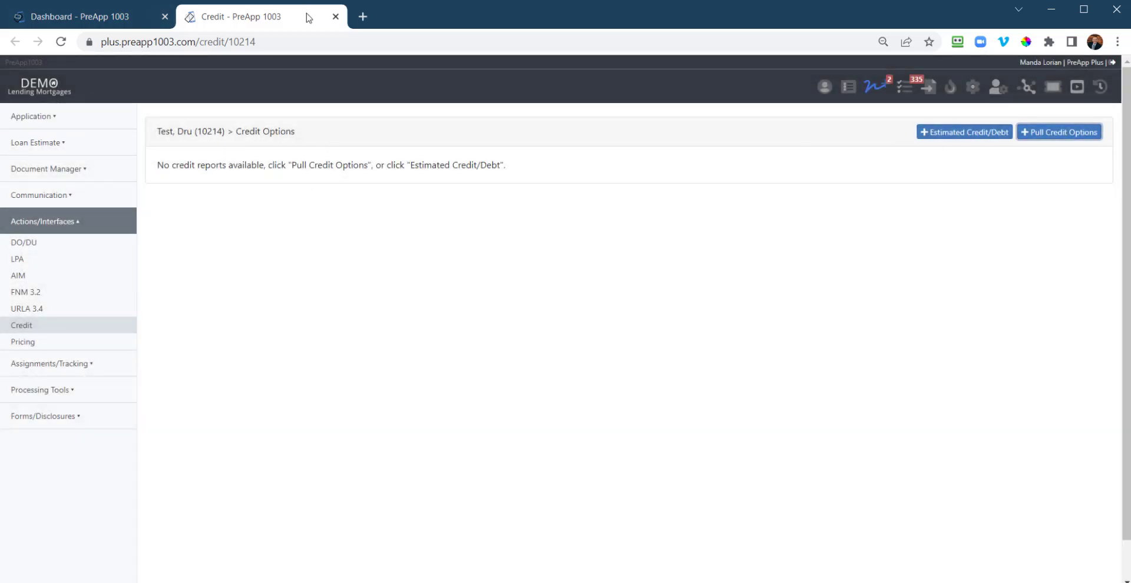
Step: Close the credit options tab and examine the types offered for the borrower's other liabilities, without adding one
left_click(335, 16)
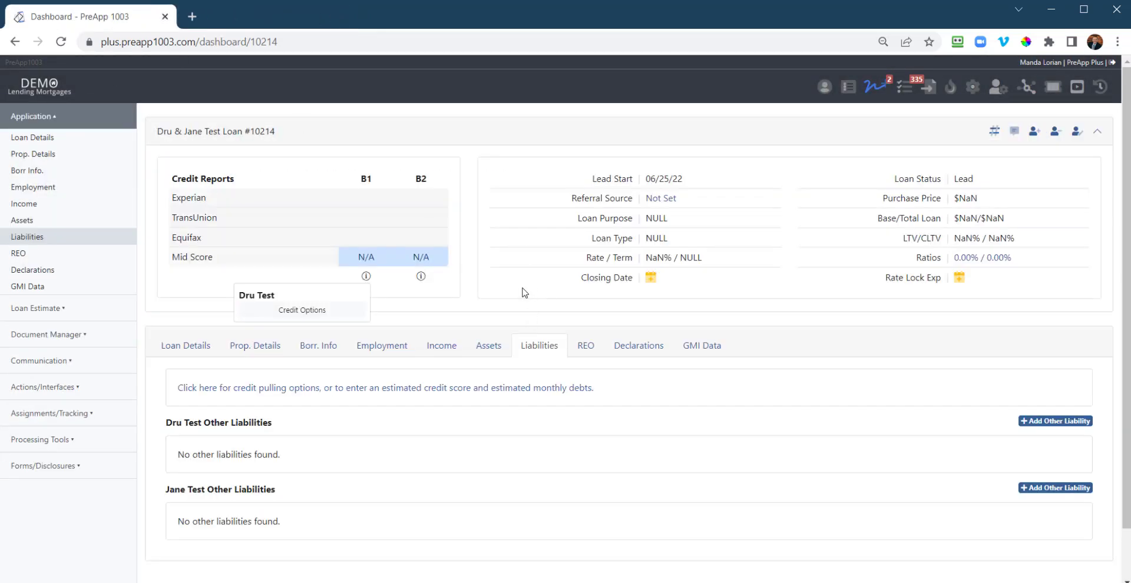
scroll(594, 375, "down", 1)
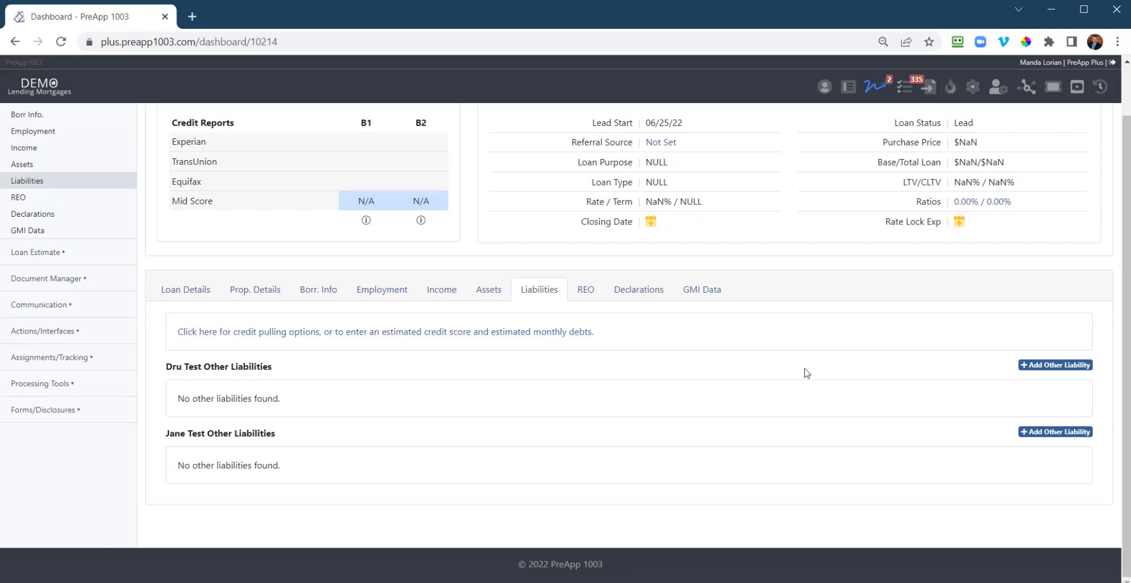
left_click(1056, 366)
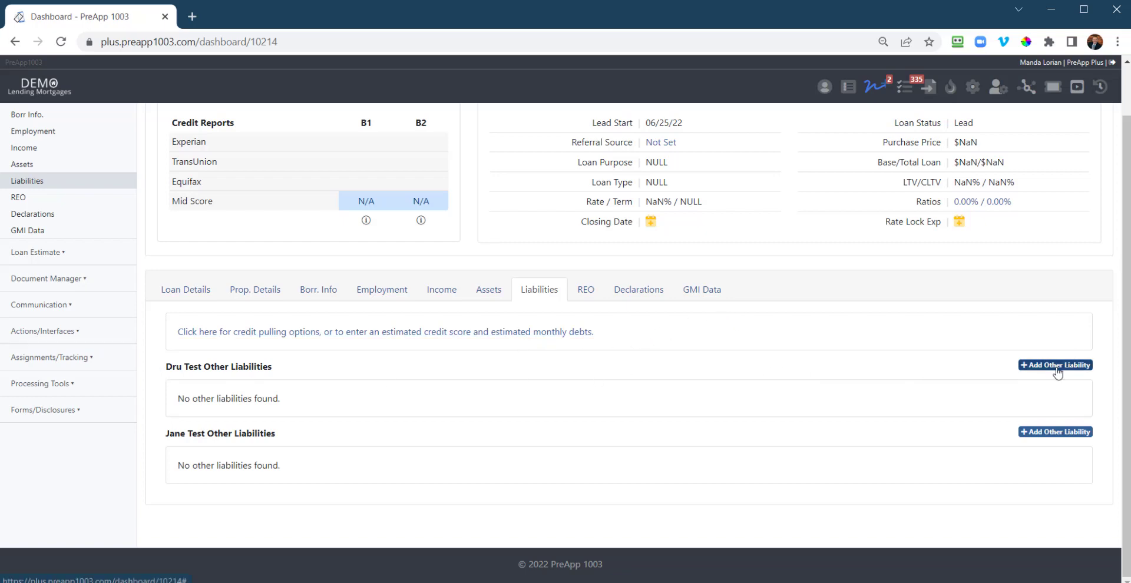
left_click(575, 157)
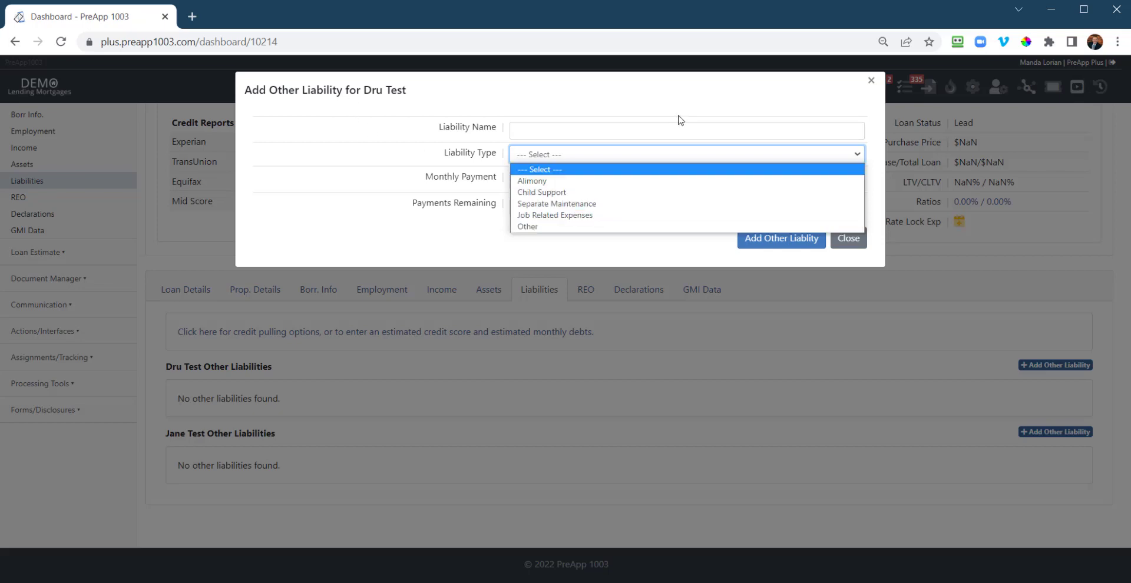
left_click(872, 80)
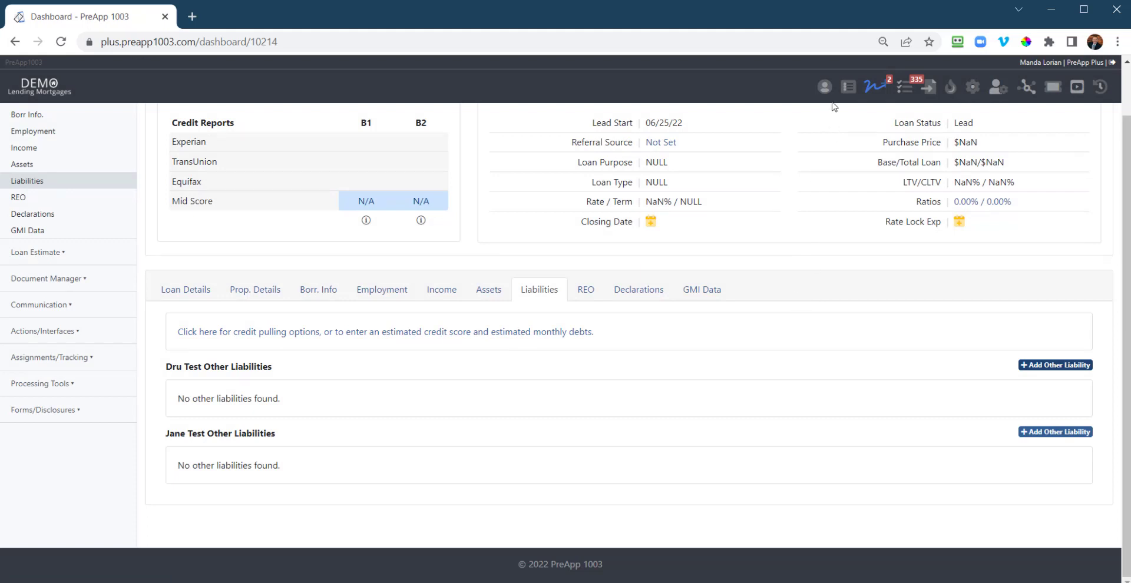
Step: Open the Pipeline in a new browser tab and open the loan that is In Processing
right_click(846, 91)
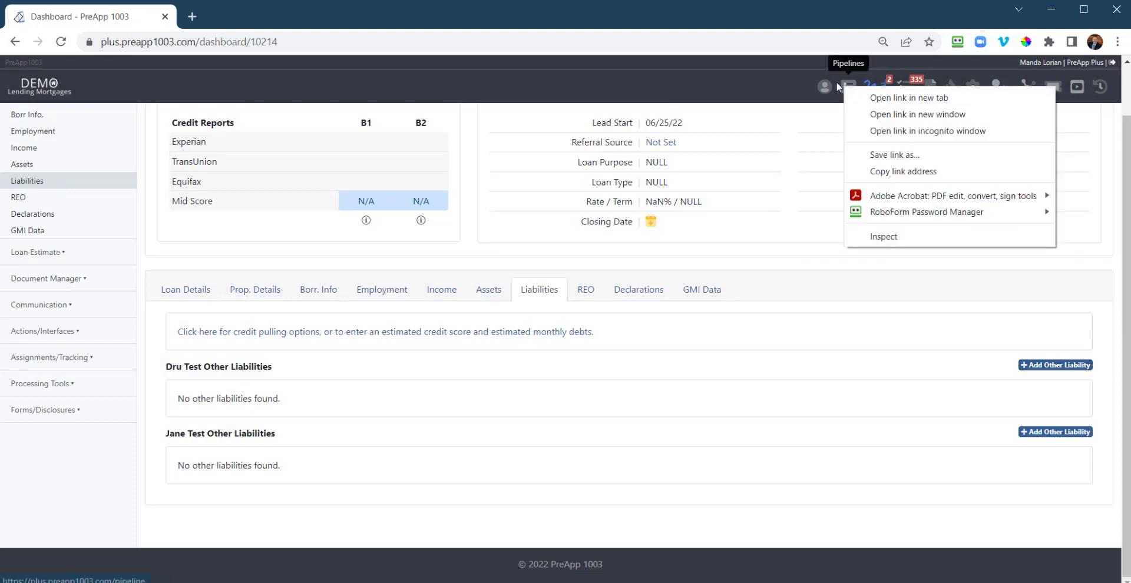
key("Escape")
left_click(846, 91)
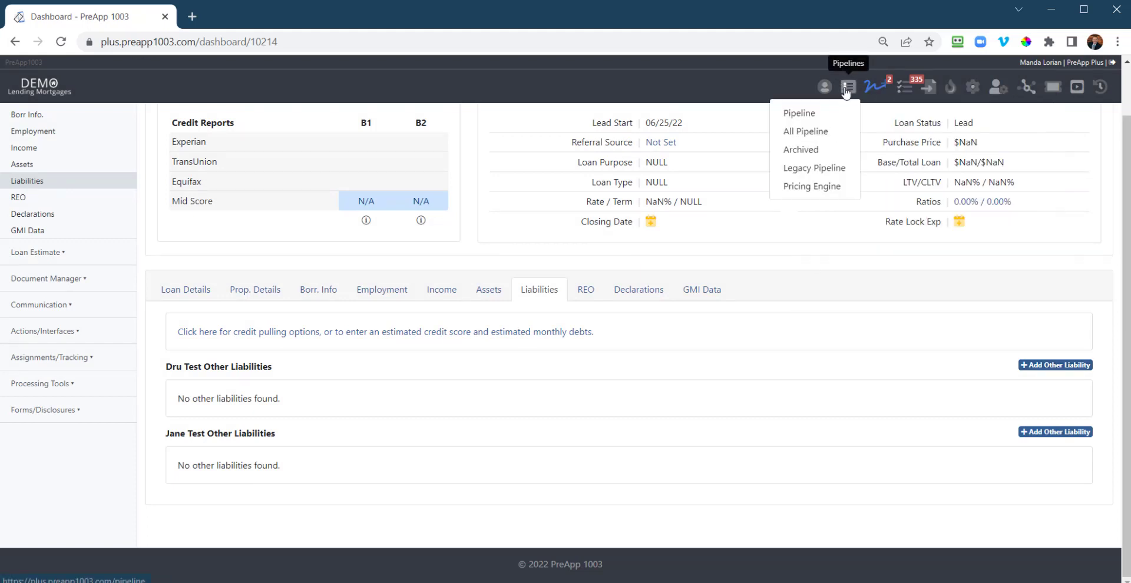
right_click(805, 116)
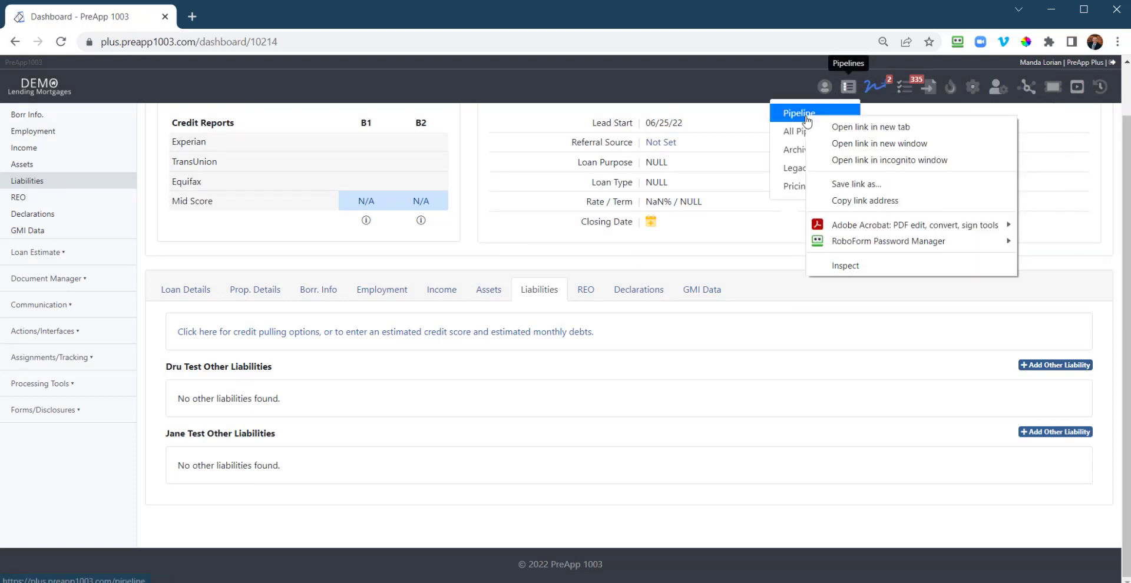
left_click(859, 128)
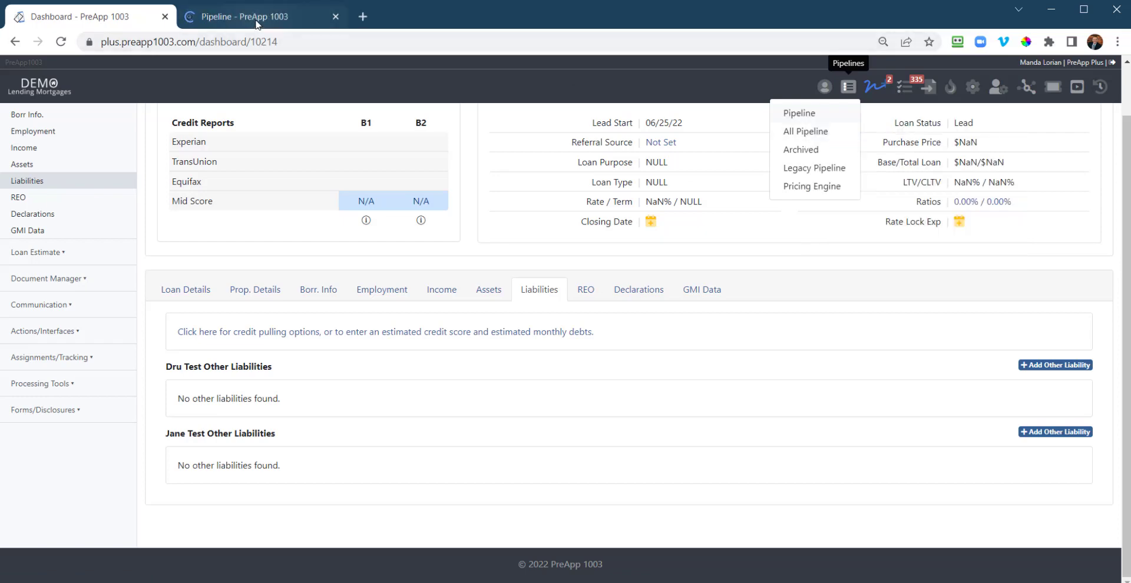
left_click(256, 22)
scroll(434, 365, "down", 3)
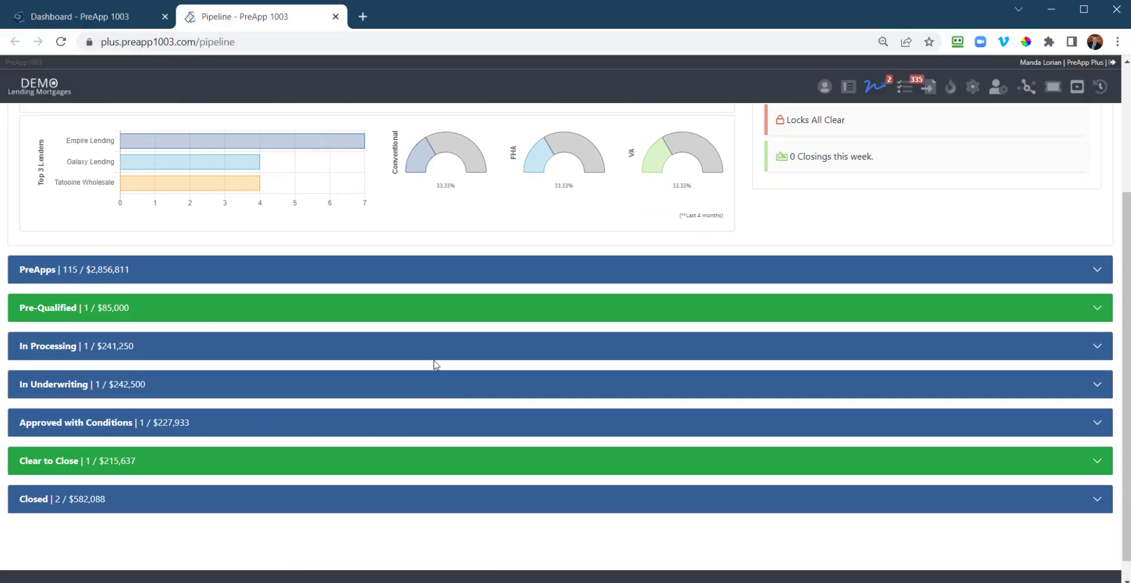
left_click(433, 353)
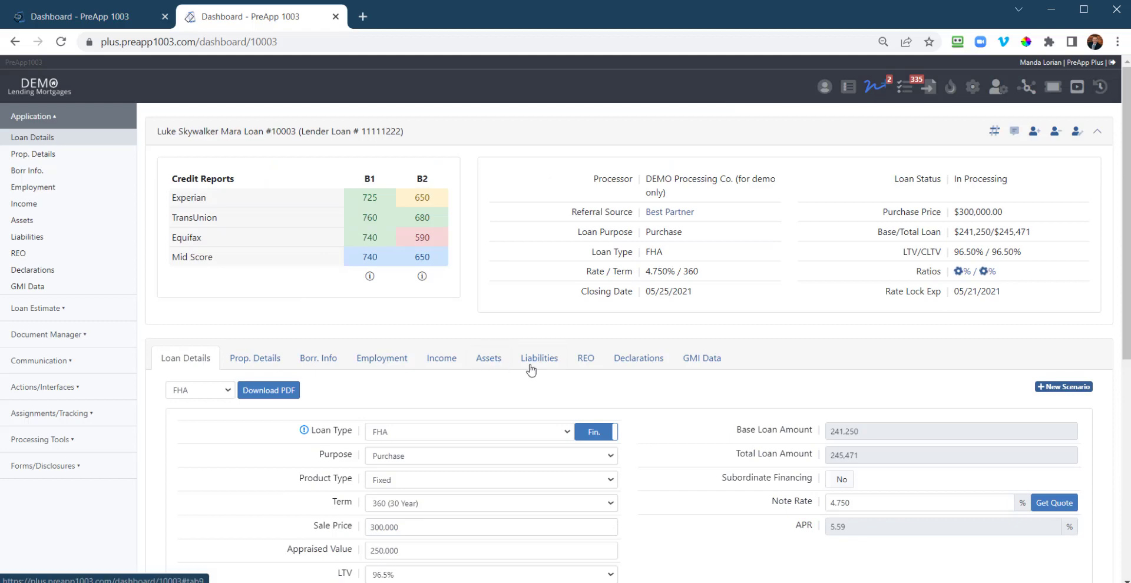
Step: Open this loan's liabilities and examine the creditor and other-liability lists of both borrowers
left_click(541, 360)
scroll(686, 355, "down", 3)
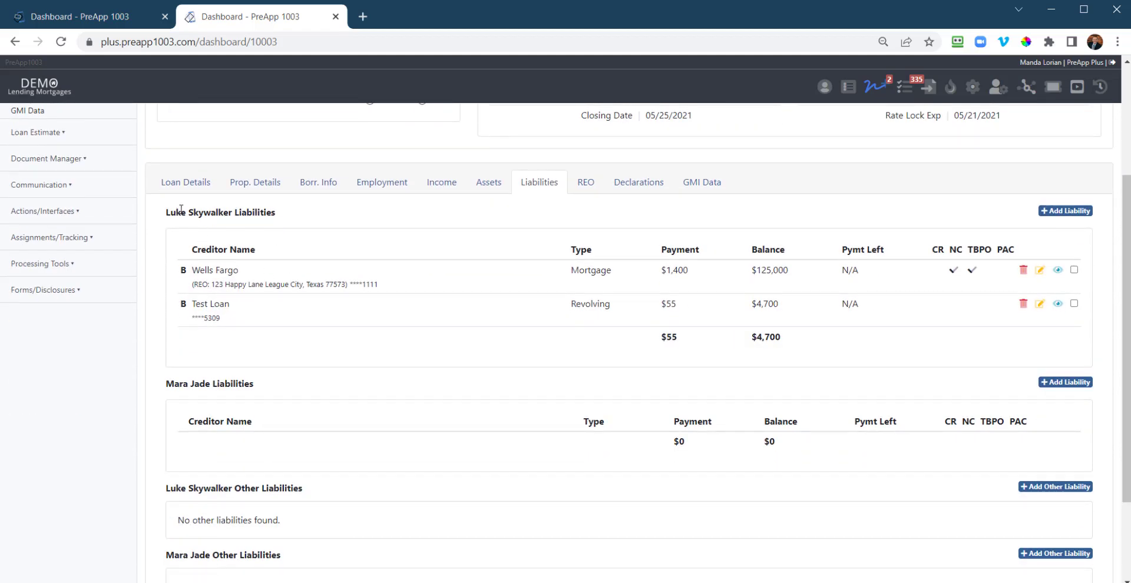
left_click_drag(181, 210, 275, 212)
scroll(345, 351, "down", 2)
left_click(256, 309)
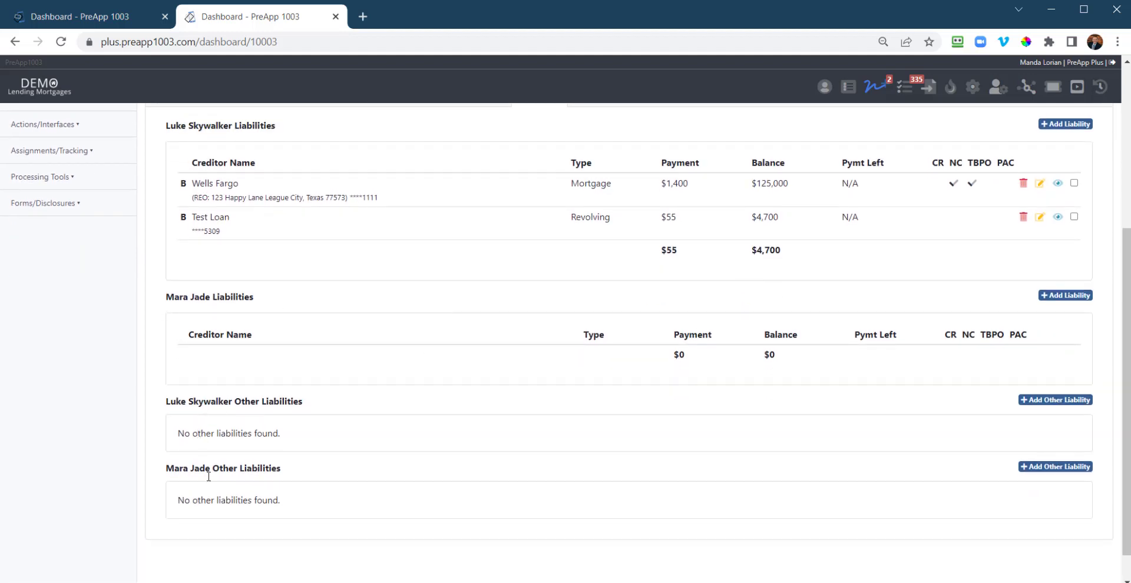
scroll(999, 213, "up", 2)
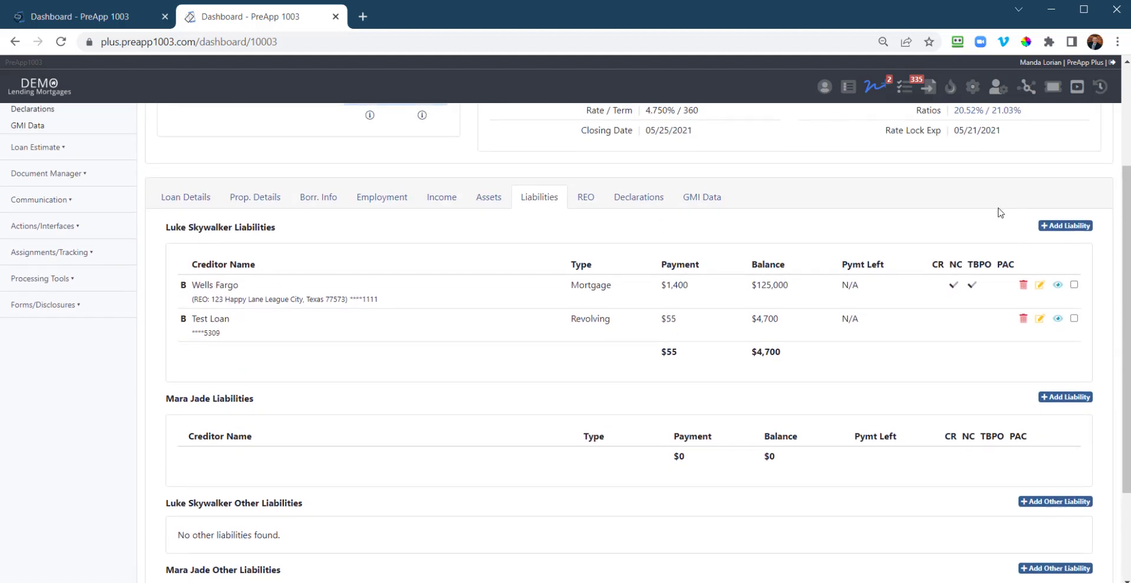
Step: Examine the borrower's Add Liability form with the Mortgage account type and the exclusion and payoff switches, then close it without adding a liability
left_click(1060, 231)
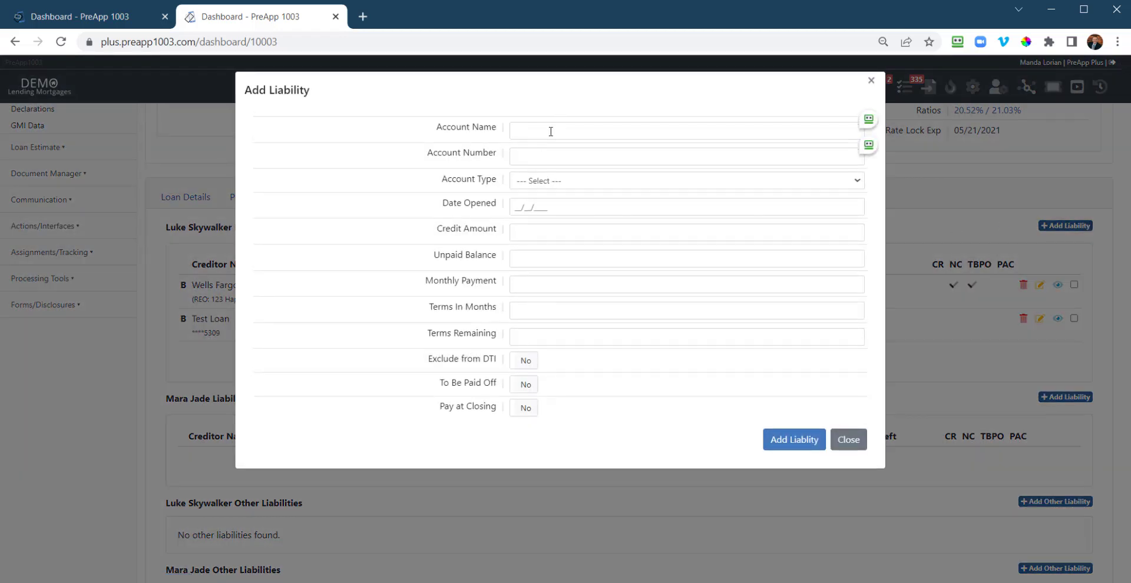
left_click(552, 181)
left_click(552, 231)
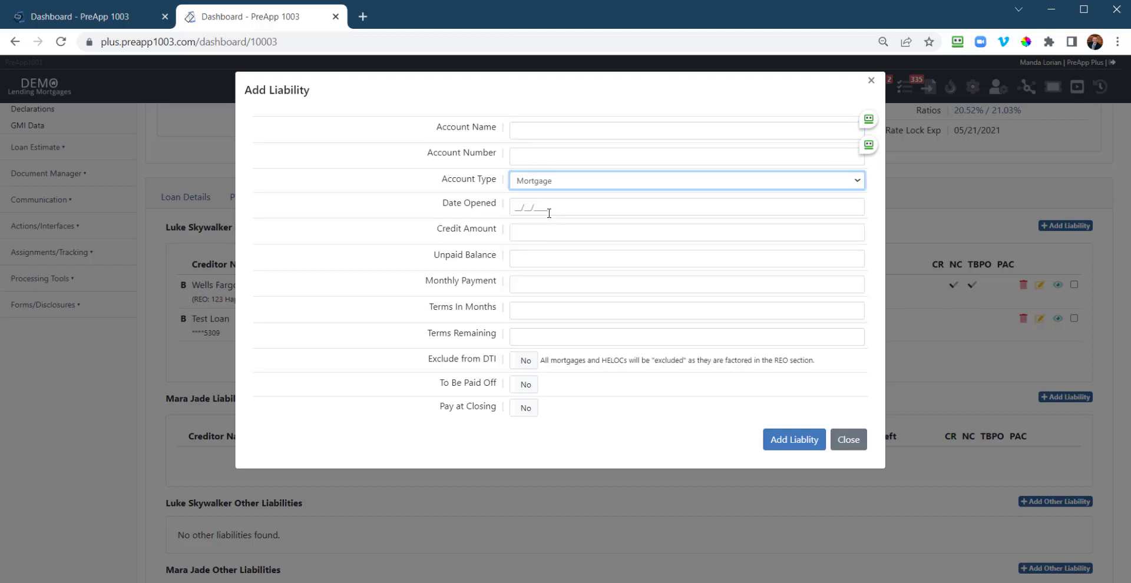
left_click(549, 210)
left_click(548, 221)
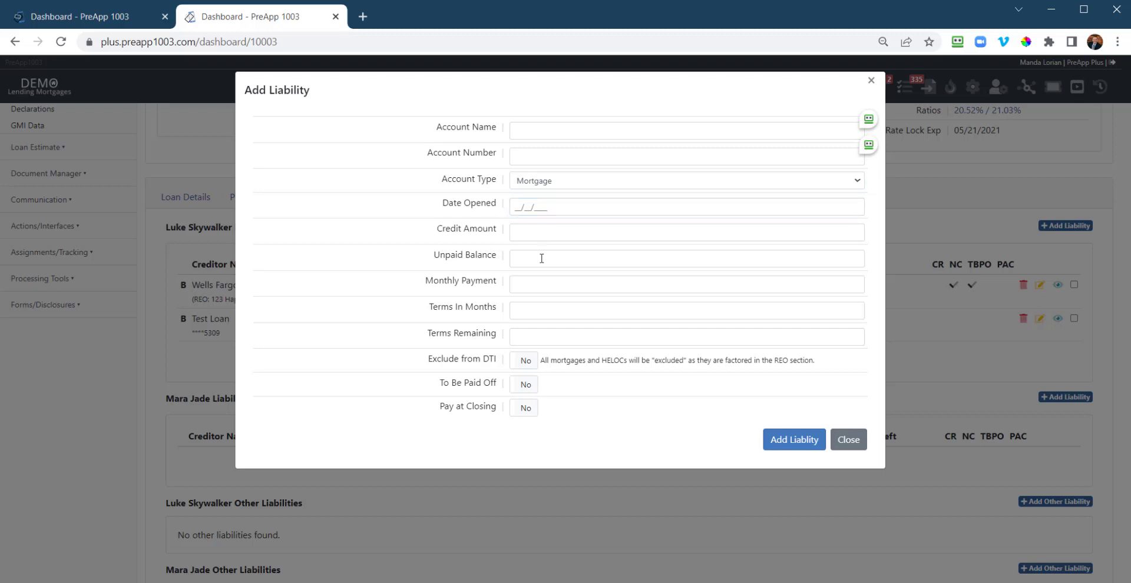
left_click(523, 362)
left_click(527, 388)
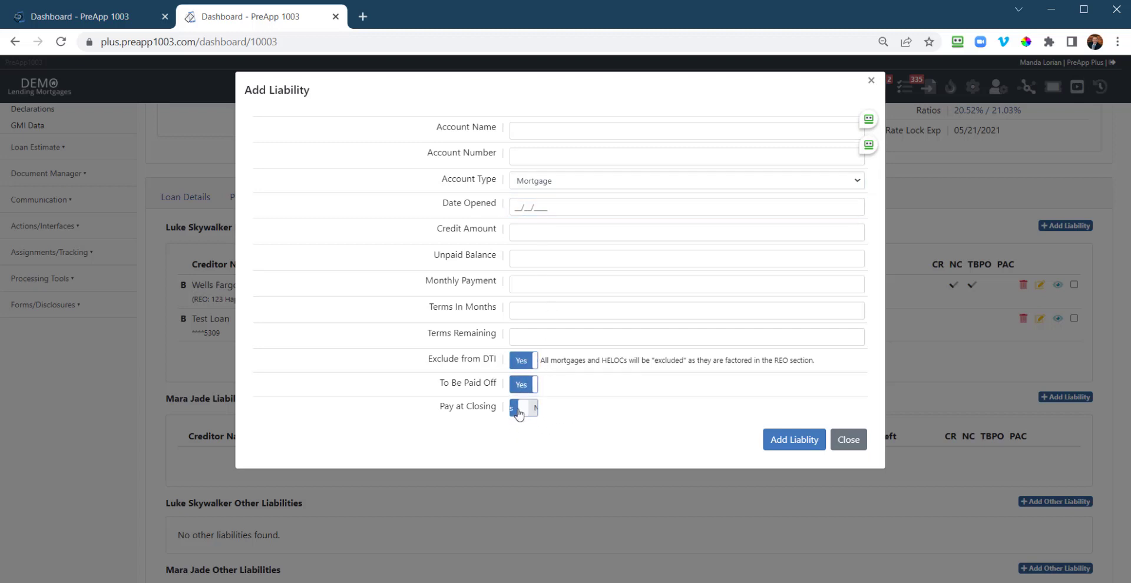
left_click(526, 384)
left_click(524, 361)
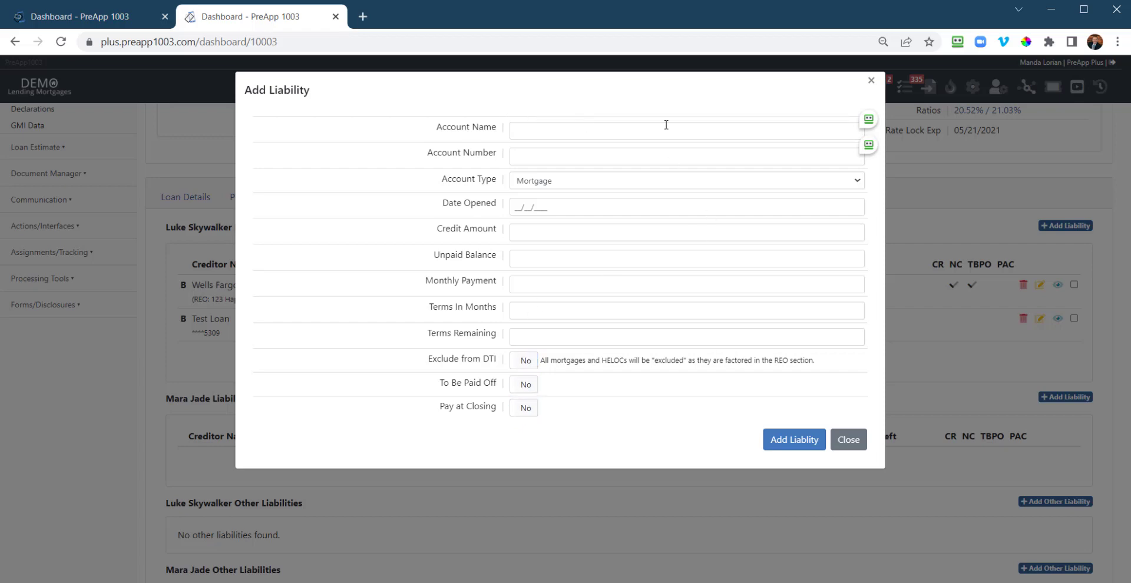
left_click(866, 84)
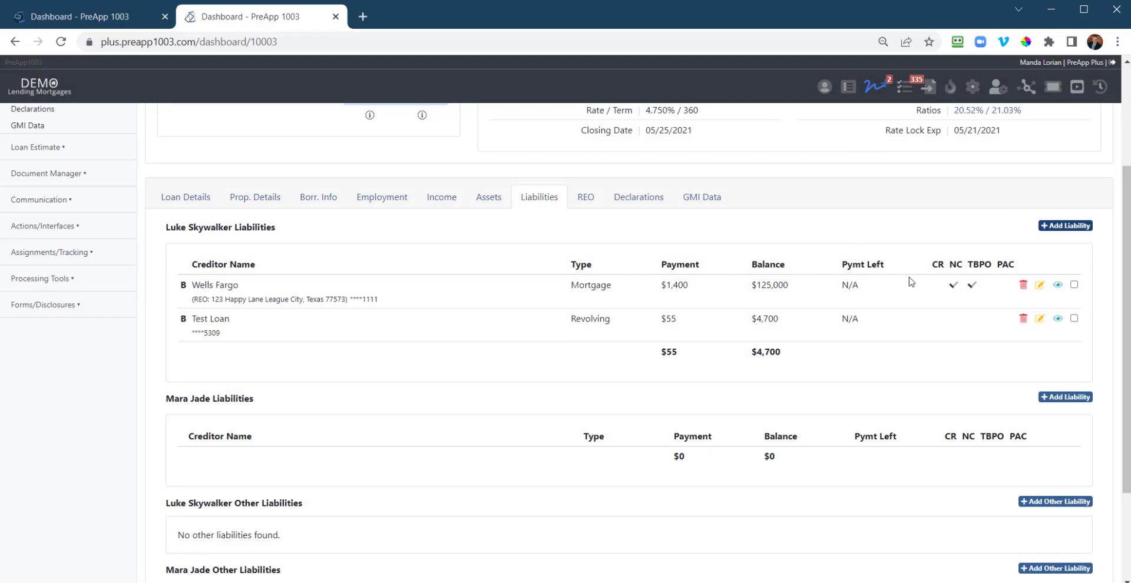
Step: Check the borrower's REO entry against the mortgage in the liabilities
left_click(586, 198)
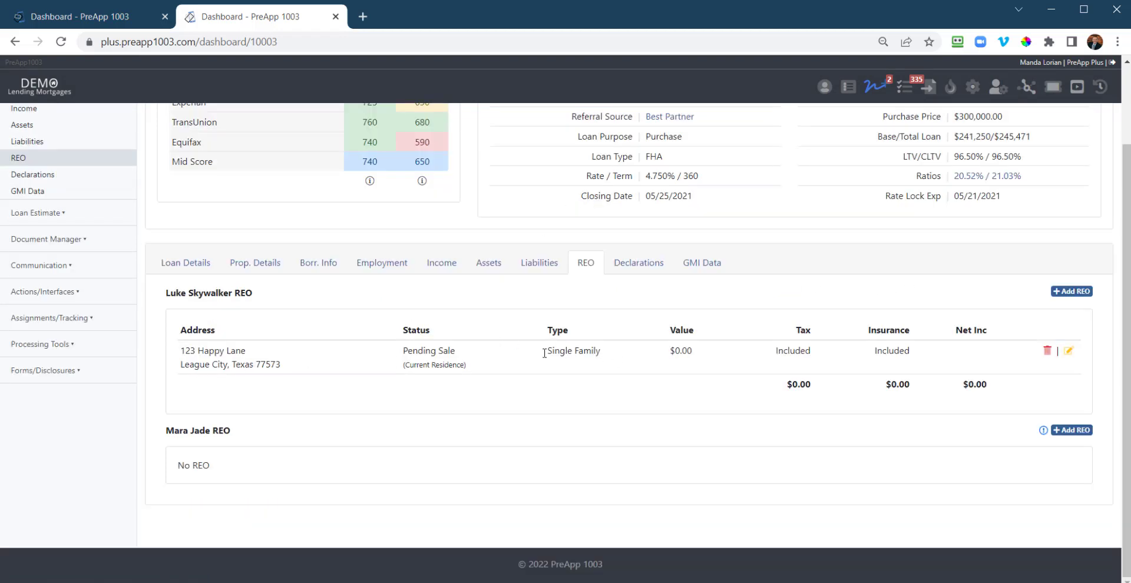
left_click(536, 262)
left_click(585, 262)
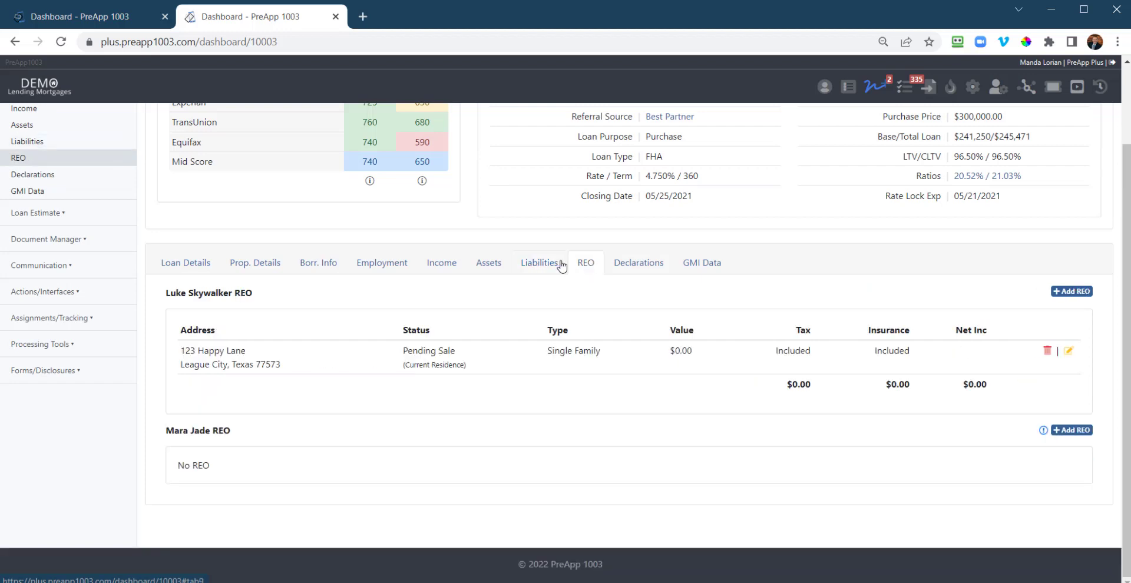
left_click(560, 264)
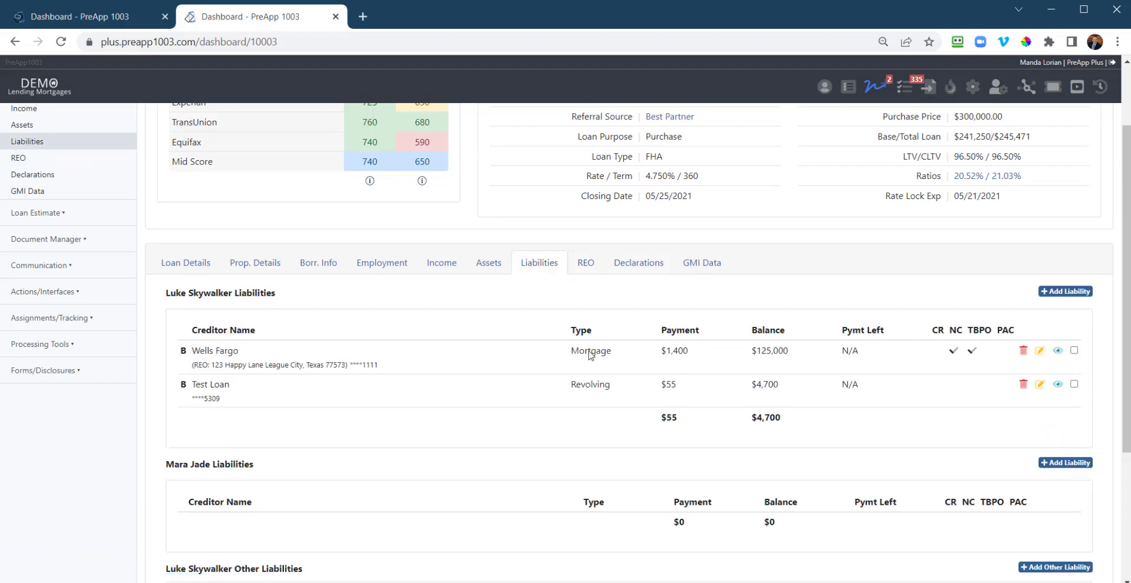
Step: Examine the Wells Fargo mortgage liability's details and its edit form with the linked REO, then close without changes
left_click(1058, 353)
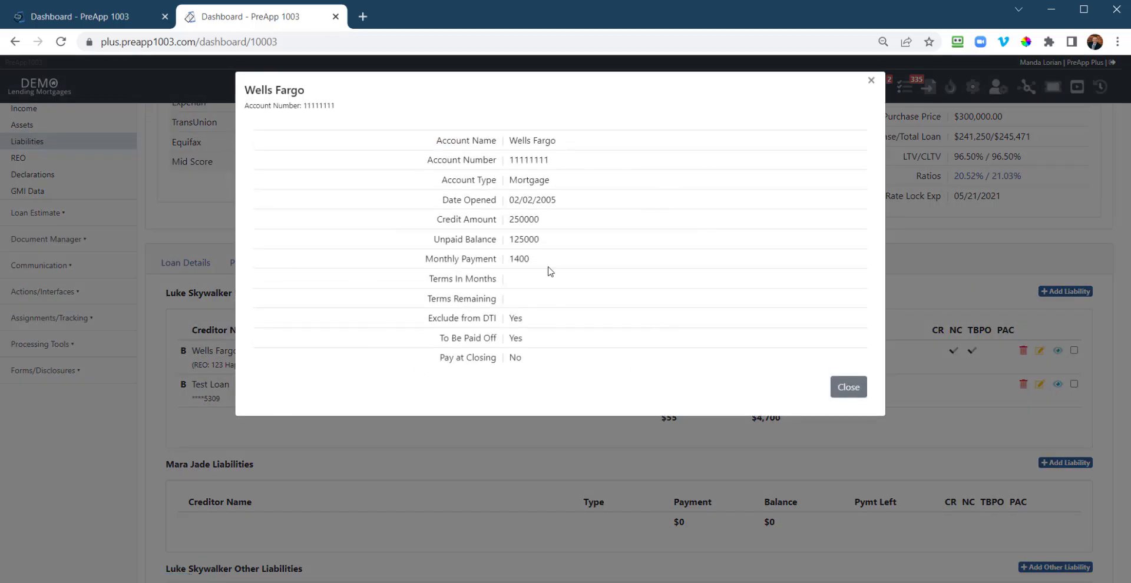
left_click(871, 83)
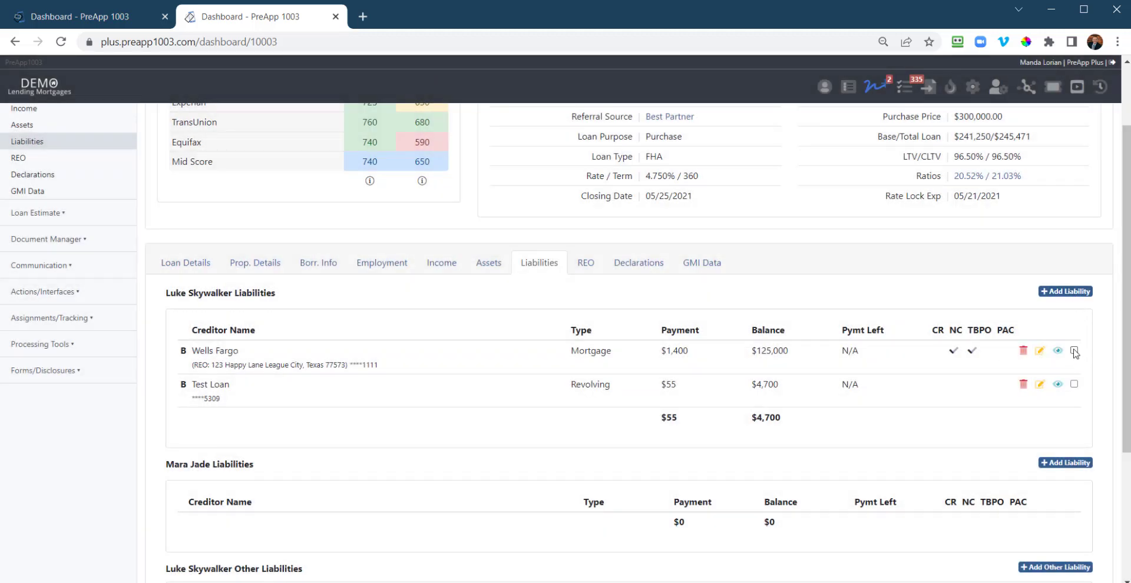
left_click(1040, 351)
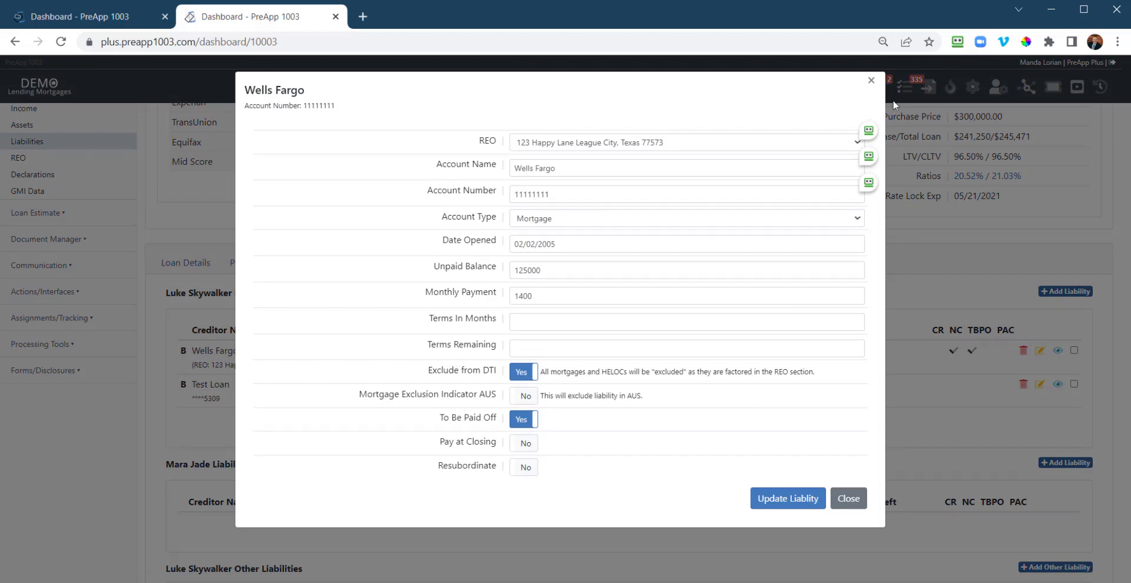
left_click(870, 82)
Step: Review both borrowers' other-liability sections and the liability types in the borrower's Add Other Liability form, then close it without adding one
scroll(815, 299, "down", 1)
scroll(816, 299, "down", 2)
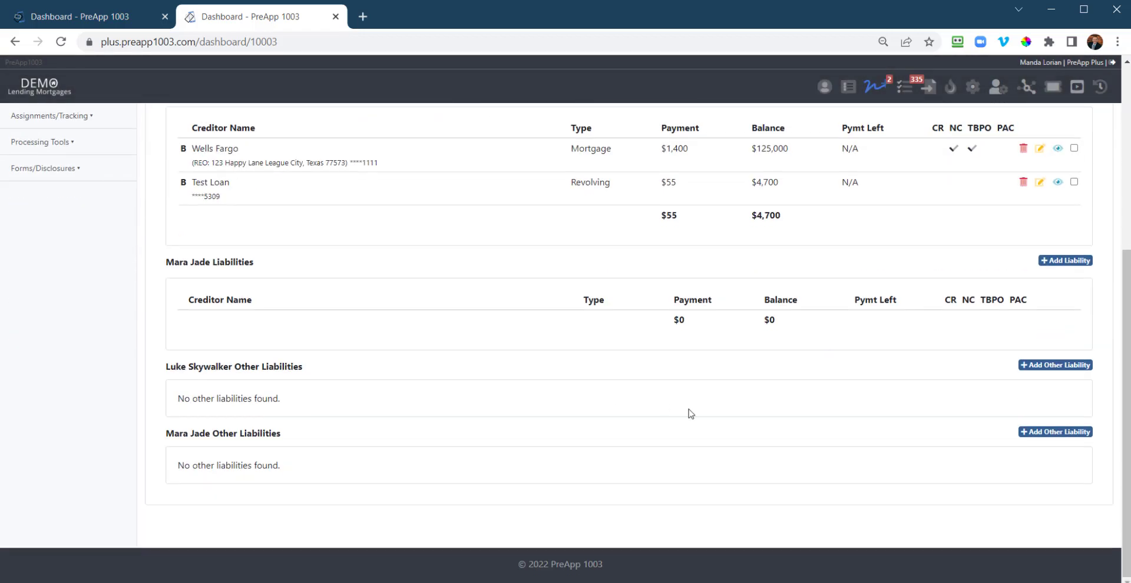
left_click_drag(162, 366, 353, 380)
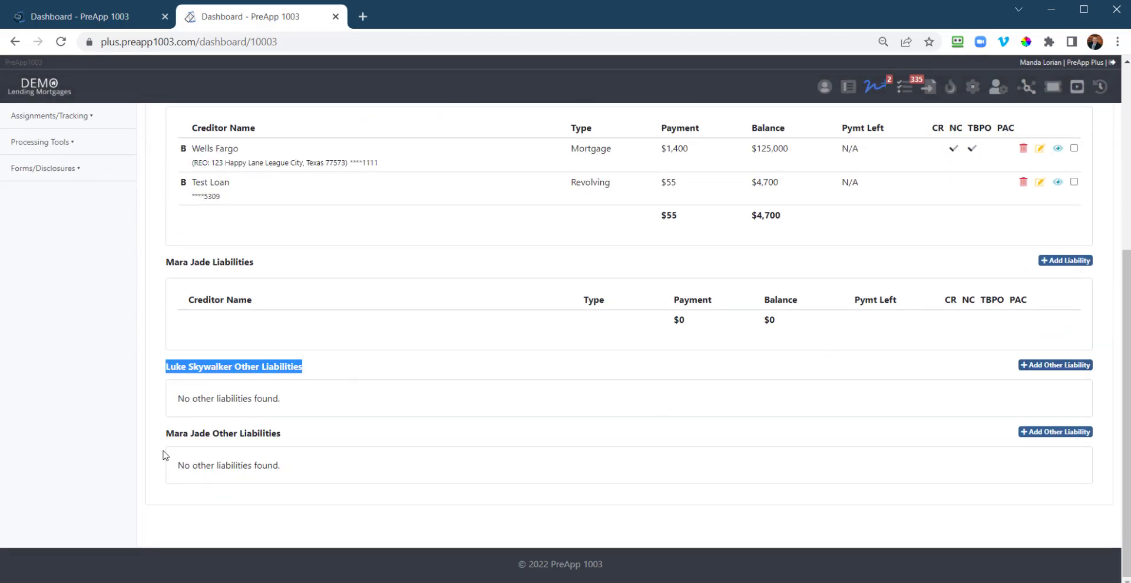
left_click_drag(174, 434, 298, 436)
left_click(1055, 367)
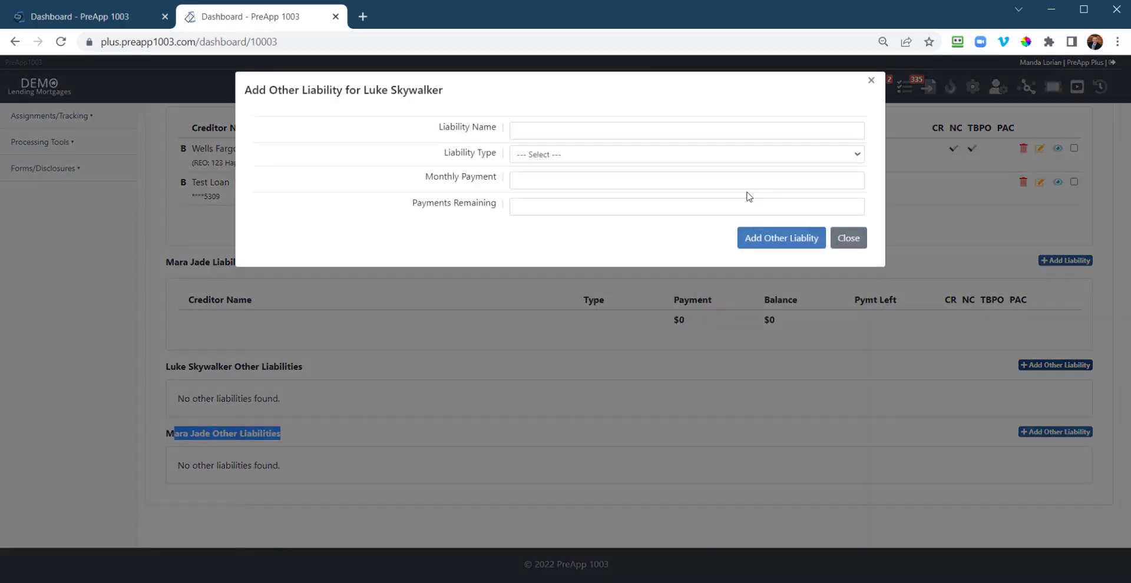
left_click(552, 158)
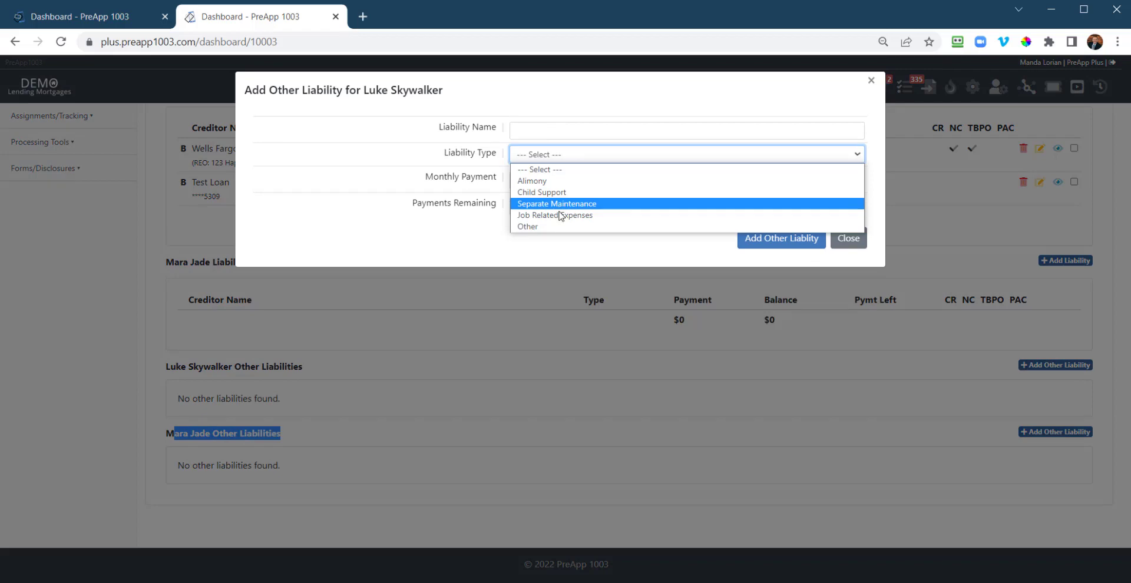
left_click(861, 245)
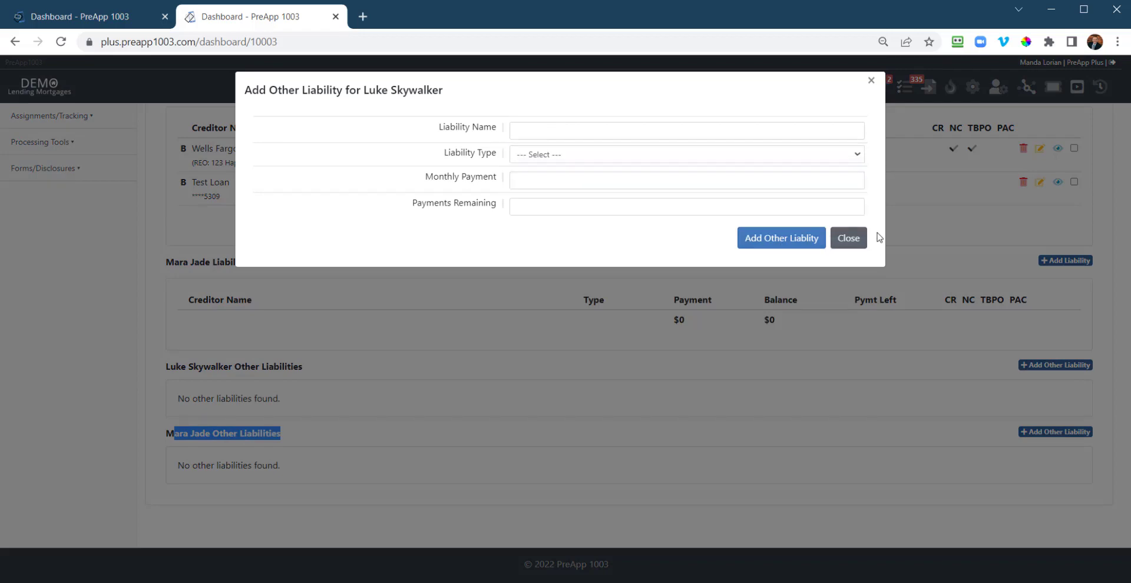
left_click(848, 238)
Step: In the new Lead loan, add the borrower's listed address as a Single Family REO, Pending Sale, current residence, valued at $200,000
left_click(113, 19)
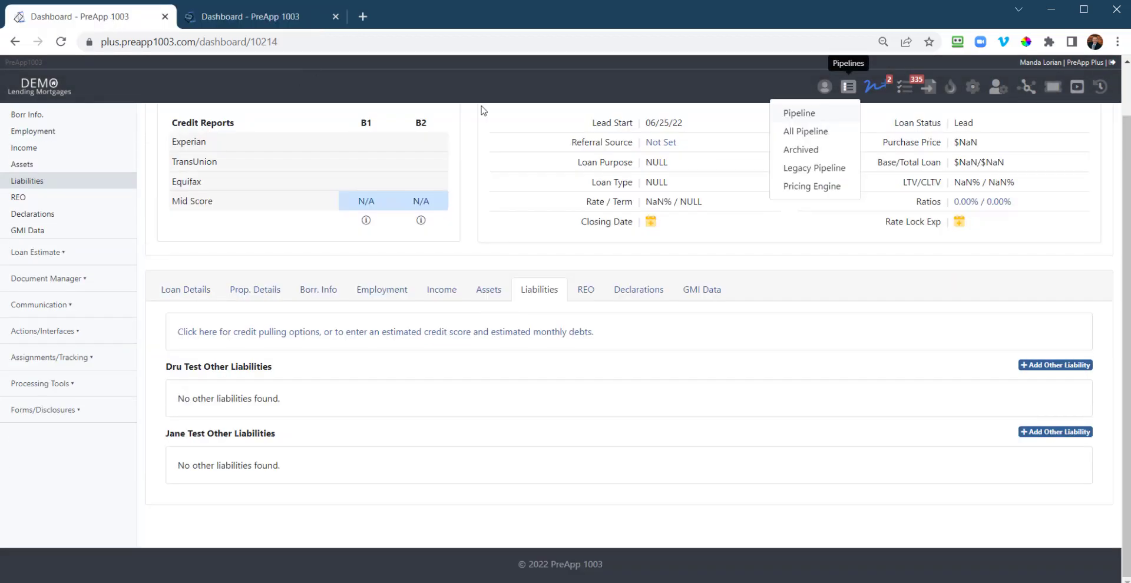
left_click(589, 294)
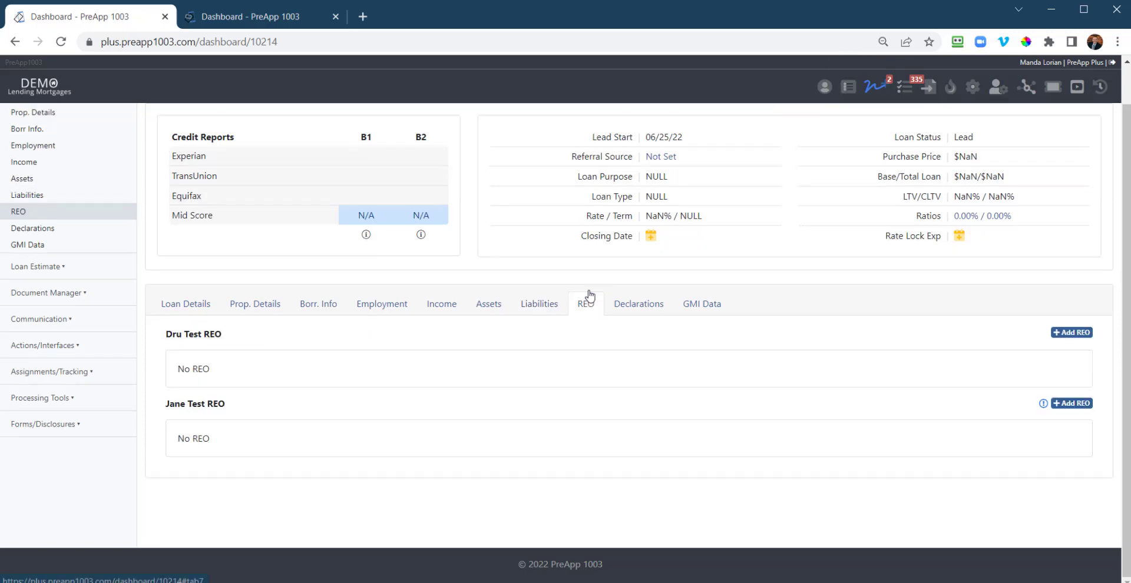
left_click(1069, 334)
left_click(370, 129)
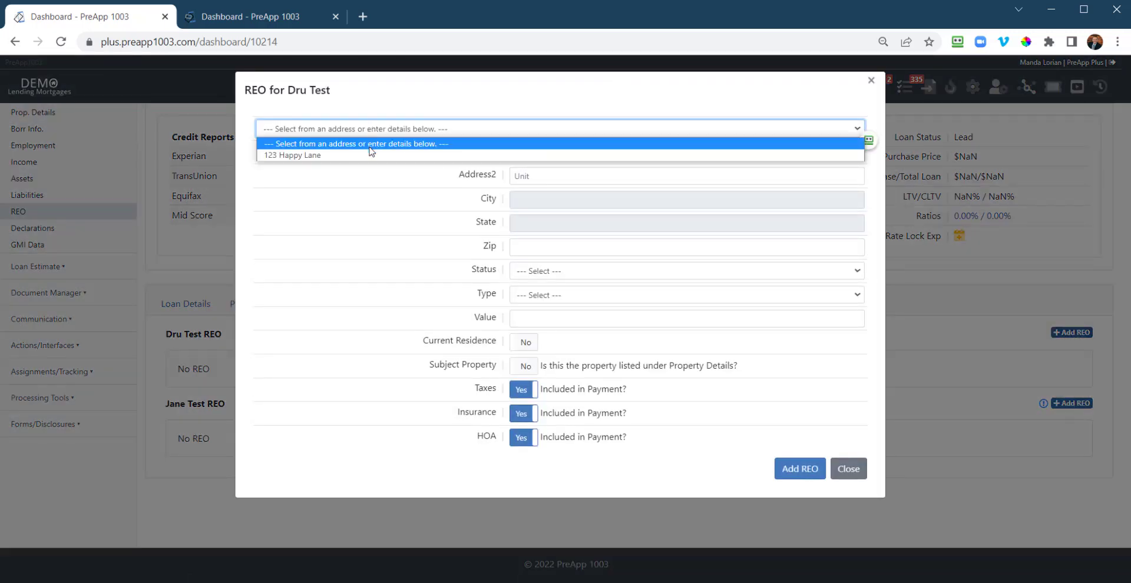
left_click(305, 155)
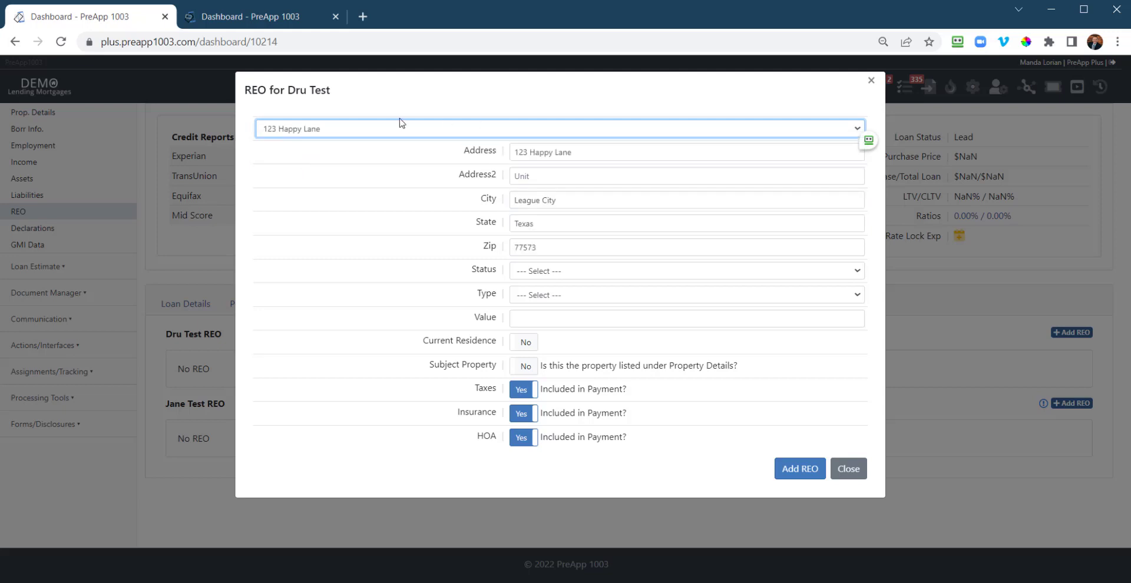
left_click(349, 132)
left_click(294, 142)
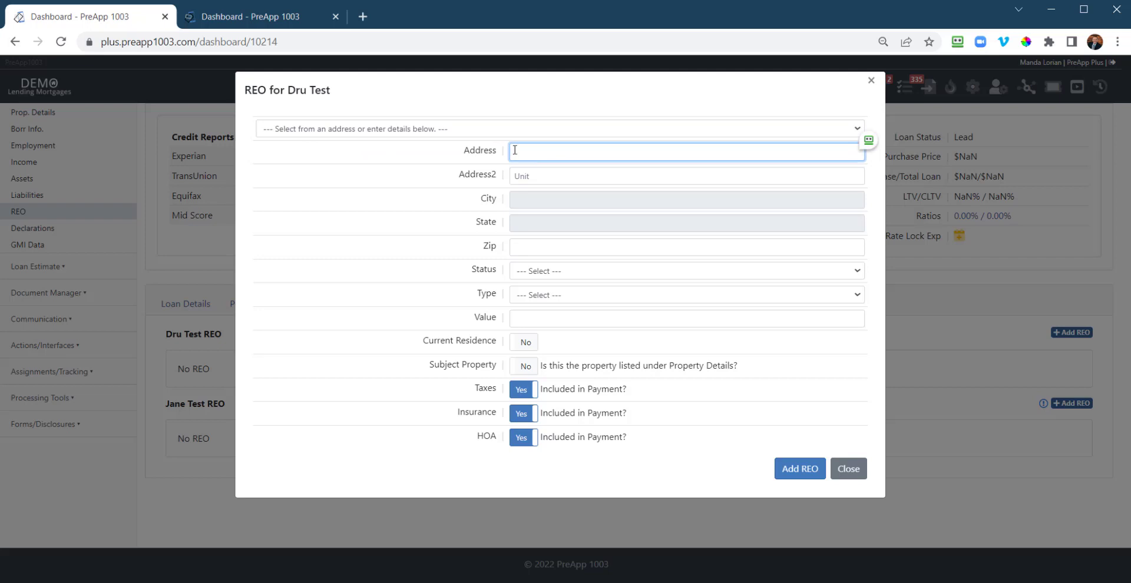
left_click(446, 131)
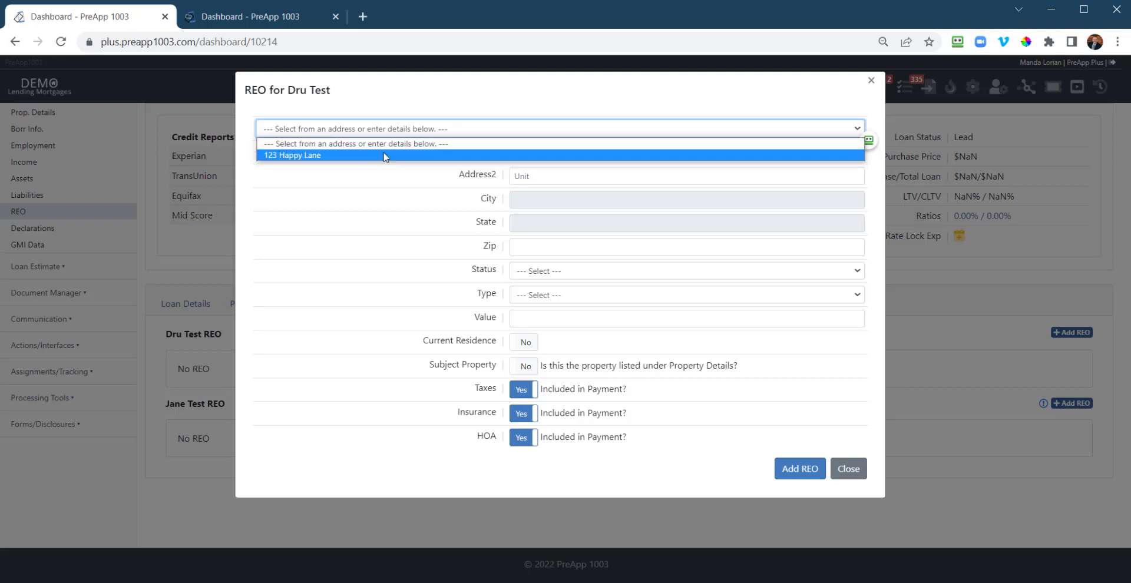
left_click(350, 156)
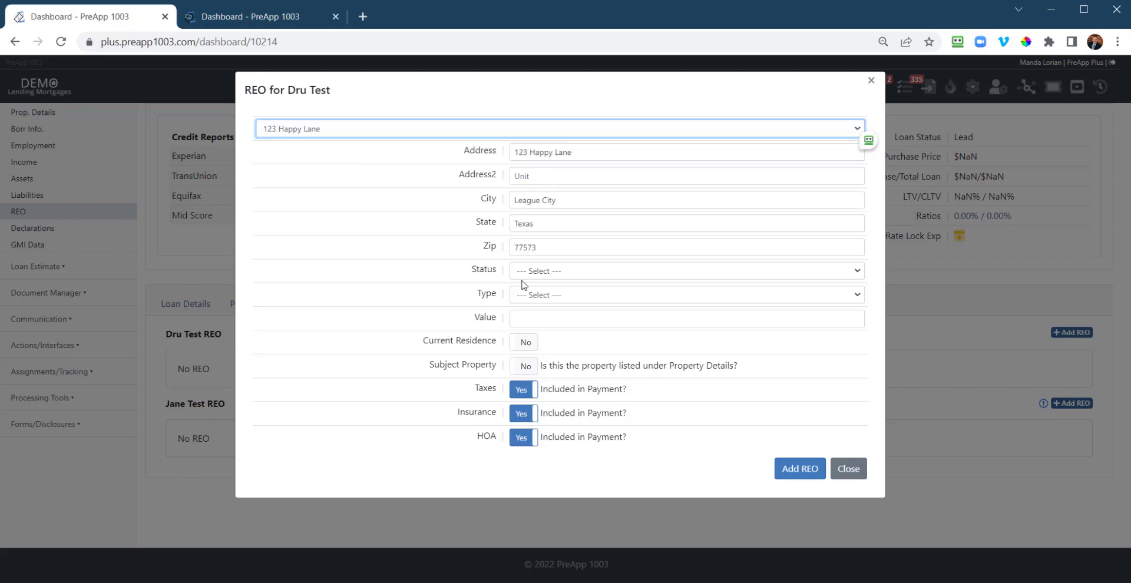
left_click(570, 272)
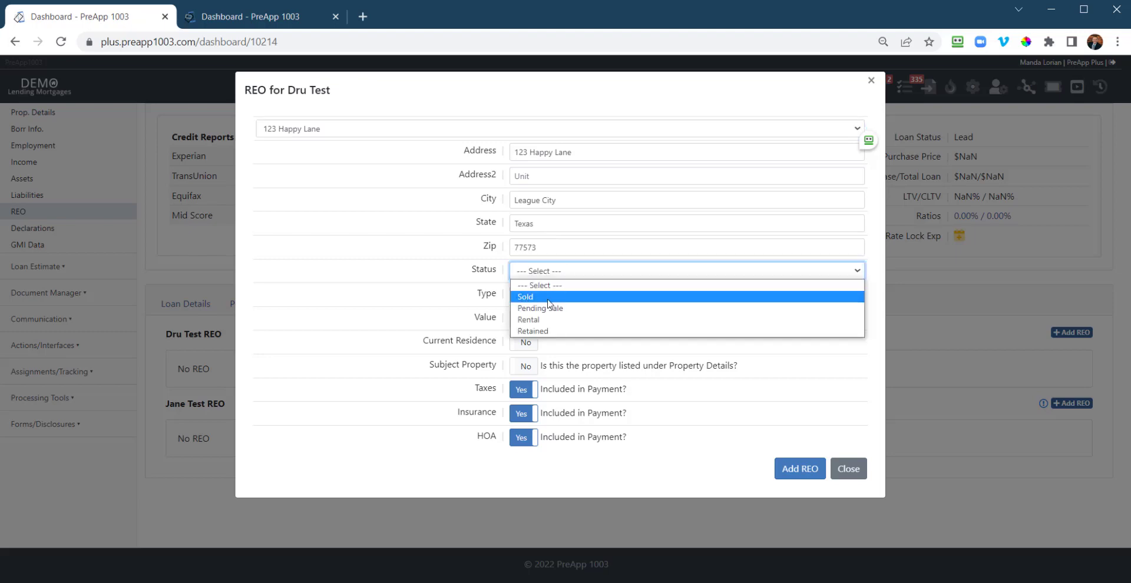
left_click(548, 308)
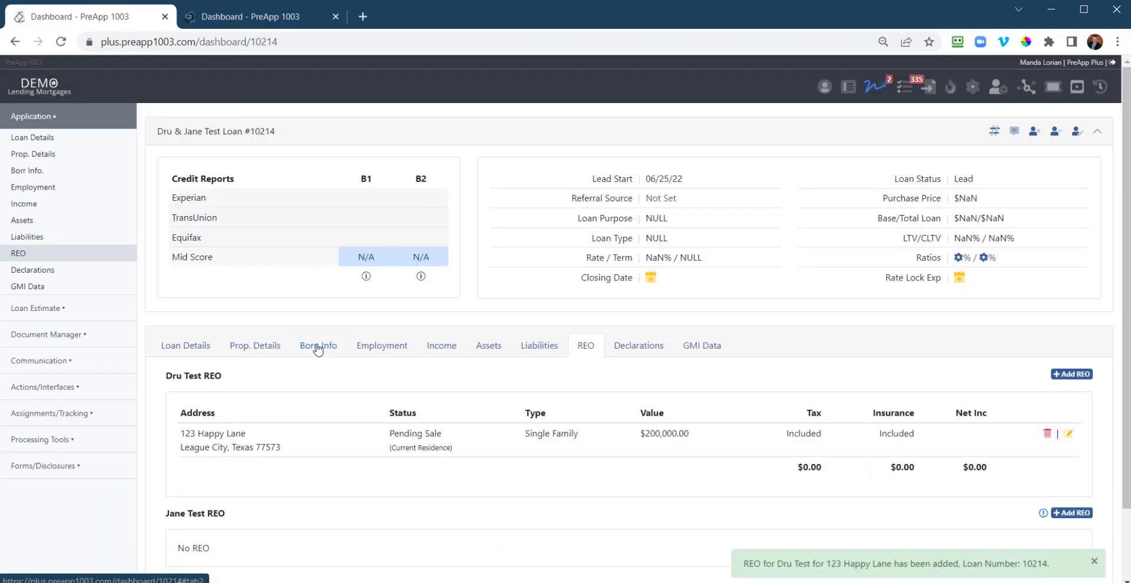
Step: Set the living status of the borrower's current residence to Own and update the residence
left_click(318, 347)
left_click(1072, 429)
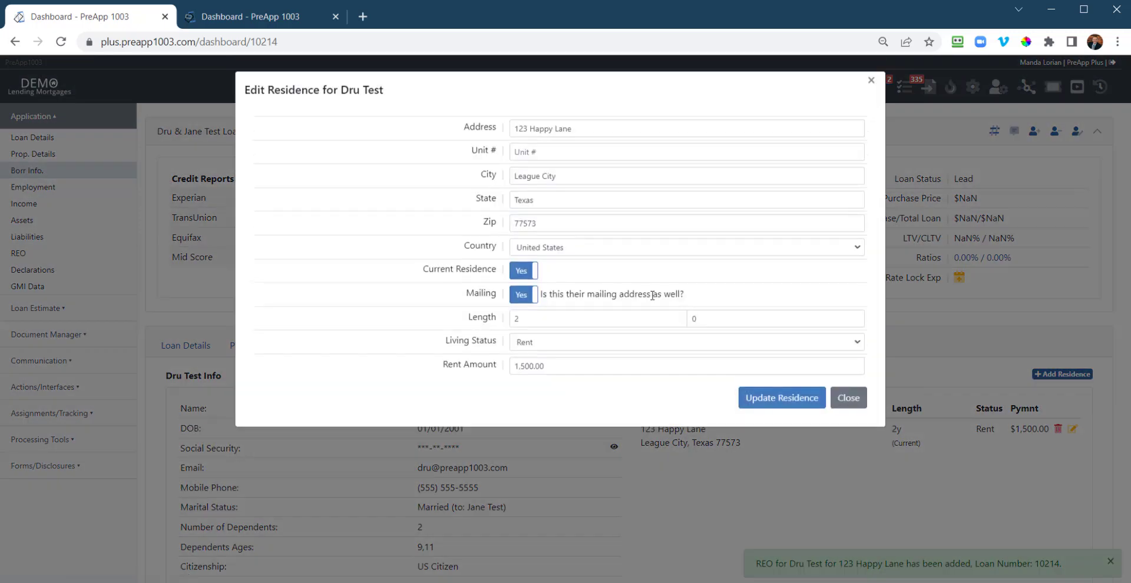
left_click(580, 347)
left_click(548, 377)
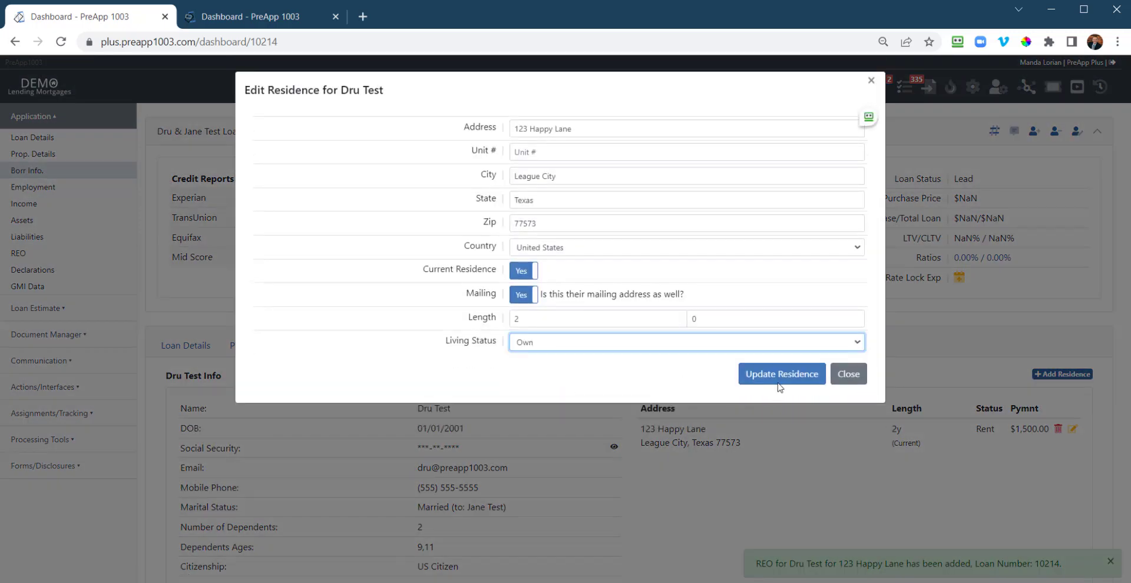
left_click(779, 380)
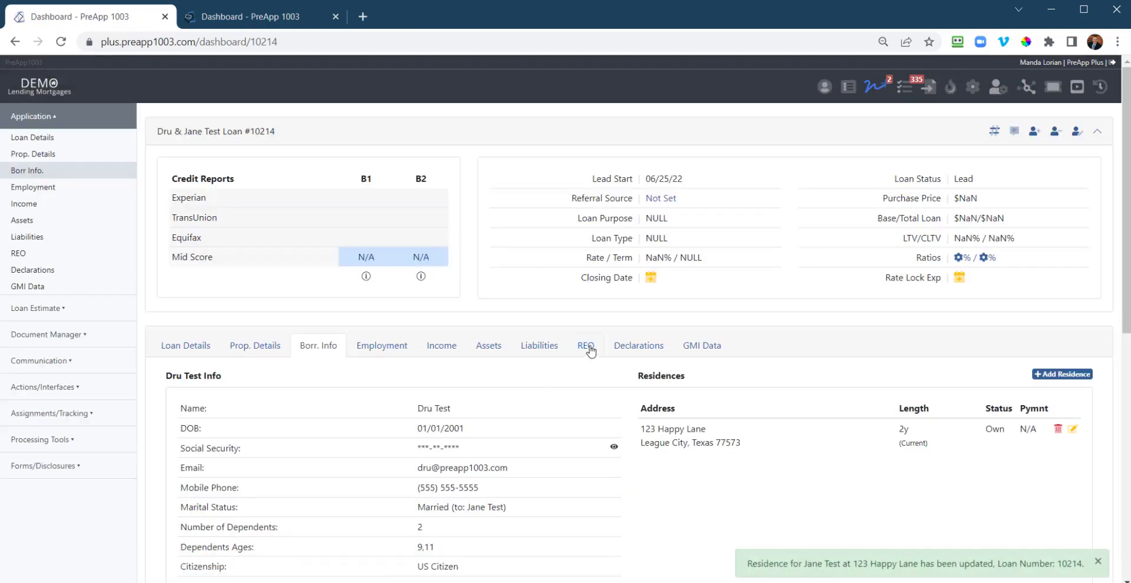
Step: Check the borrower's REO entry and read the information note about adding REOs for the co-borrower
left_click(585, 345)
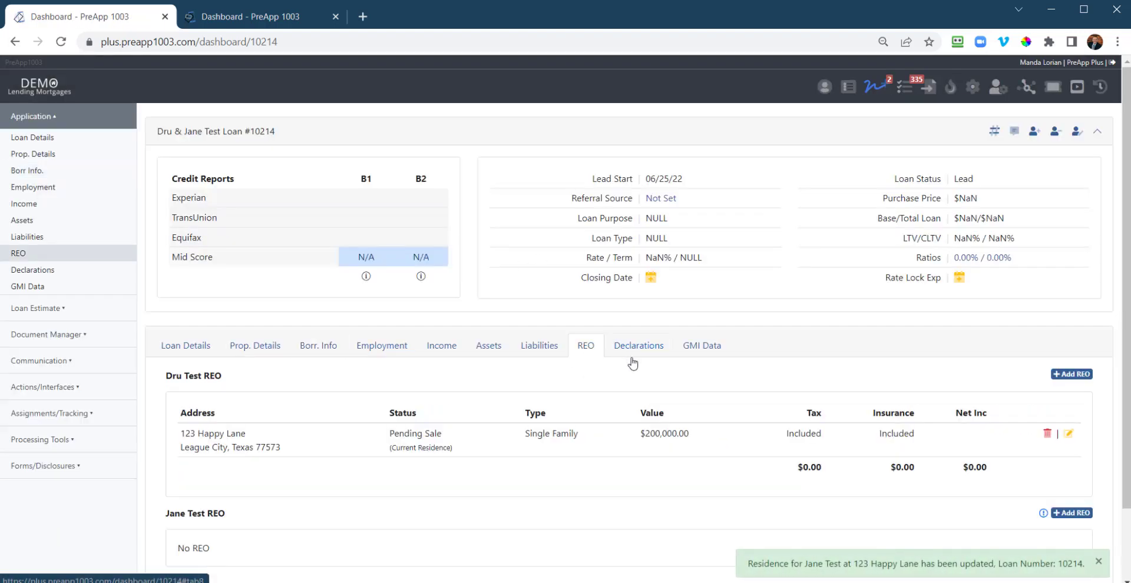
scroll(633, 362, "down", 2)
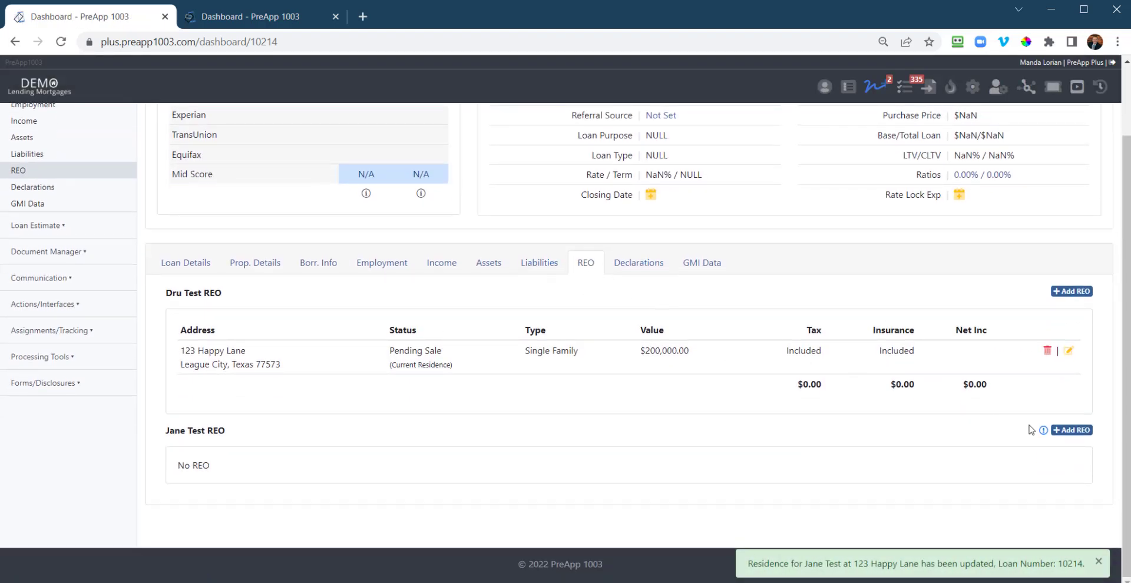
mouse_move(1044, 431)
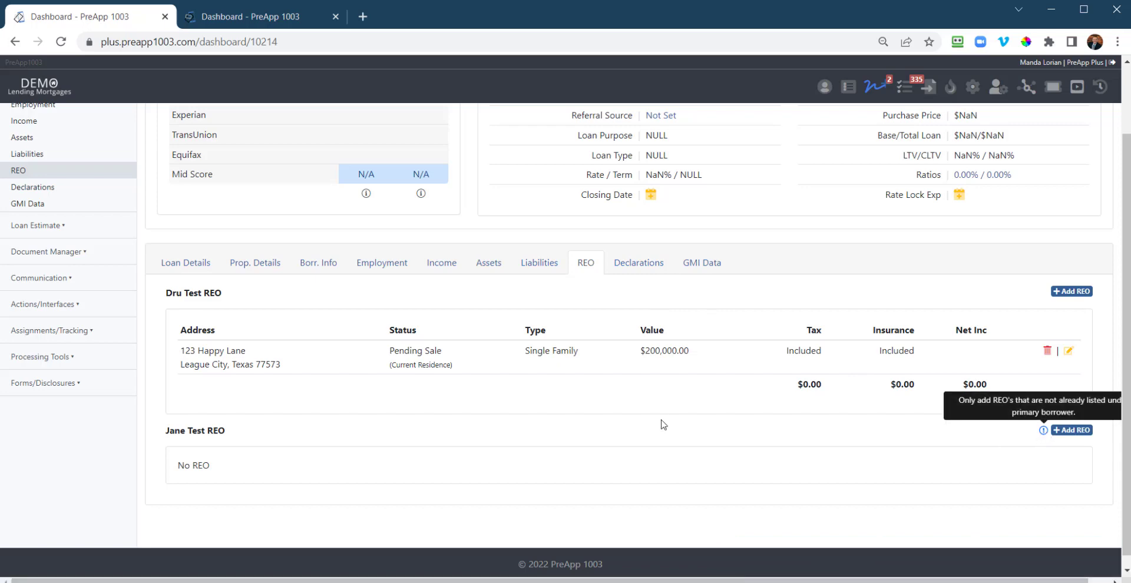
Step: Review the declaration questions and the Yes/No answers for both borrowers
left_click(646, 266)
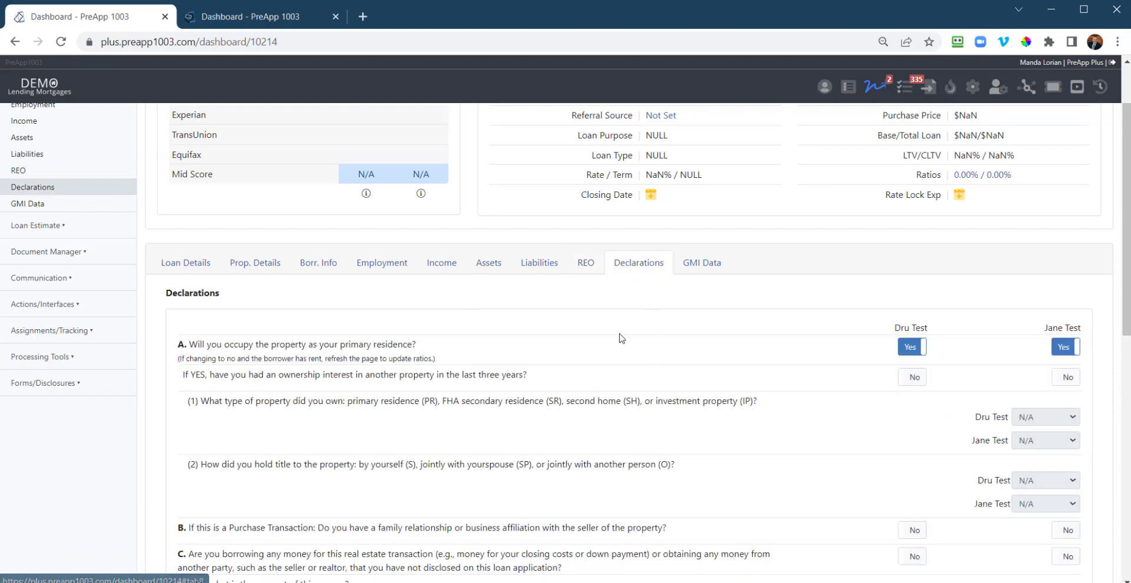
scroll(957, 236, "down", 2)
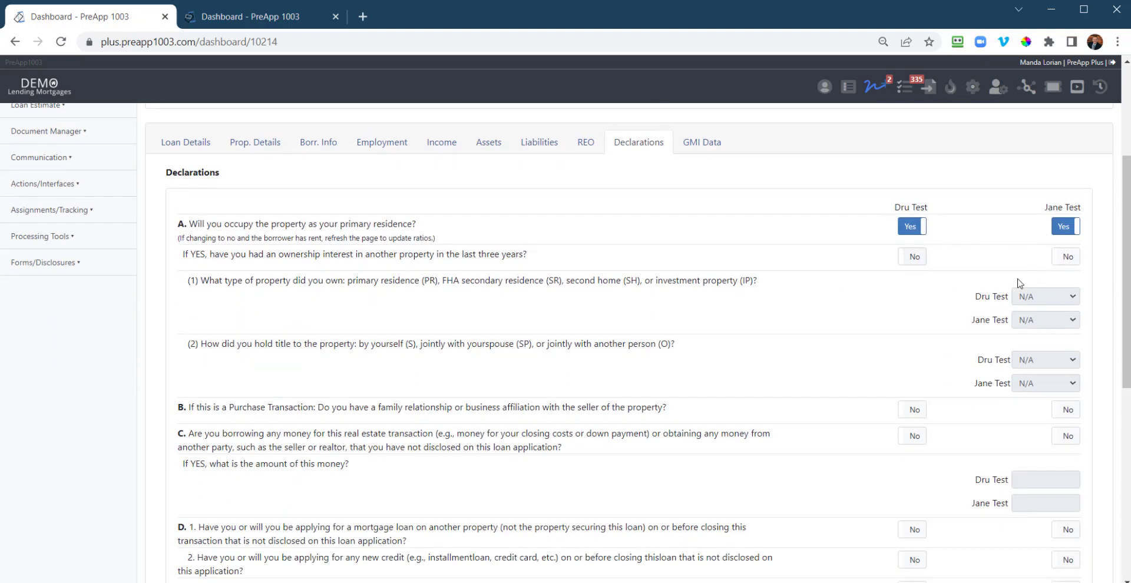
scroll(995, 309, "down", 2)
scroll(993, 399, "down", 4)
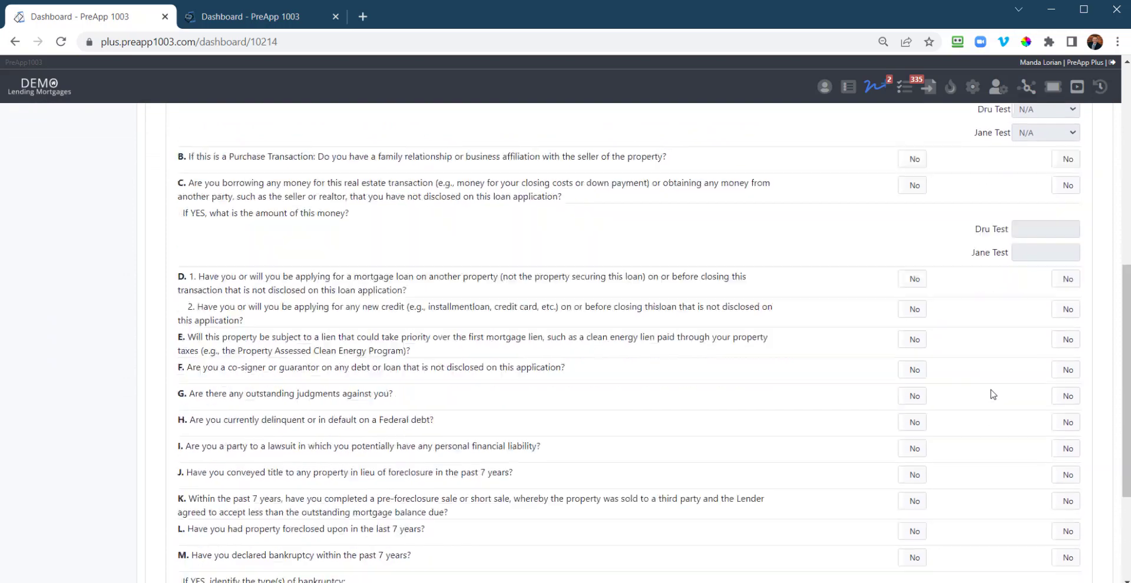
scroll(992, 392, "up", 6)
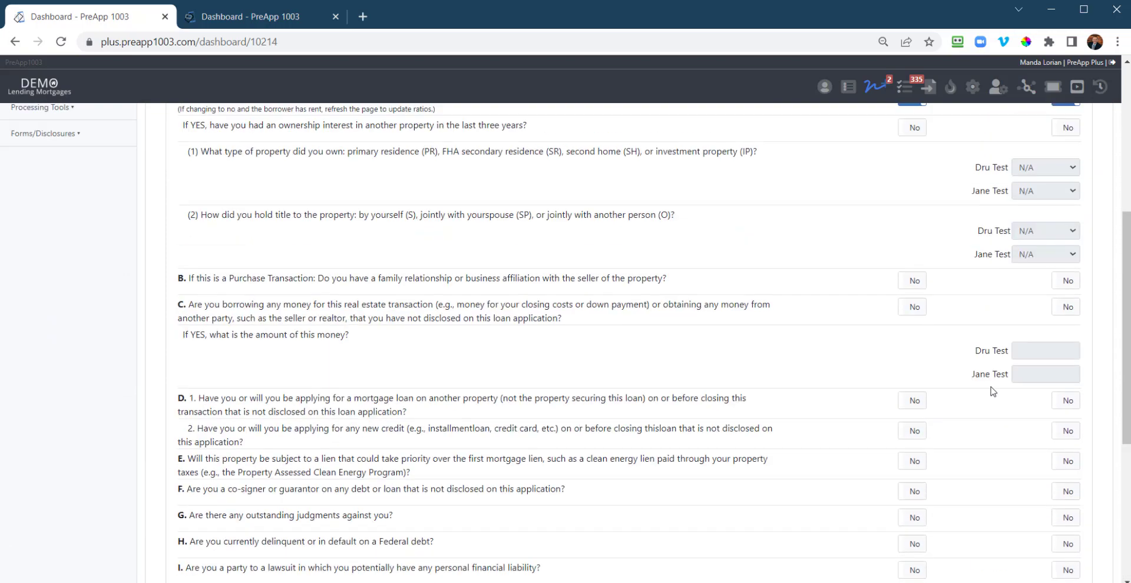
Step: Examine the borrower's GMI form with its collection method, ethnicity, sex and race options, then close it without updating
left_click(691, 178)
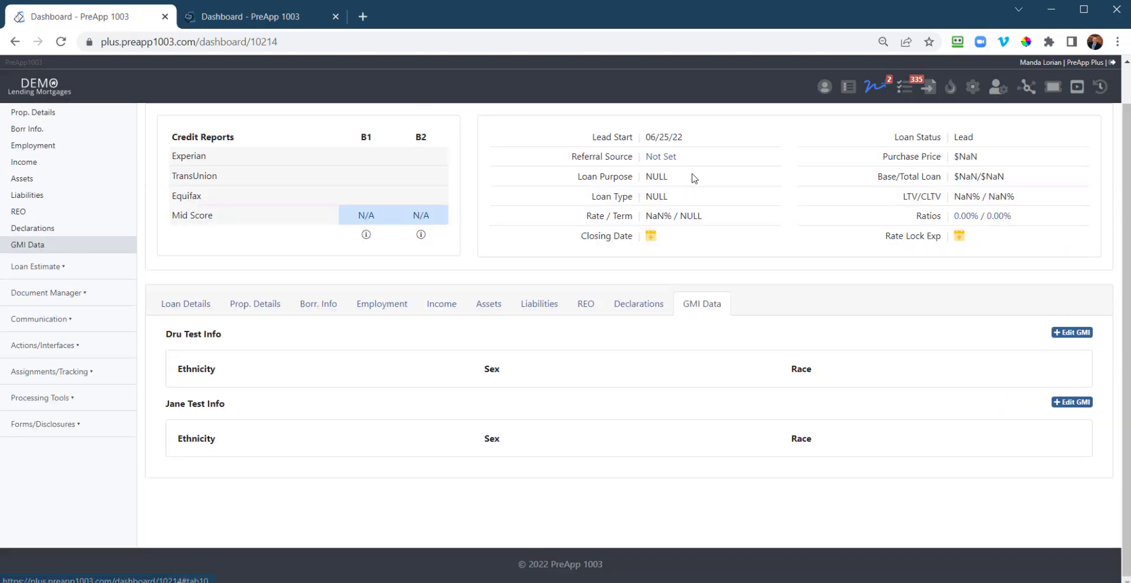
left_click(1076, 333)
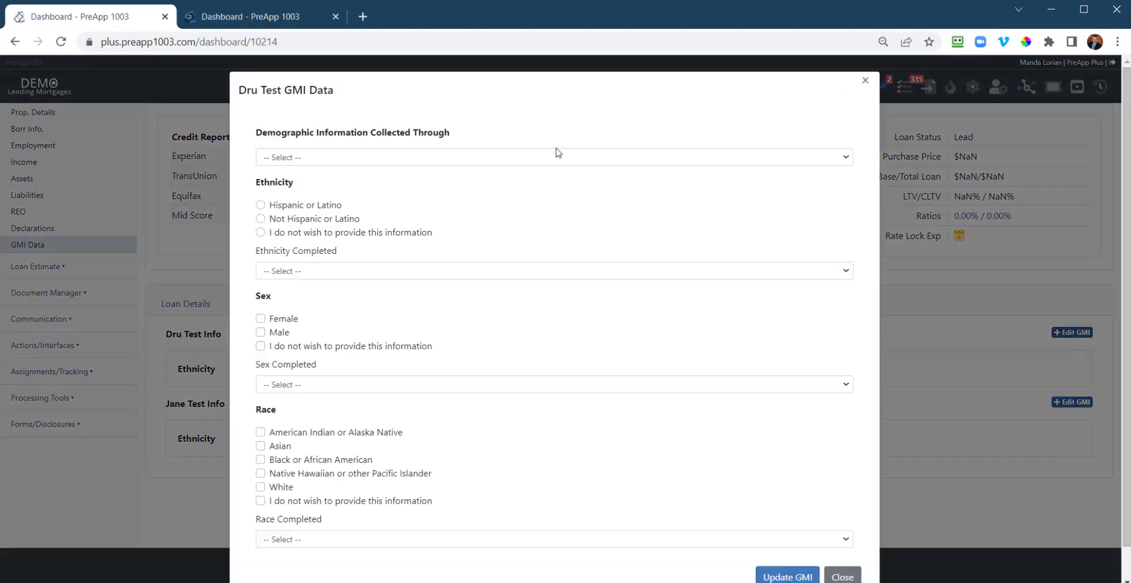
left_click(290, 154)
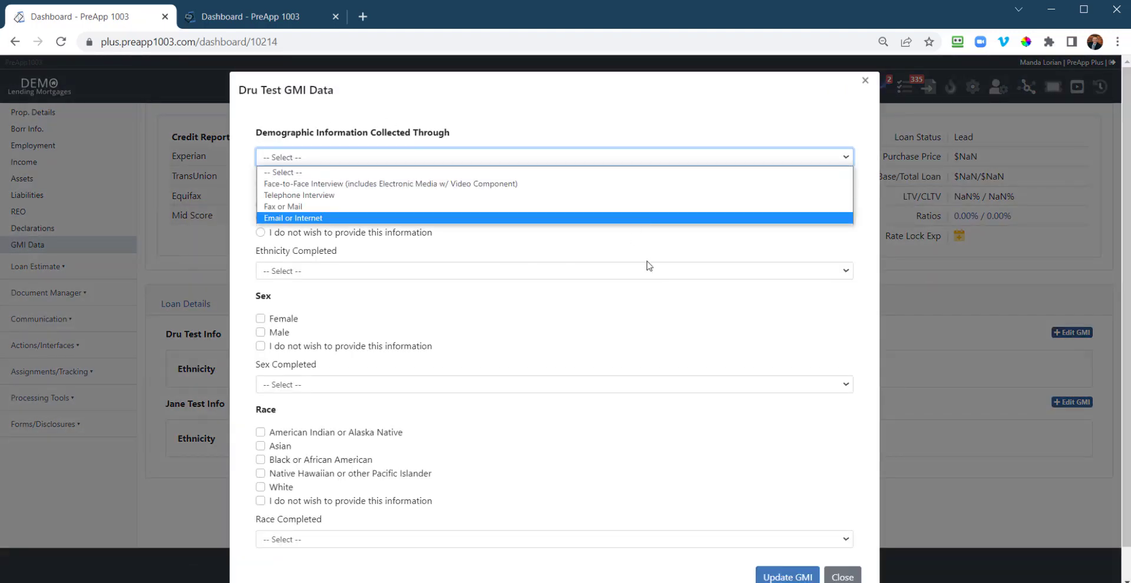
left_click(589, 331)
scroll(446, 324, "down", 1)
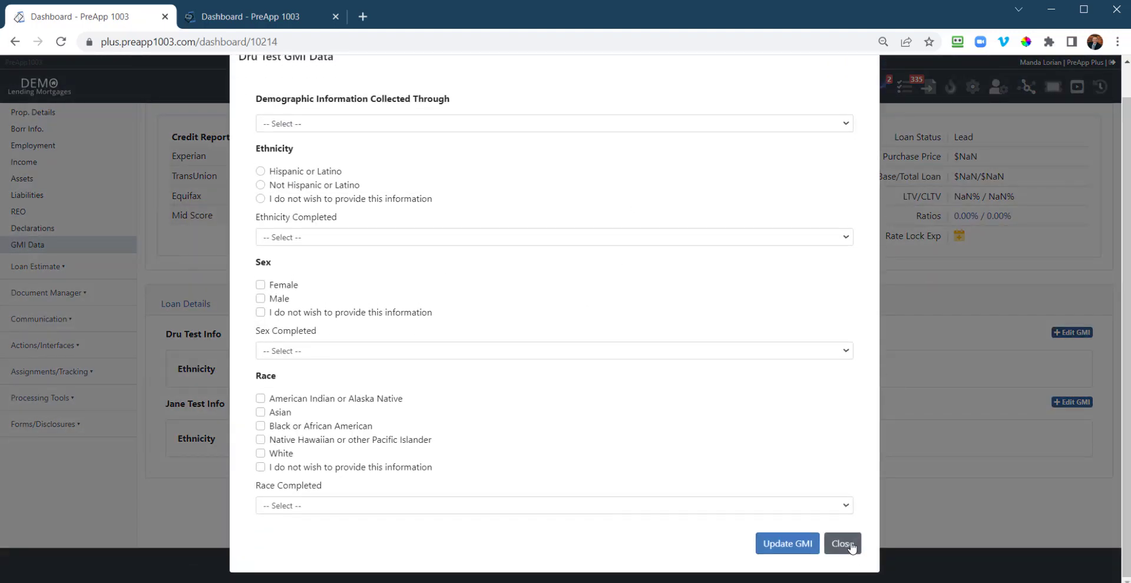
left_click(848, 541)
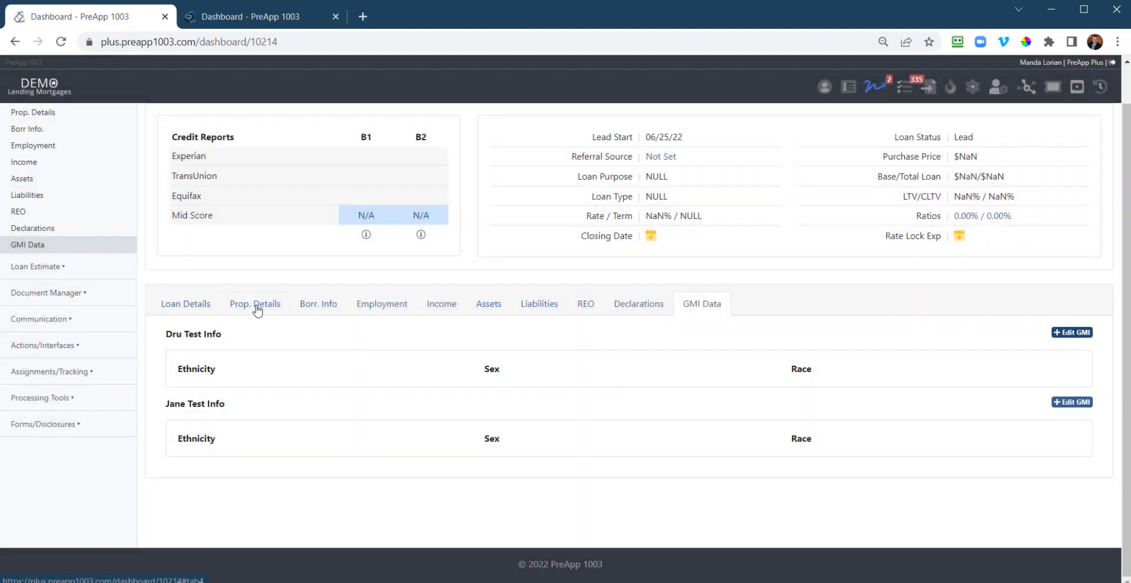
Step: Open the subject property's details for editing
left_click(318, 306)
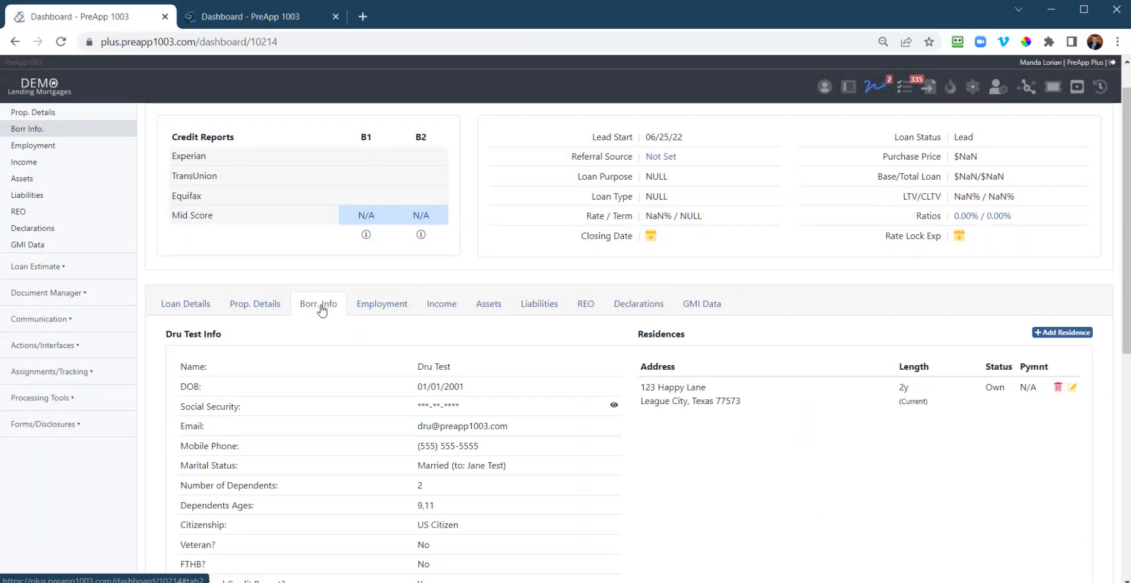
left_click(277, 306)
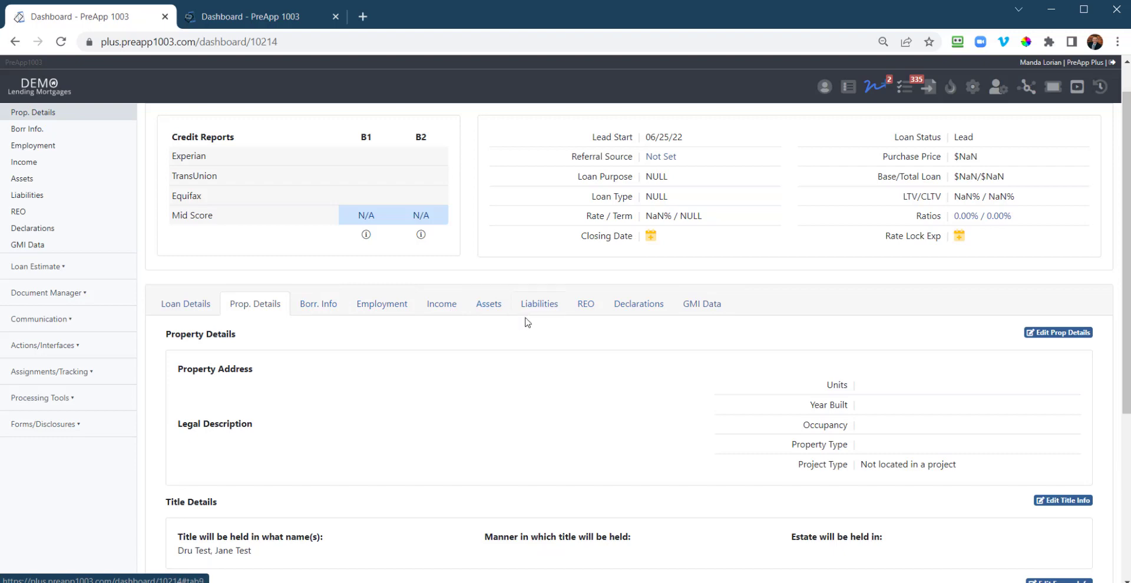
scroll(943, 248, "down", 3)
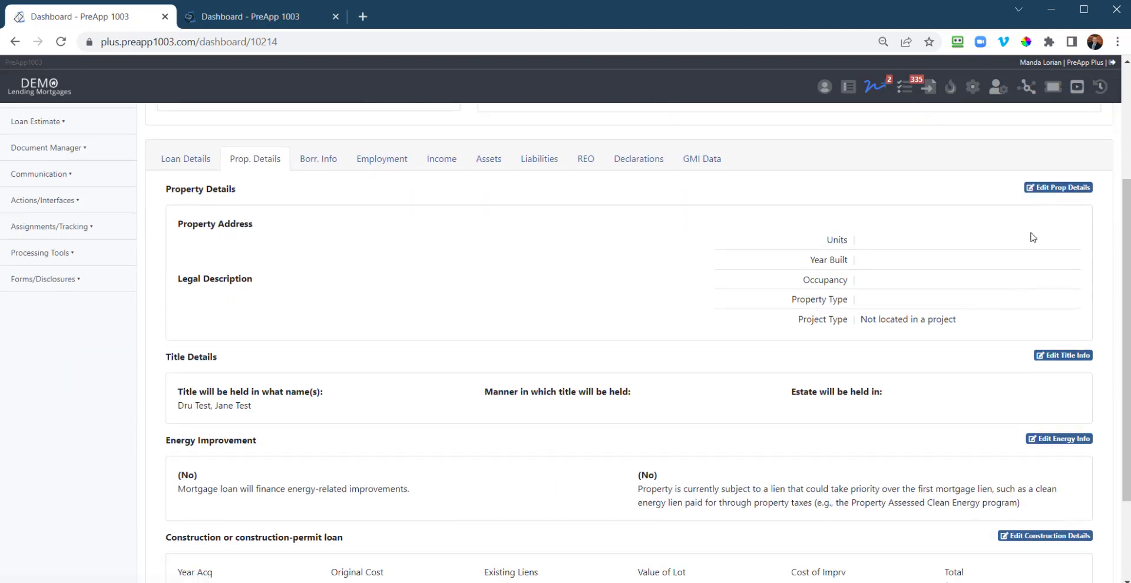
left_click(1052, 188)
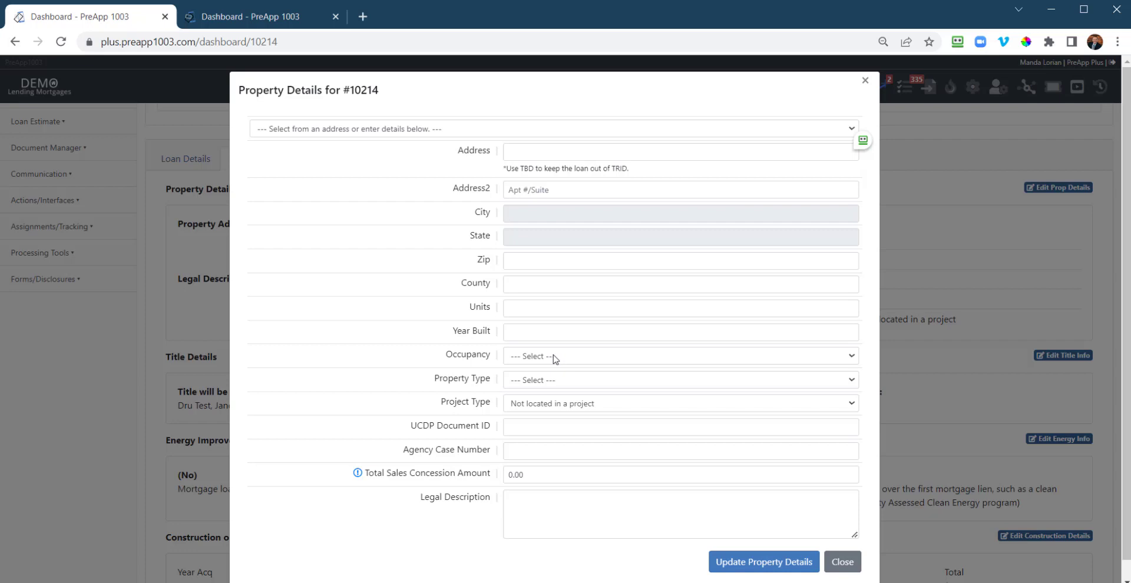
Step: Try the Second Home and Investment Property occupancies and check the gross rental income and vacancy factor fields
left_click(553, 358)
left_click(551, 397)
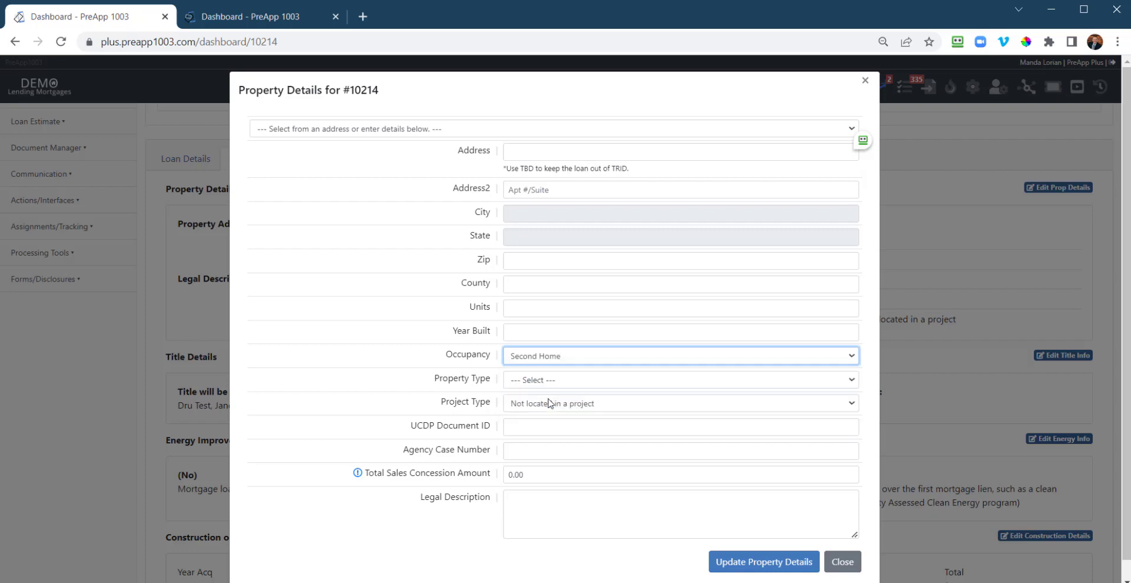
left_click(565, 362)
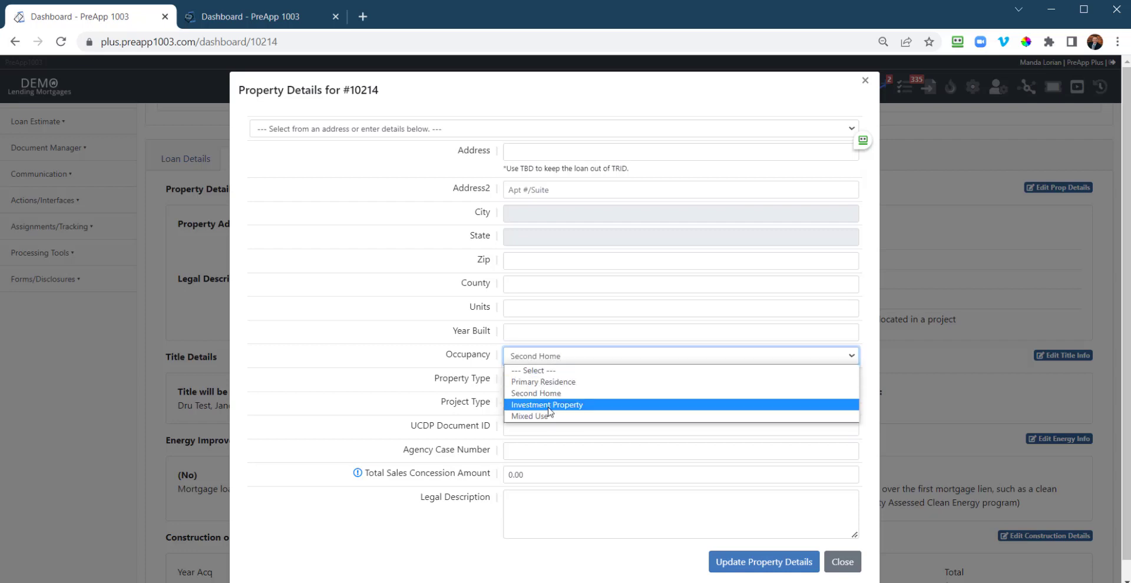
left_click(552, 406)
key("Tab")
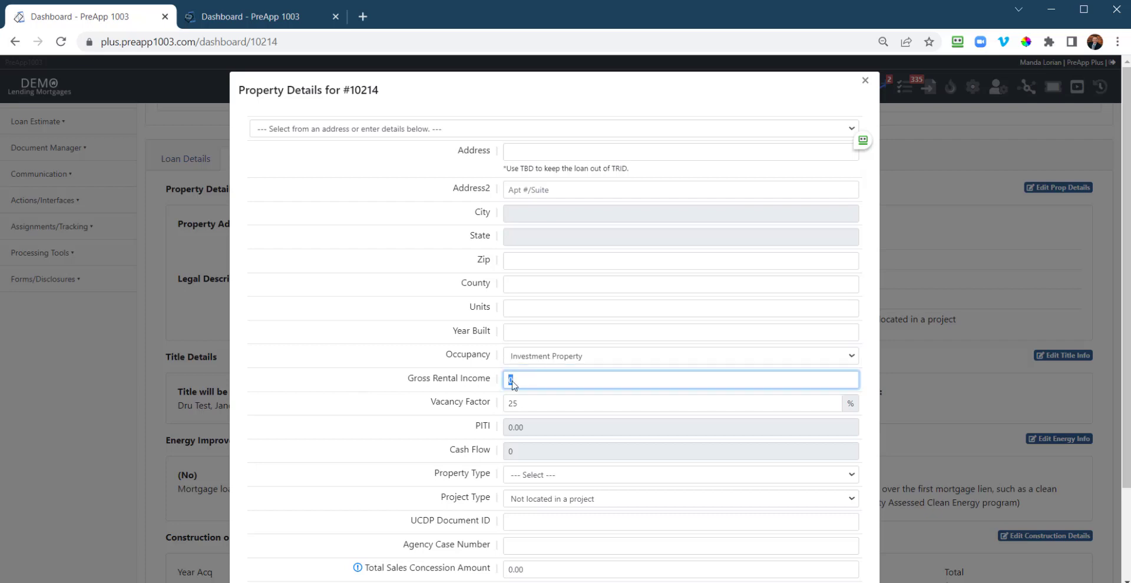
key("Tab")
scroll(524, 452, "down", 2)
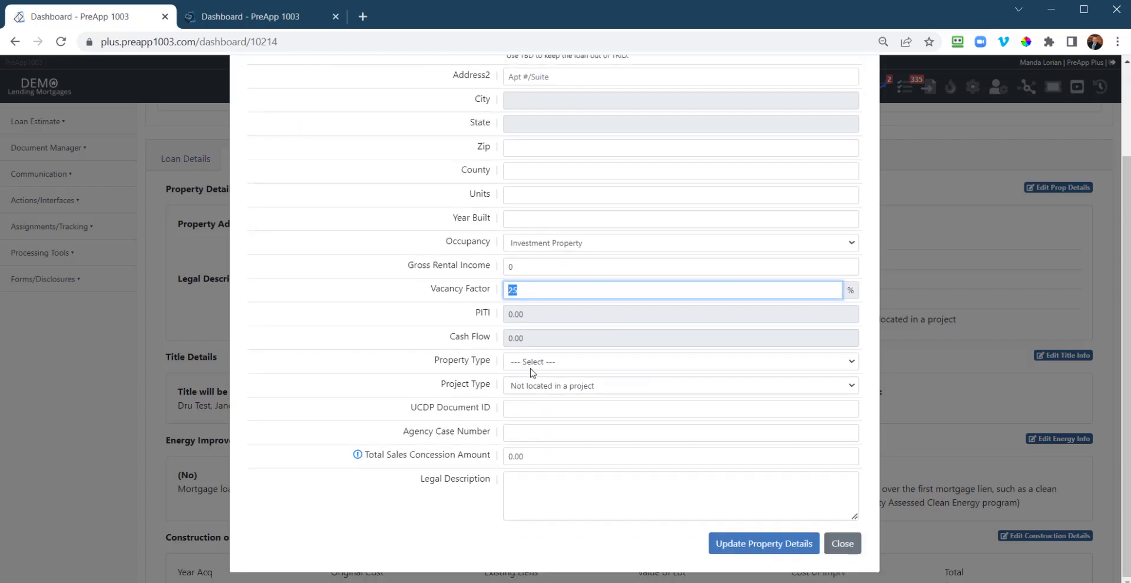
Step: Set the property type to Detached and read the information note on the total sales concession amount
left_click(545, 361)
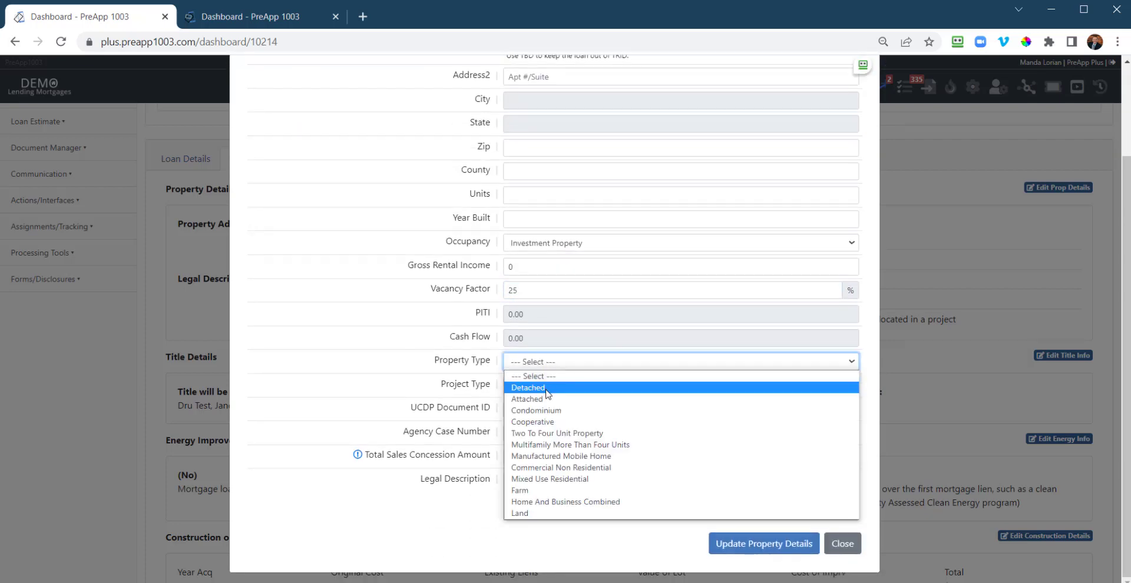
left_click(547, 388)
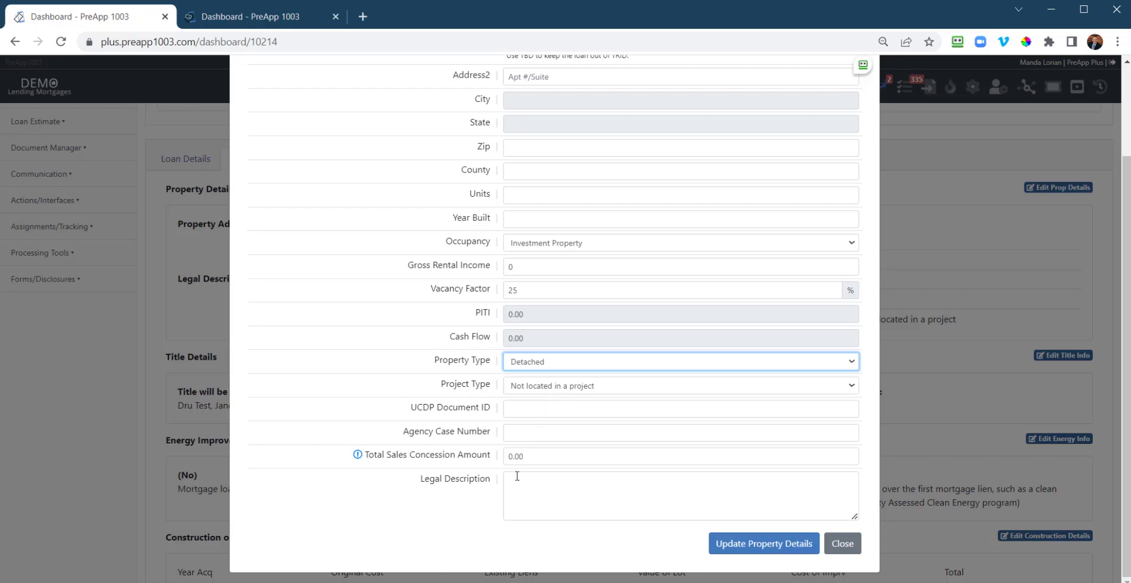
mouse_move(358, 455)
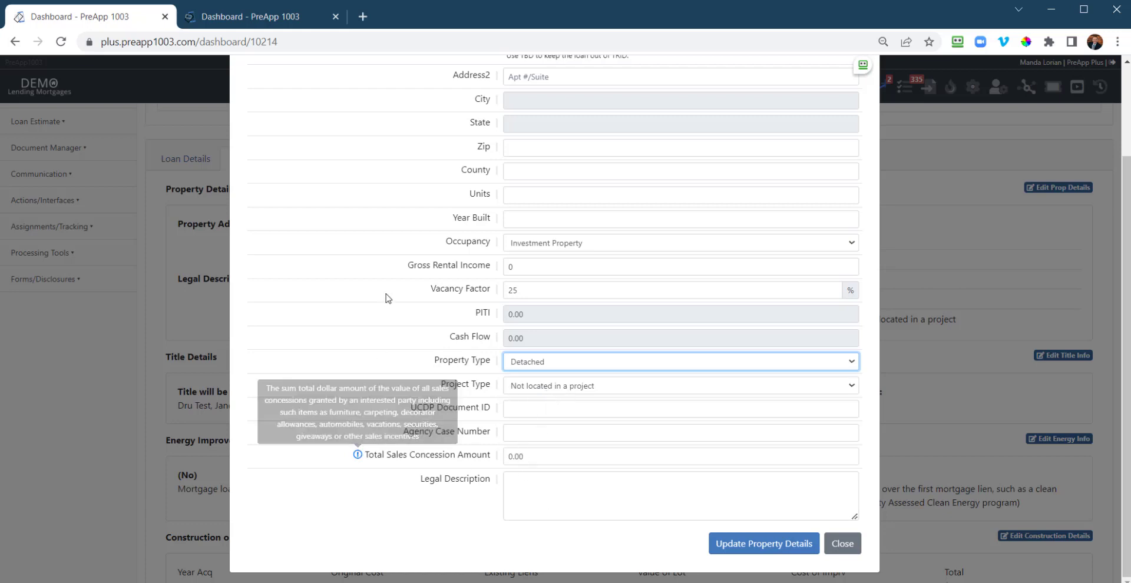
scroll(501, 250, "up", 2)
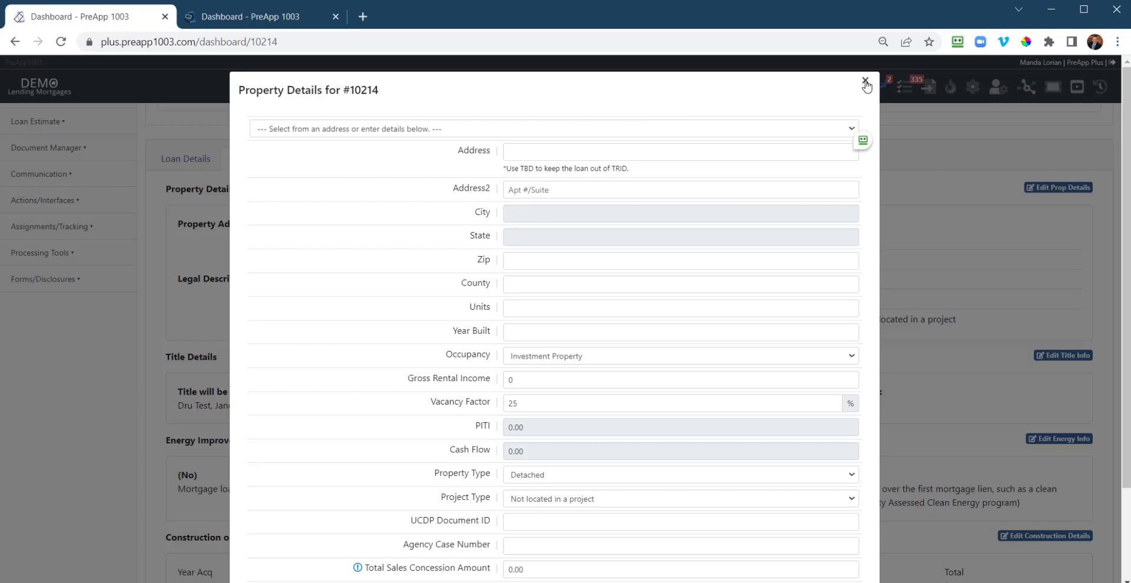
Step: Enter TBD as the property address and fill in the property's ZIP code
left_click(598, 153)
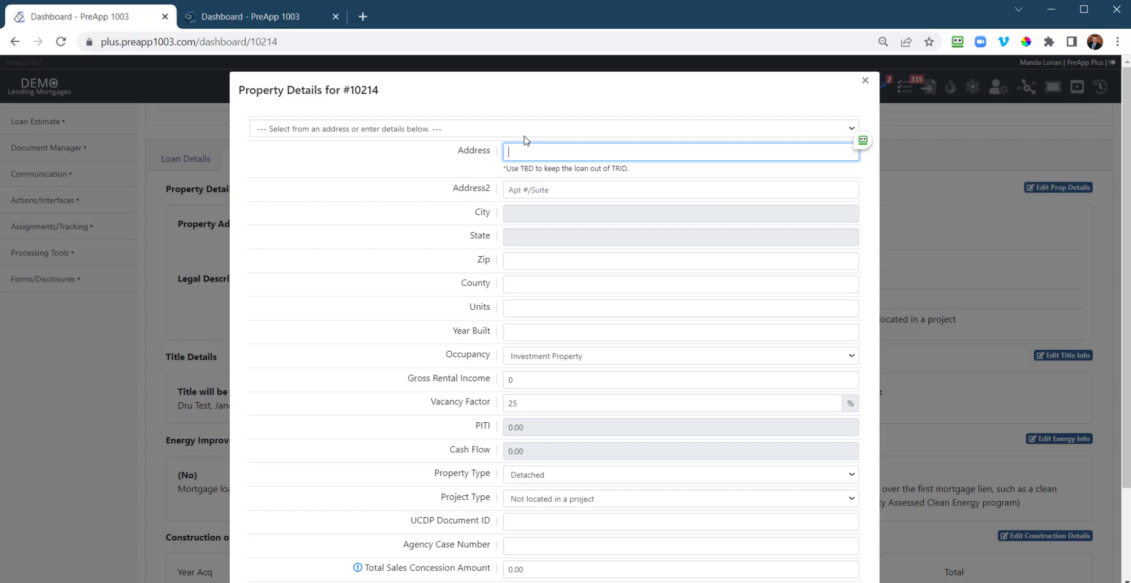
left_click_drag(629, 176, 555, 177)
left_click(446, 175)
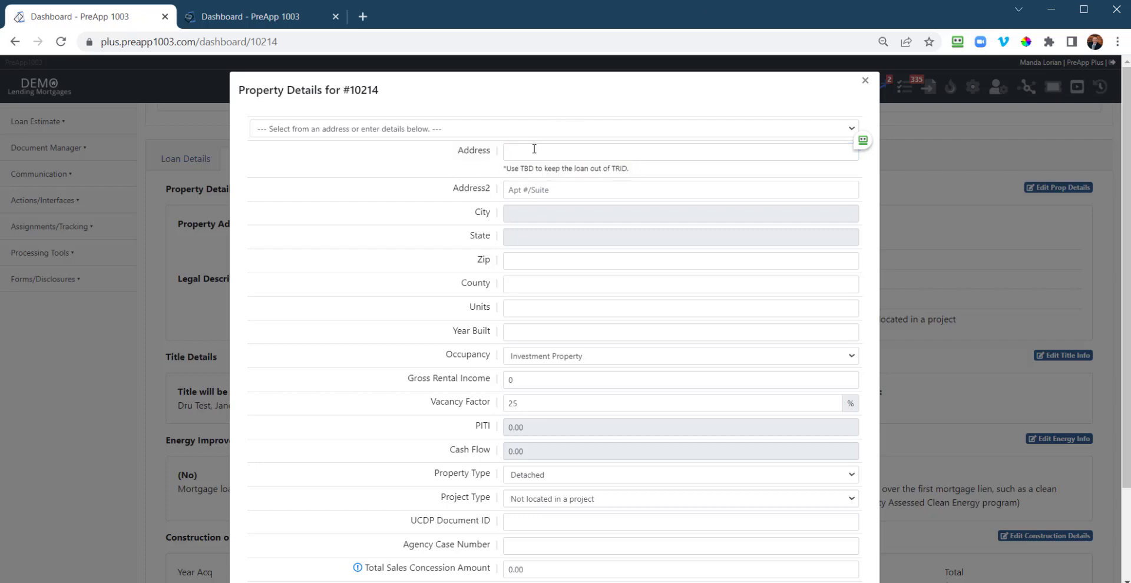
left_click(836, 149)
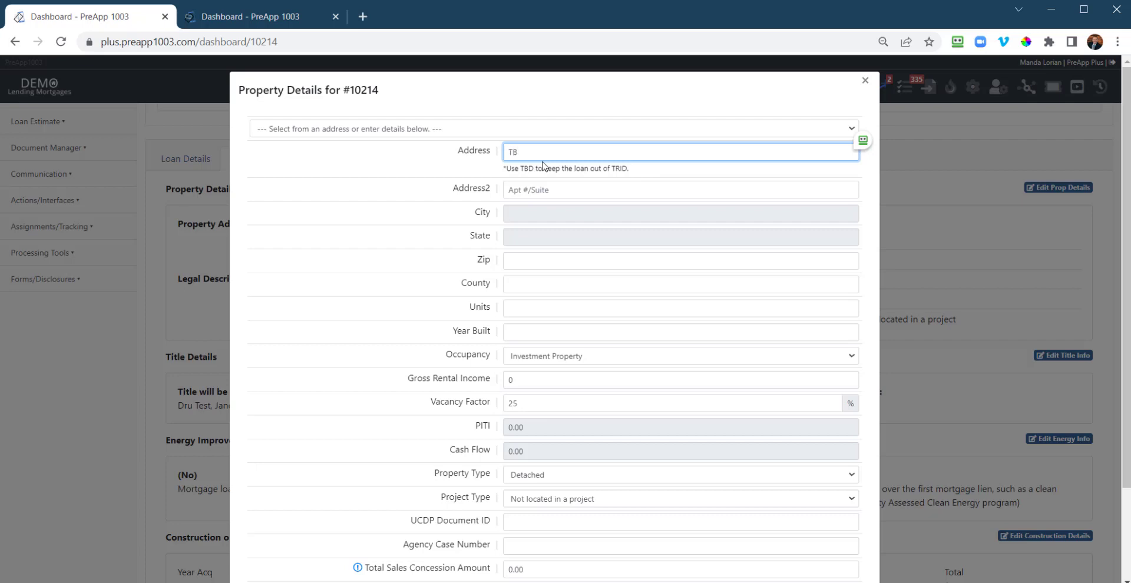
key("Tab")
key("Tab")
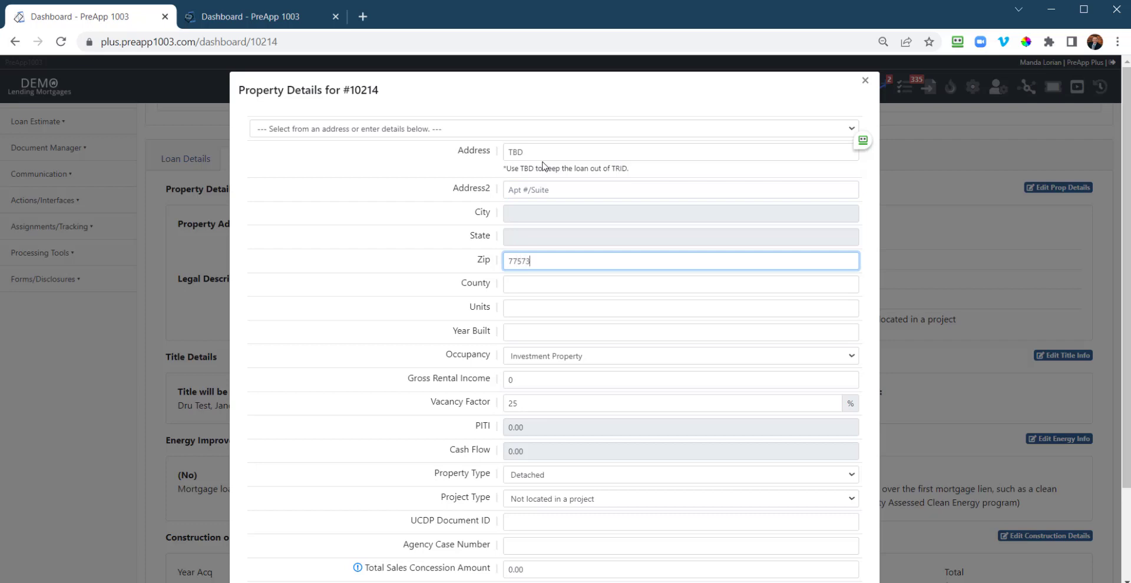
type("77573")
key("Tab")
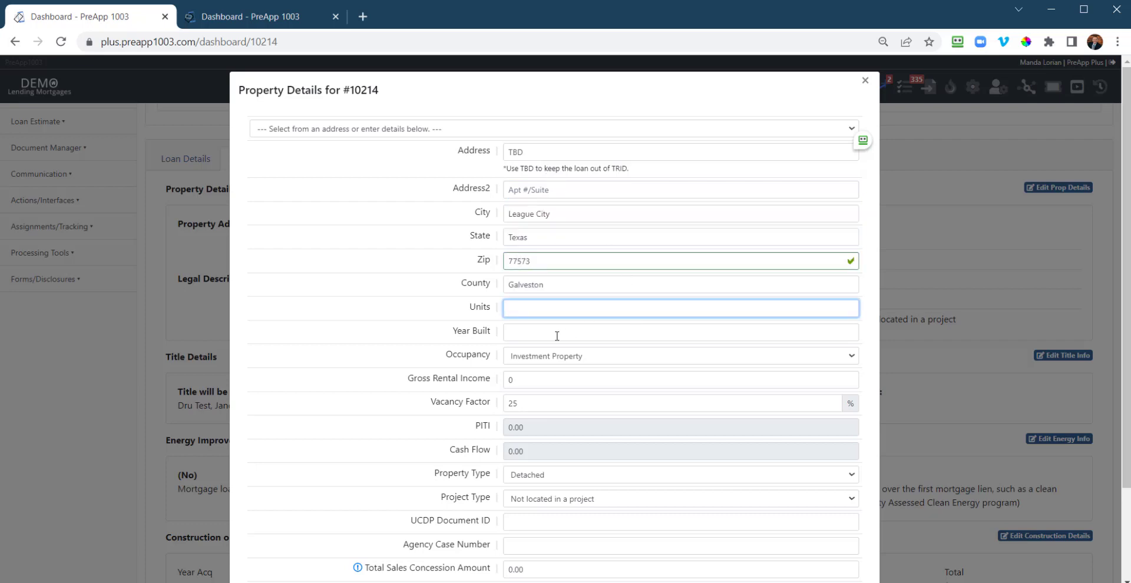
Step: Set the occupancy to Primary Residence and update the property details
scroll(507, 350, "down", 2)
left_click(555, 247)
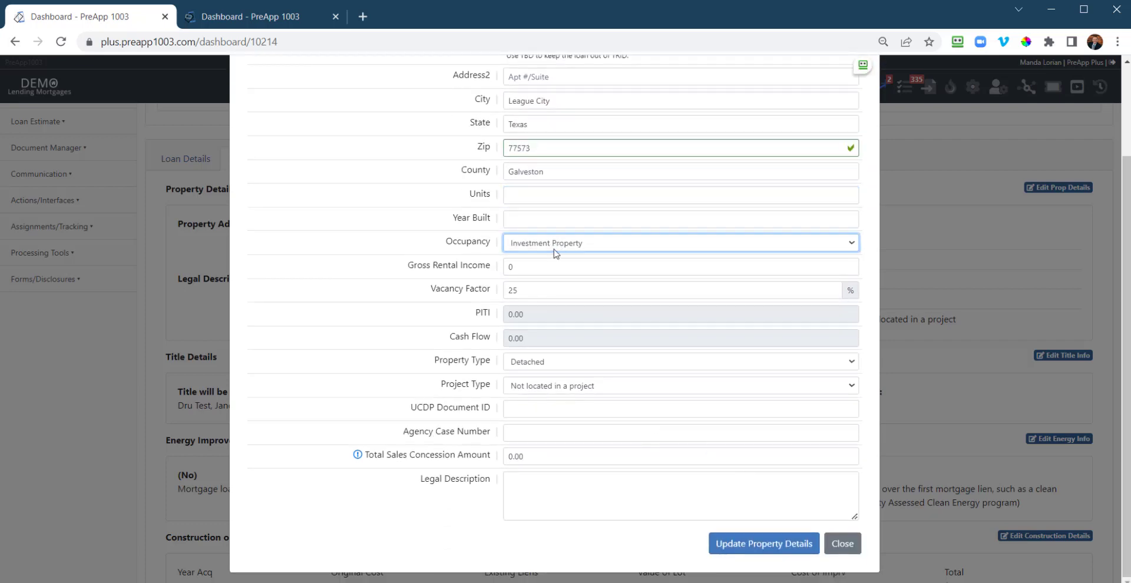
left_click(547, 271)
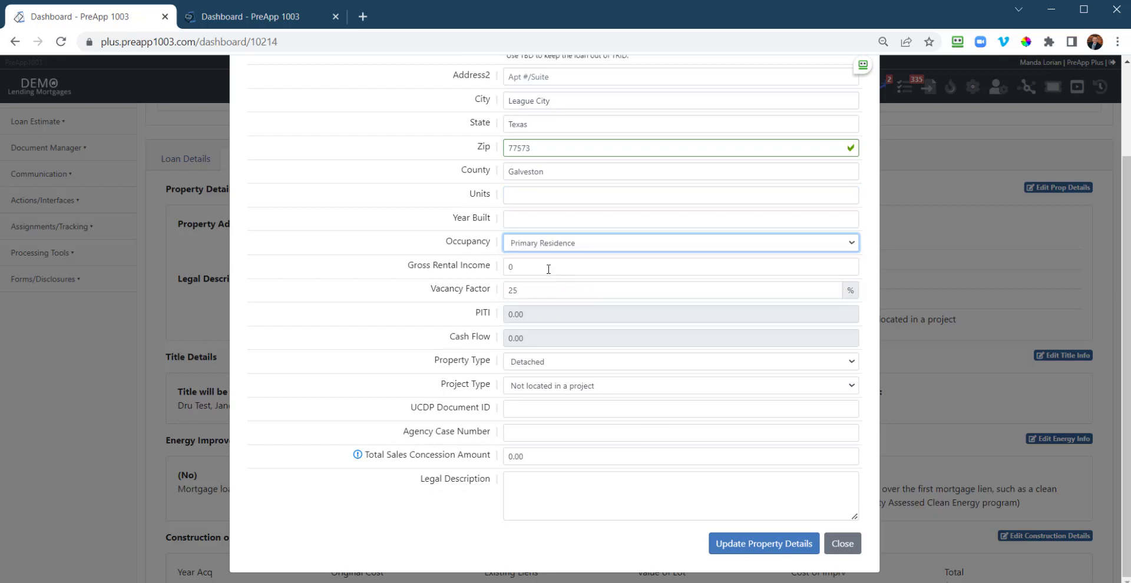
left_click(752, 546)
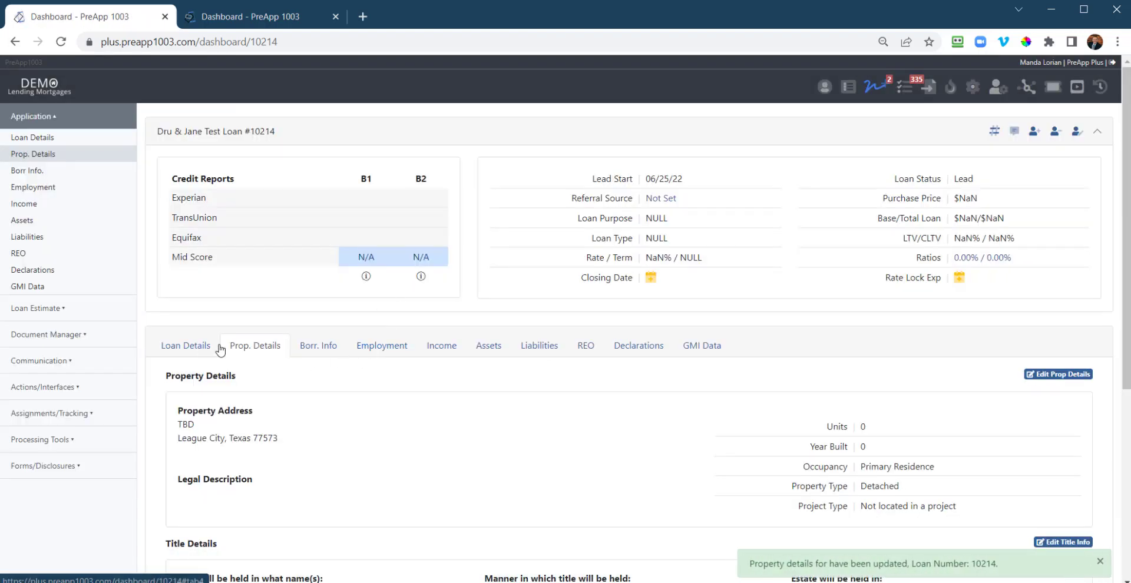
Step: In the loan details, set the loan type to FHA and the purpose to Purchase
scroll(216, 198, "down", 3)
left_click(184, 178)
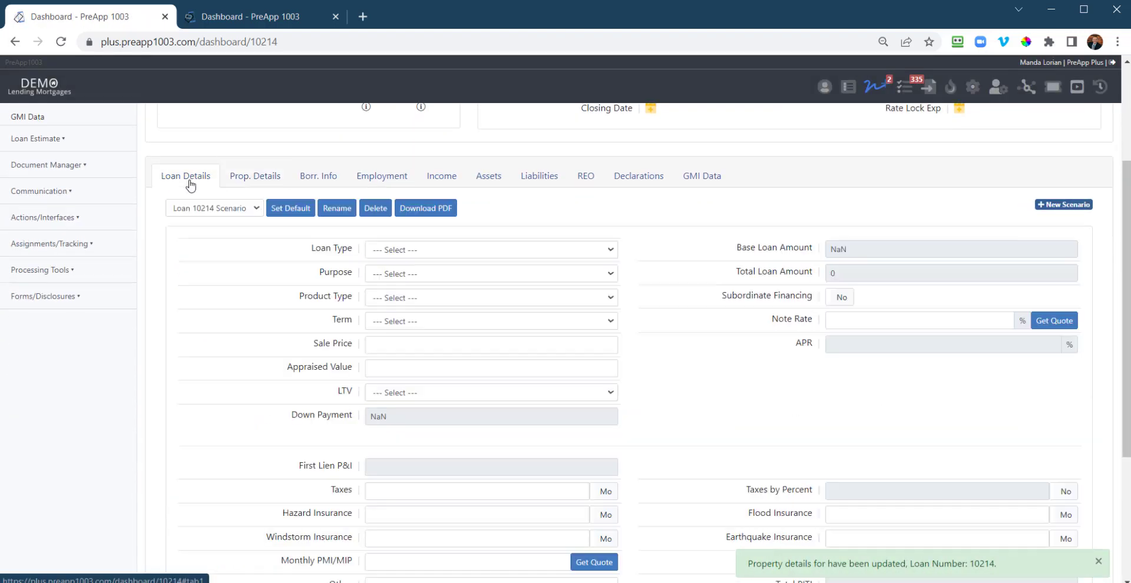
scroll(715, 312, "down", 2)
scroll(715, 312, "up", 2)
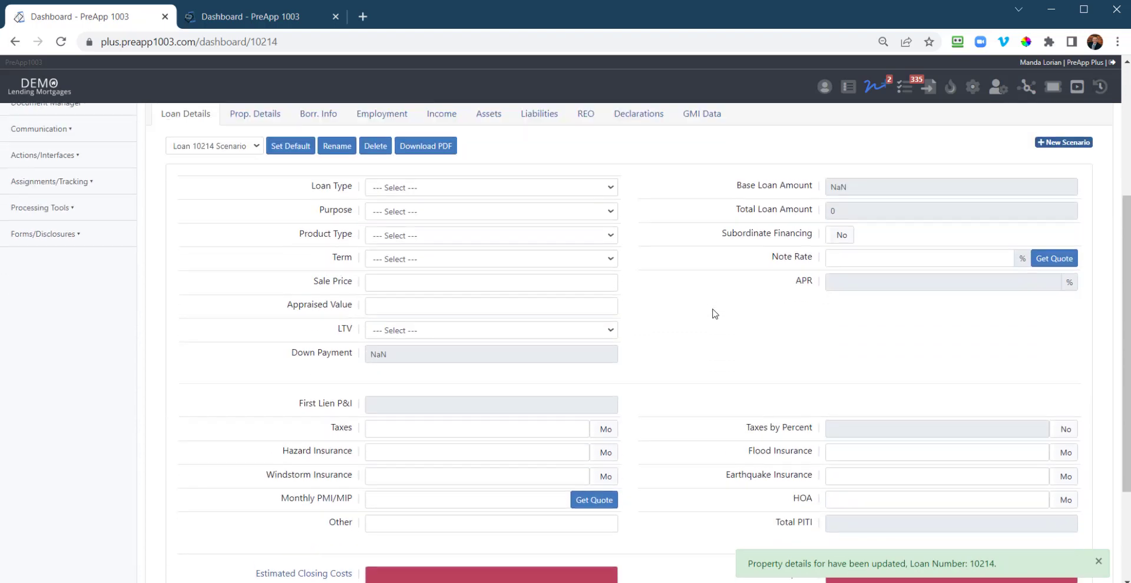
left_click(455, 259)
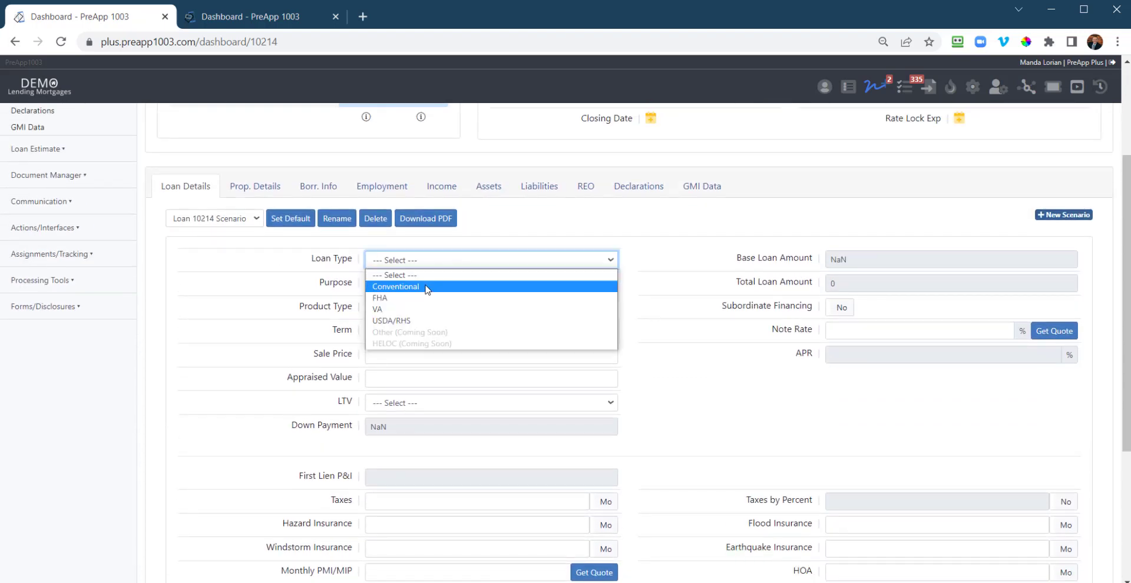
left_click(419, 298)
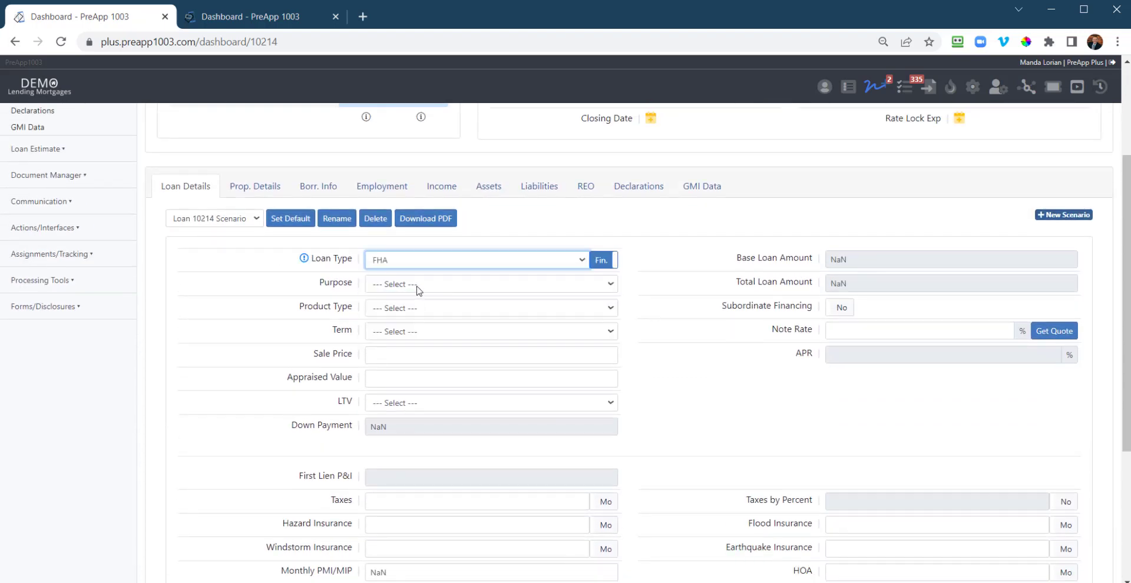
left_click(418, 285)
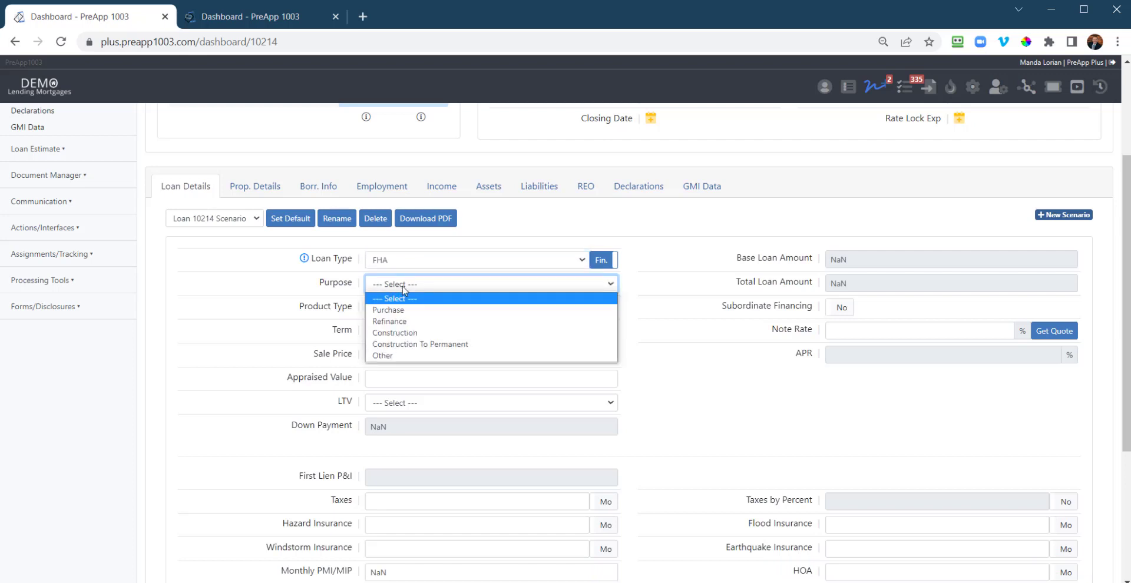
left_click(409, 310)
Step: Set the product type to Fixed and the term to 360 (30 Year)
left_click(409, 308)
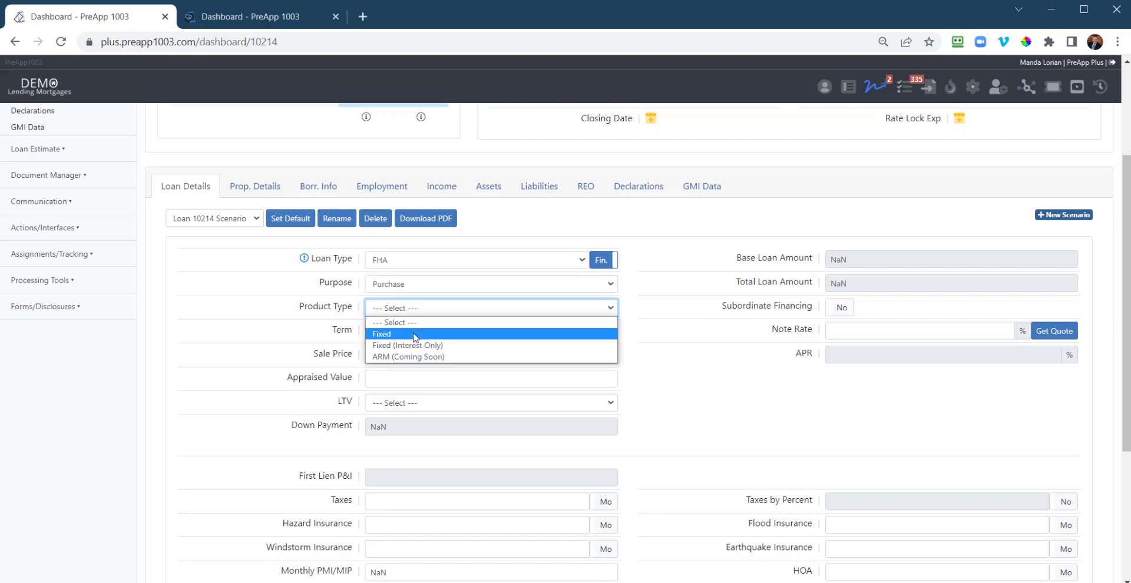
left_click(414, 334)
left_click(412, 332)
left_click(399, 369)
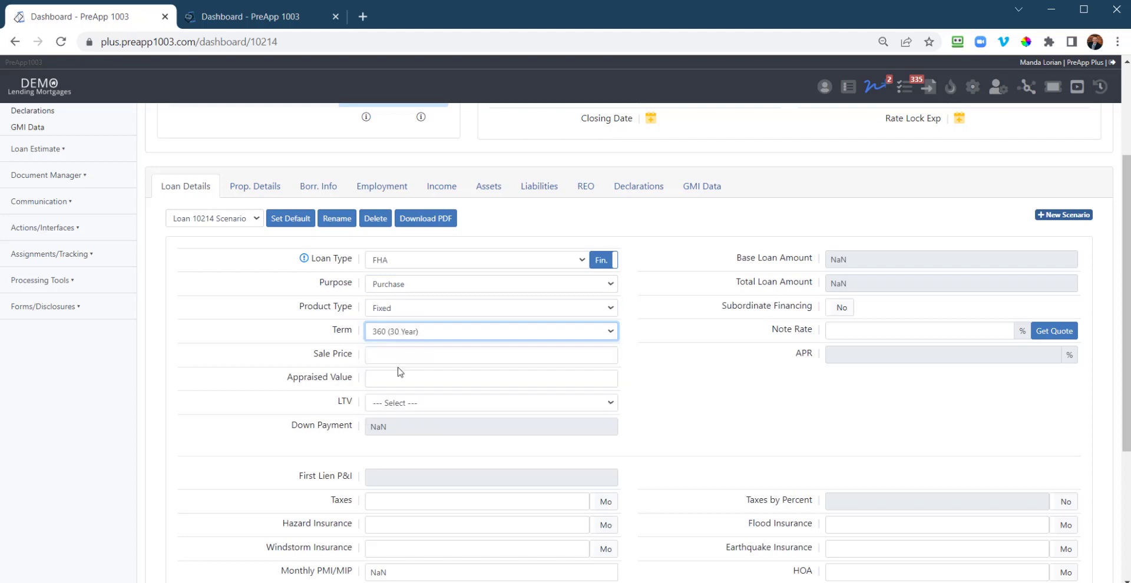
Step: Try the custom term option, then return the loan term to 360 (30 Year)
left_click(401, 358)
left_click(412, 331)
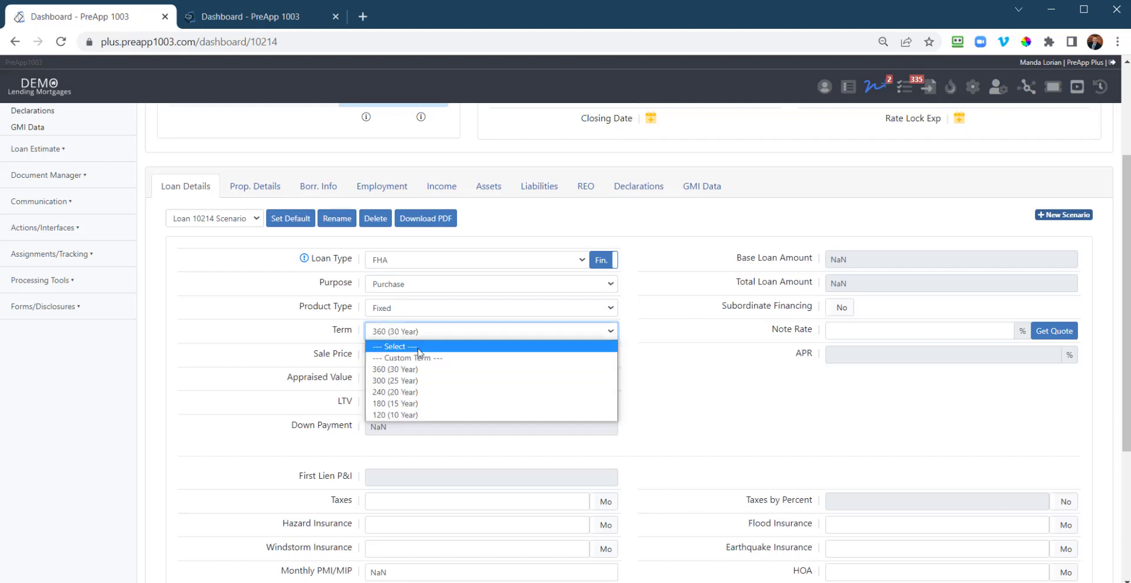
left_click(417, 358)
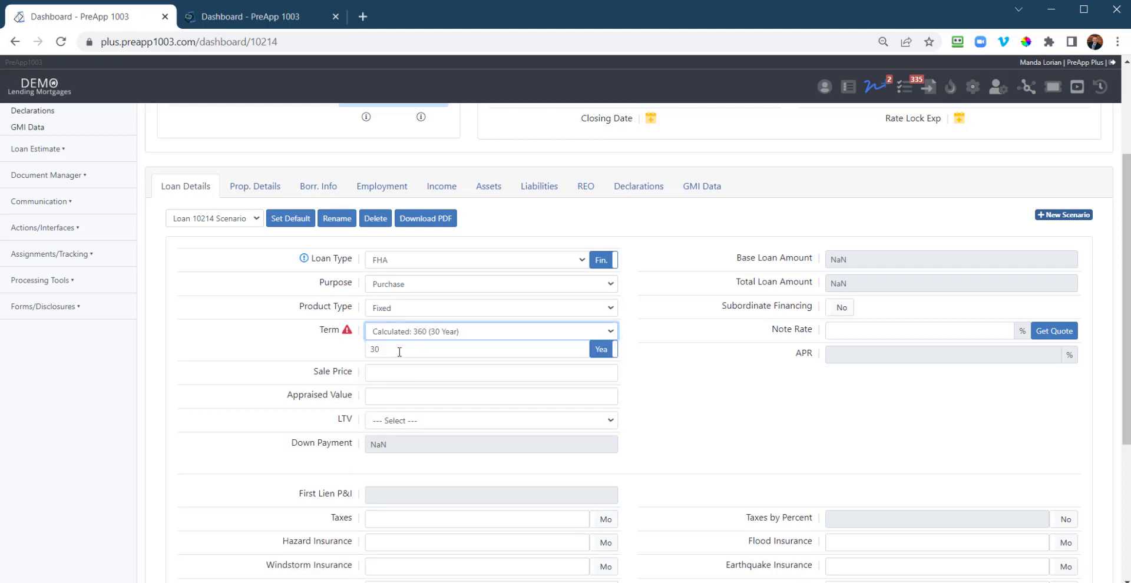
double_click(395, 352)
left_click(424, 334)
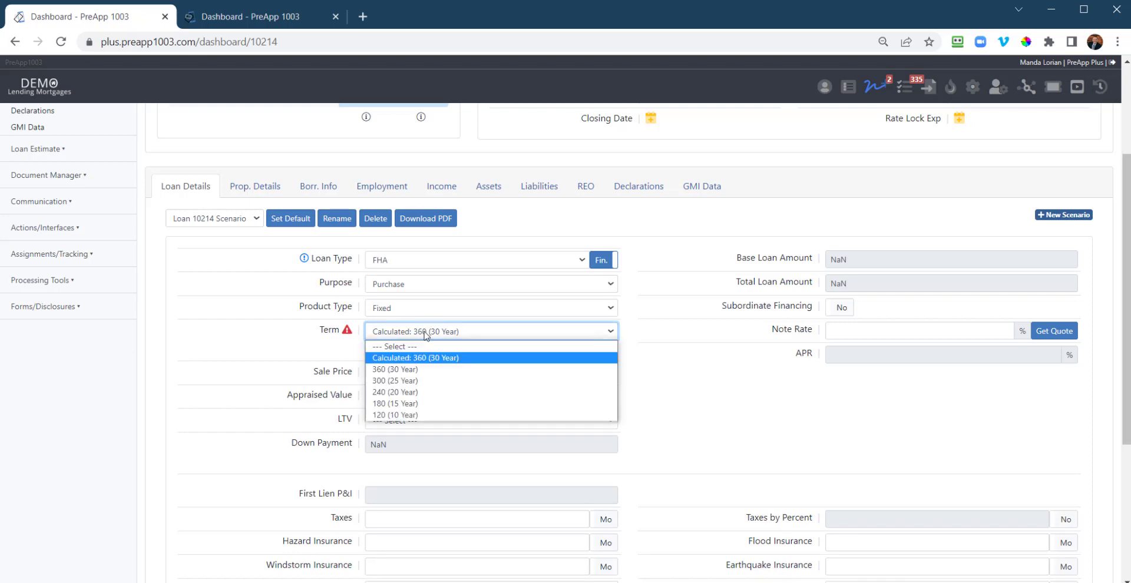
left_click(410, 371)
Step: Enter 300,000 as both the sale price and the appraised value, and choose an LTV of 97%
left_click(395, 356)
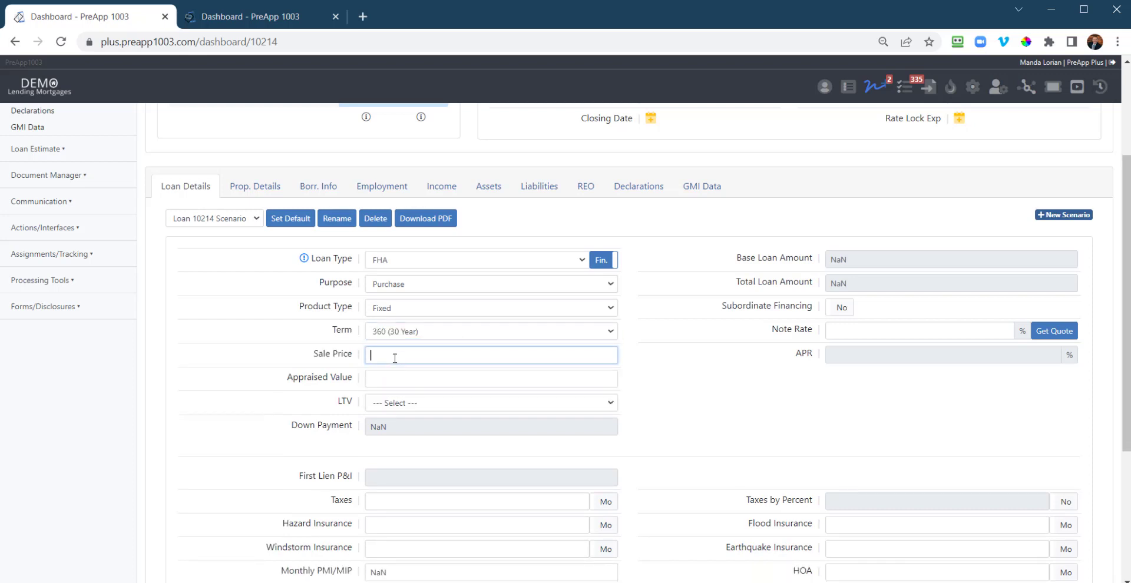
type("30,000")
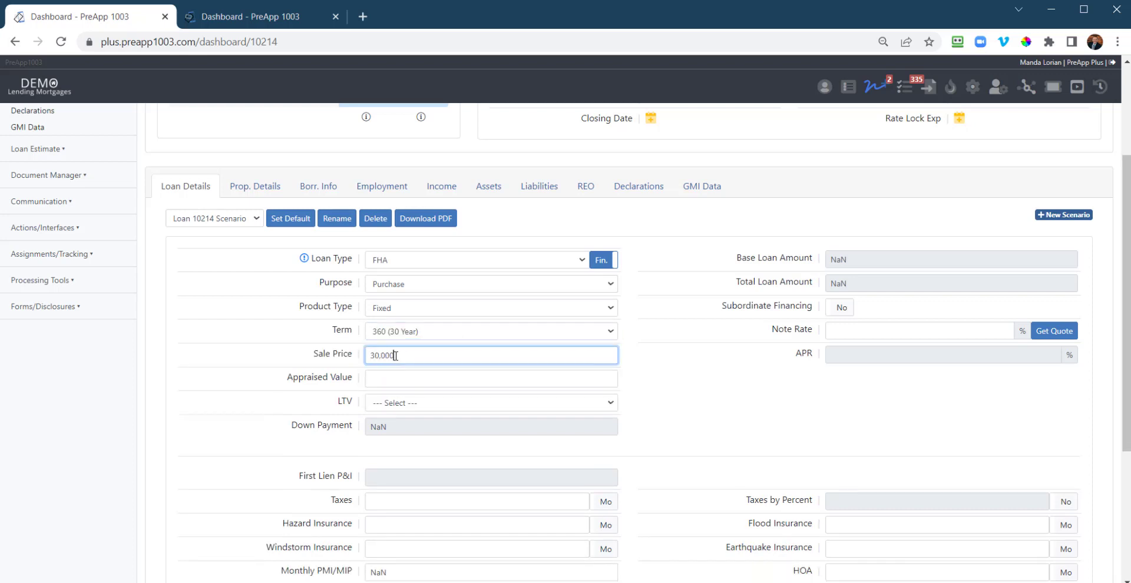
key("Tab")
type("3000")
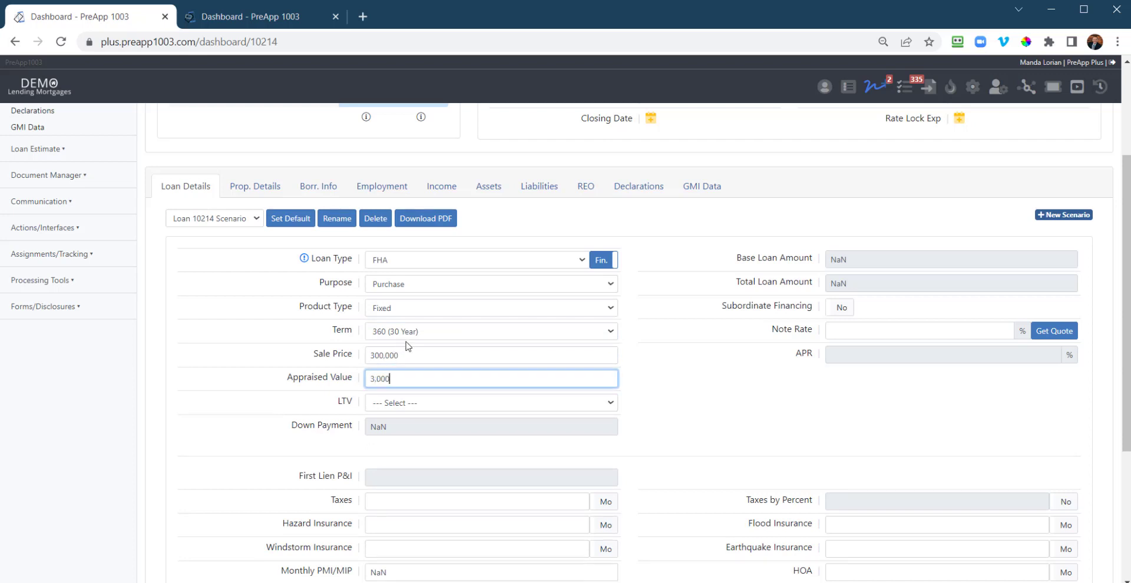
key("Tab")
left_click(476, 402)
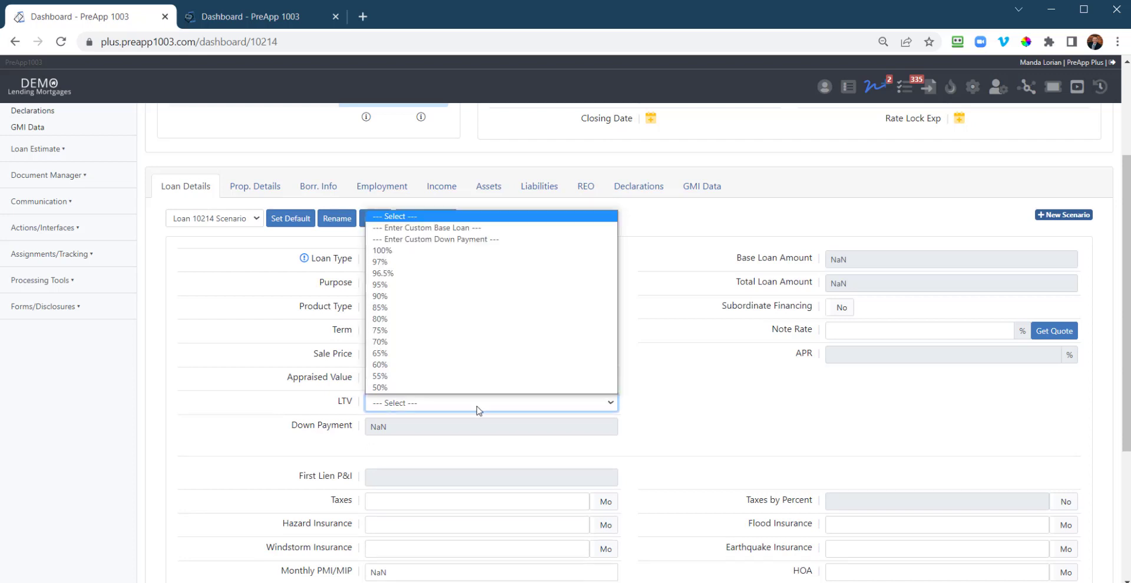
left_click(386, 261)
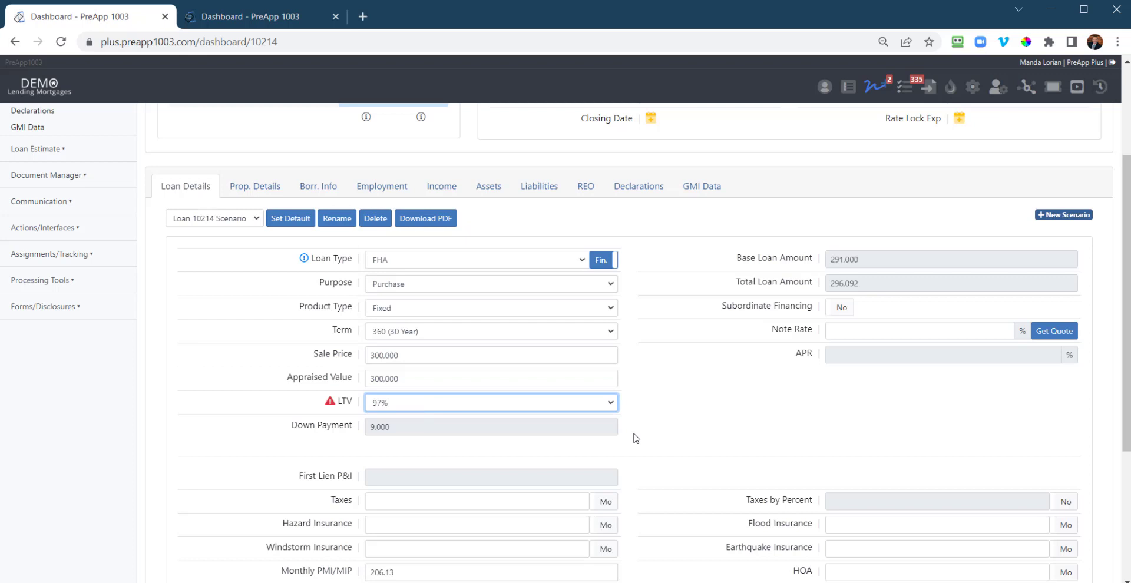
Step: Try an LTV of 96.5%, switch back to 97%, and check the warning beside the LTV field
left_click(528, 404)
left_click(389, 273)
left_click(563, 405)
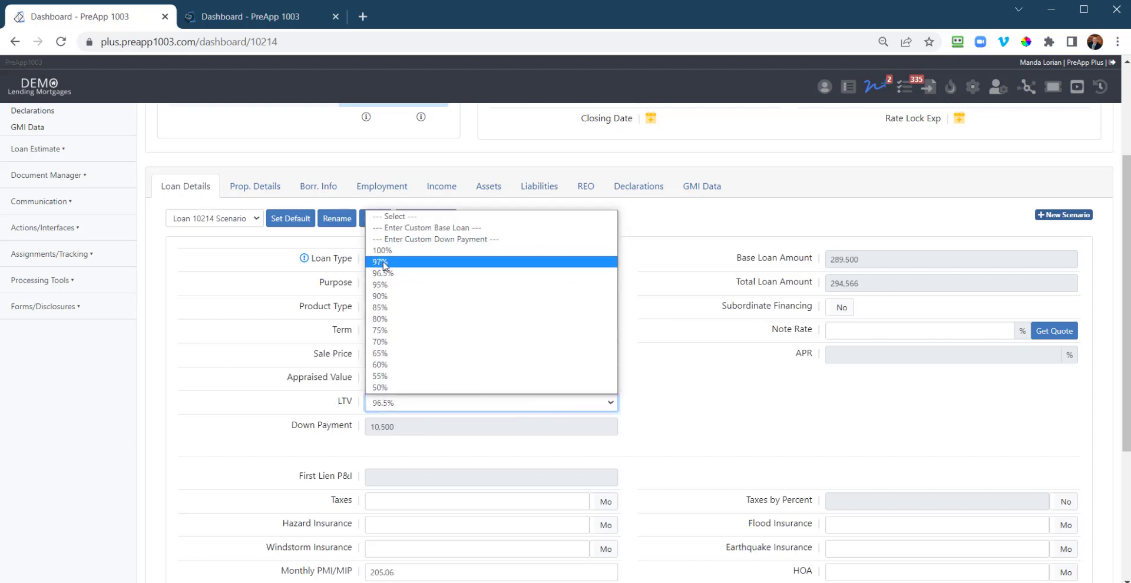
left_click(388, 261)
mouse_move(328, 402)
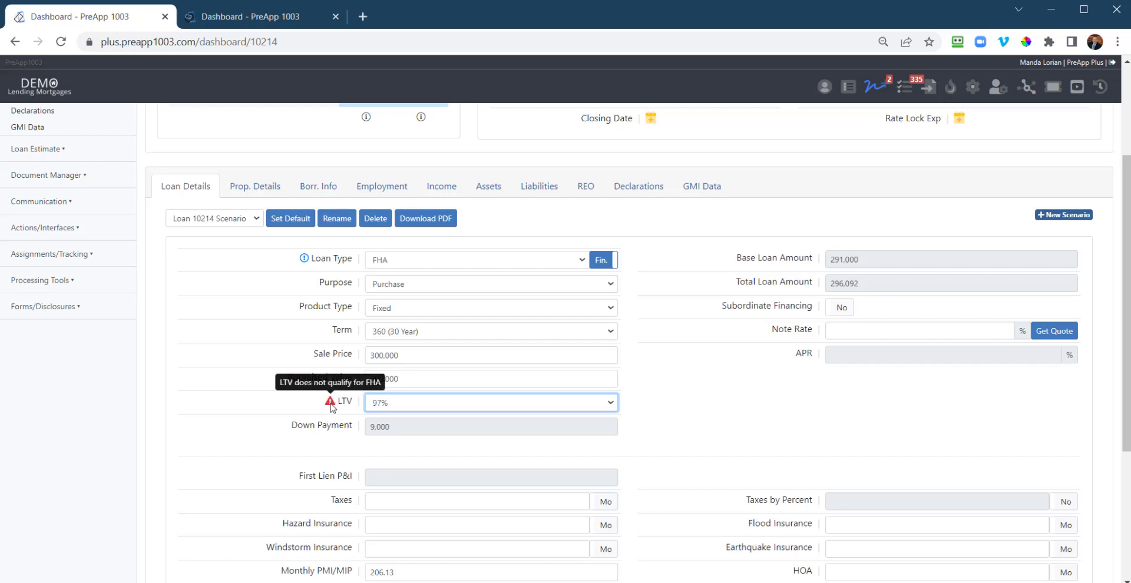
Step: Set the loan's LTV to 96.5%
left_click(442, 406)
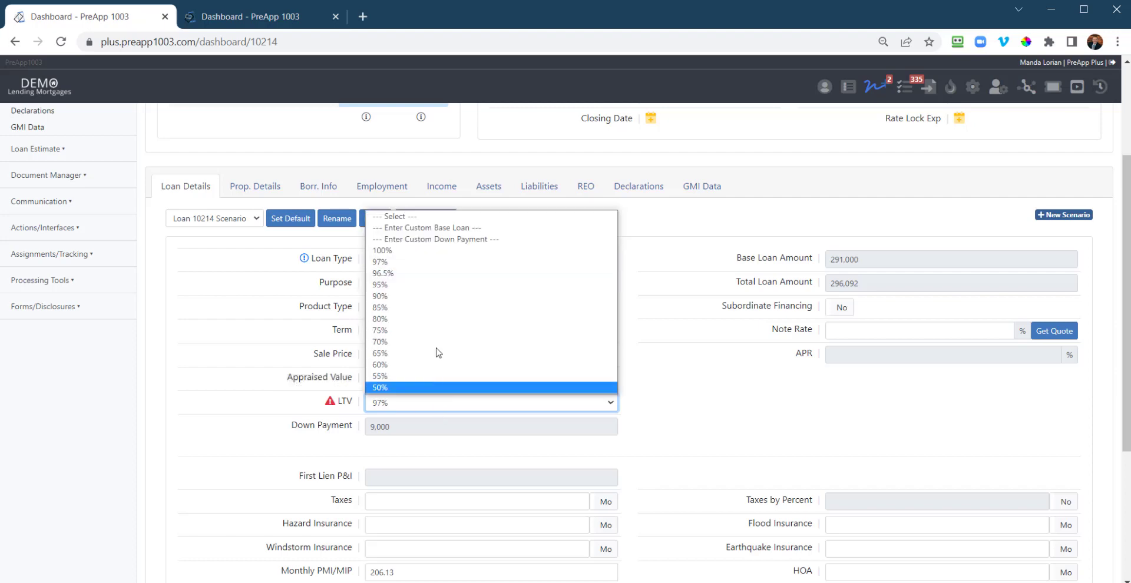
left_click(424, 273)
key("Down")
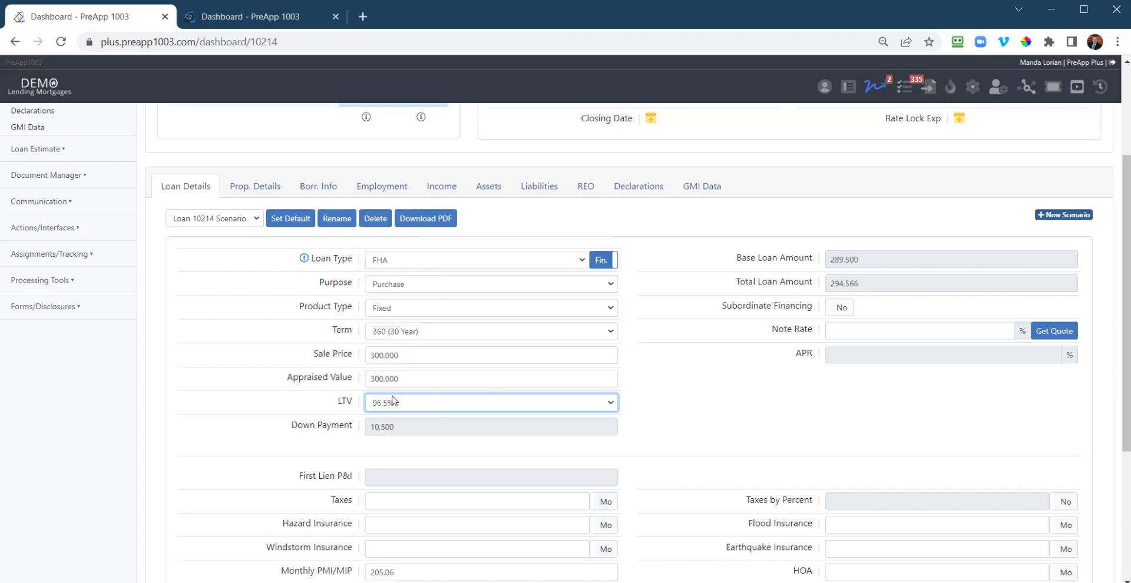
left_click(772, 401)
scroll(427, 339, "down", 3)
scroll(907, 217, "up", 2)
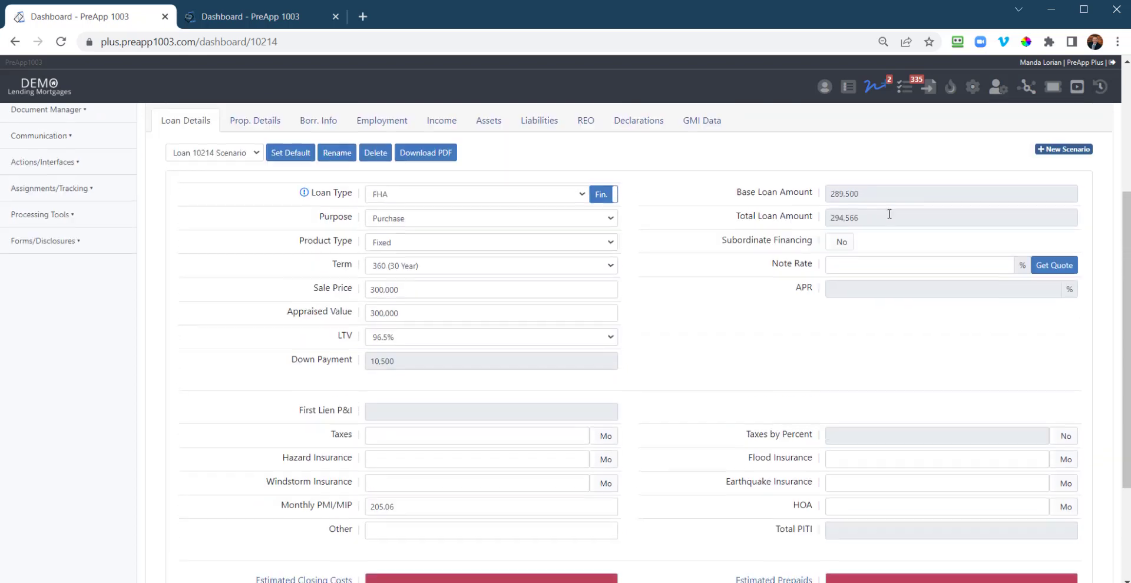
Step: Switch to loan 10003, open its loan details, and request a rate quote from there
left_click(895, 269)
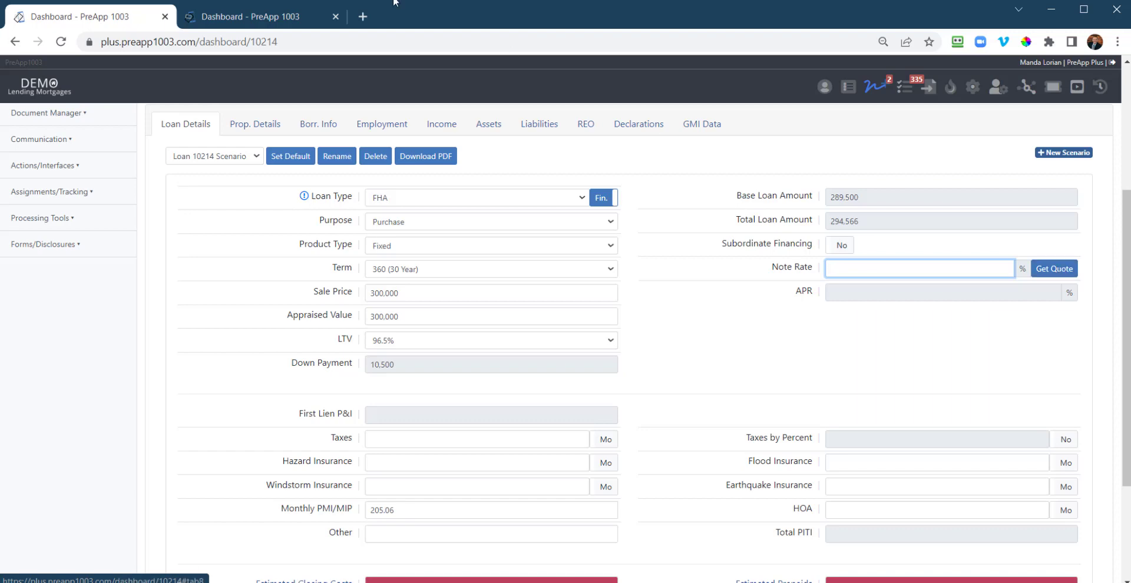
left_click(261, 23)
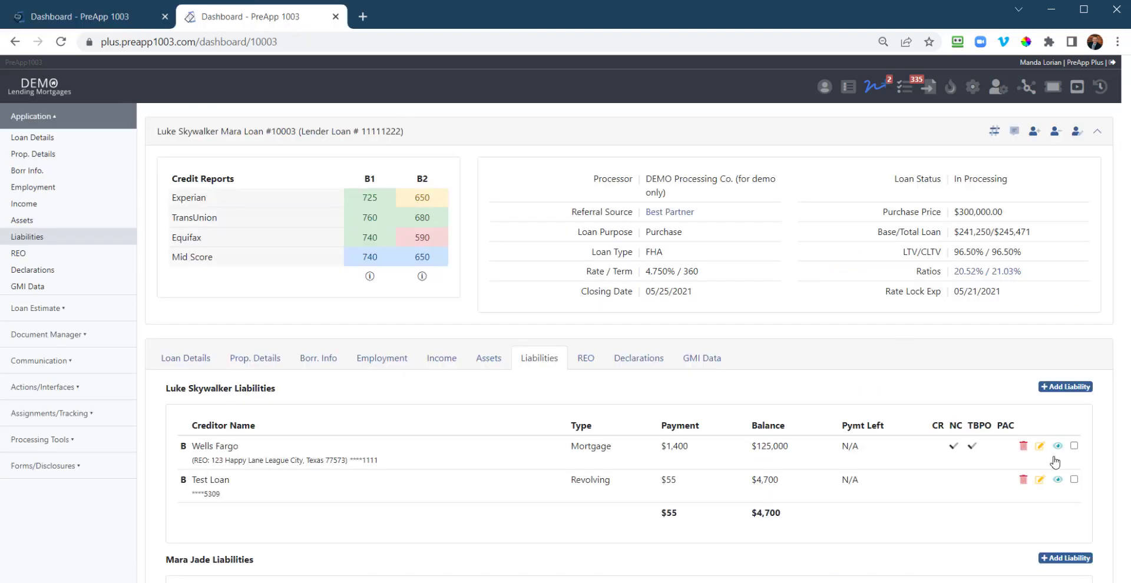
scroll(1054, 462, "down", 1)
left_click(181, 299)
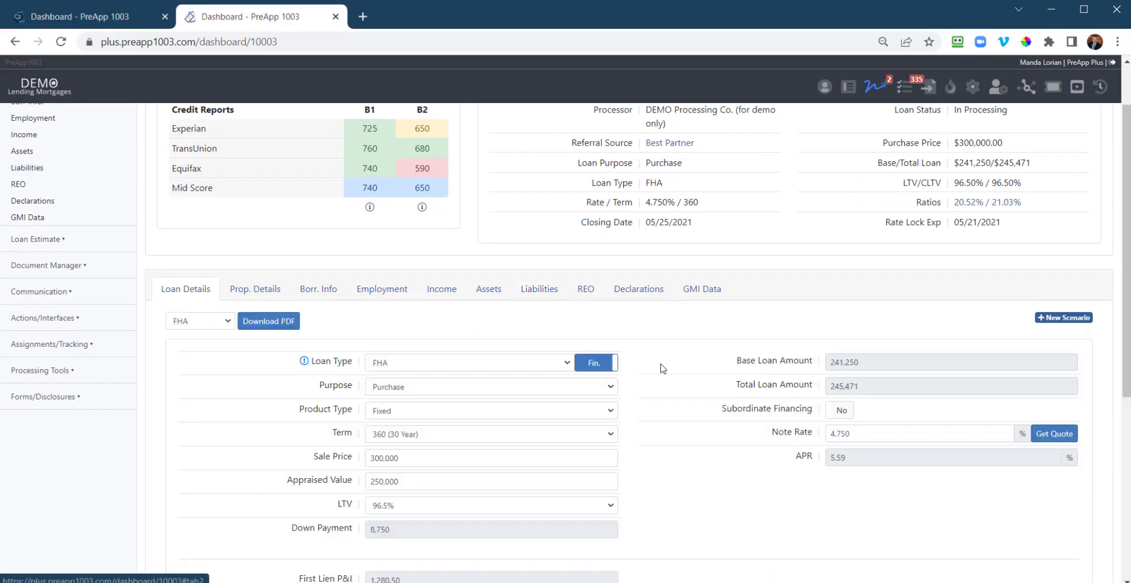
left_click(1055, 436)
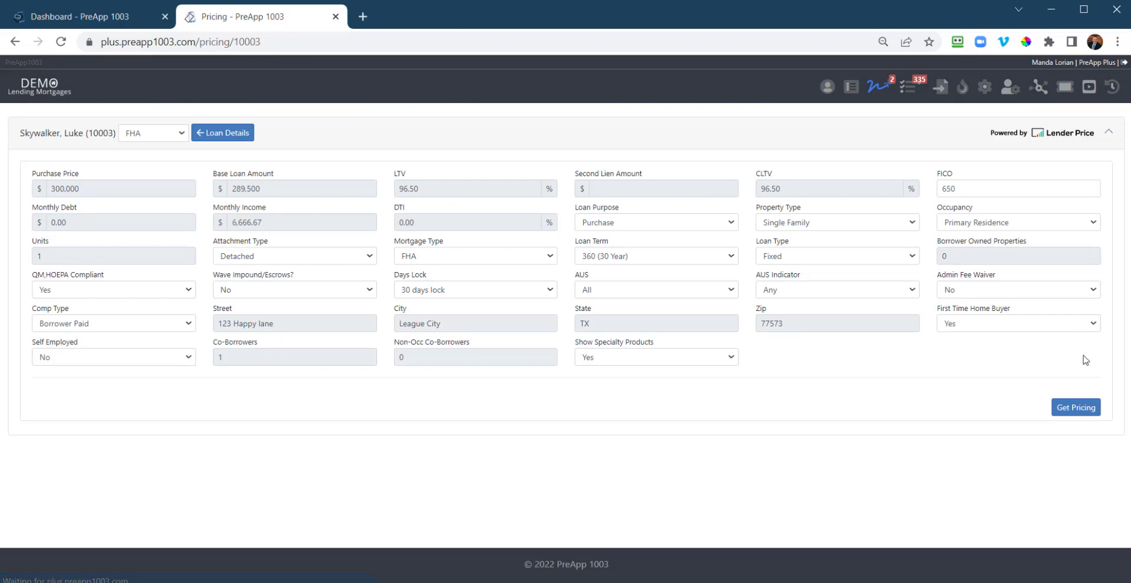
Step: Get pricing with the comp type set to Lender Paid, and open the available actions for the 5.250% rate
left_click(115, 323)
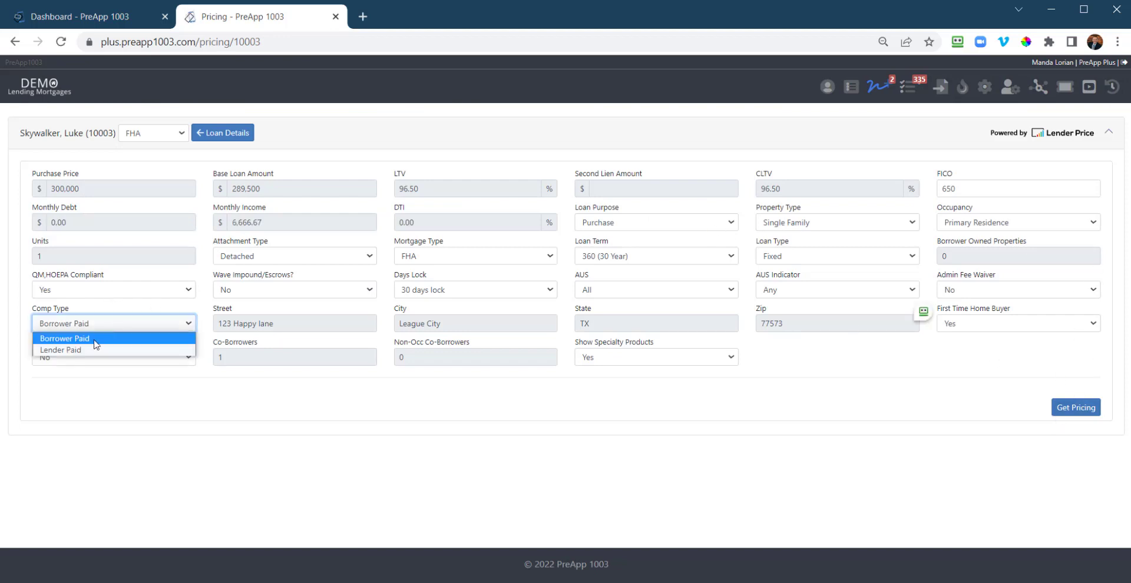
left_click(93, 348)
left_click(1075, 408)
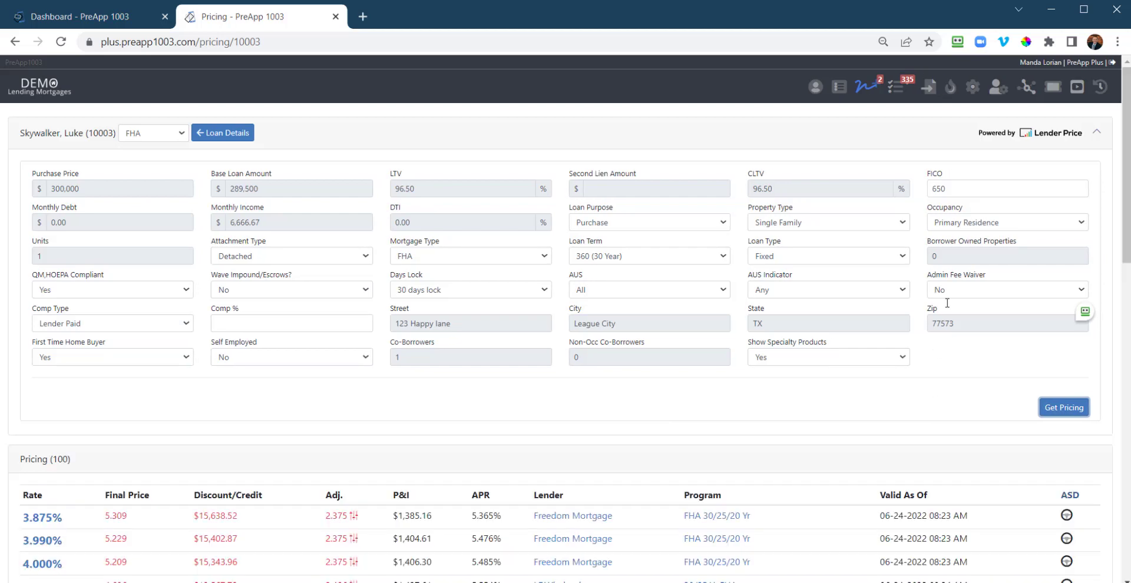
scroll(943, 329, "down", 12)
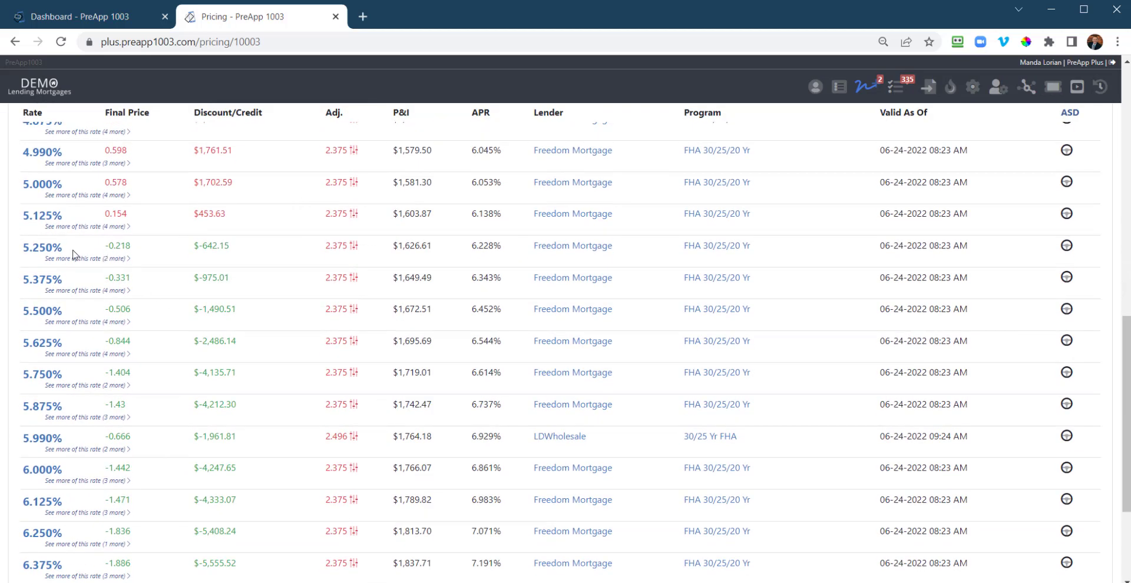
left_click(1067, 247)
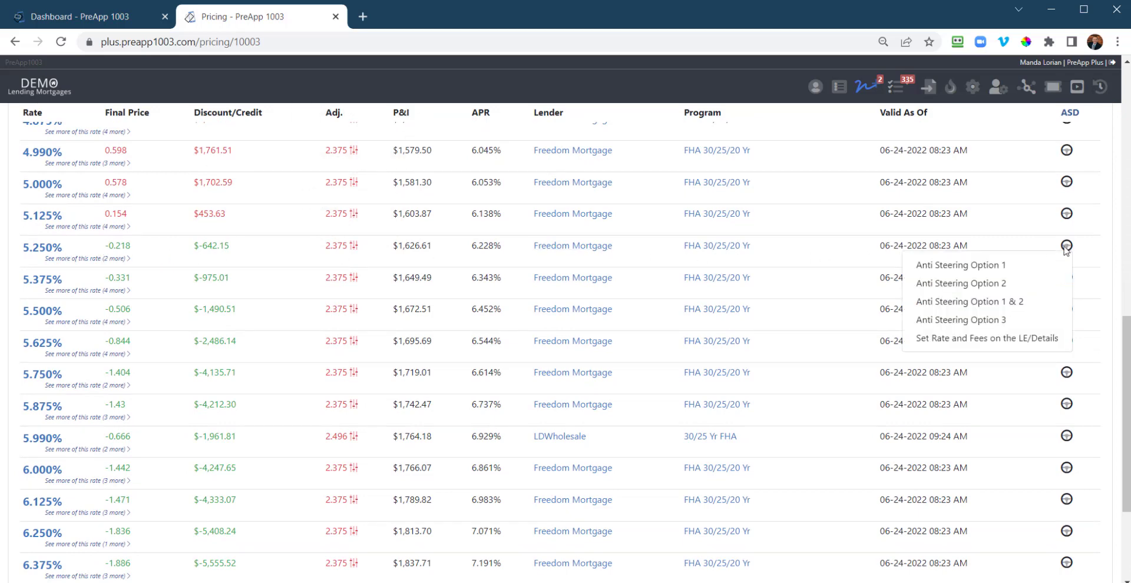
Step: Return to loan 10214, set its note rate to 5.25%, and check the loan summary
left_click(114, 24)
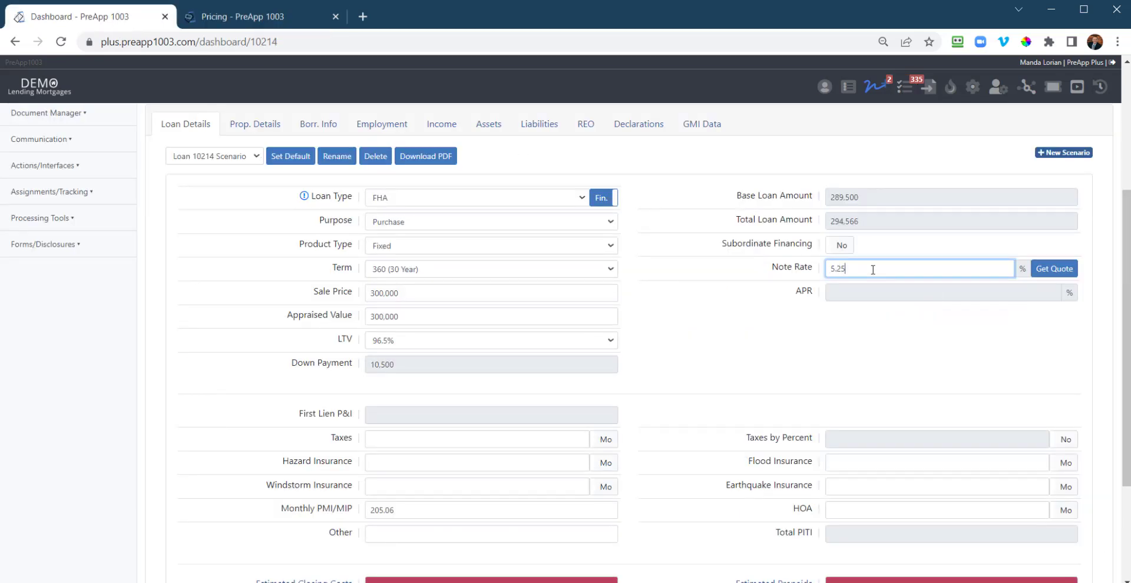
left_click(873, 269)
type("5.25")
key("Tab")
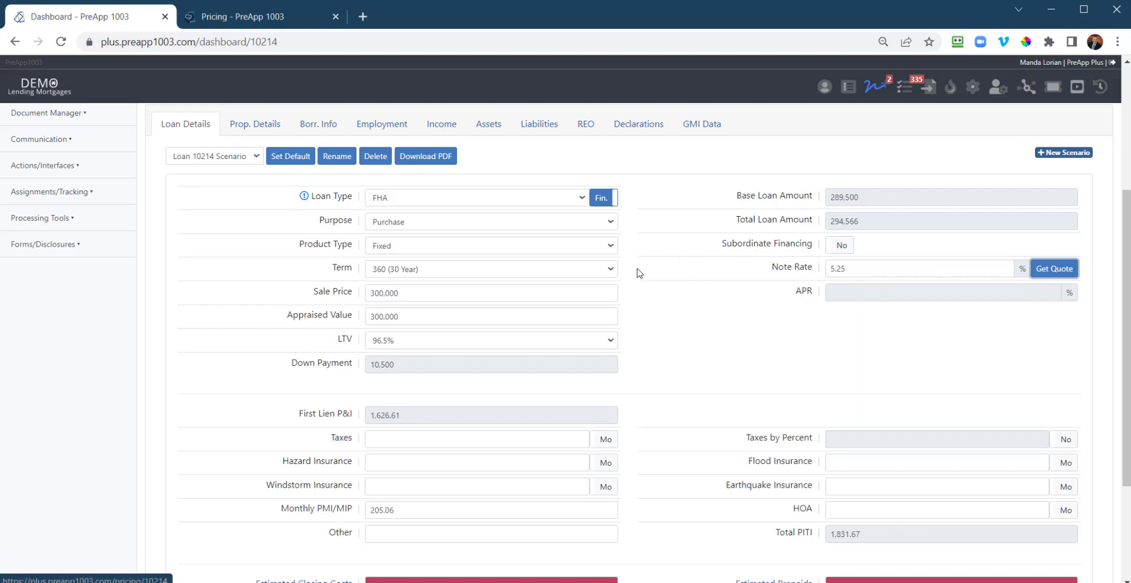
scroll(631, 285, "up", 4)
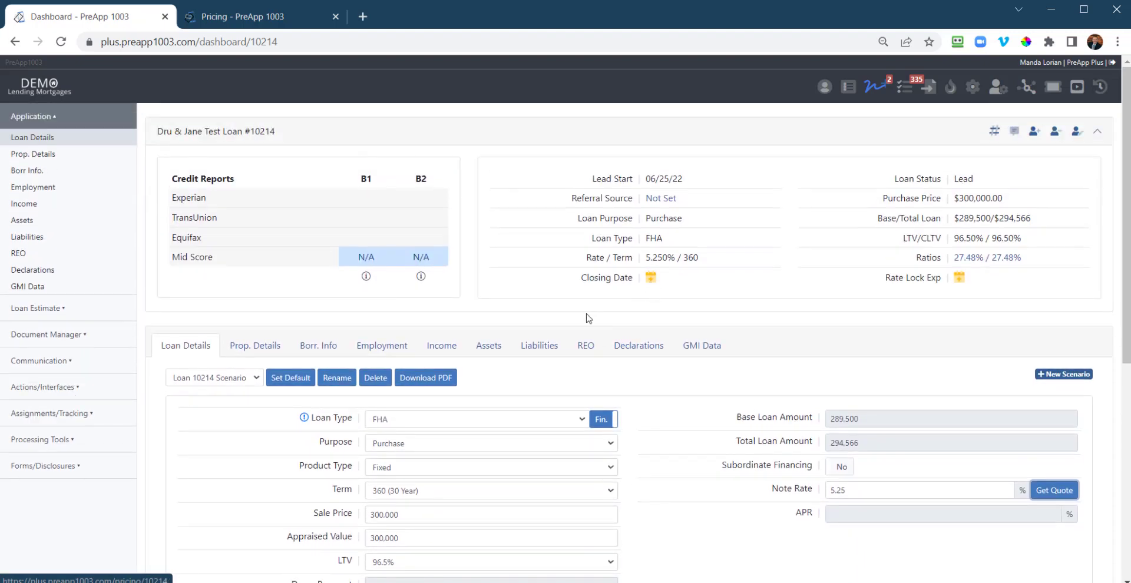
Step: Switch the taxes and hazard insurance amounts from monthly to yearly
scroll(250, 409, "down", 6)
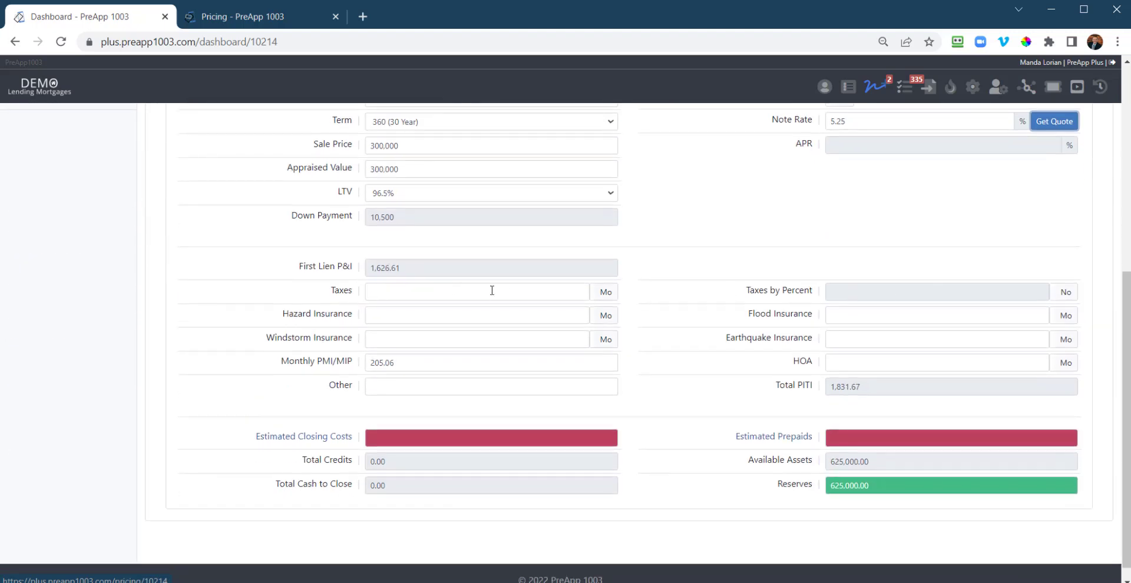
left_click(605, 292)
left_click(605, 316)
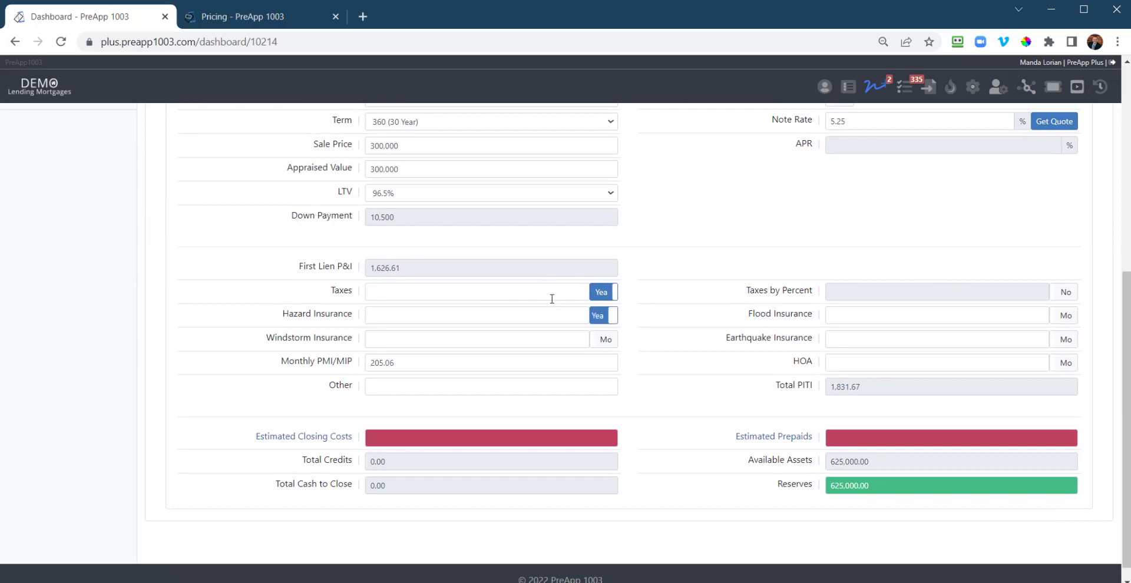
Step: Enter 8,000 for the yearly taxes and 2,000 for the yearly hazard insurance
left_click(549, 298)
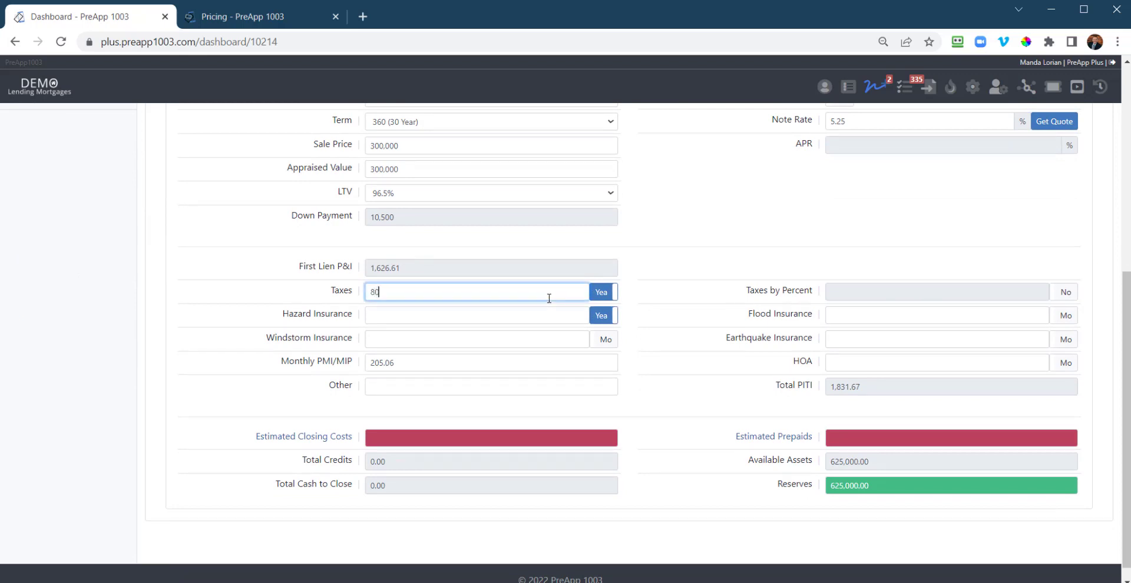
type("80000")
key("BackSpace")
key("Tab")
type("2000")
key("Tab")
key("Tab")
key("Tab")
key("Tab")
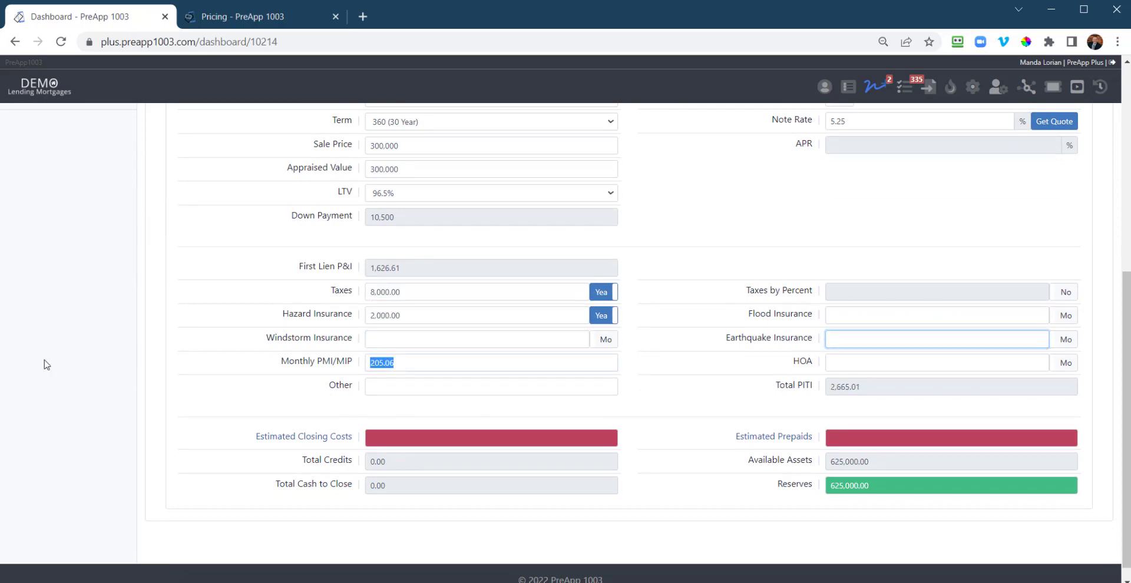
left_click(317, 389)
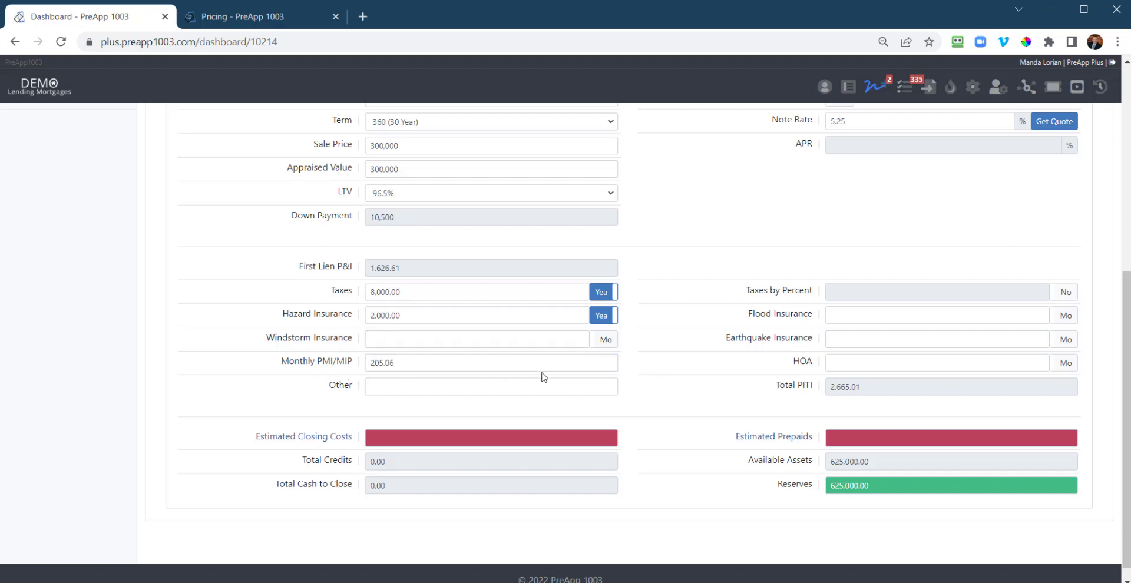
Step: Open the estimated closing costs of the loan on the Loan Estimate page
scroll(712, 384, "down", 1)
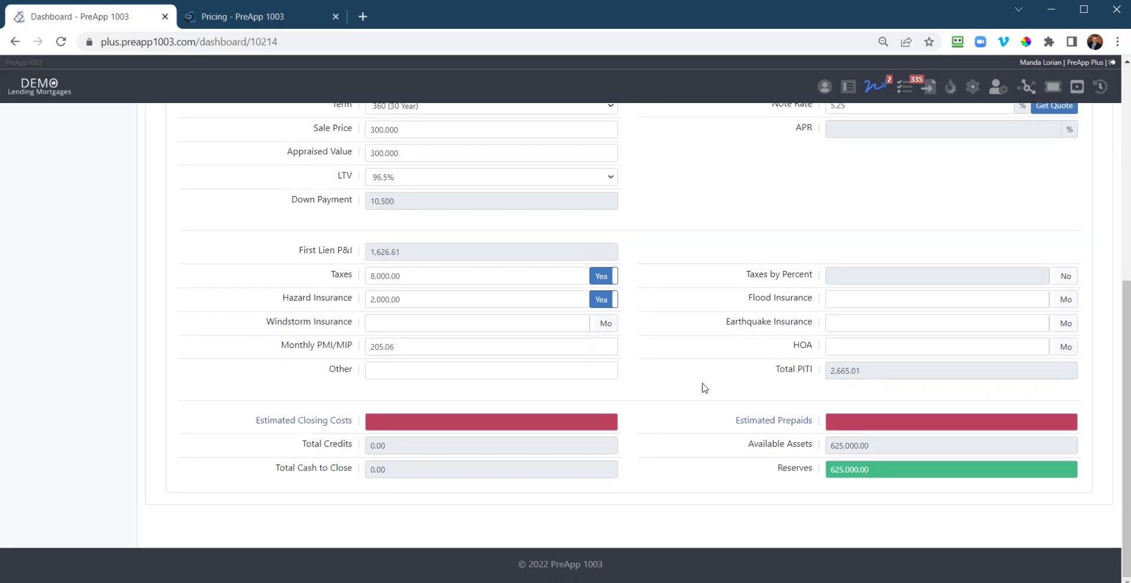
left_click(873, 303)
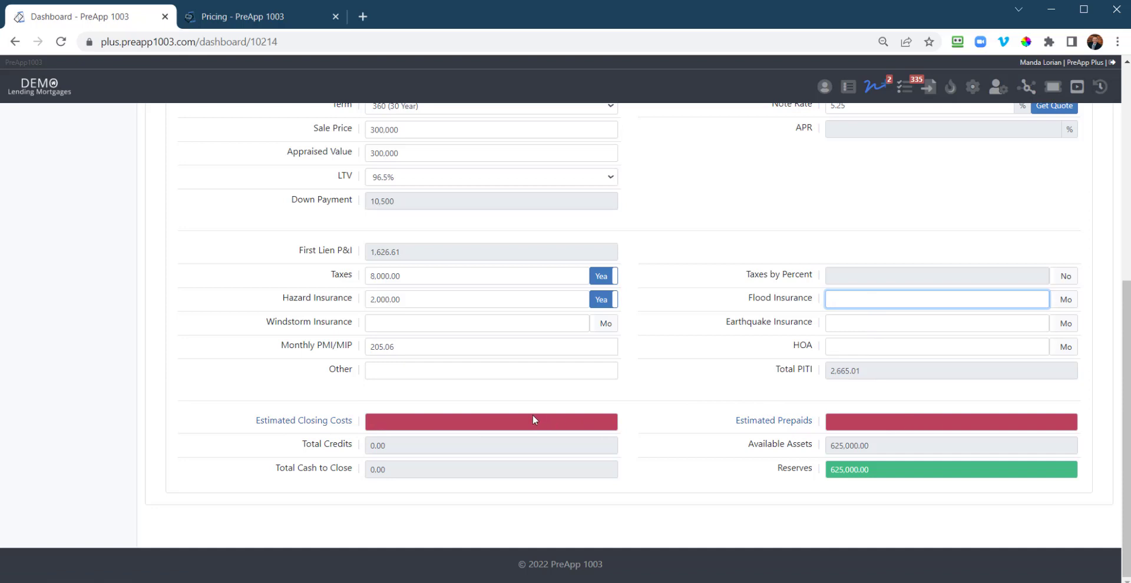
left_click(969, 428)
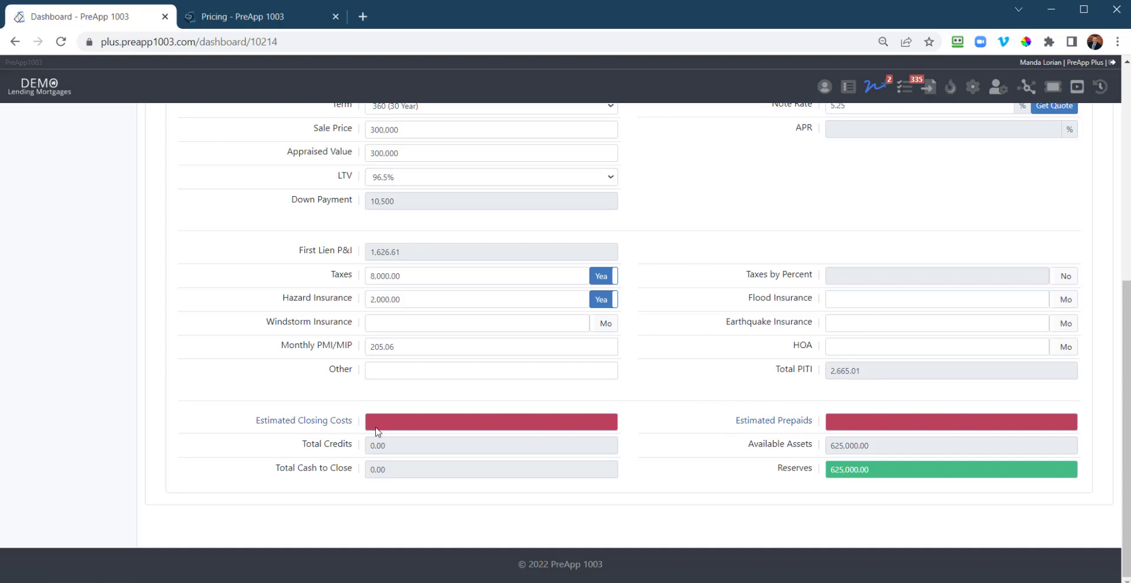
left_click(320, 425)
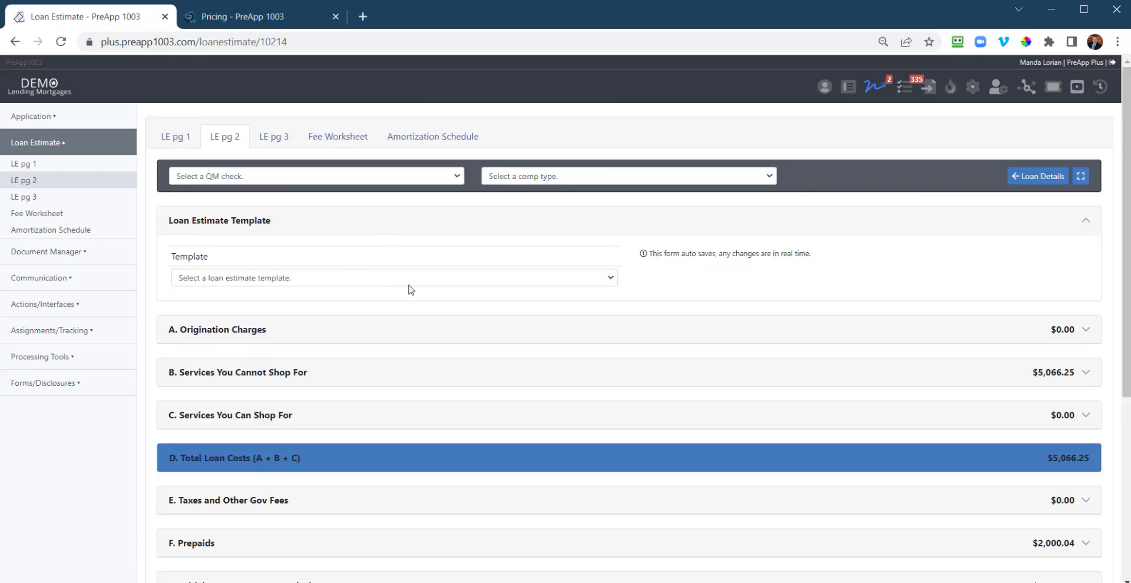
Step: Examine the fee fields under Origination Charges before a template is applied, and collapse the section again
left_click(408, 283)
left_click(404, 284)
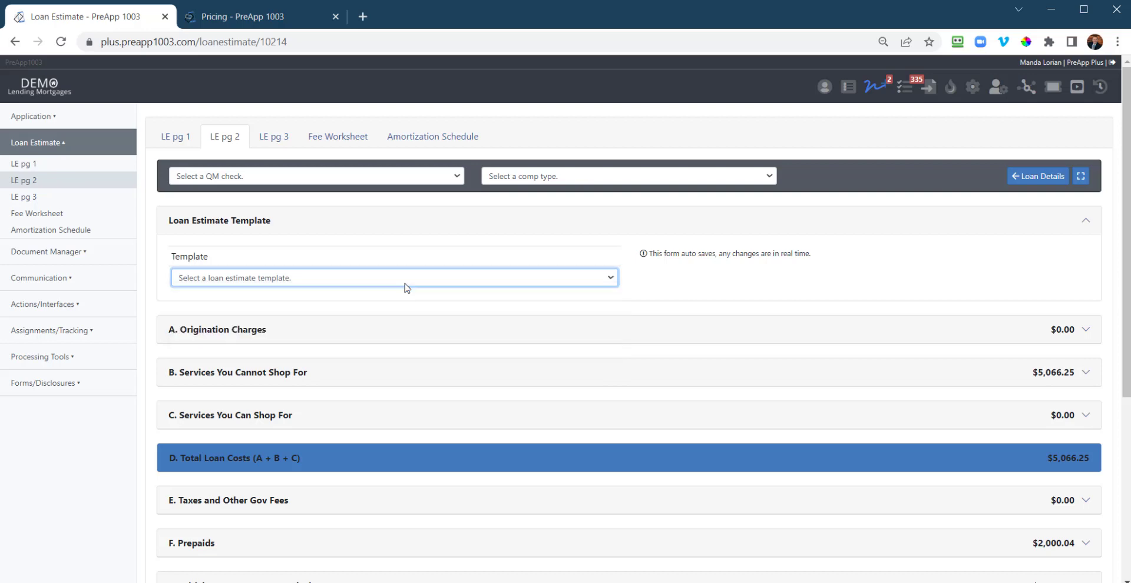
left_click(1084, 330)
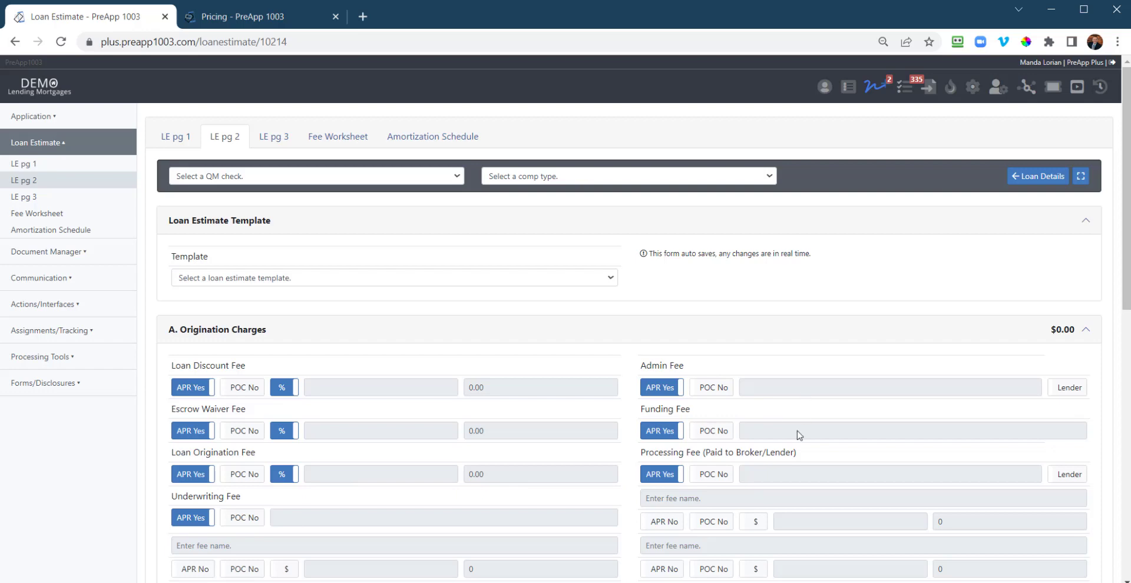
scroll(451, 447, "down", 3)
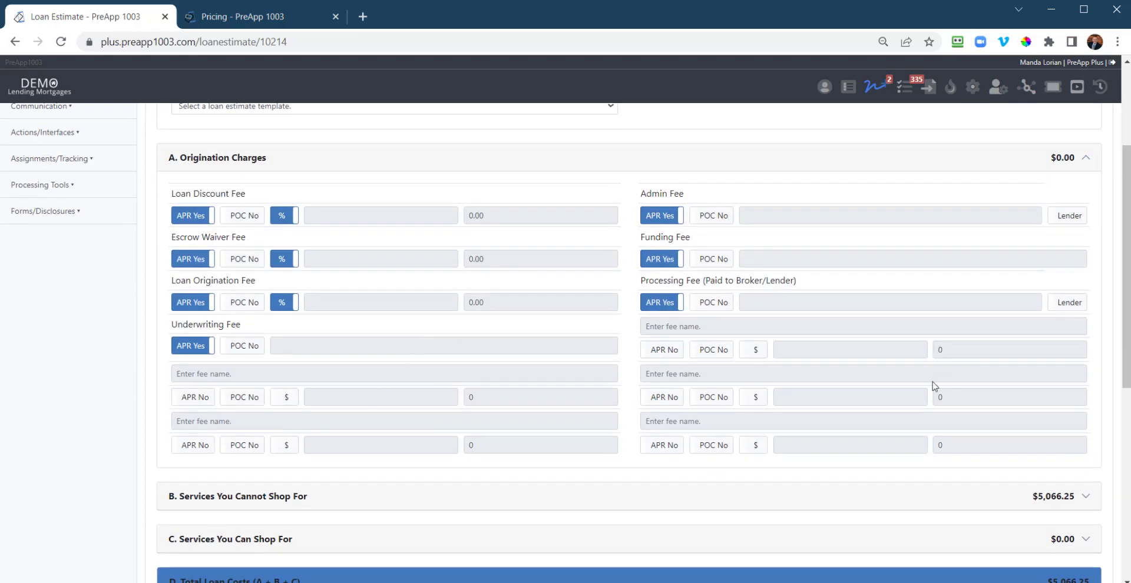
left_click(1085, 164)
scroll(512, 235, "up", 2)
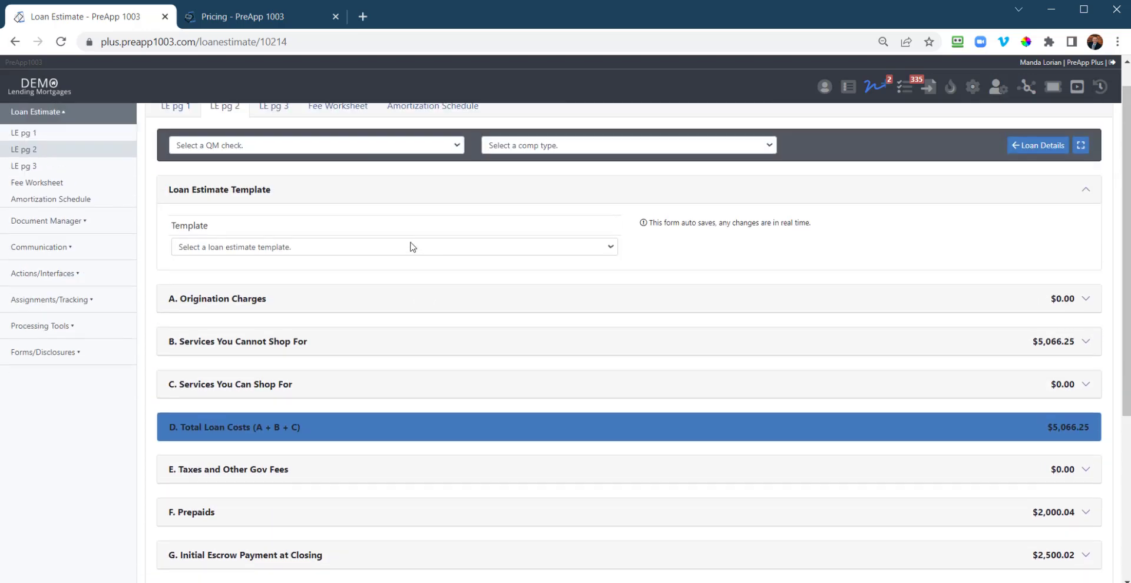
Step: Apply the Demo Lending template to the loan estimate
left_click(412, 245)
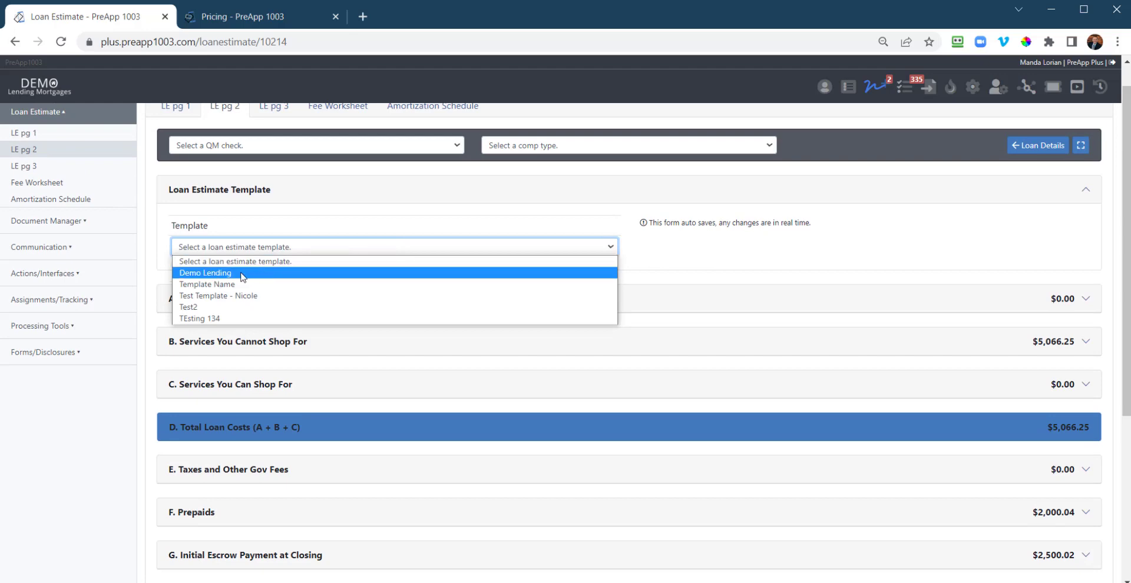
left_click(219, 273)
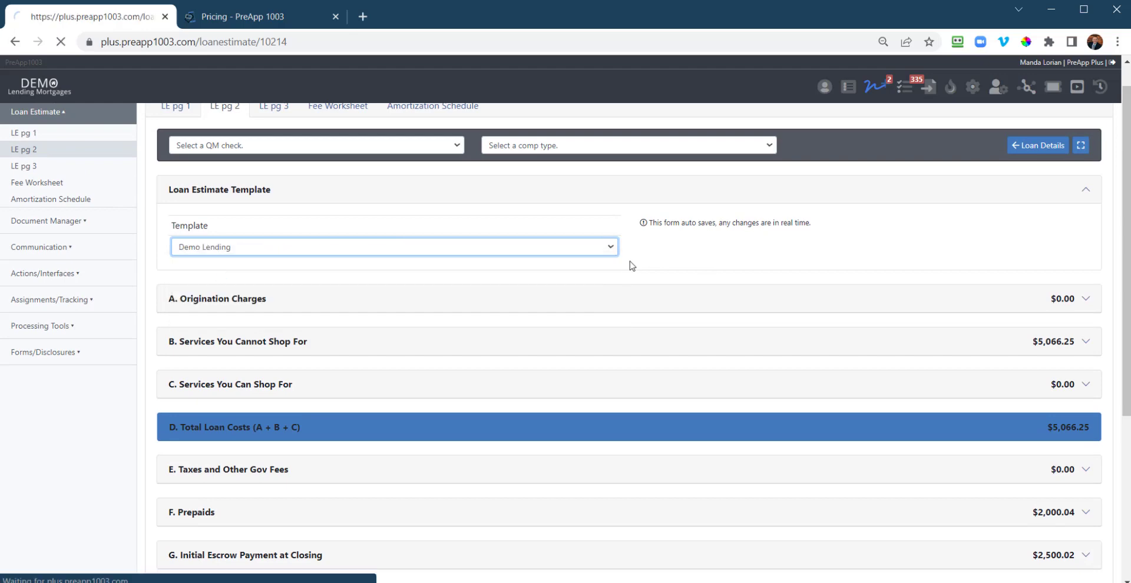
left_click(1084, 328)
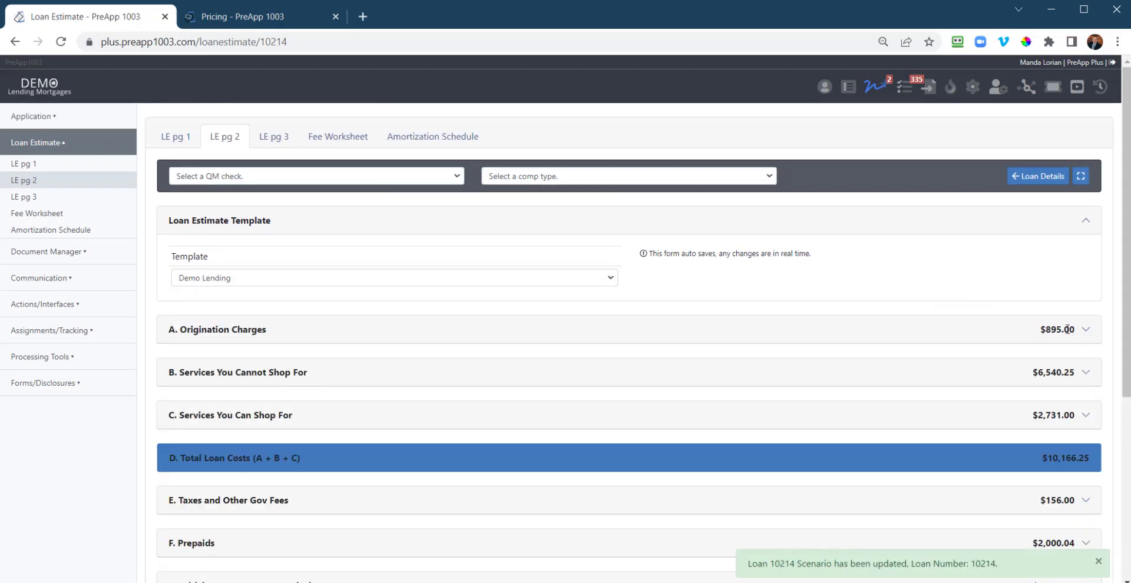
scroll(1084, 328, "down", 4)
scroll(1075, 315, "up", 4)
scroll(1086, 268, "up", 1)
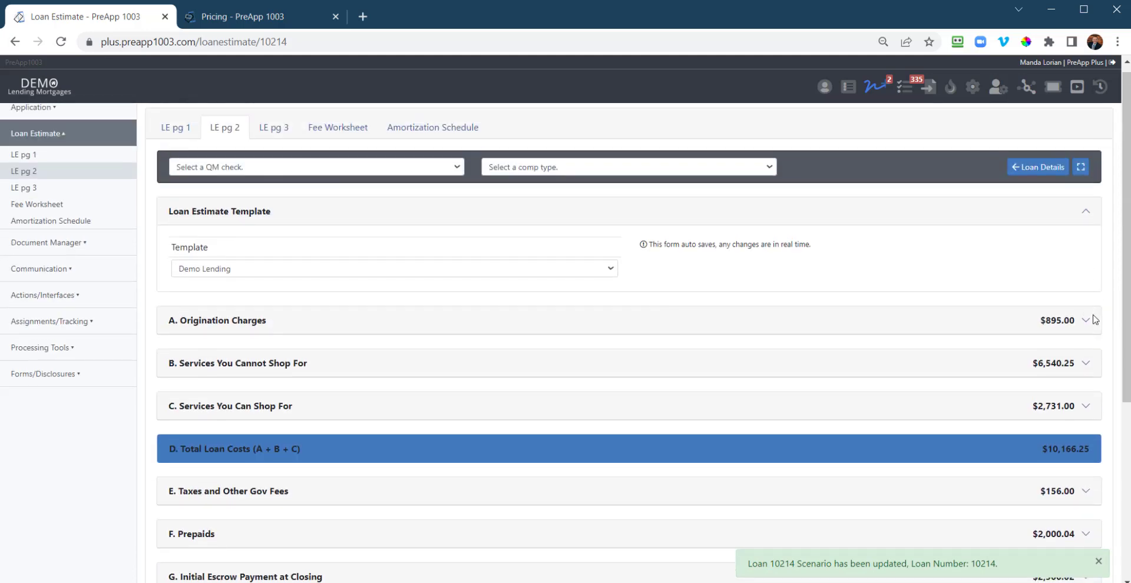
Step: Expand Origination Charges to examine the template's fees, and look through the remaining cost sections down to Credits
left_click(1087, 320)
left_click(361, 380)
left_click(361, 424)
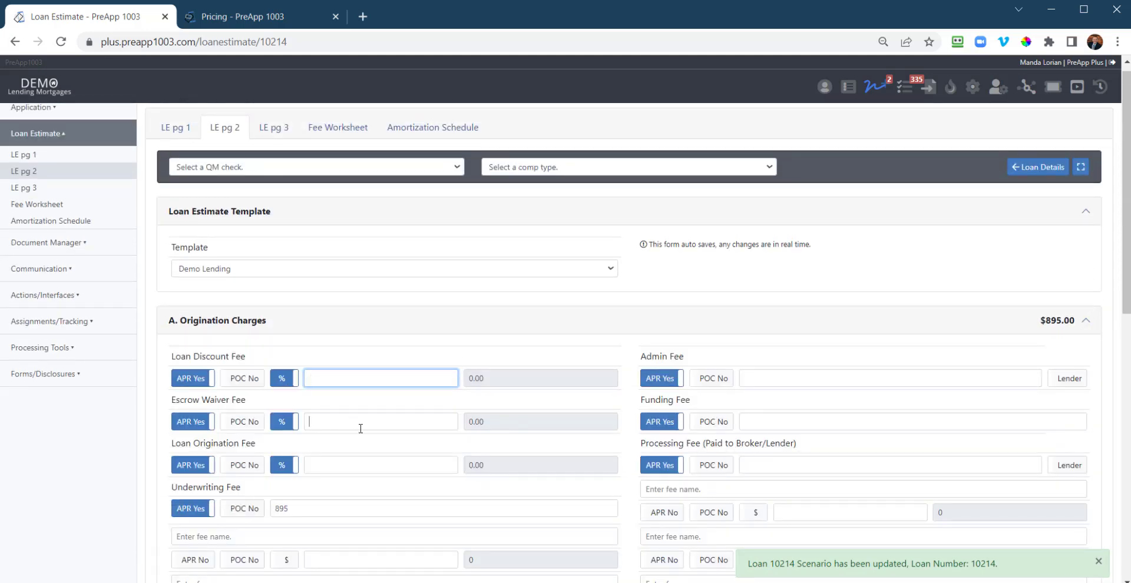
scroll(550, 379, "down", 8)
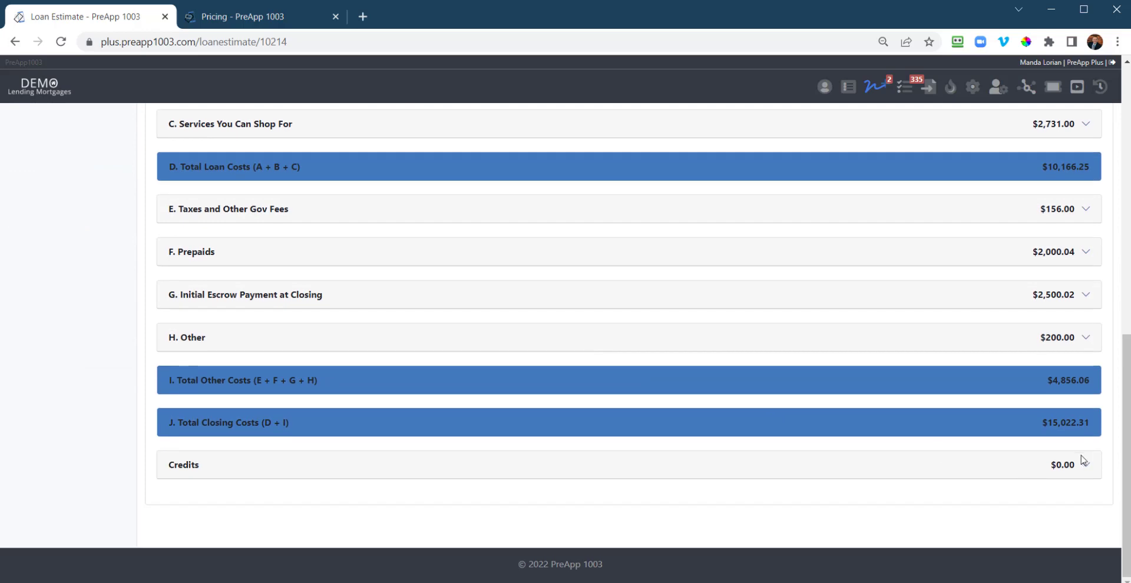
Step: Expand the Credits section of the loan estimate, and review the available QM check and comp type options without choosing any
left_click(1084, 469)
scroll(391, 469, "down", 5)
scroll(404, 457, "up", 15)
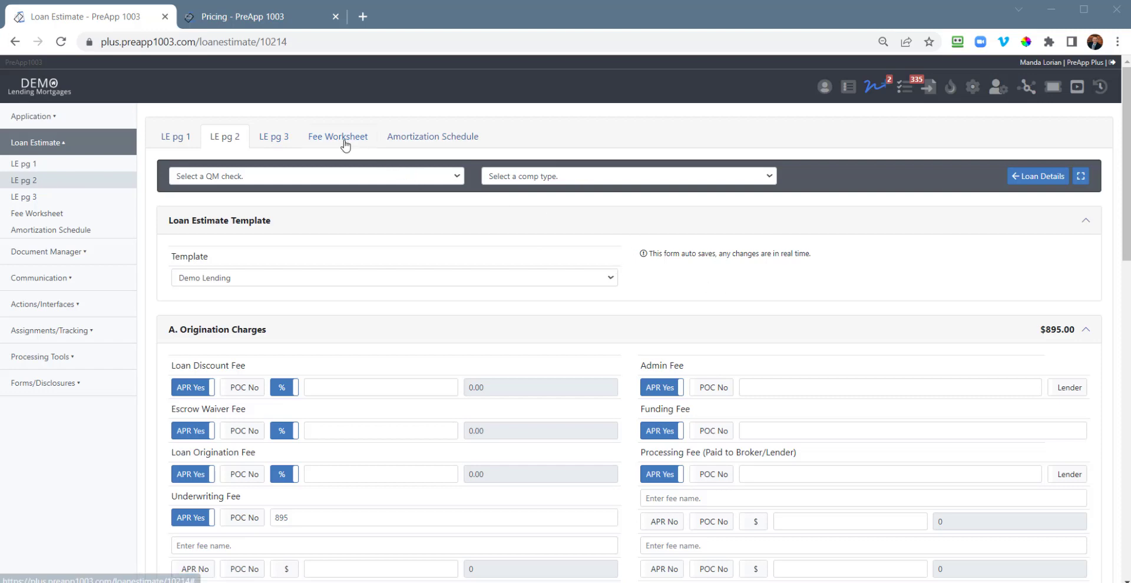
left_click(330, 179)
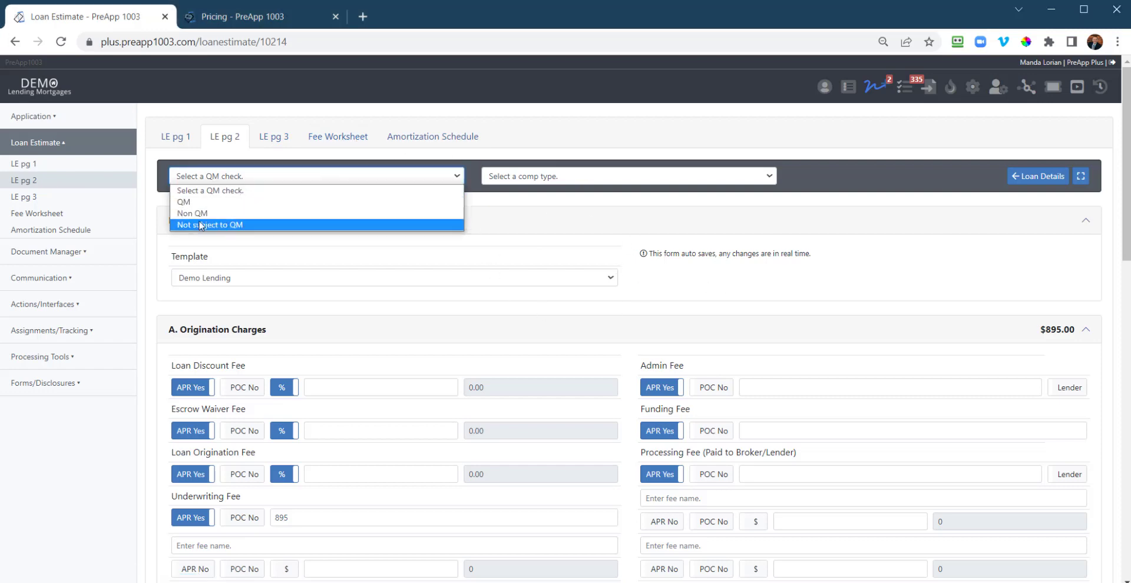
left_click(615, 194)
left_click(603, 178)
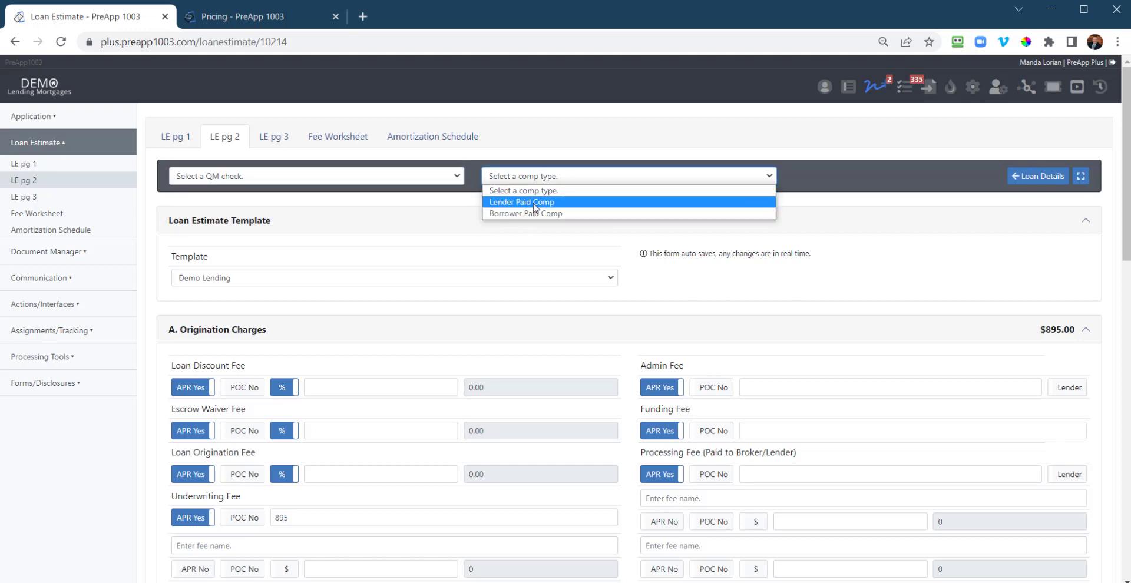
left_click(299, 211)
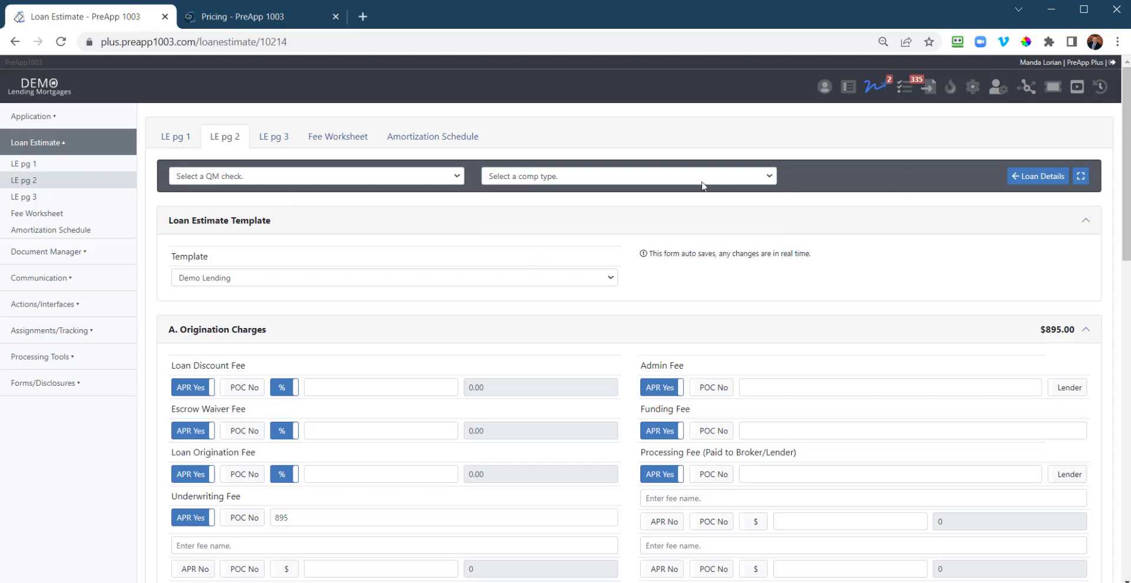
Step: Open the loan's Fee Worksheet and try switching its email option between Send Email and Do Not Send Email
left_click(337, 142)
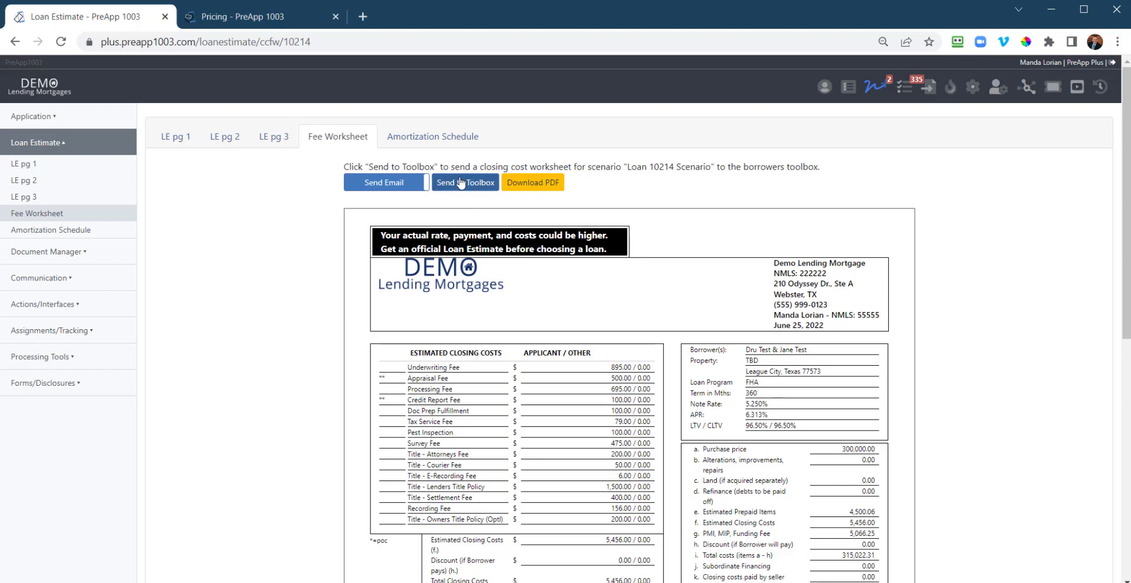
left_click(384, 184)
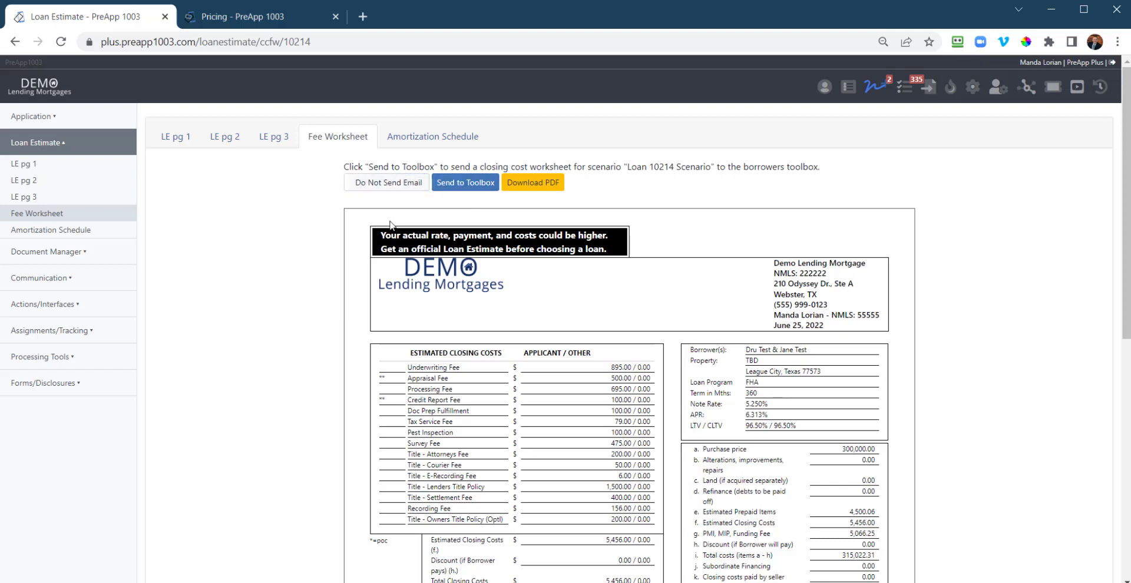
left_click(387, 182)
scroll(389, 175, "down", 1)
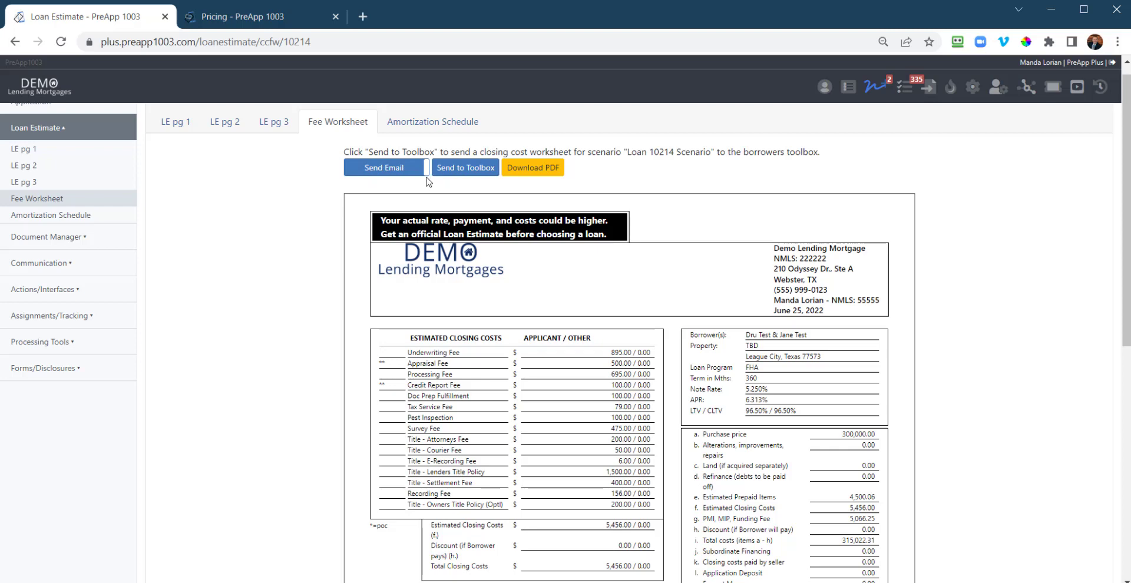
left_click(397, 172)
scroll(377, 217, "down", 1)
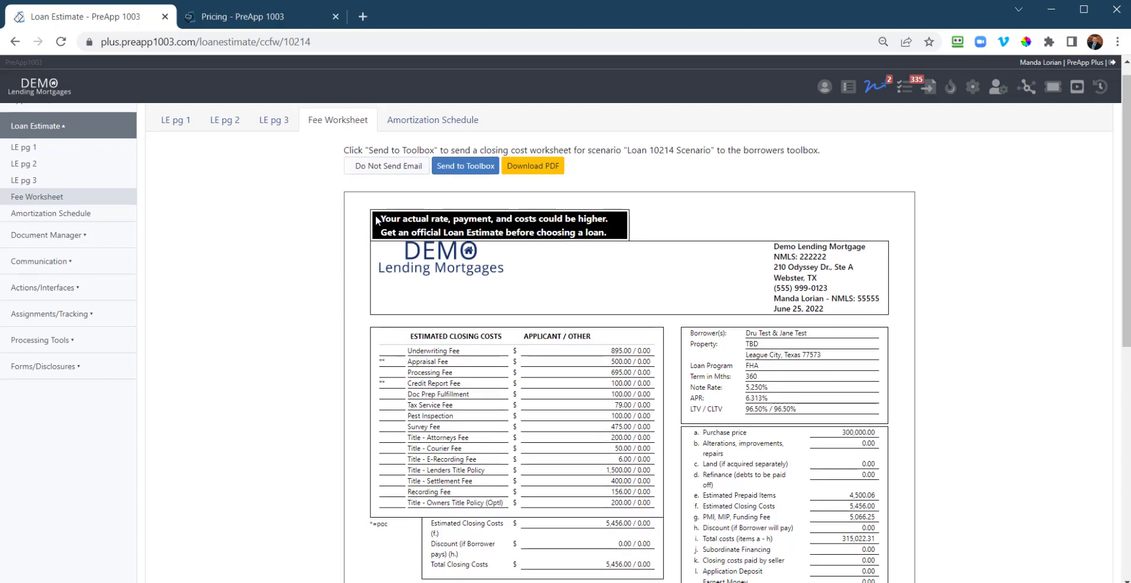
left_click(386, 163)
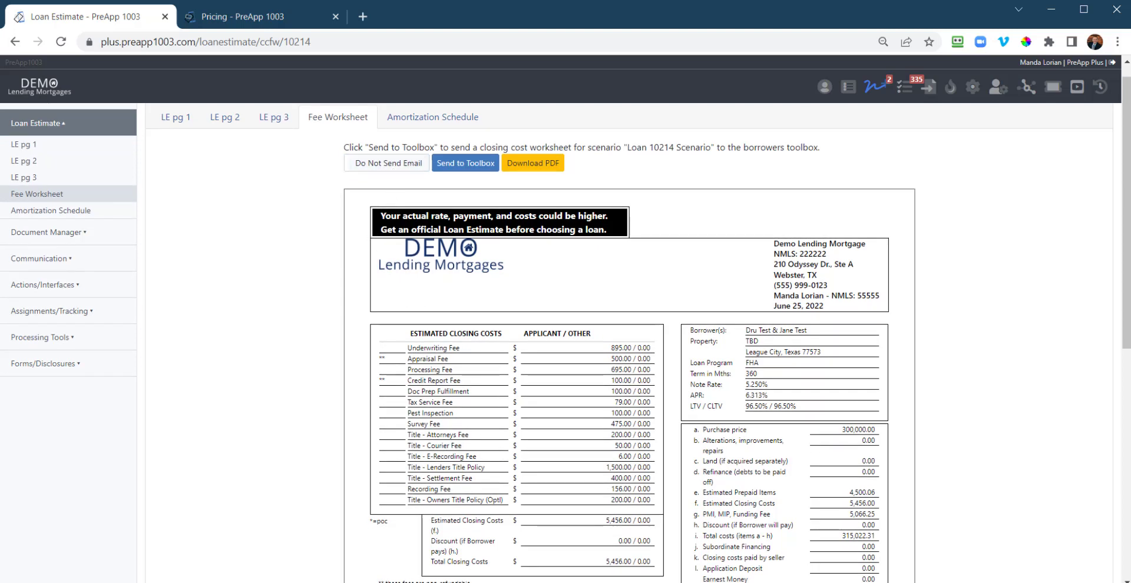
Step: Open all documents in the loan's Document Manager and display the borrower information beside them
left_click(79, 236)
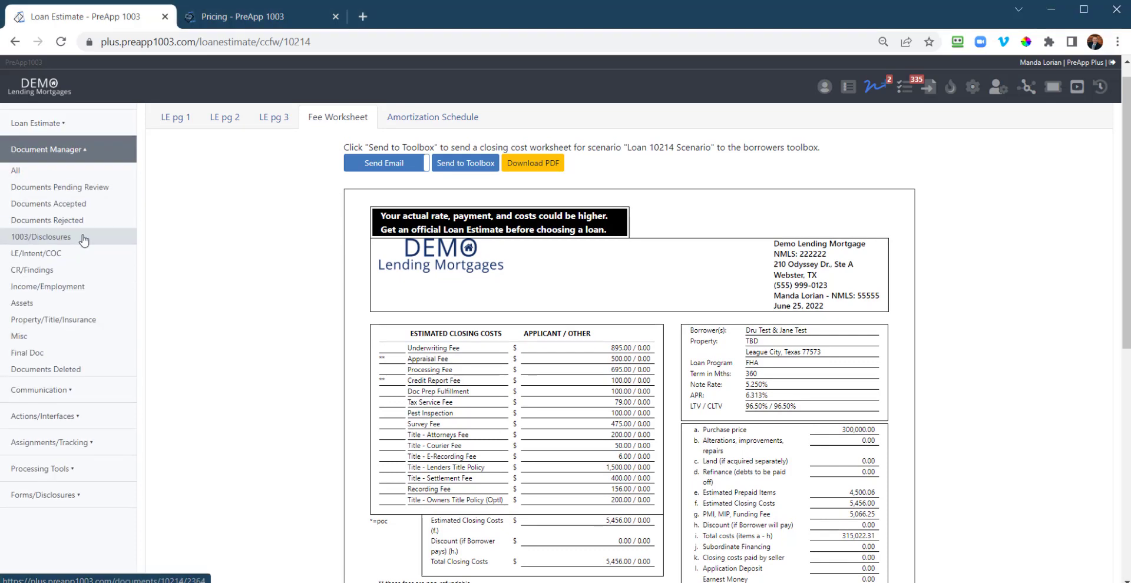
left_click(49, 172)
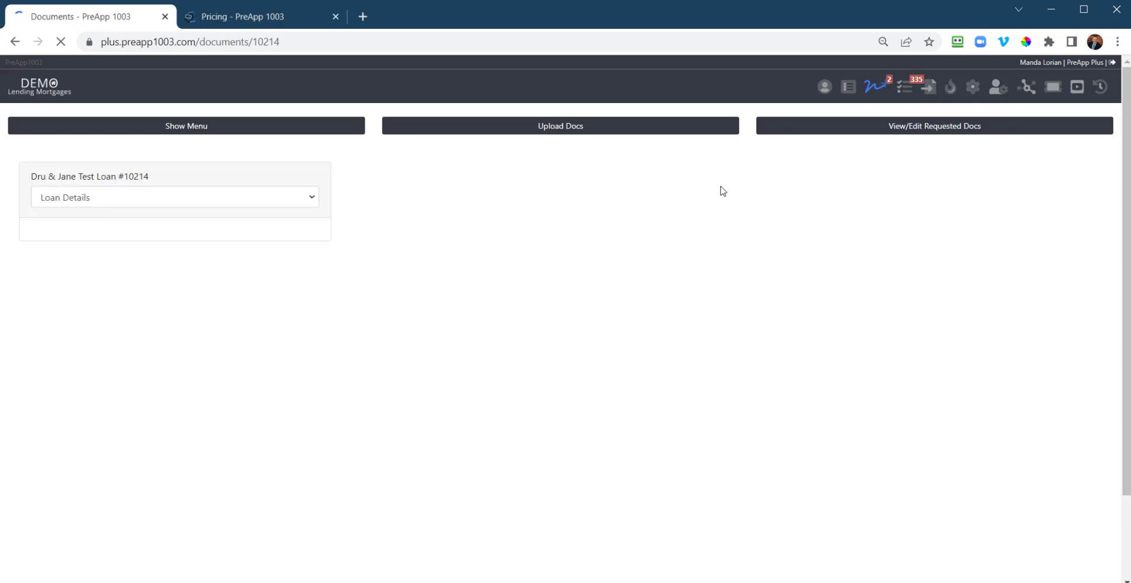
left_click(271, 197)
left_click(268, 240)
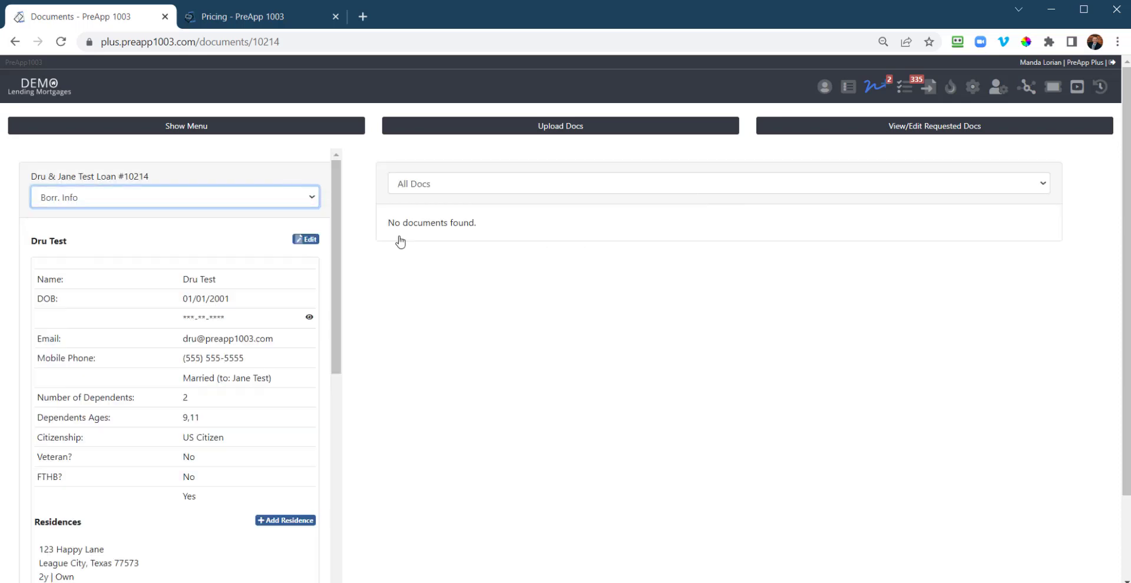
Step: Open the requested documents and mark the most recent 30 days pay stubs and two years W2s as requested from the borrower
left_click(952, 134)
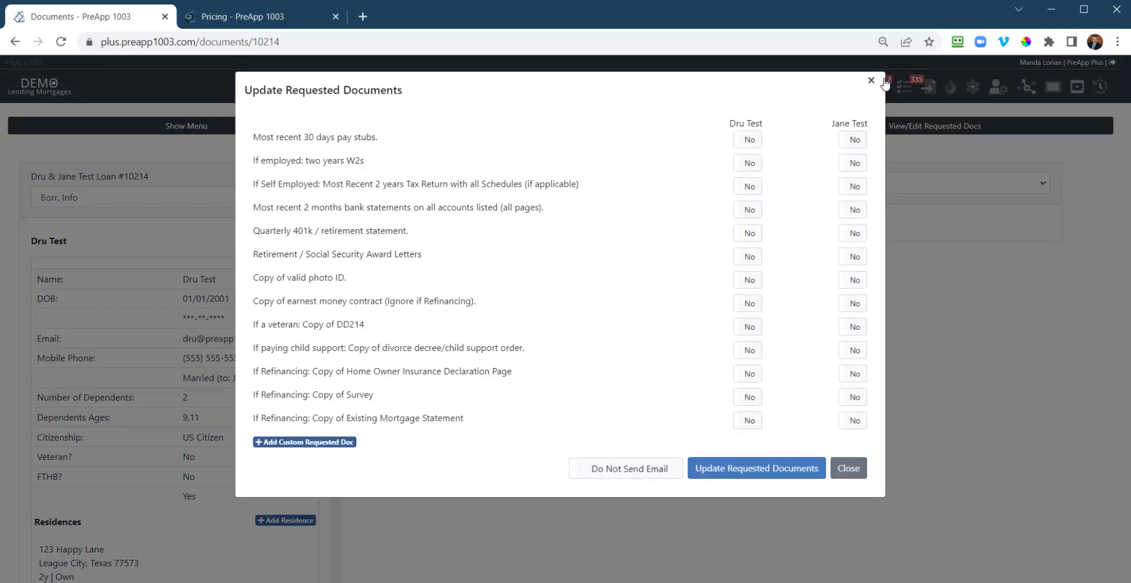
left_click(955, 129)
left_click(924, 125)
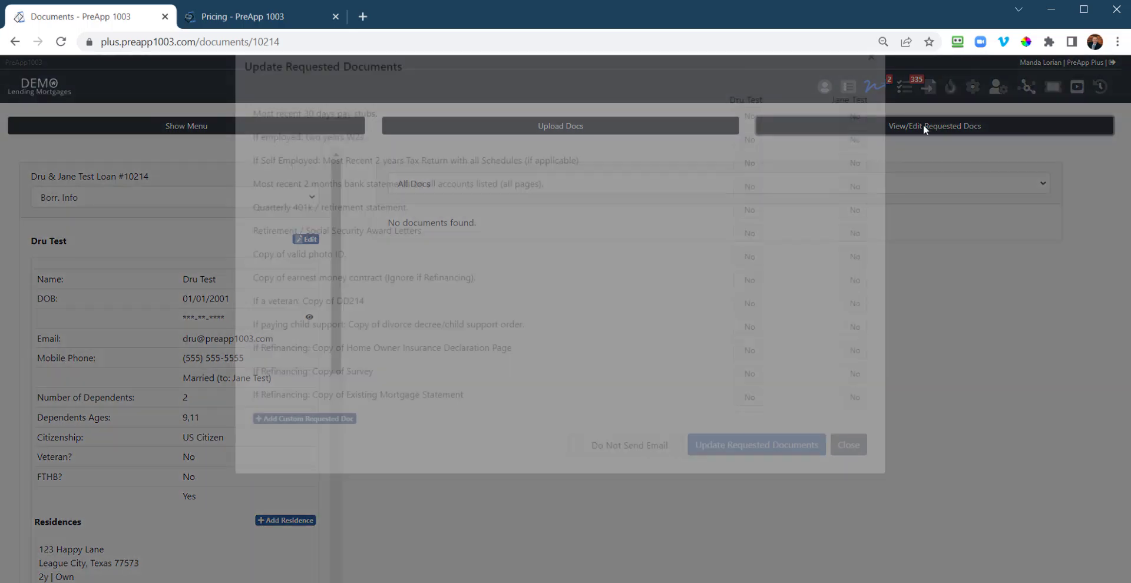
left_click(748, 140)
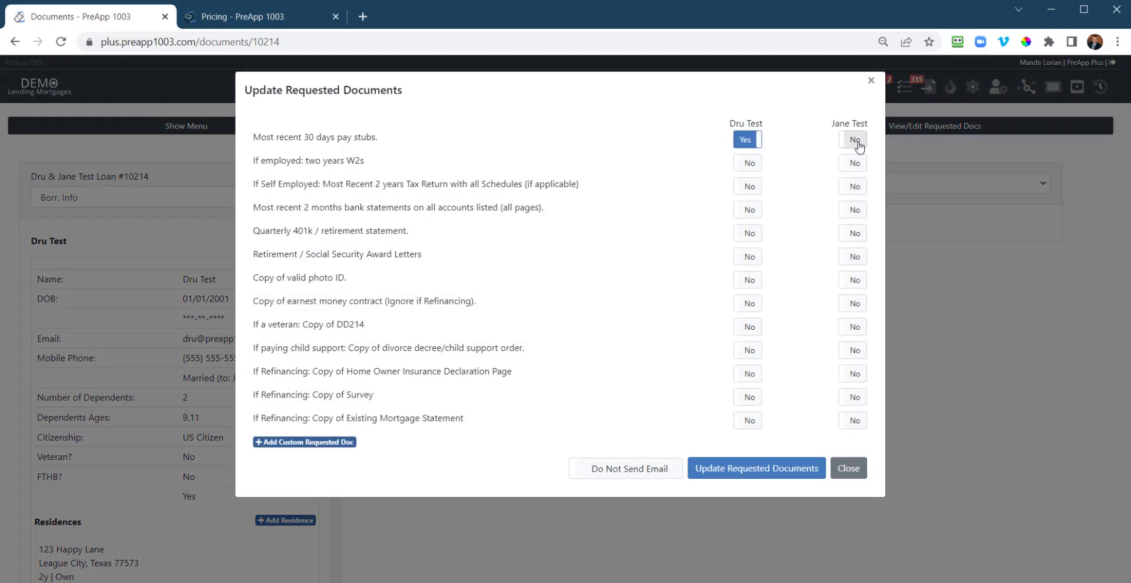
left_click(856, 144)
left_click(857, 146)
left_click(749, 165)
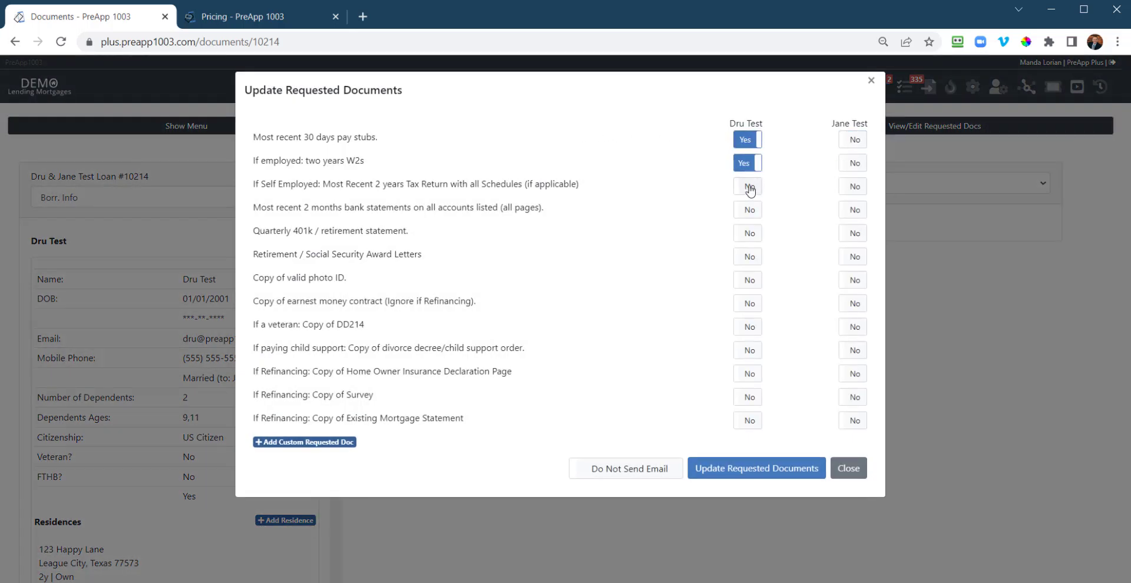
Step: Try requesting Retirement / Social Security Award Letters, reset them to No, and mark the valid photo ID copy as requested from both borrowers
left_click(748, 257)
left_click(858, 258)
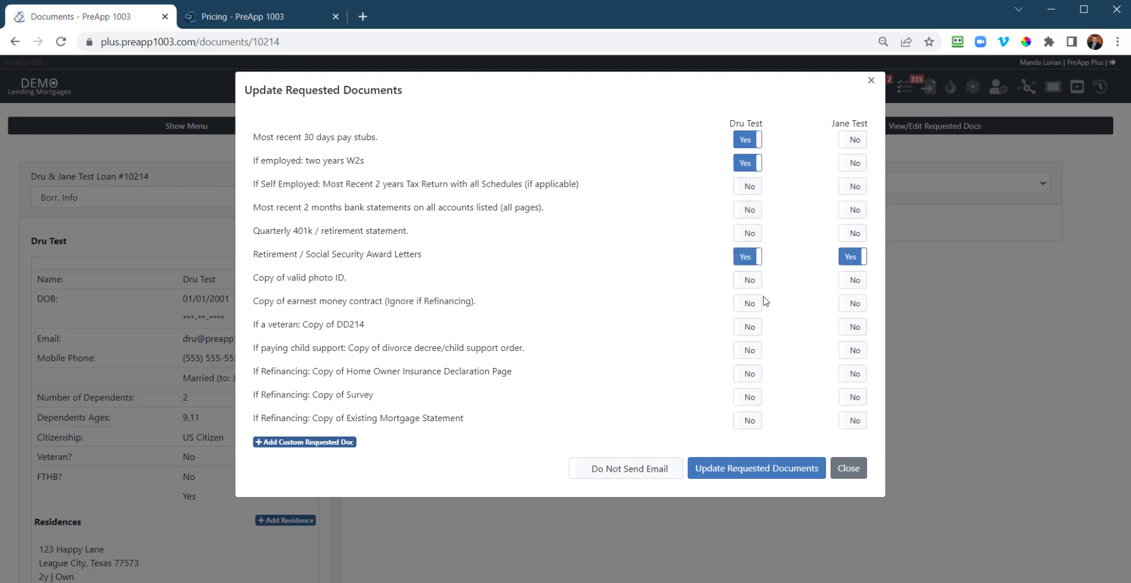
left_click(748, 257)
left_click(853, 257)
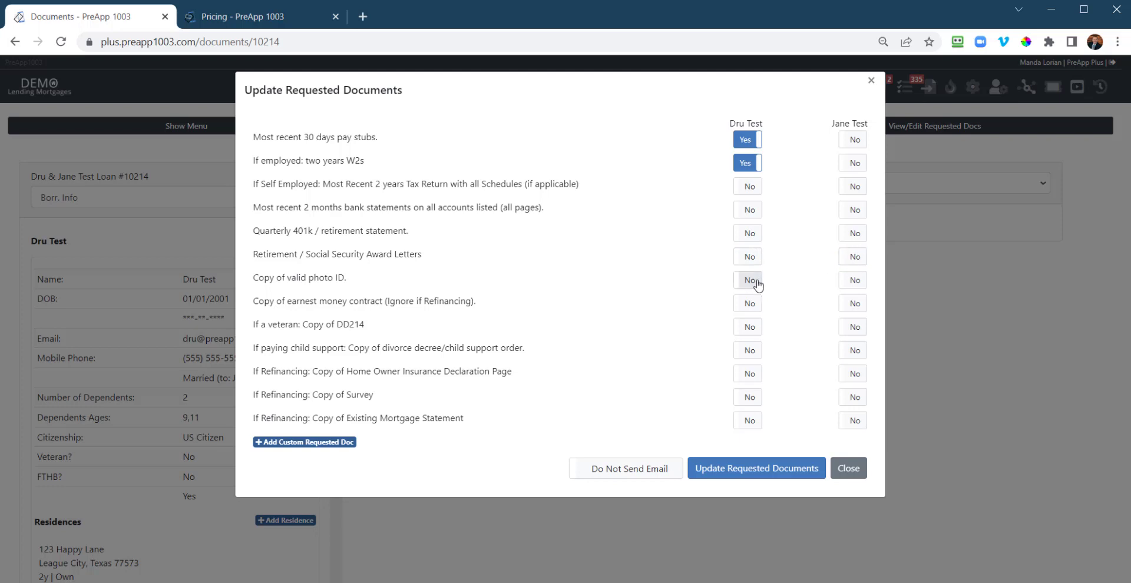
left_click(748, 281)
left_click(853, 280)
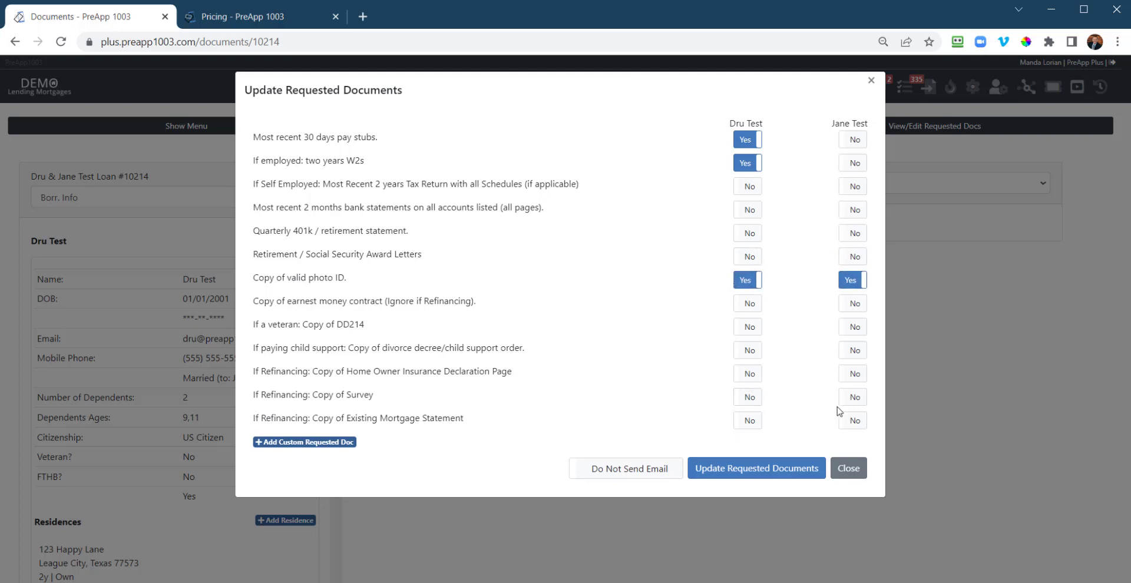
Step: Add two blank custom document requests with Send Email turned on, and close the requested documents without updating them
left_click(337, 443)
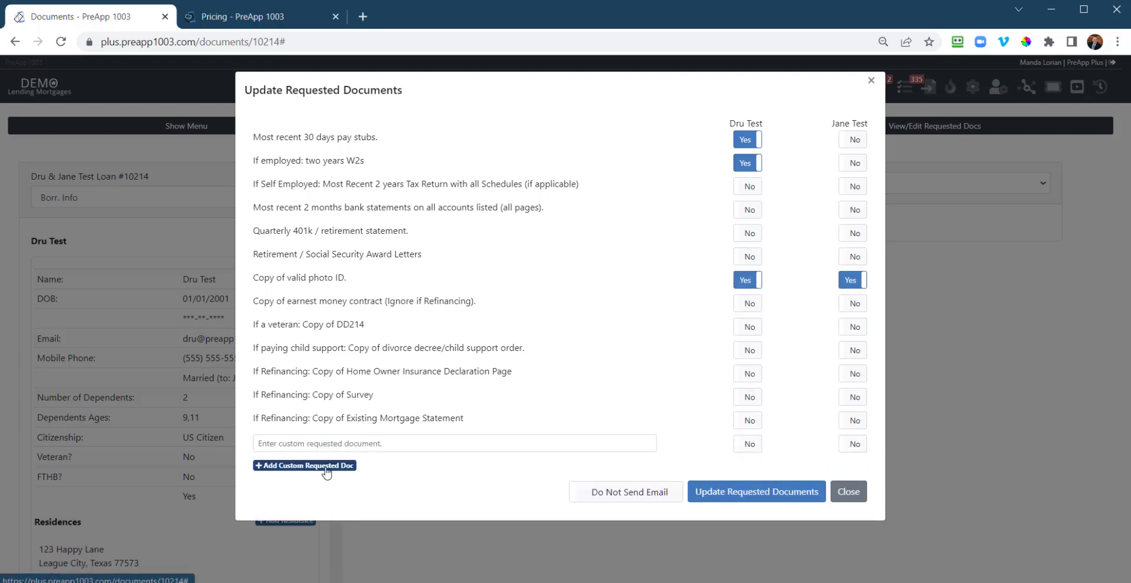
left_click(328, 466)
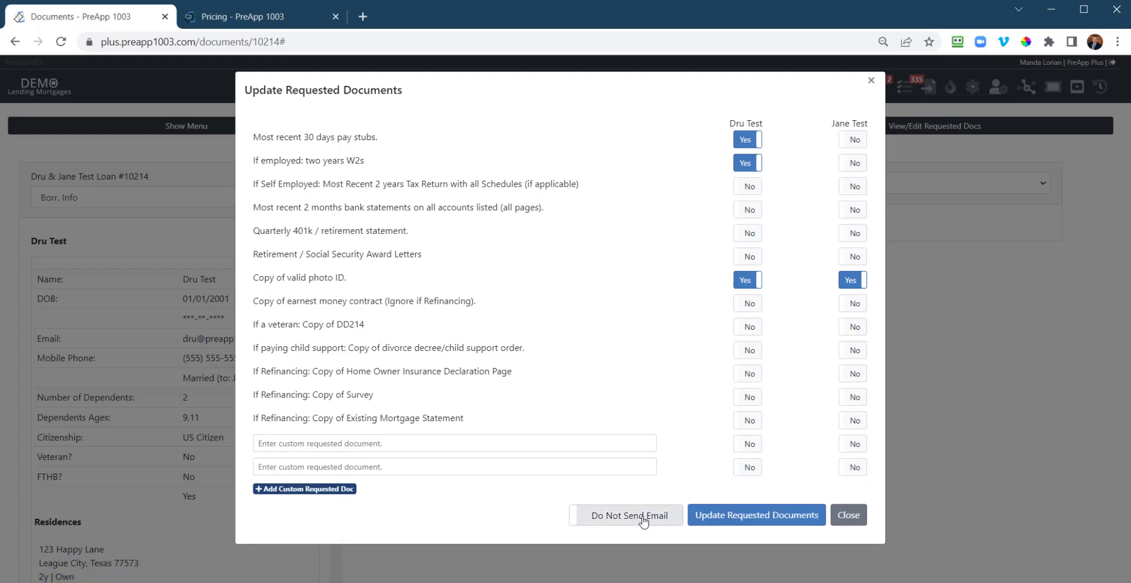
left_click(647, 517)
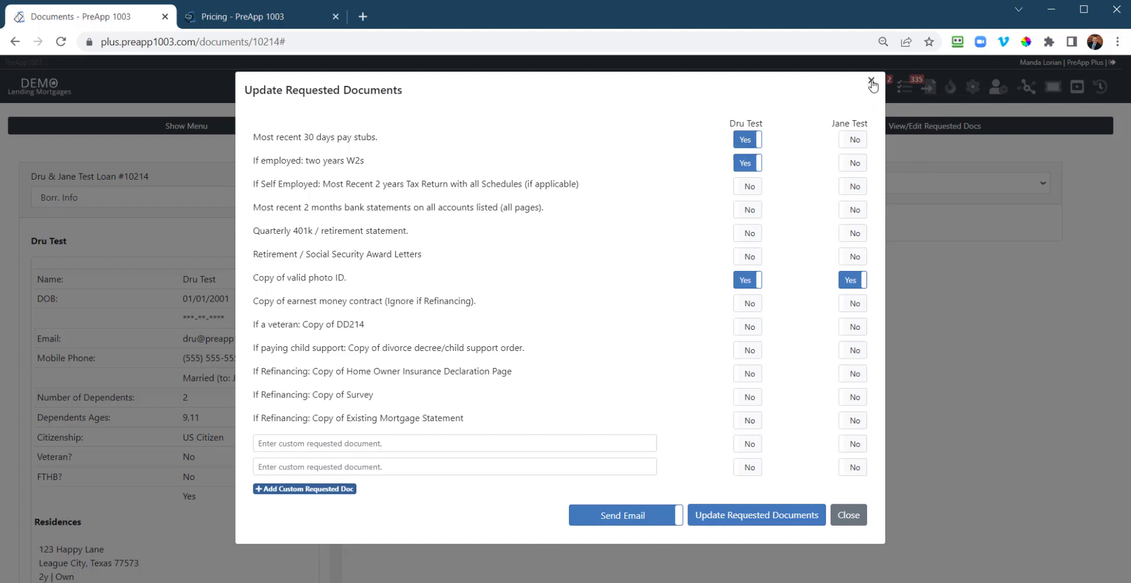
left_click(833, 511)
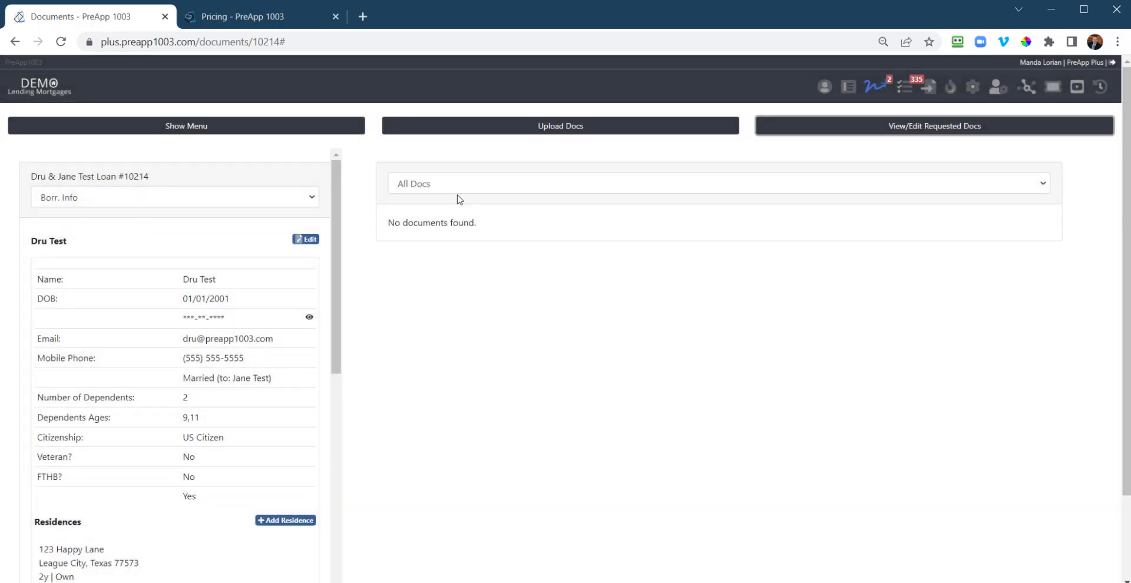
Step: Open the loan's Fannie Mae DO/DU request and examine the credit status of the borrower and co-borrower
left_click(228, 130)
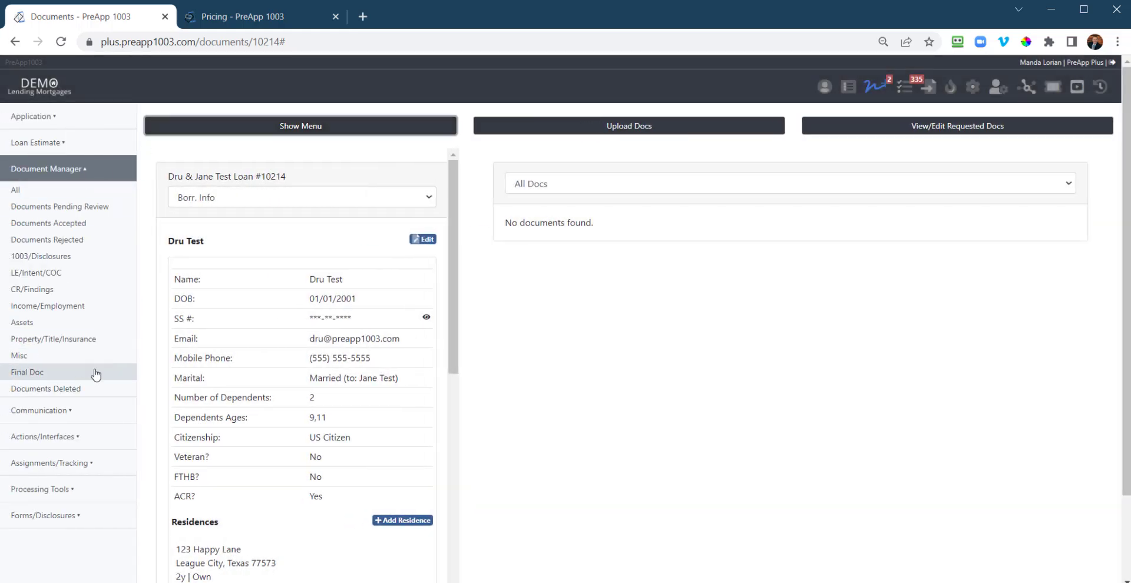
left_click(56, 437)
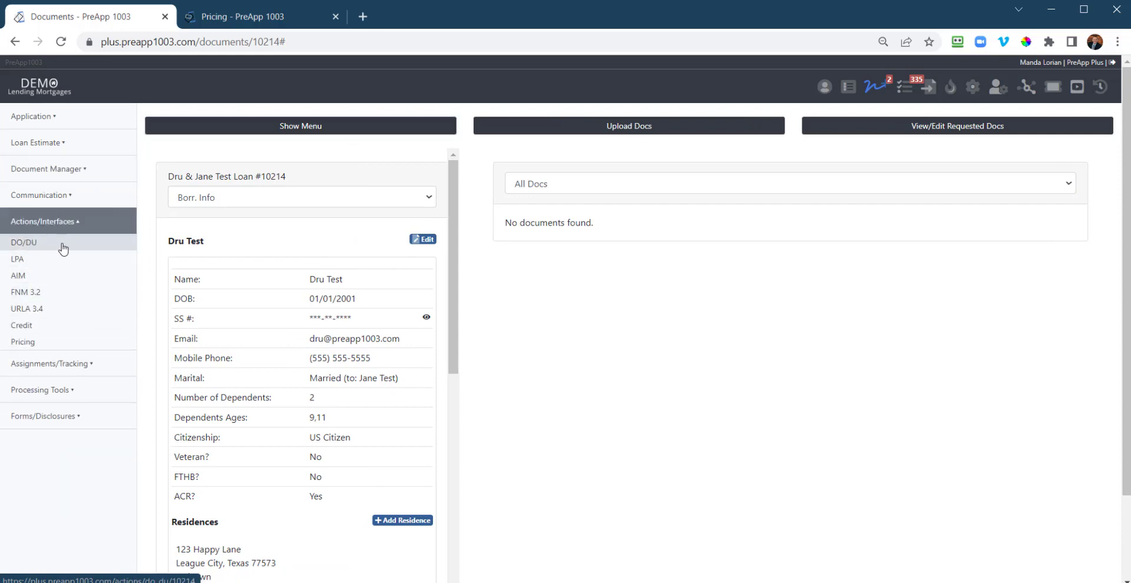
left_click(58, 250)
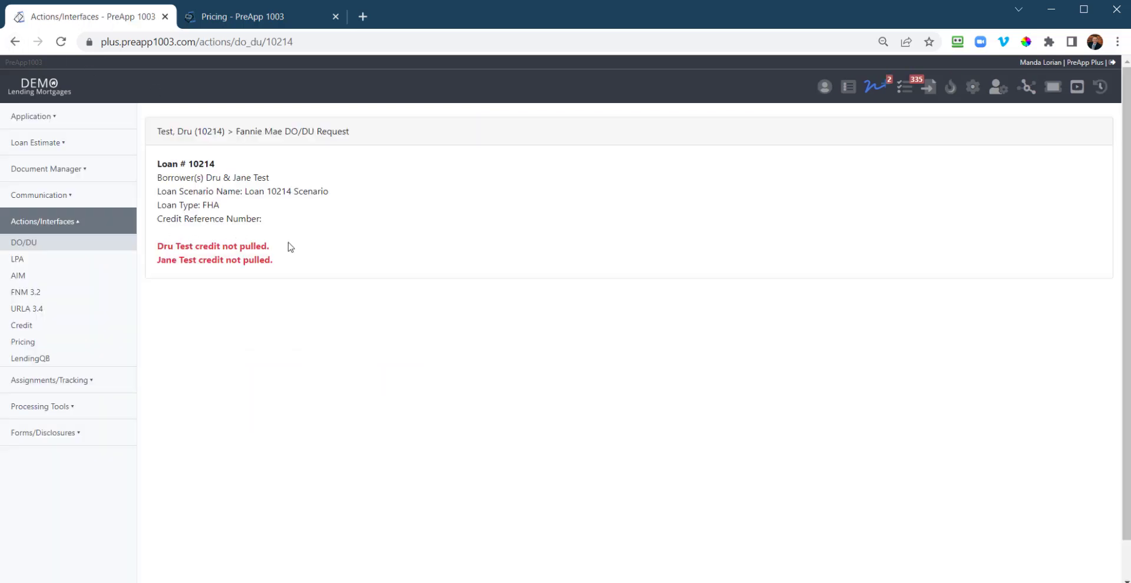
left_click_drag(159, 246, 270, 246)
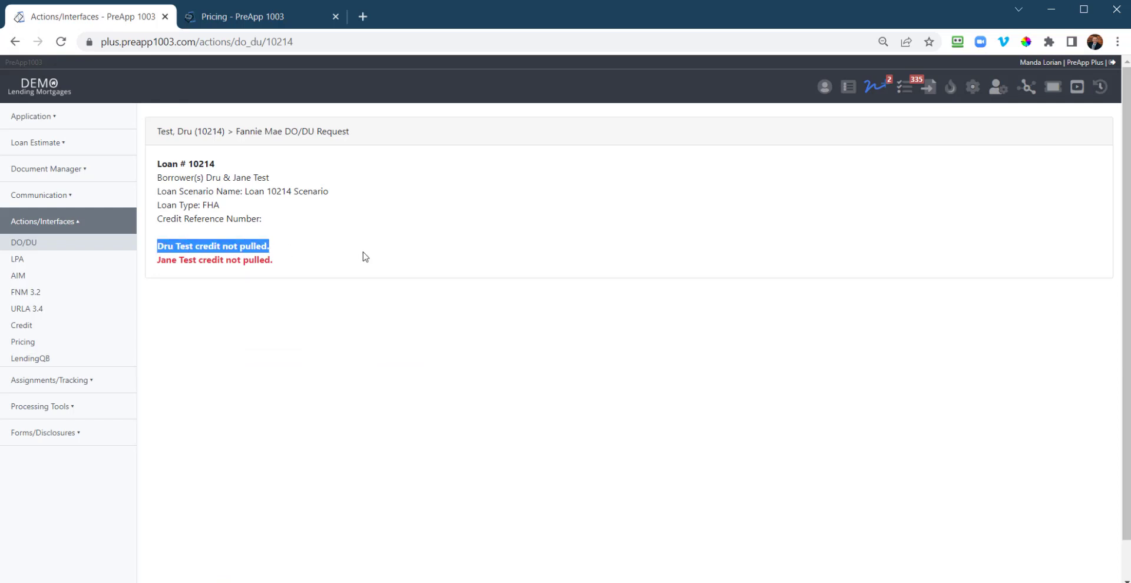
left_click_drag(155, 260, 328, 263)
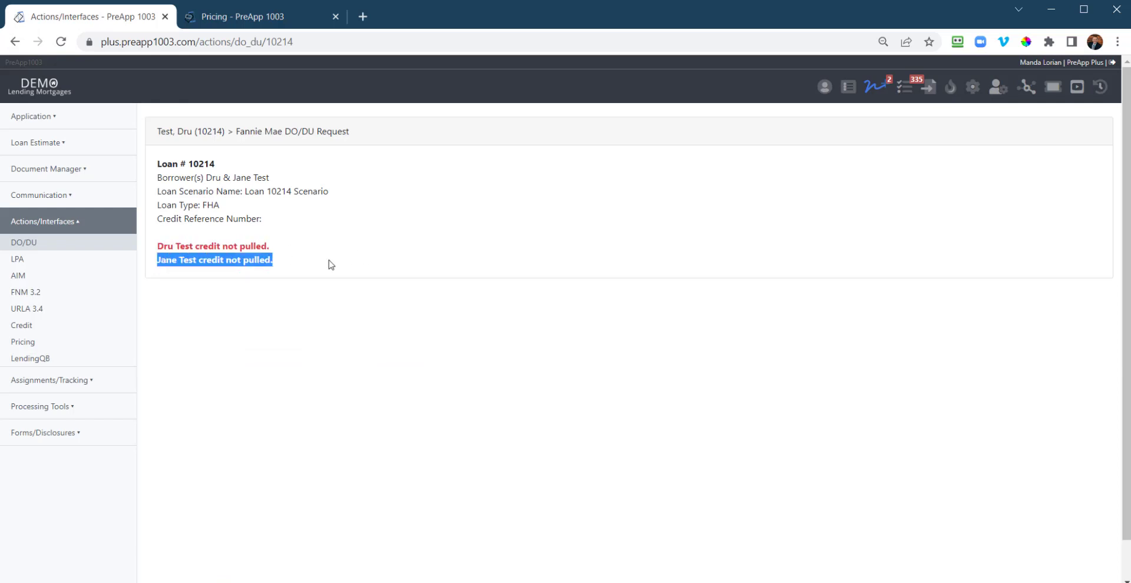
left_click(241, 246)
left_click_drag(158, 246, 282, 256)
left_click_drag(177, 260, 297, 269)
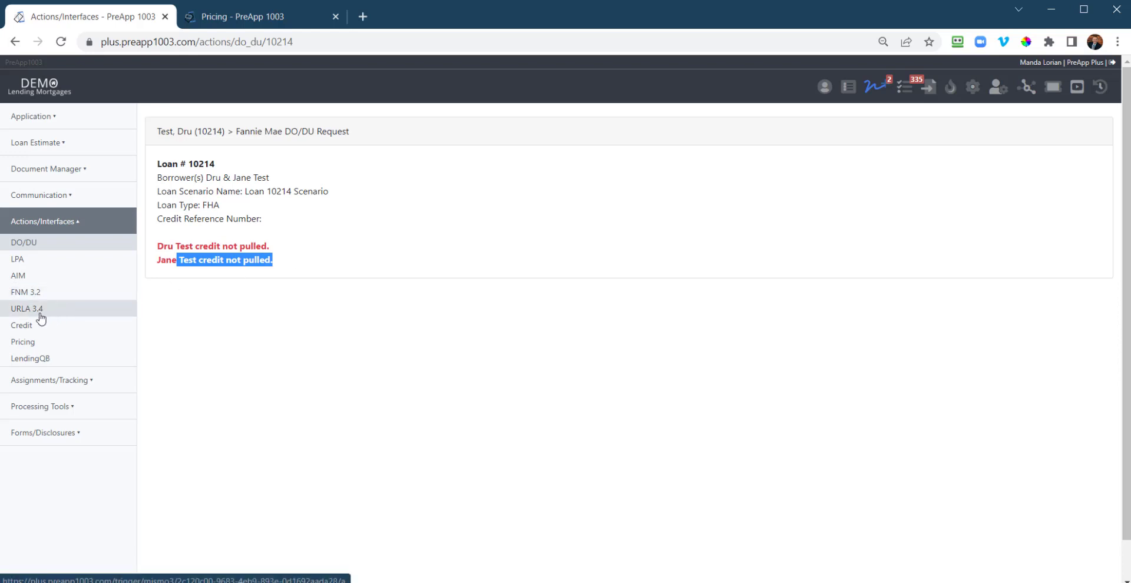
Step: Start a new Conditional Approval Letter using the loan's existing scenario, and look through its loan information down to the conditions
left_click(54, 433)
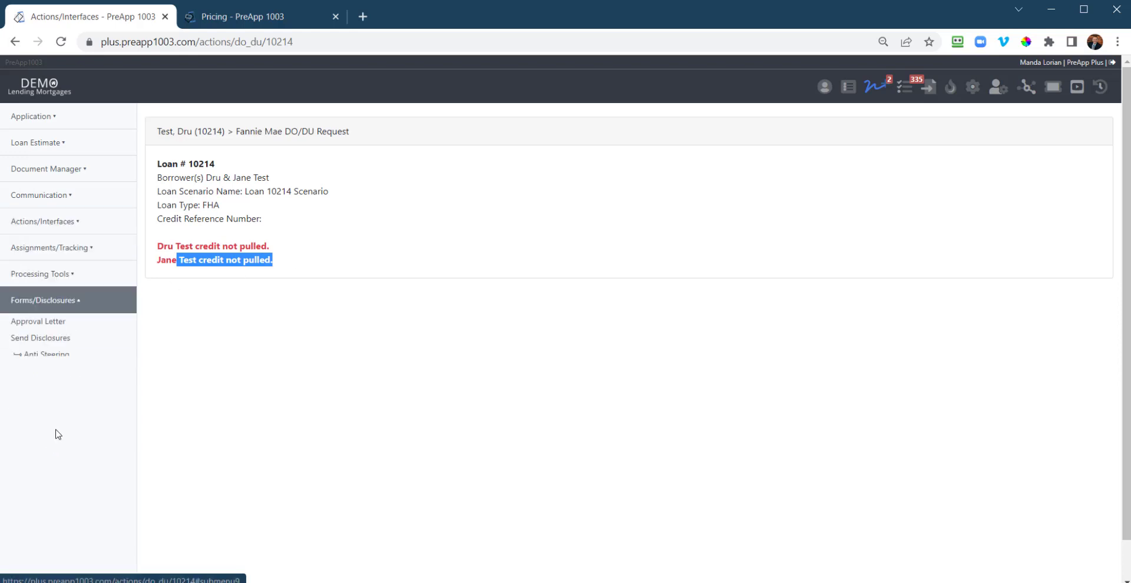
left_click(51, 327)
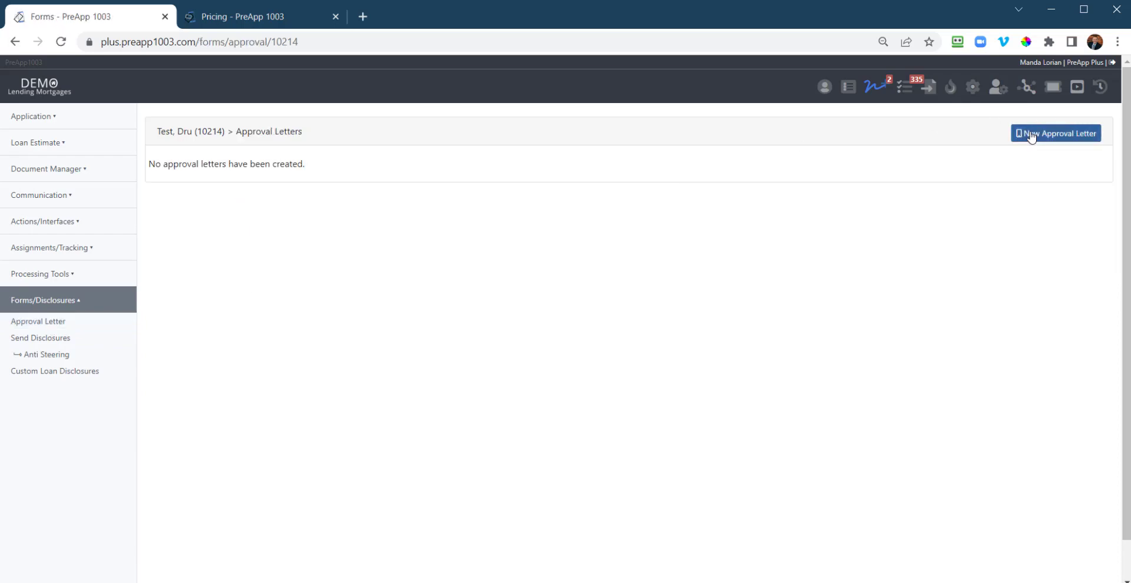
left_click(1031, 135)
left_click(1021, 176)
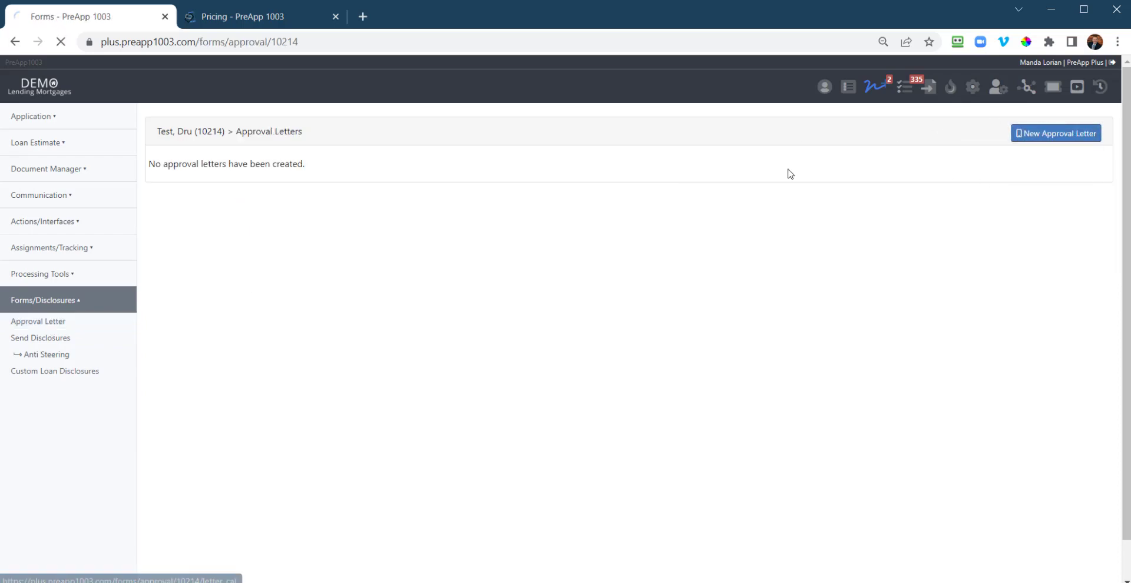
left_click(409, 187)
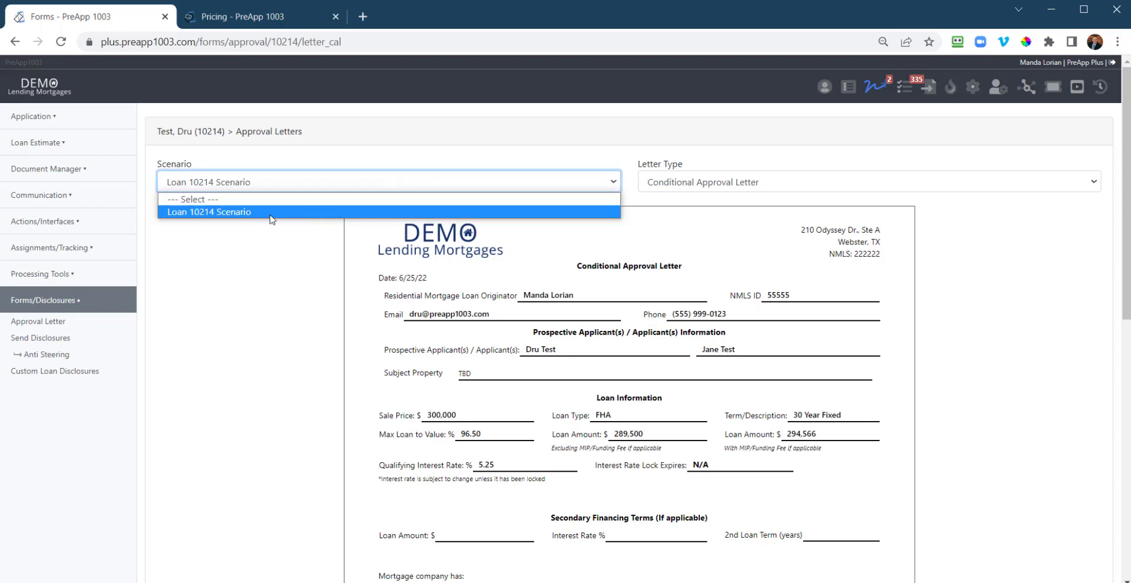
left_click(272, 212)
scroll(793, 175, "down", 3)
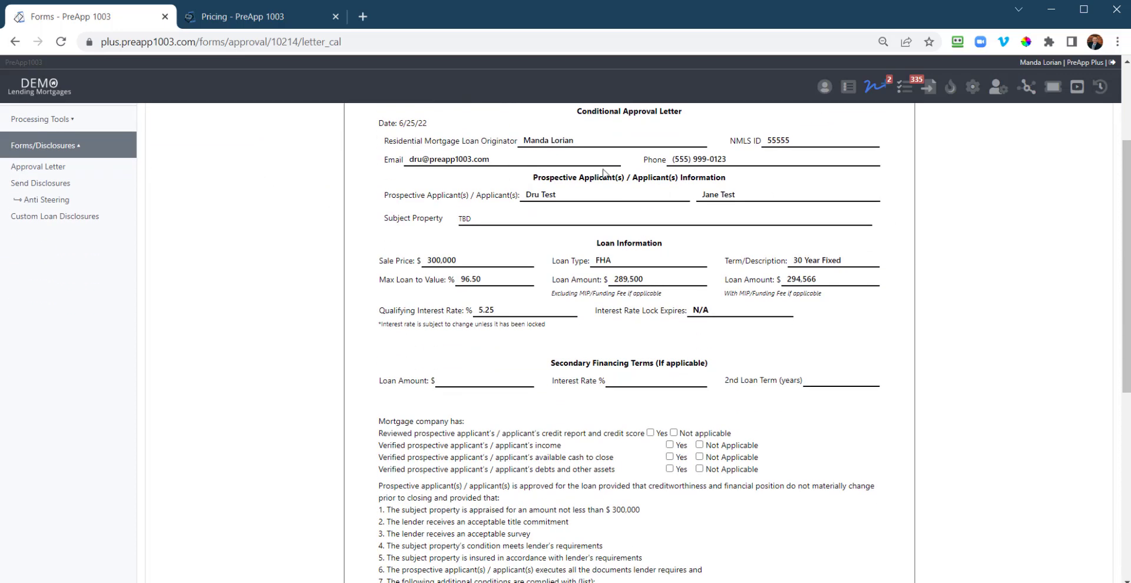
scroll(650, 350, "down", 2)
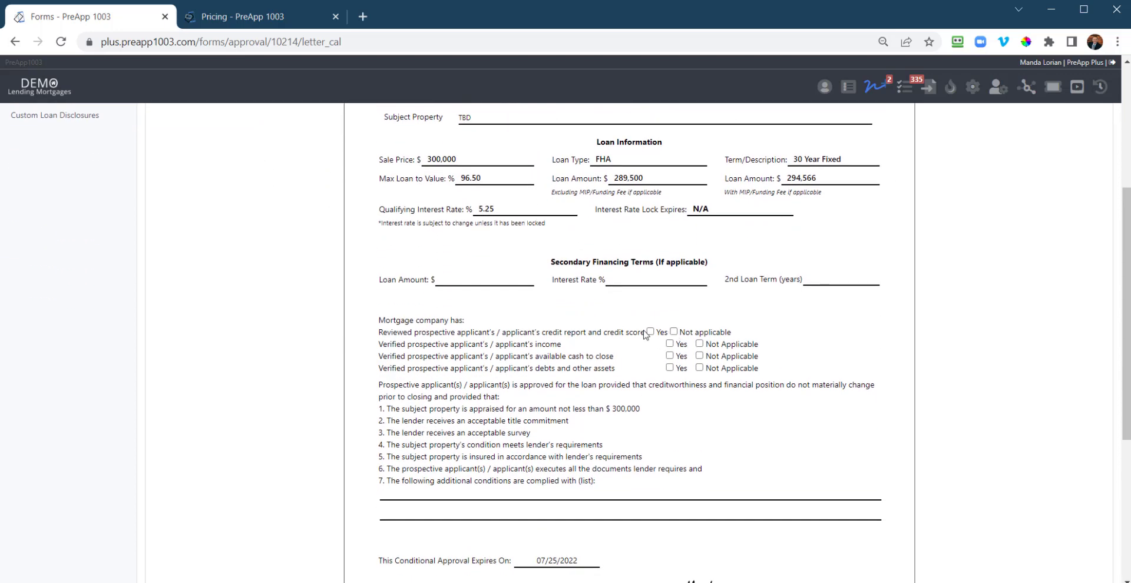
Step: Mark the applicants' credit report review and the income, cash to close, and debts and assets verifications as Yes
left_click(650, 333)
left_click(670, 344)
left_click(669, 356)
left_click(670, 367)
Step: Examine the letter's additional conditions, expiration date, extra email recipients and referral partner choices without submitting the letter
scroll(673, 382, "down", 2)
scroll(673, 382, "down", 2)
left_click(516, 236)
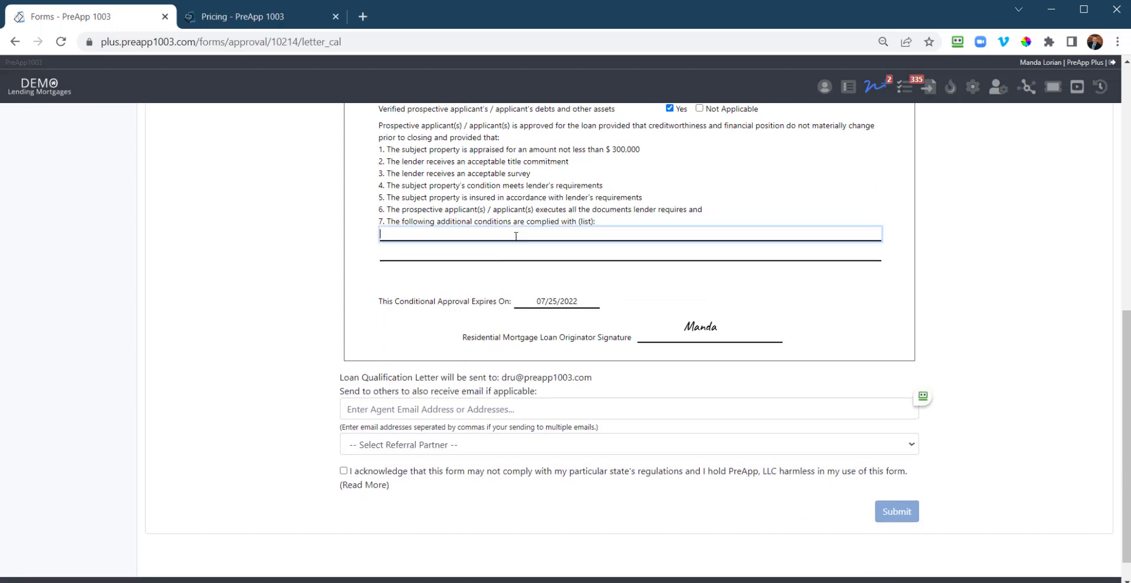
left_click(570, 301)
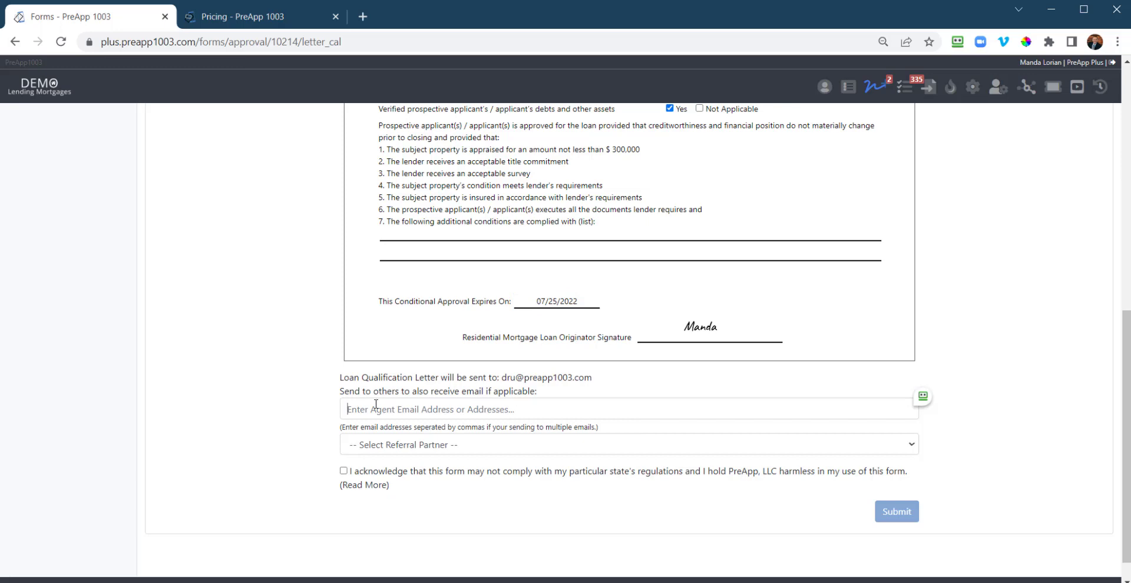
left_click(425, 445)
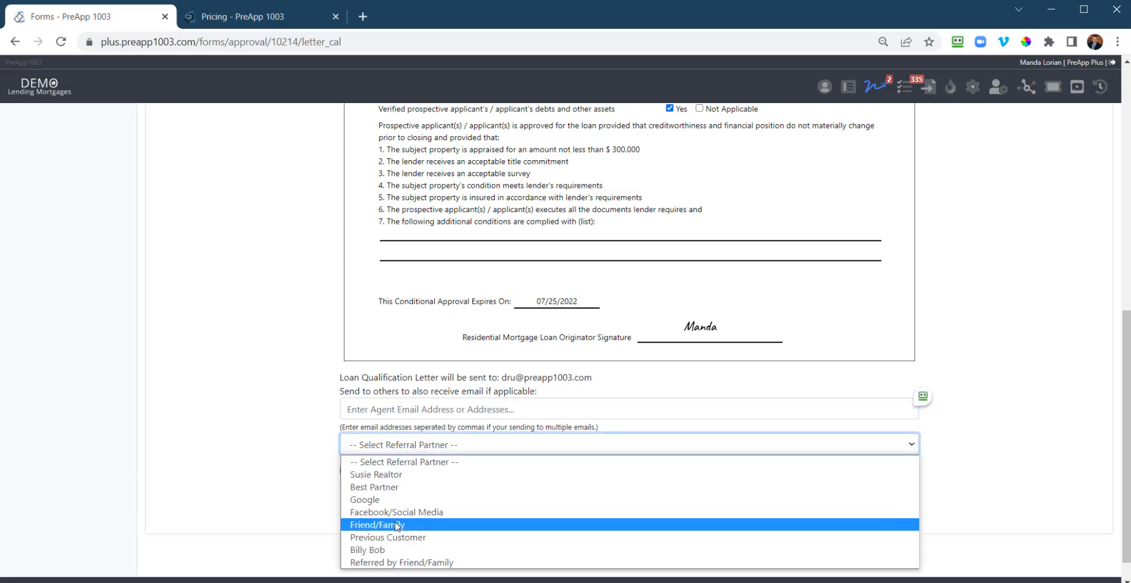
left_click(247, 374)
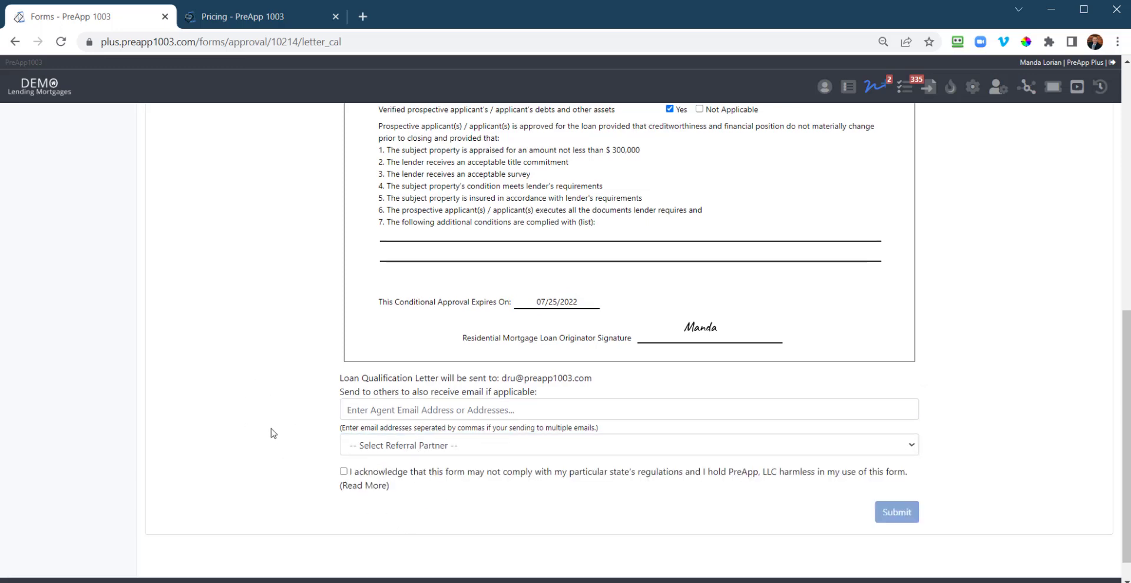
scroll(286, 406, "up", 10)
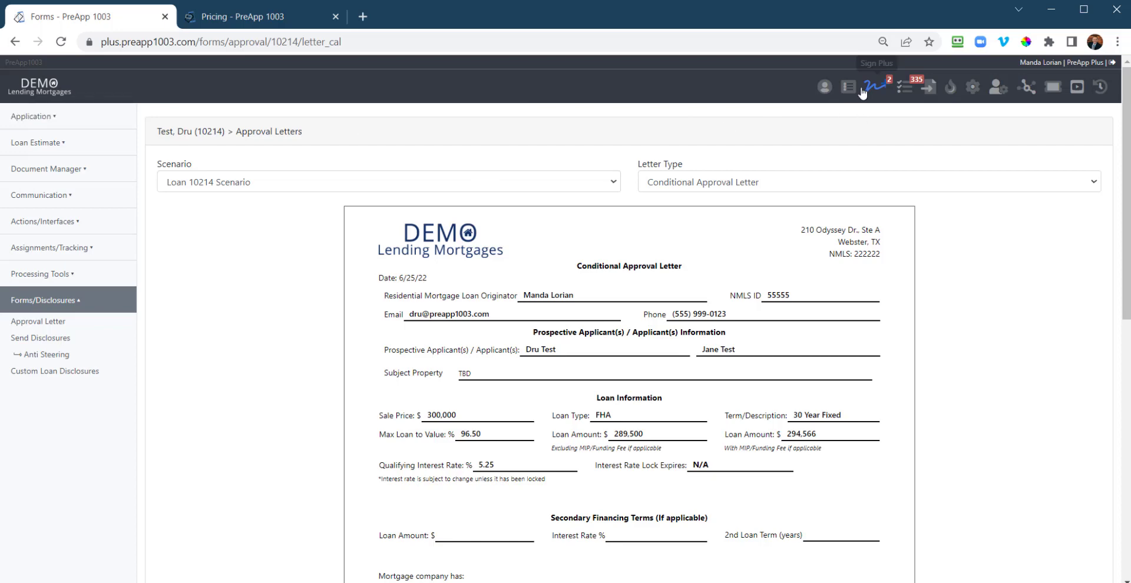
Step: Return to the loan details, view the Add Borrower to Loan form in its Manually and Send Link versions, and close it without adding anyone
left_click(62, 122)
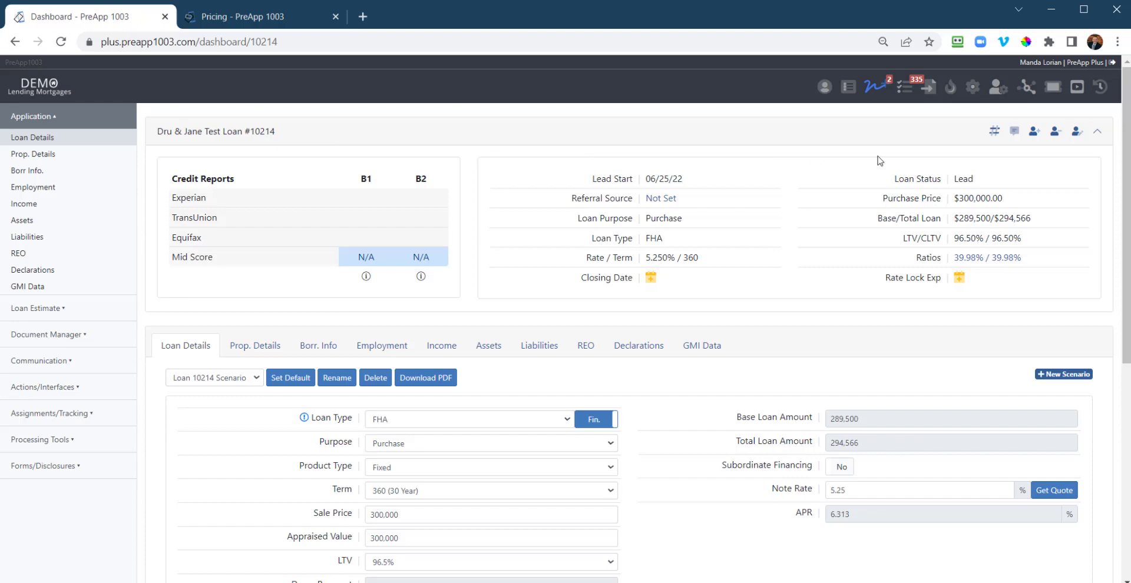
left_click(1034, 136)
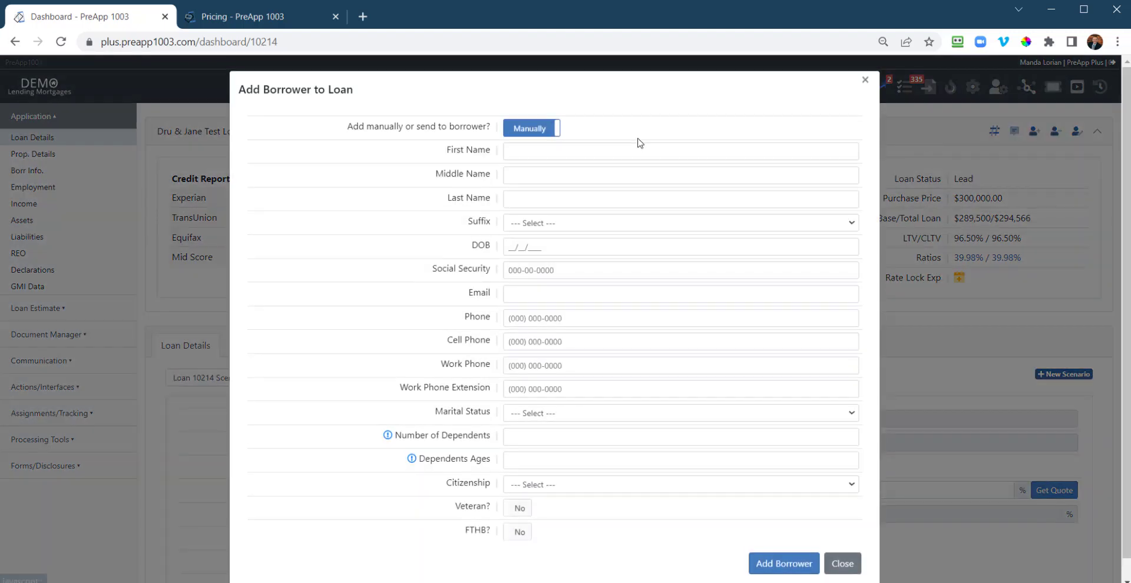
left_click(528, 137)
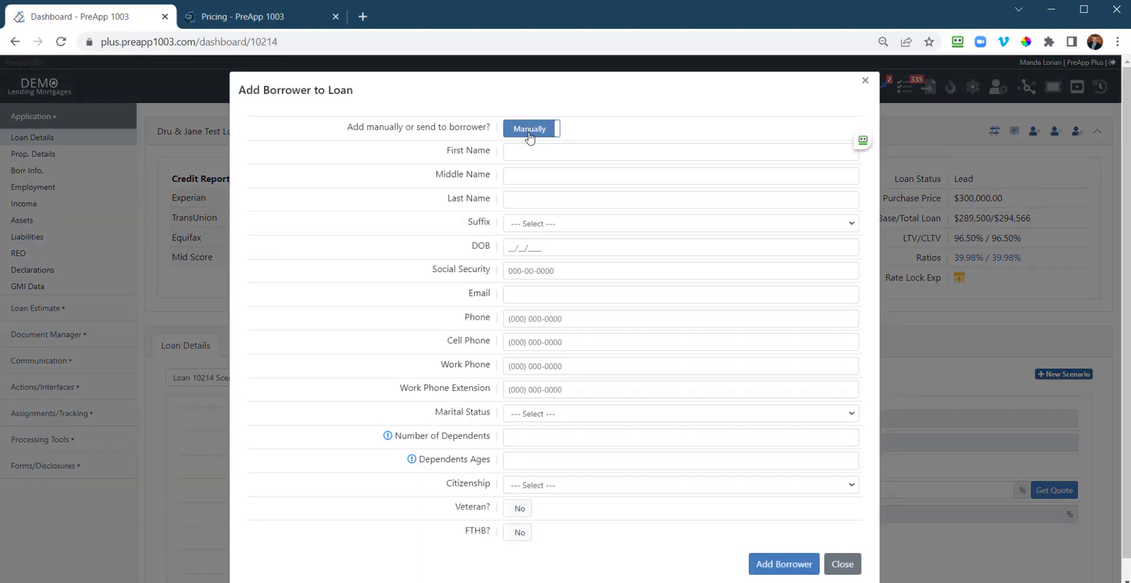
left_click(548, 171)
left_click(550, 196)
left_click(571, 264)
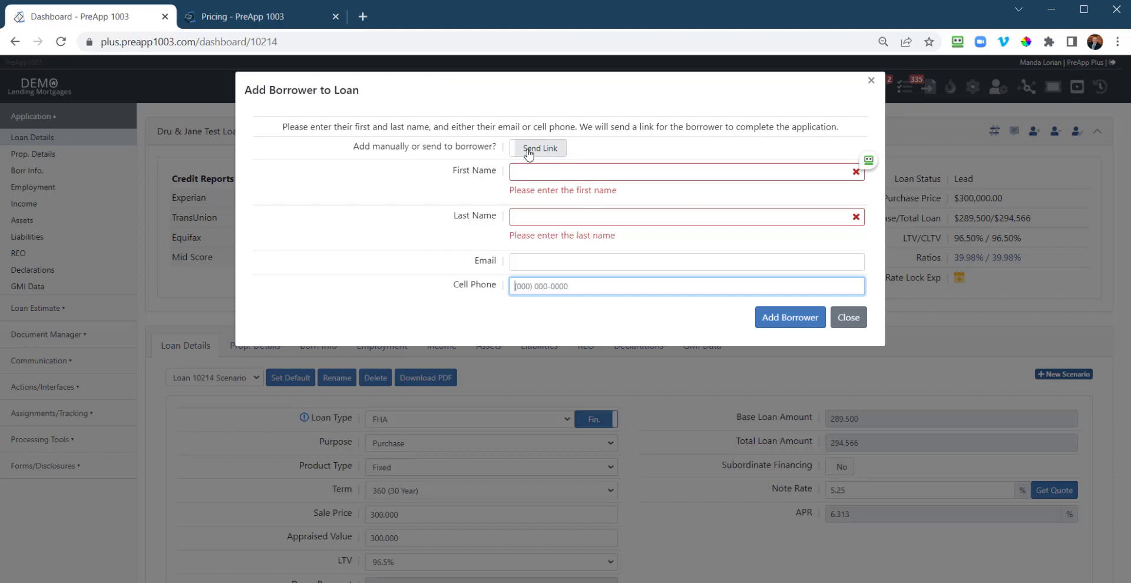
left_click(870, 86)
Step: Look at the Remove Borrower from Loan choices with the co-borrower selected, and close them without removing anyone
left_click(1054, 131)
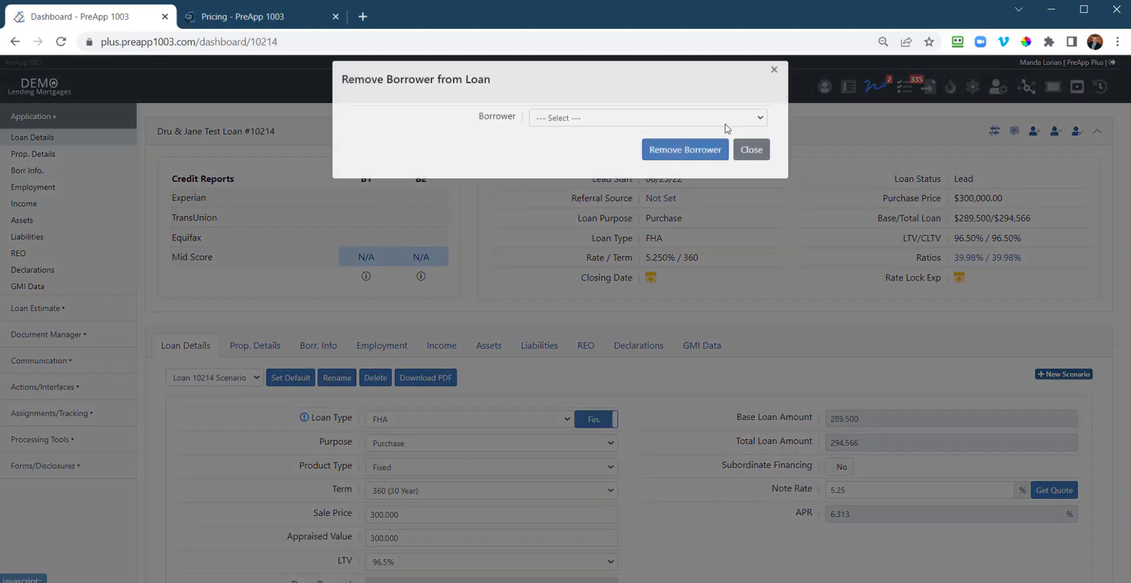
left_click(551, 129)
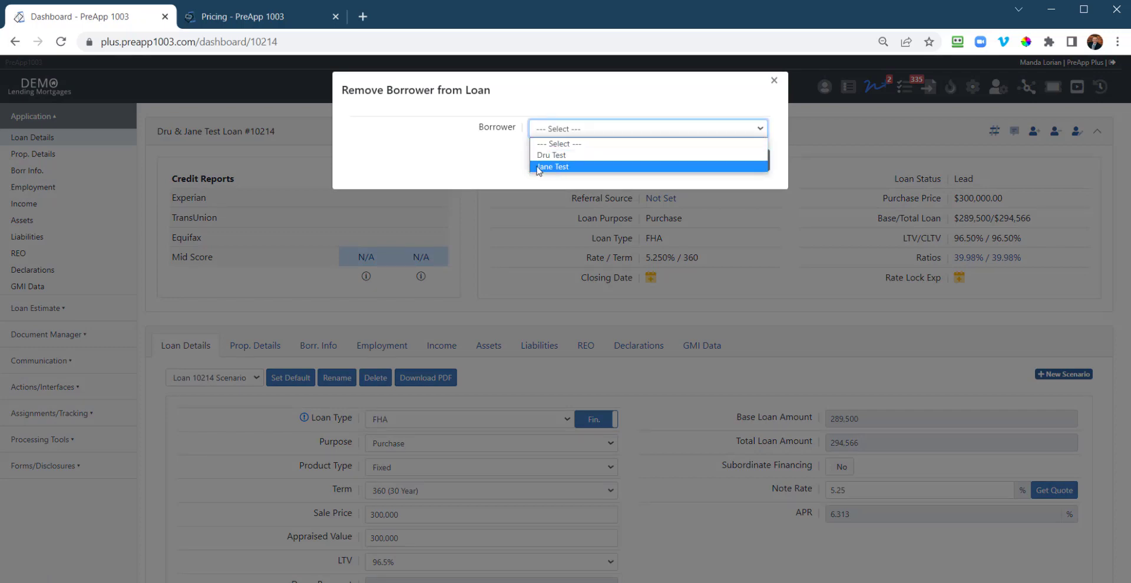
left_click(537, 167)
left_click(753, 159)
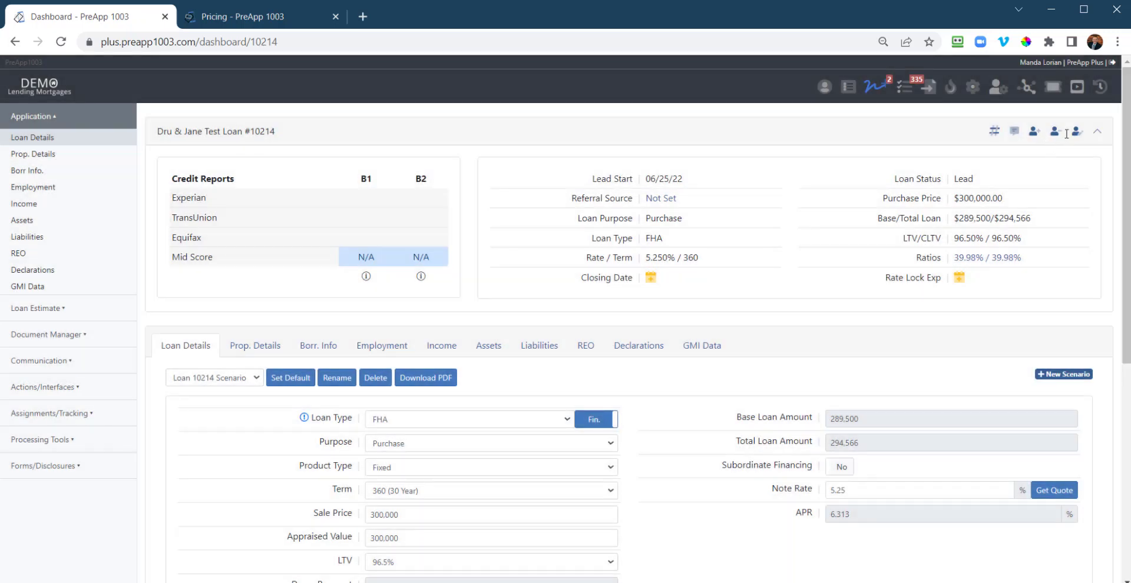
Step: View how the loan's borrowers can be repositioned, and close the list without changing their order
left_click(1077, 131)
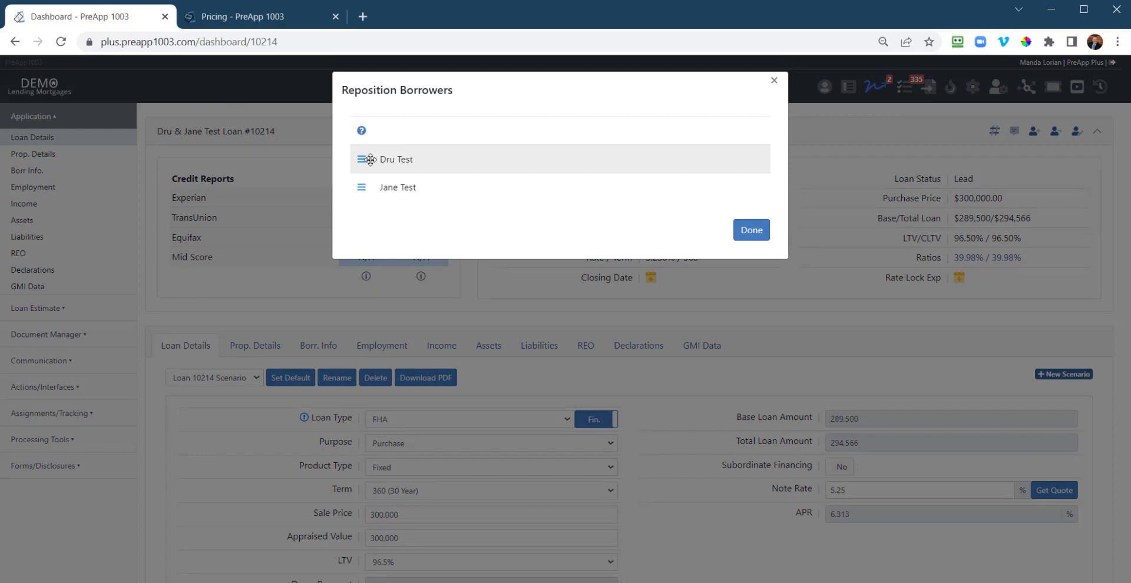
left_click_drag(370, 159, 745, 168)
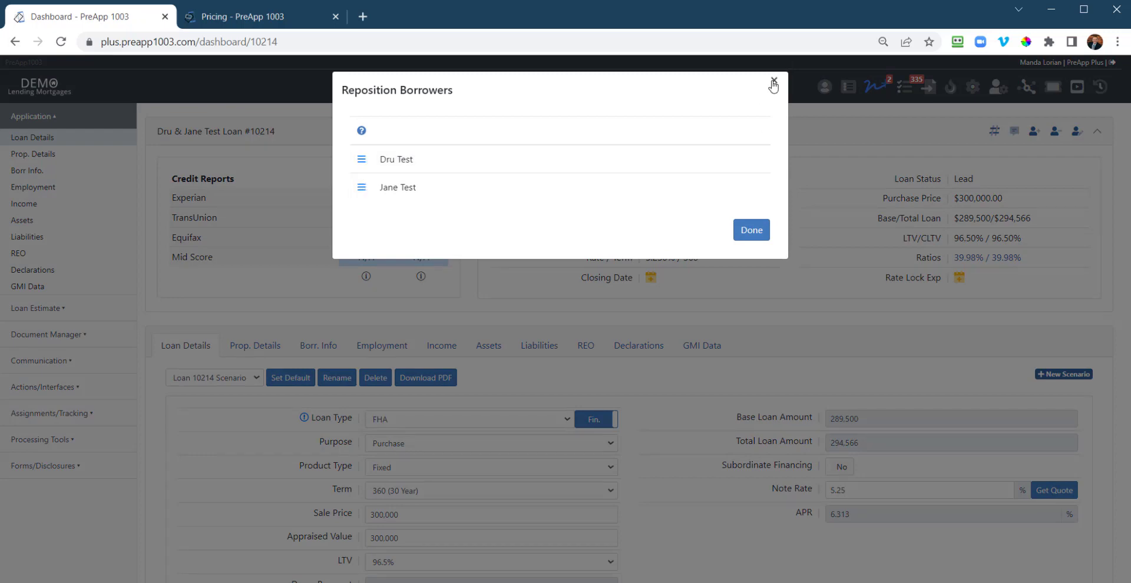
left_click(773, 81)
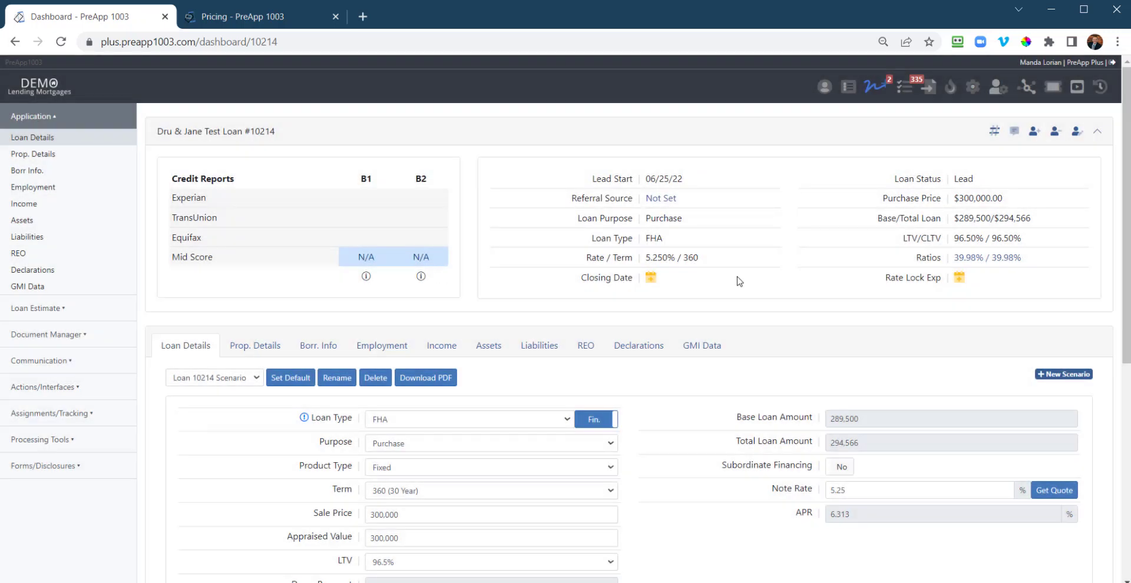